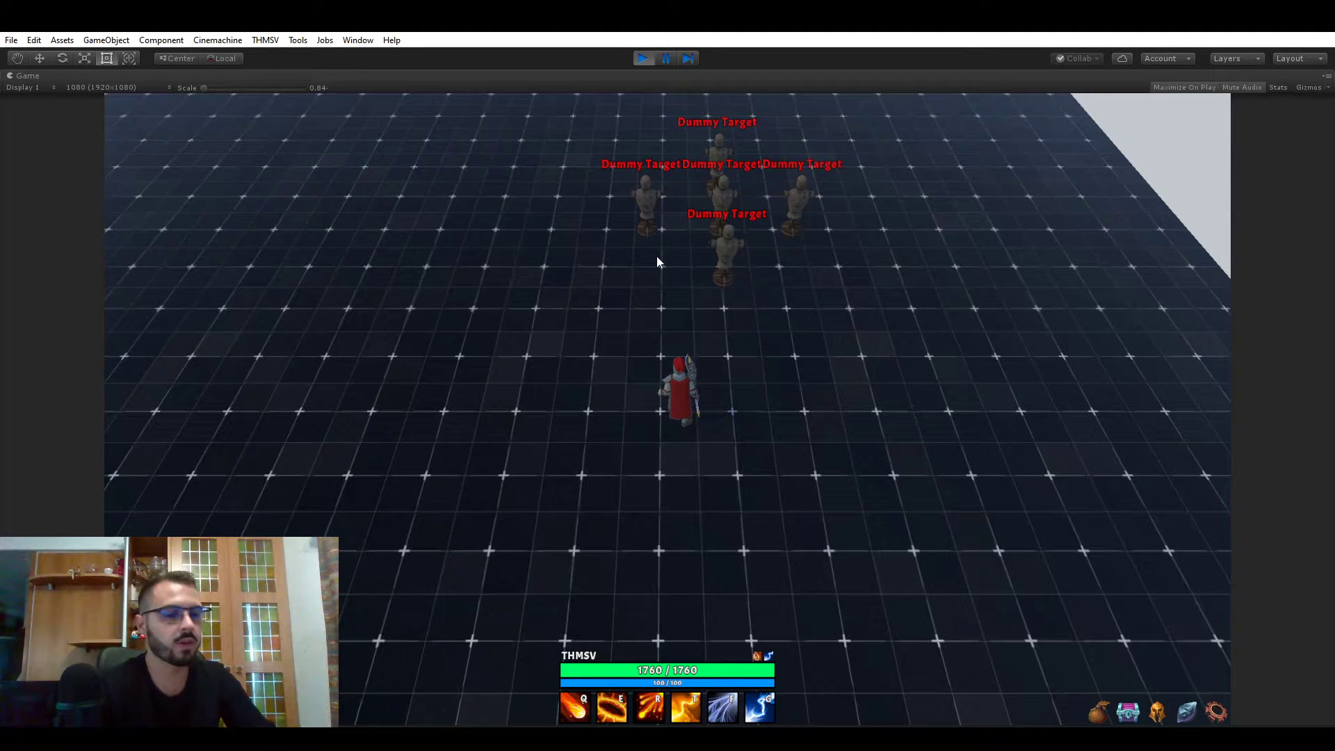
Cast Fireball repeatedly, aiming at the dummy targets and across the open ground
key(q)
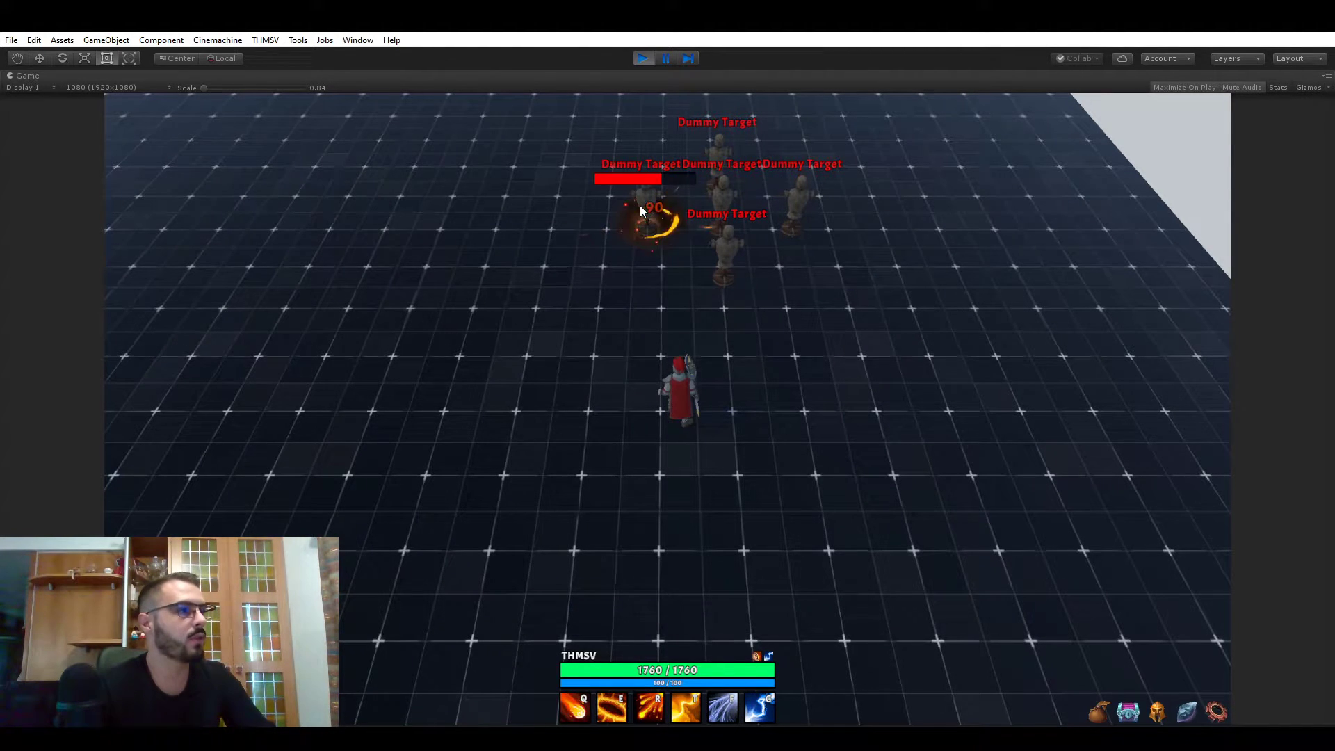
key(q)
key(q)
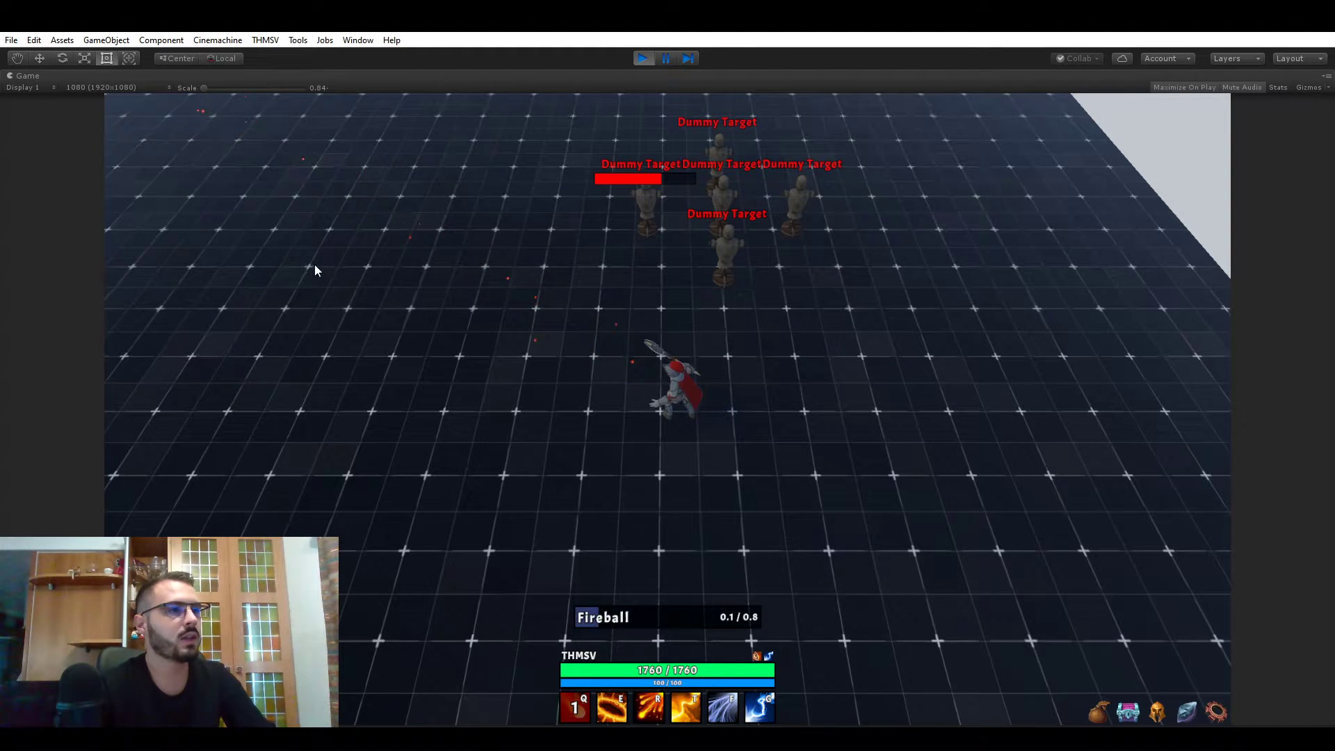
key(q)
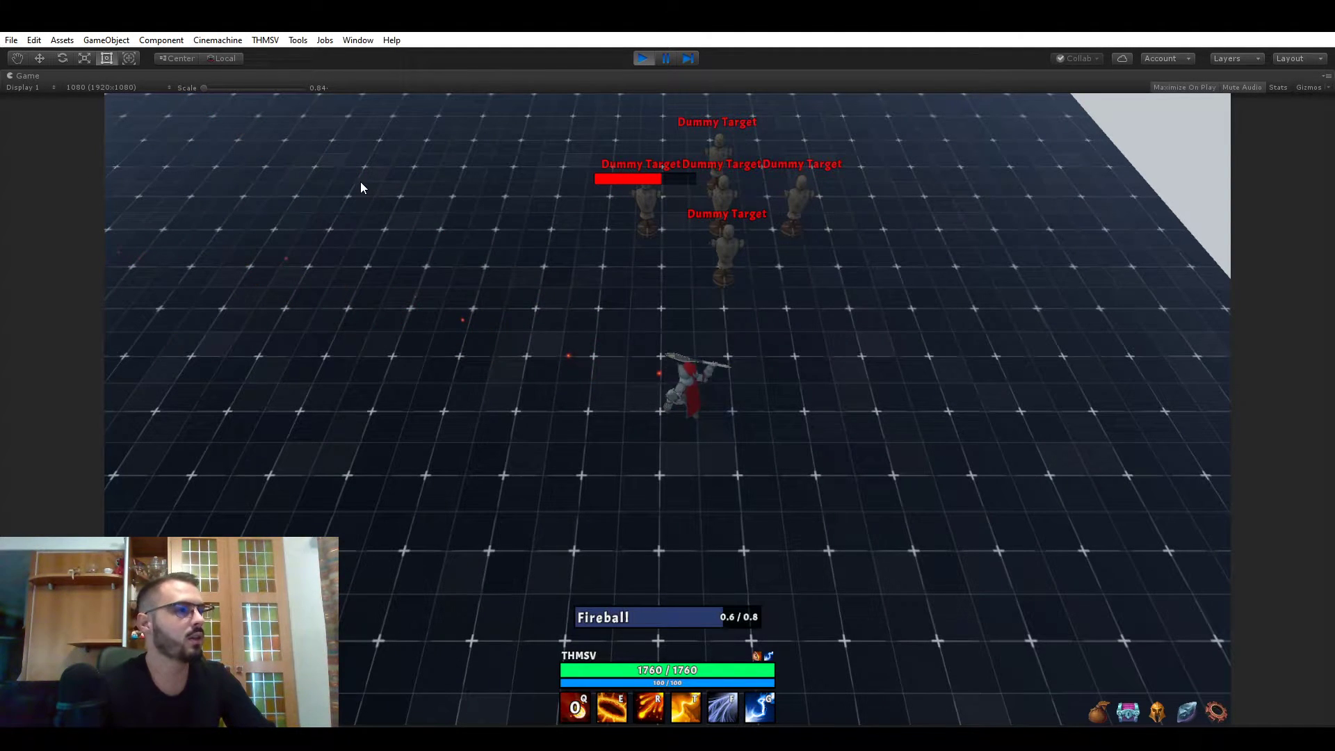
key(q)
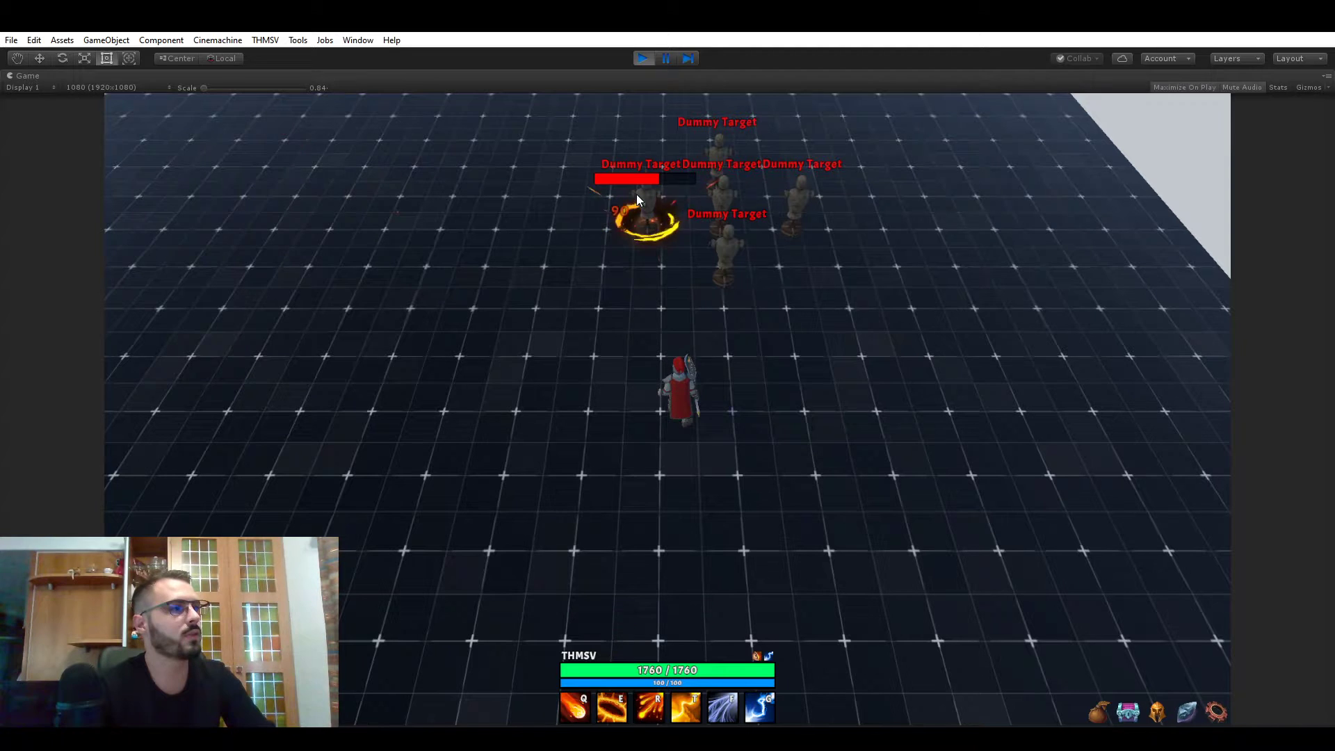
key(q)
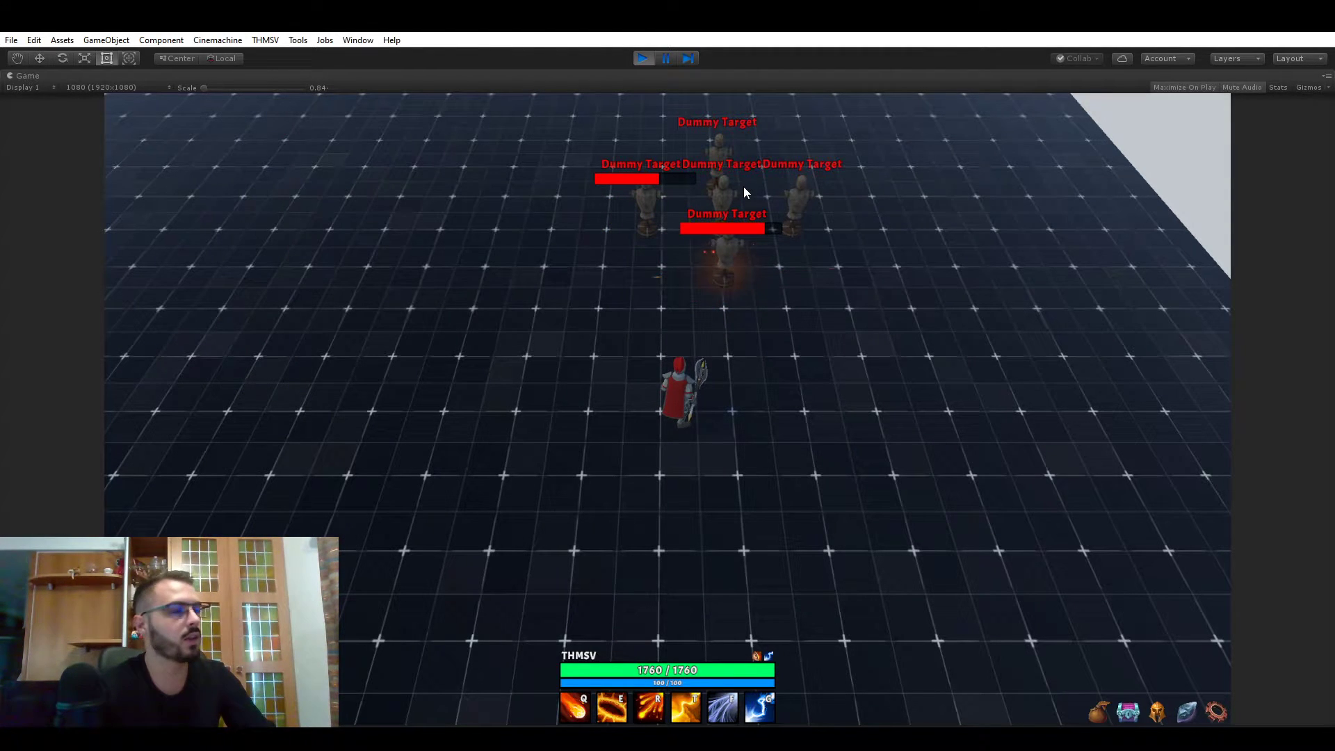
Walk the character up to the dummy targets and cast the fire ring ability around it
key(w)
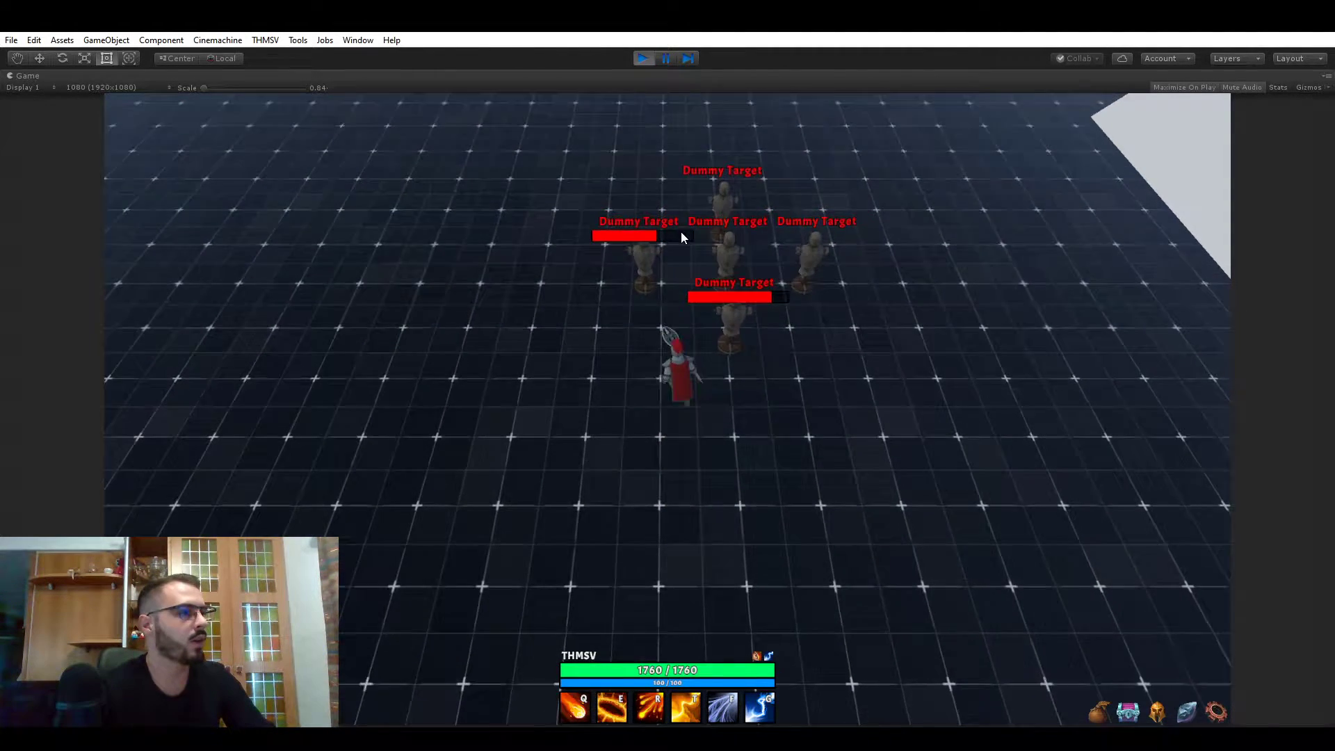
key(e)
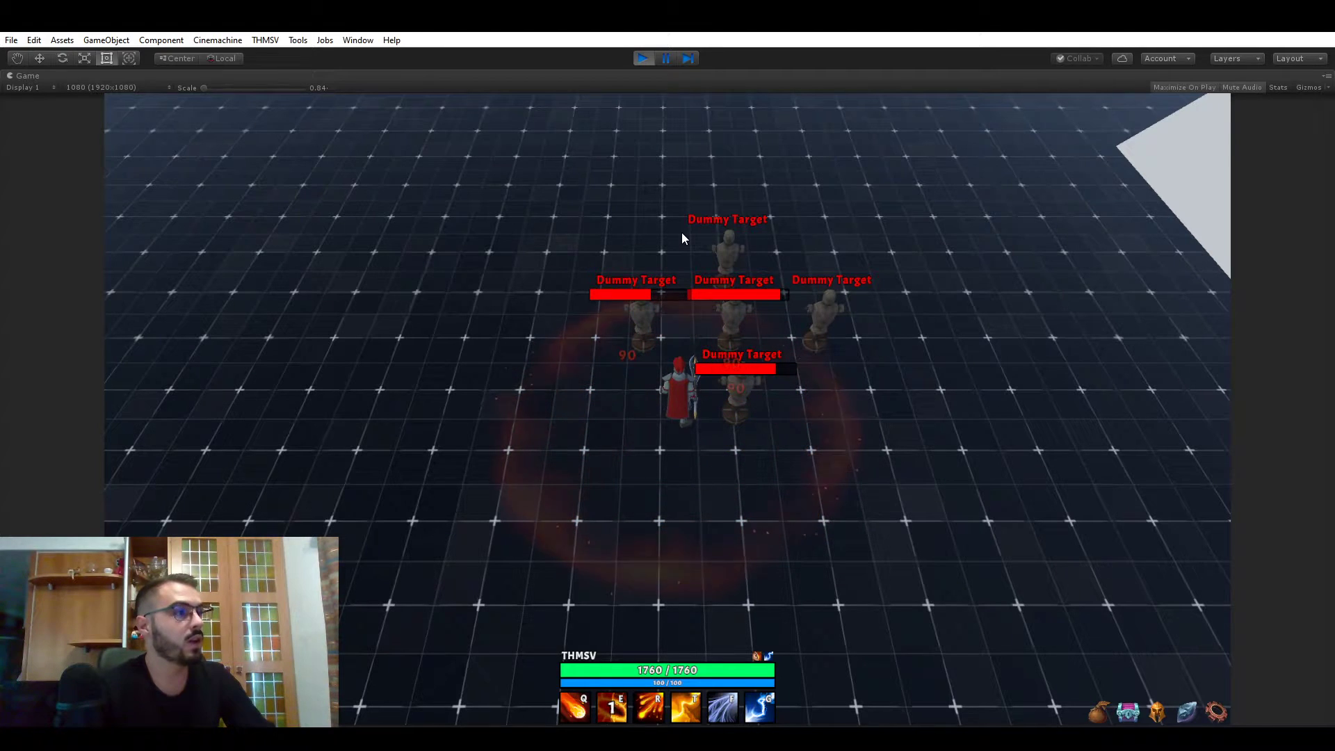
click(865, 487)
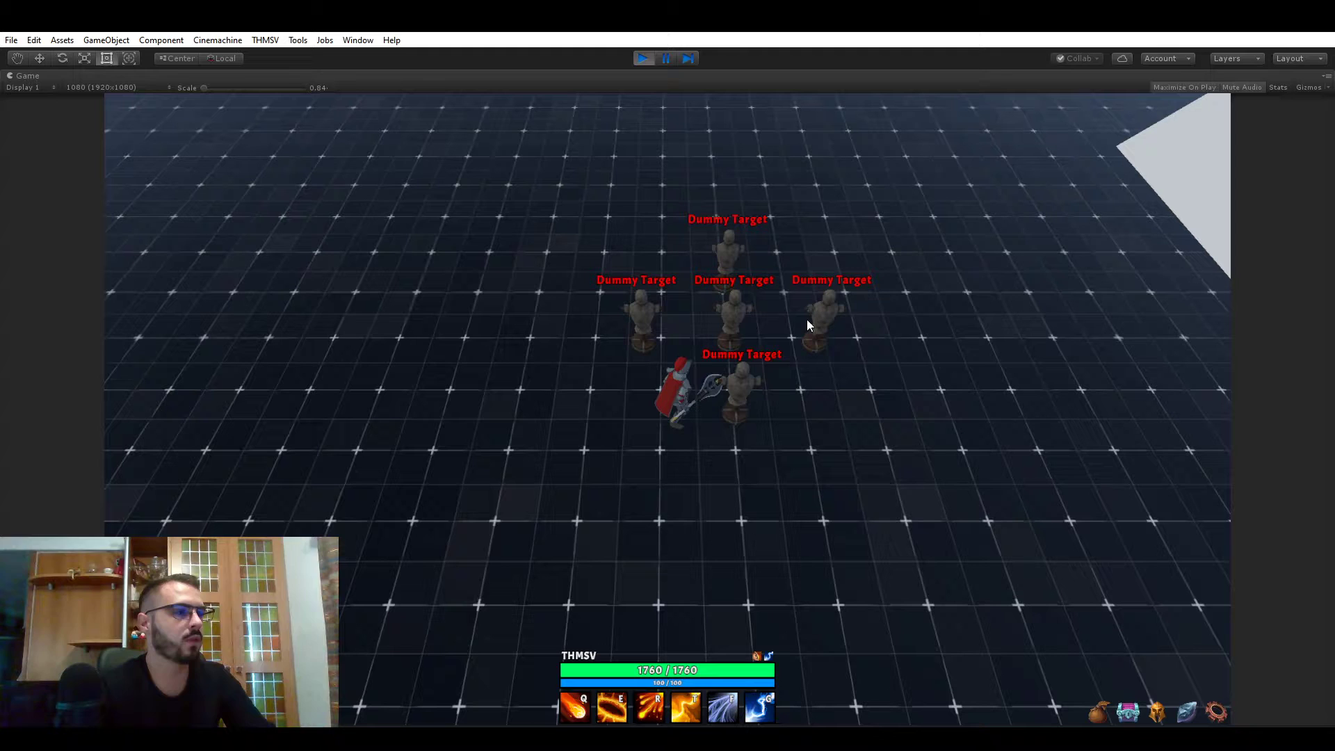
Cast the third ability at the dummy targets, then reposition the character beside the group and cast the fourth ability twice
key(a)
key(r)
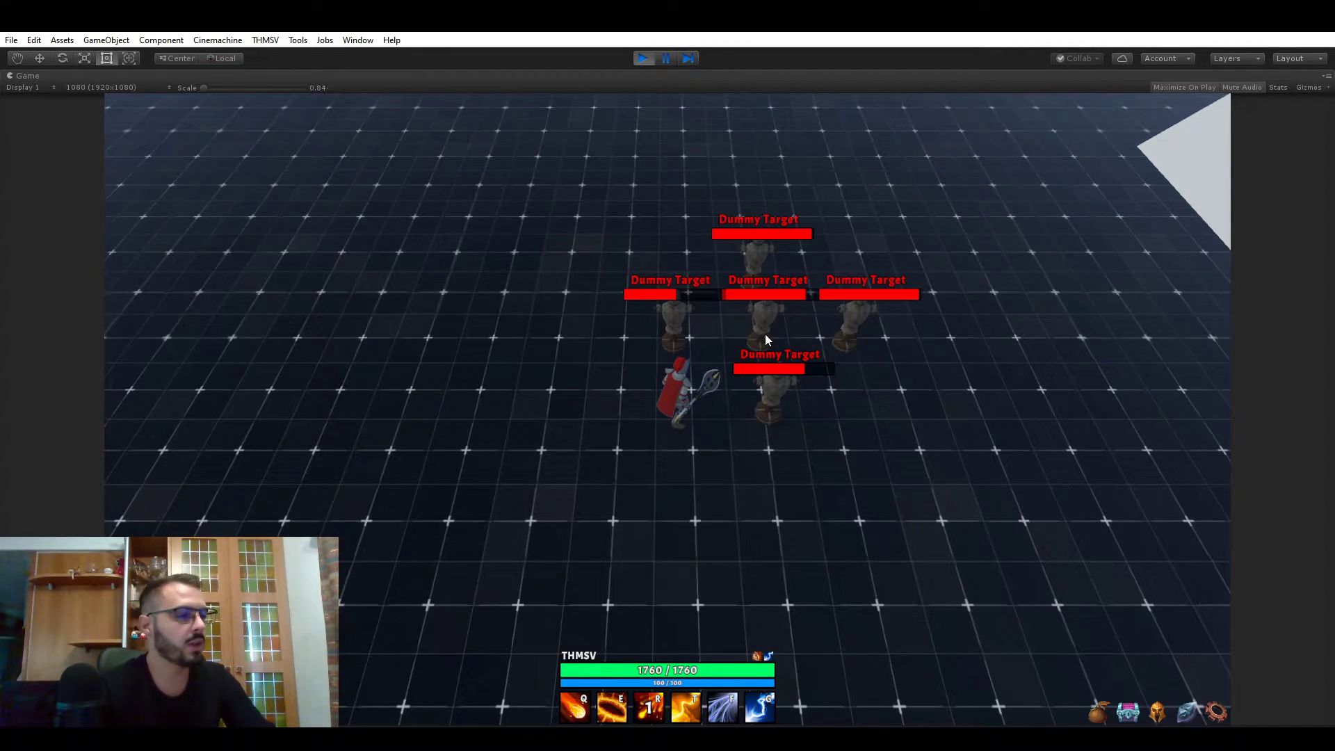
key(a)
key(w)
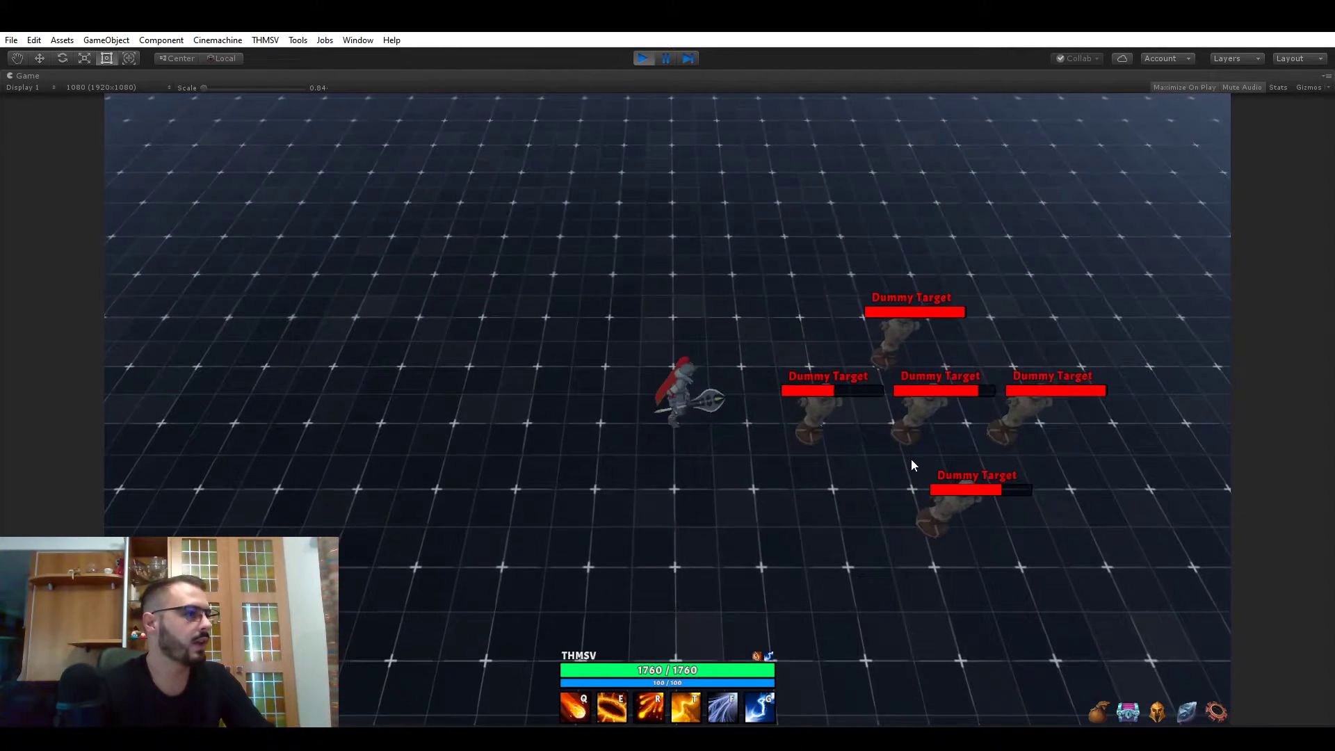
key(t)
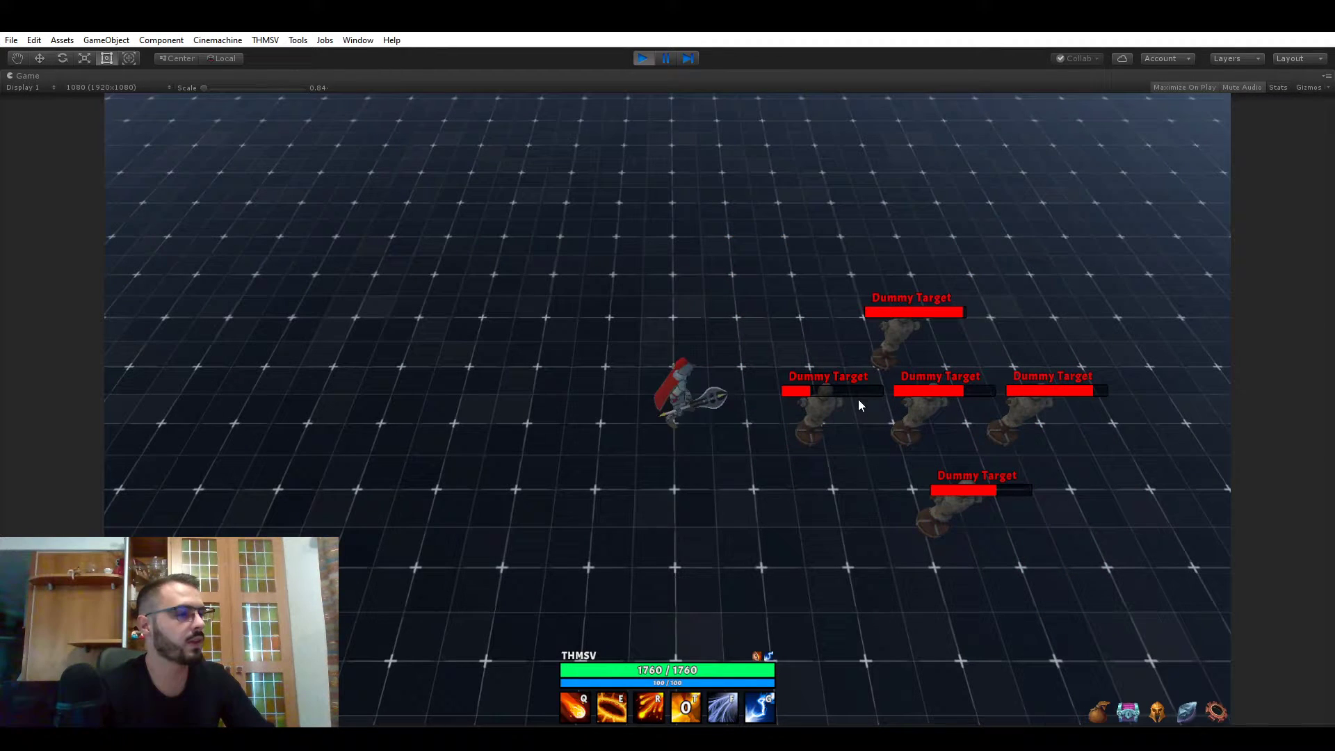
key(t)
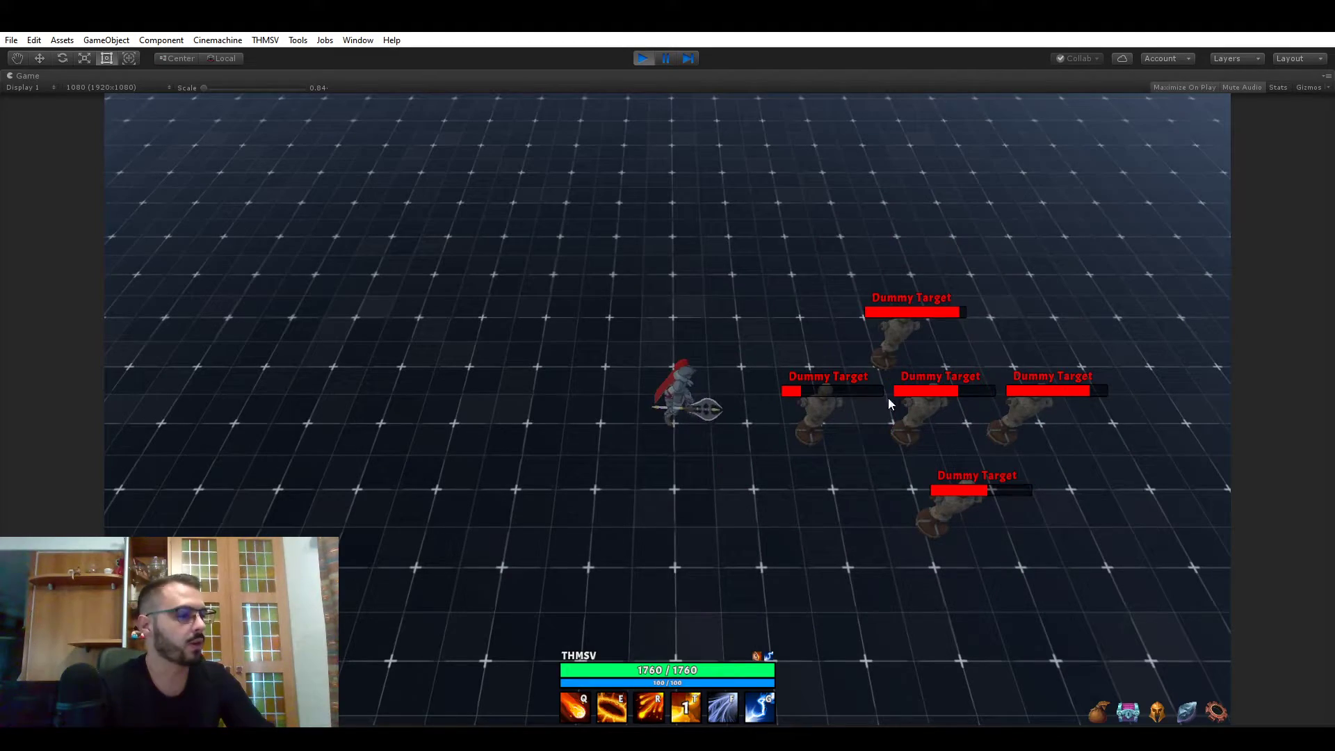
Use the fifth, ground-targeted movement ability repeatedly to relocate the character around the arena and the dummy targets
key(w)
key(f)
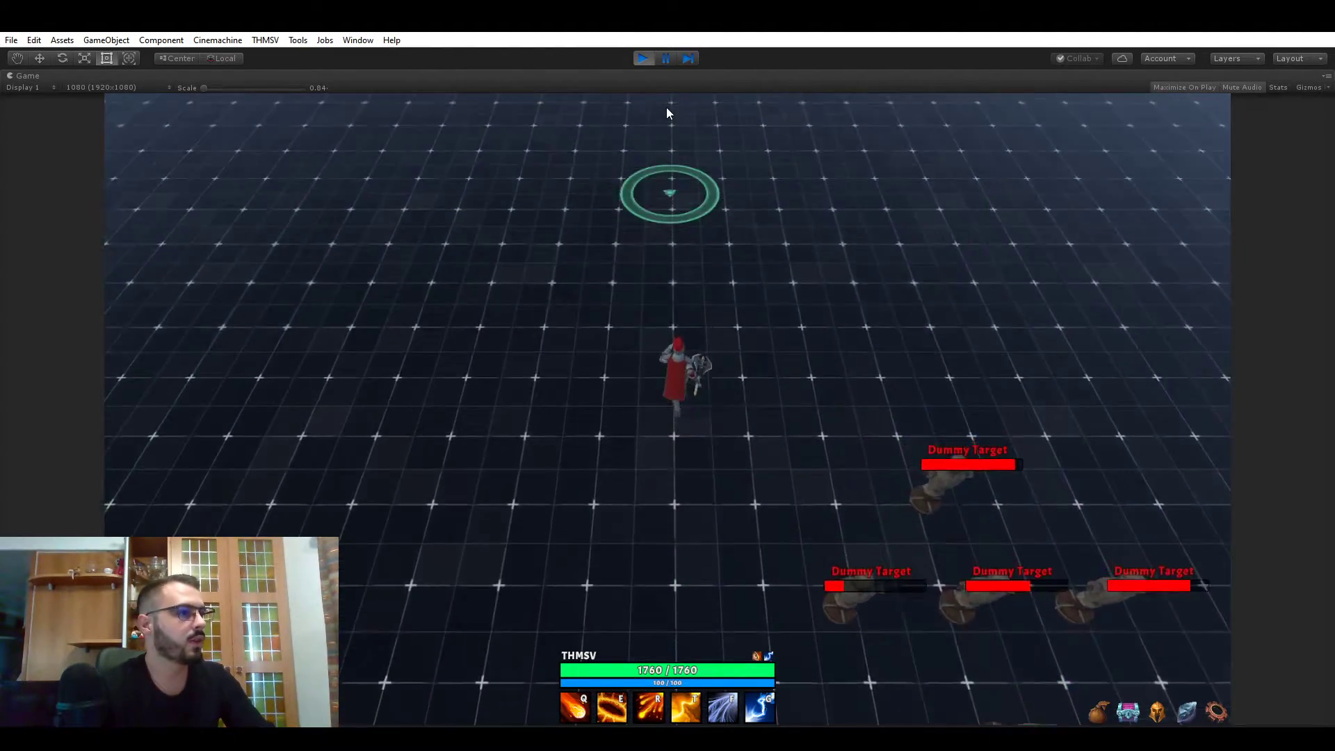
click(666, 107)
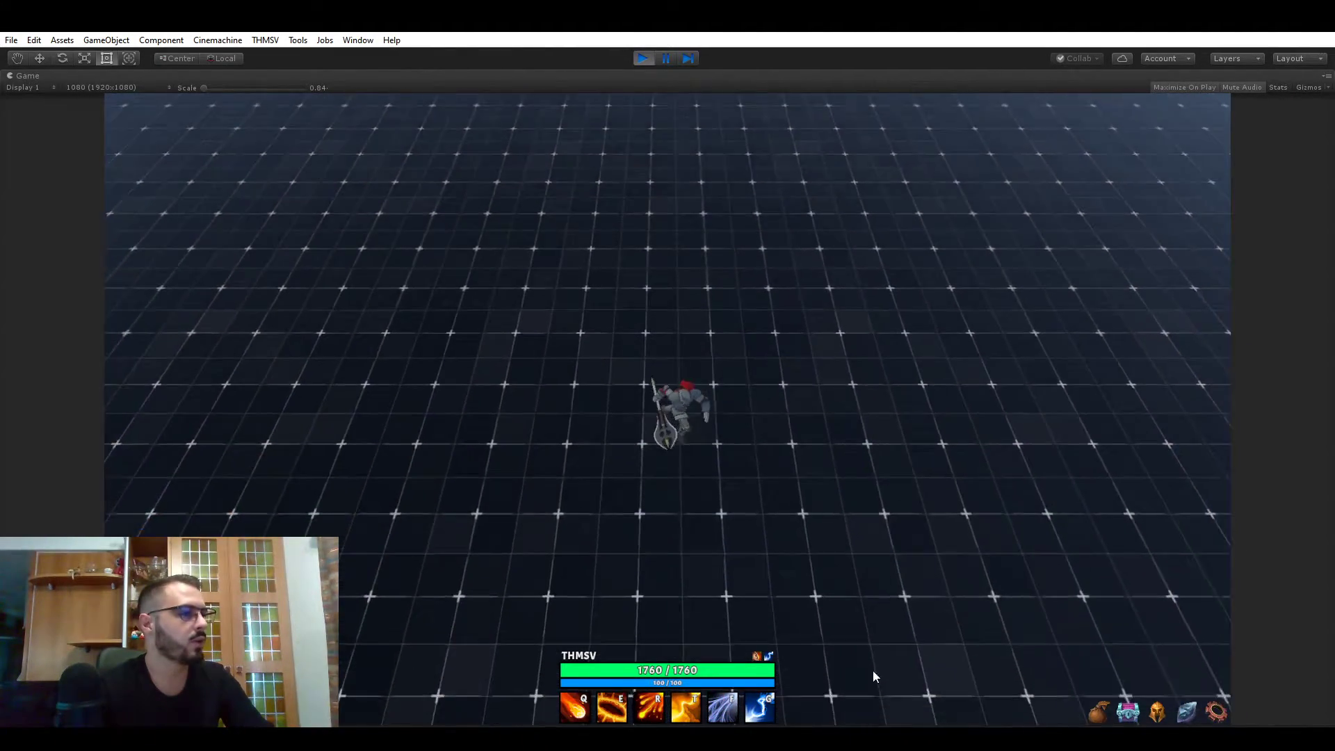
key(f)
click(1133, 633)
key(f)
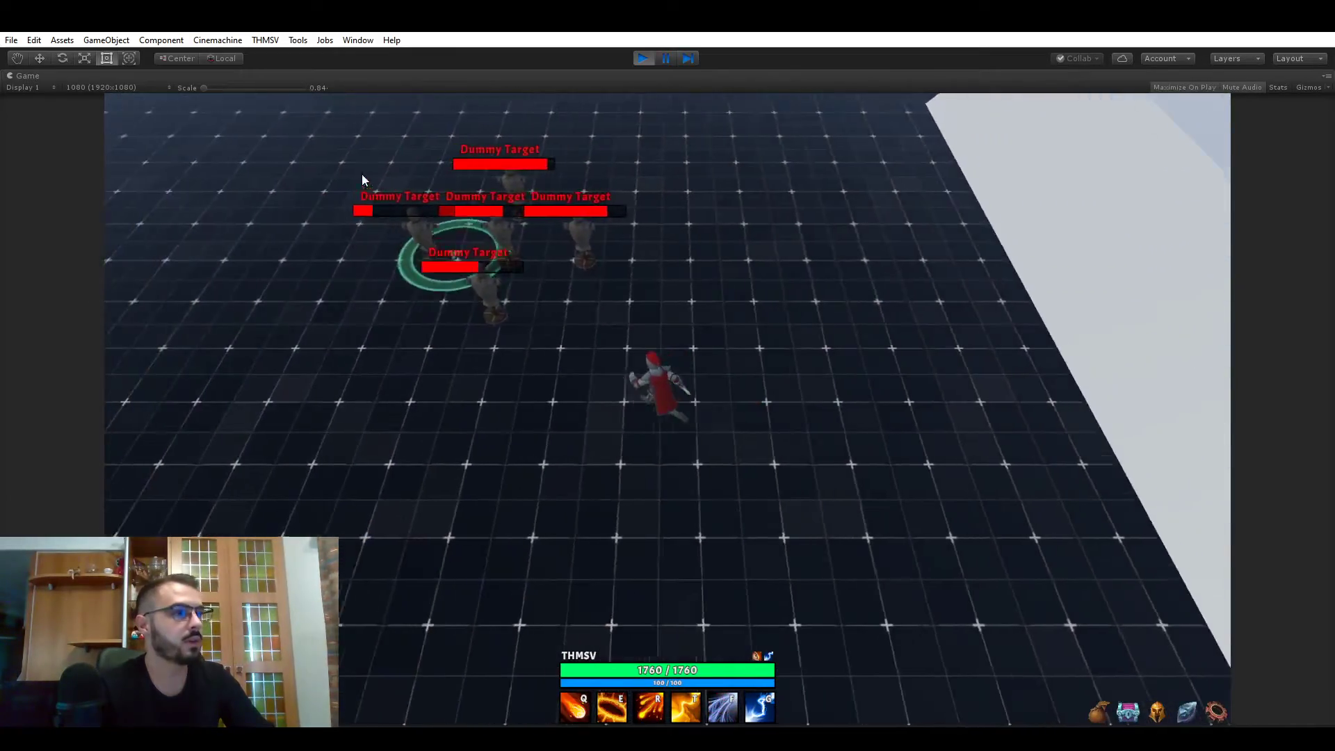
click(362, 175)
key(f)
click(951, 203)
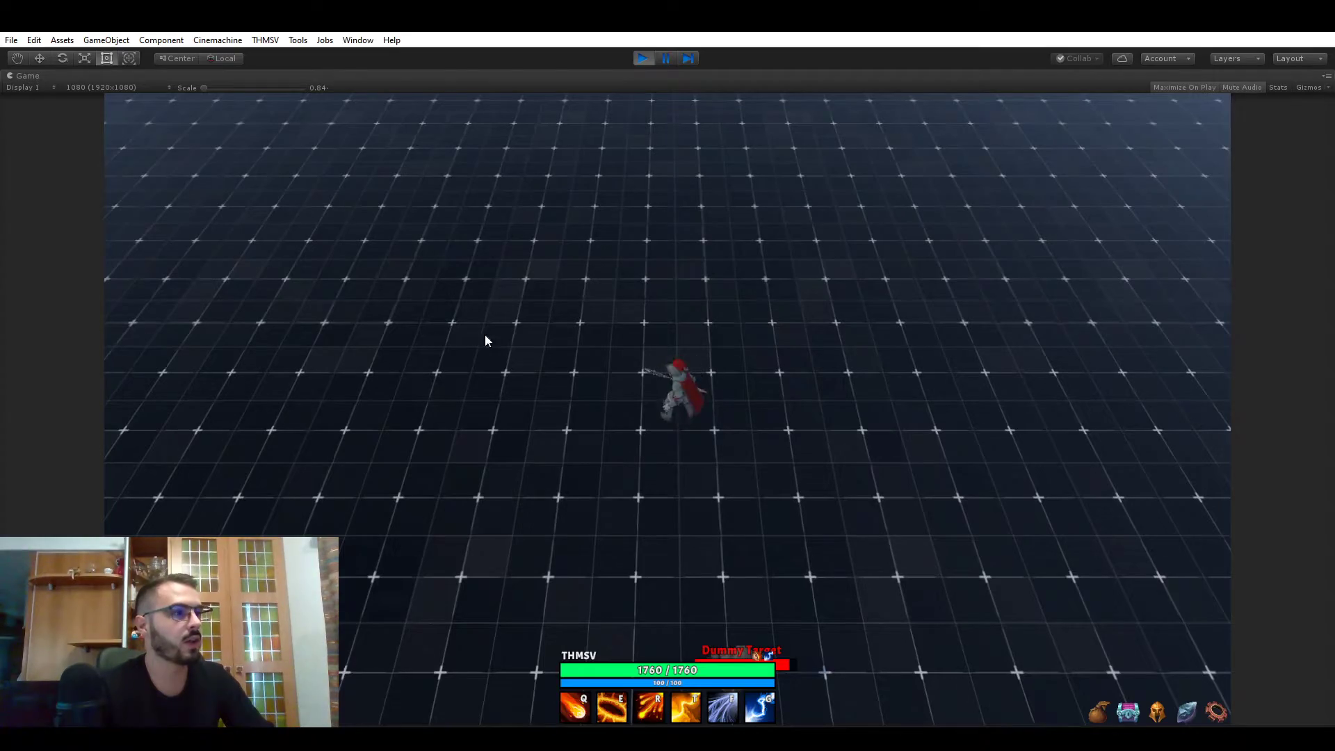
key(f)
click(1174, 440)
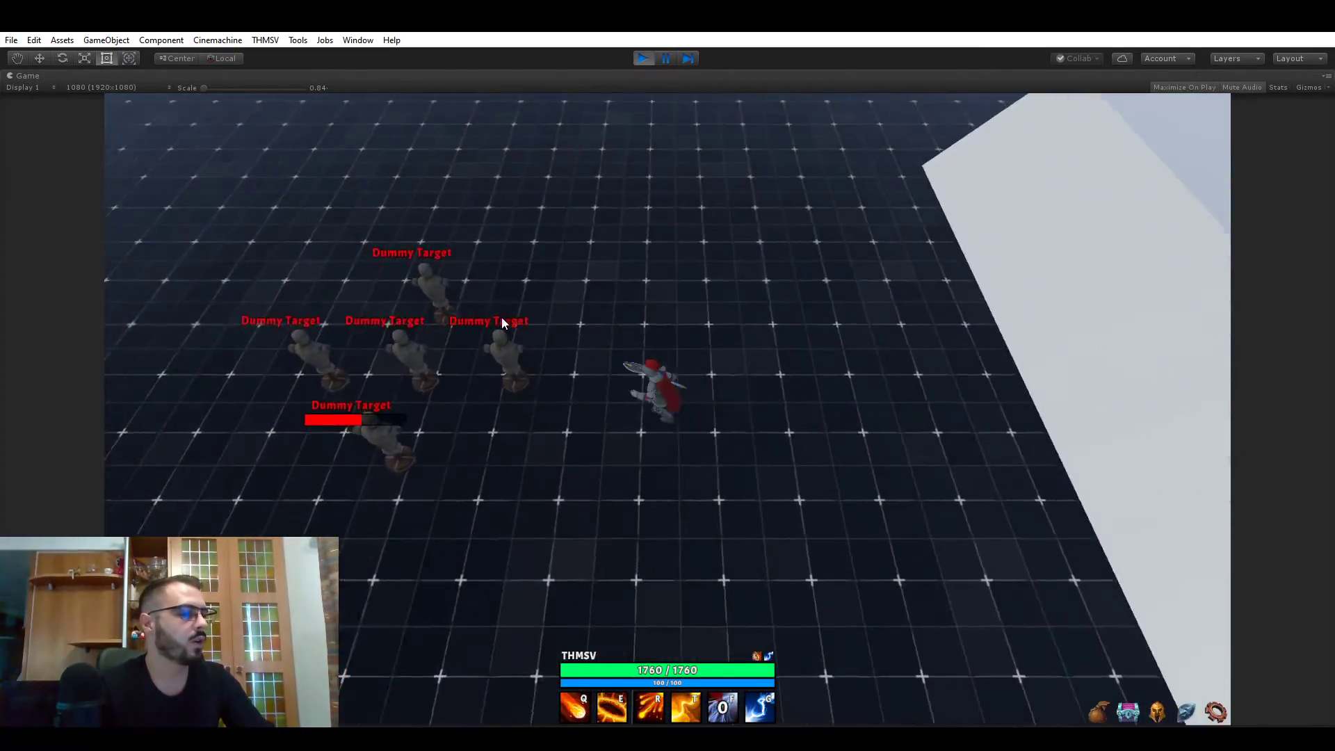
key(f)
click(341, 285)
Place the sixth ability's large area circle repeatedly on empty ground and over the dummy targets to cast it
key(f)
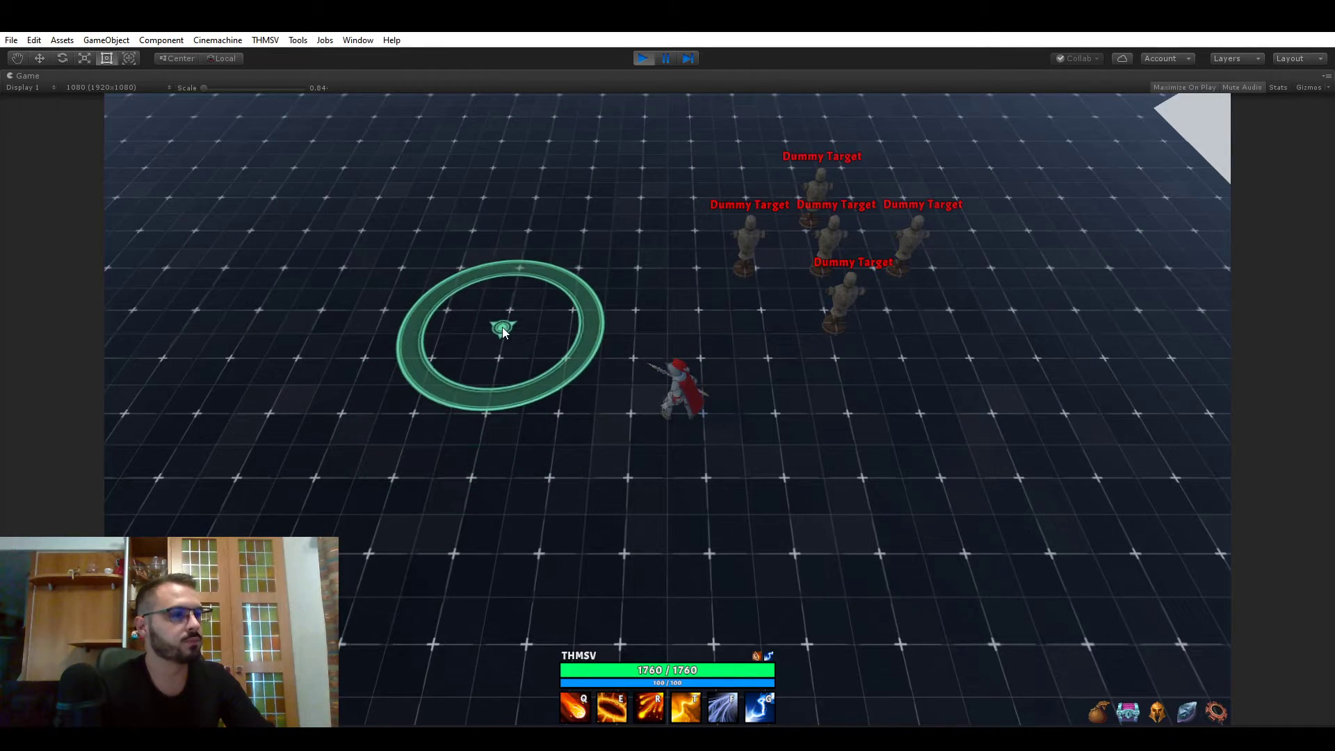
click(498, 343)
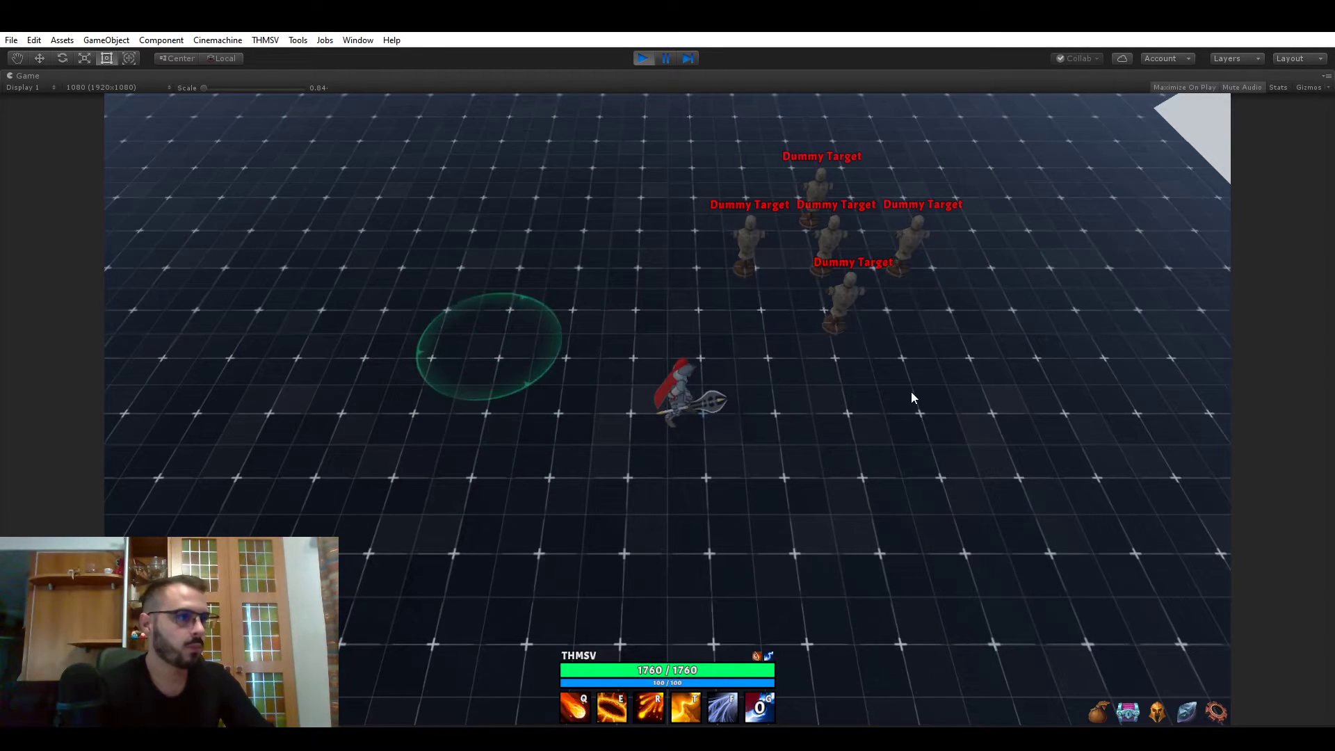
key(g)
click(551, 310)
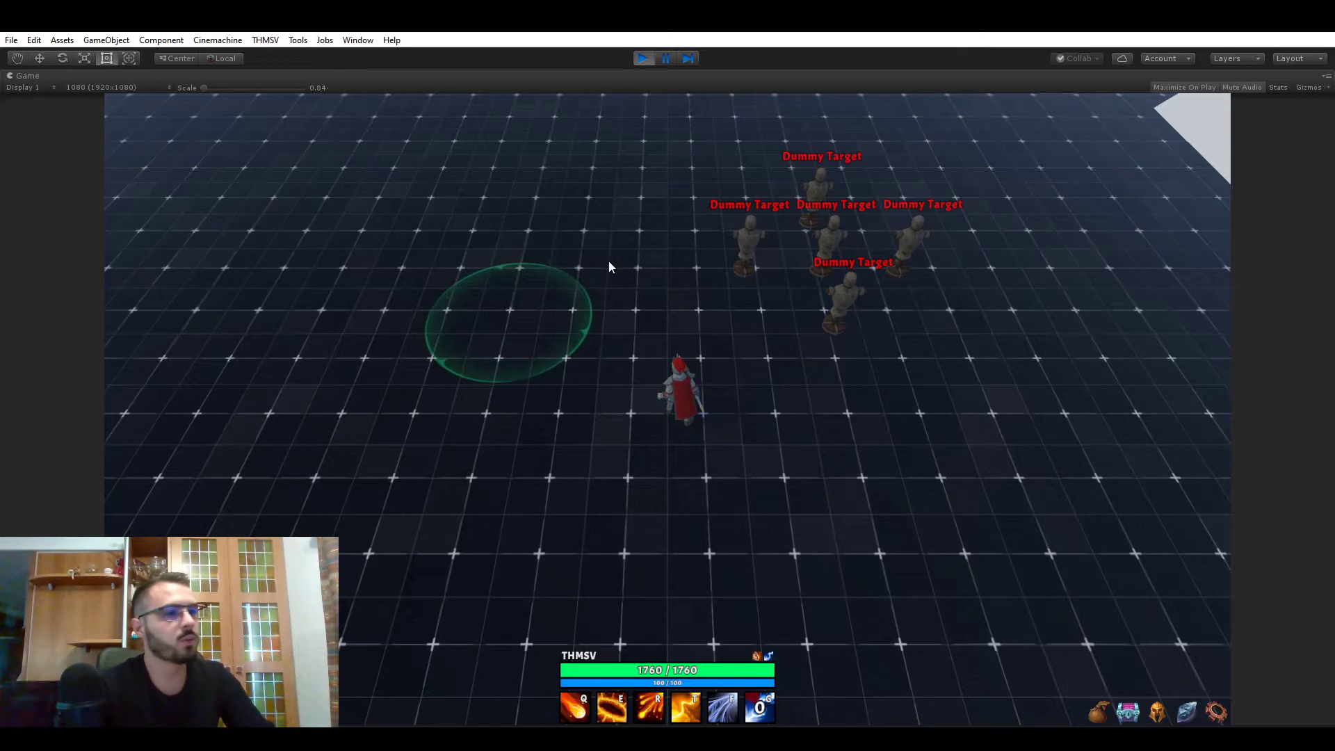
key(g)
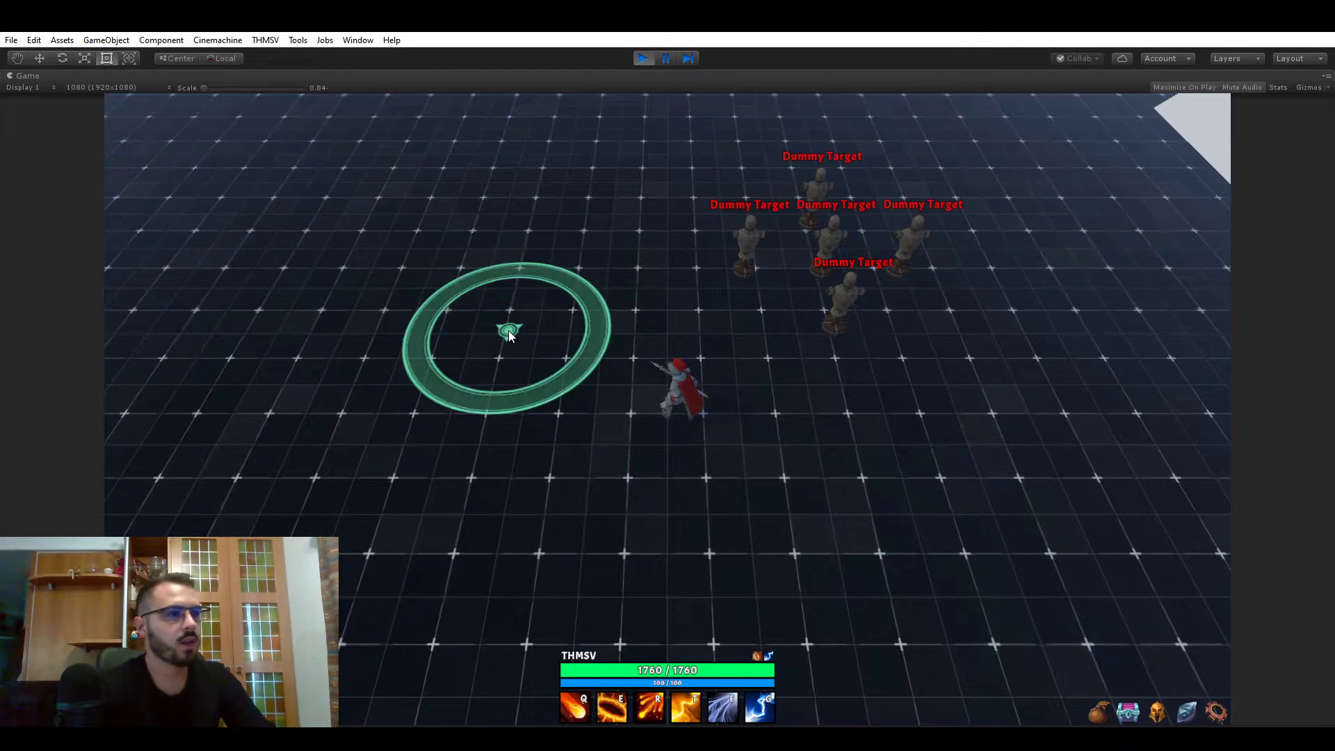
click(507, 331)
key(g)
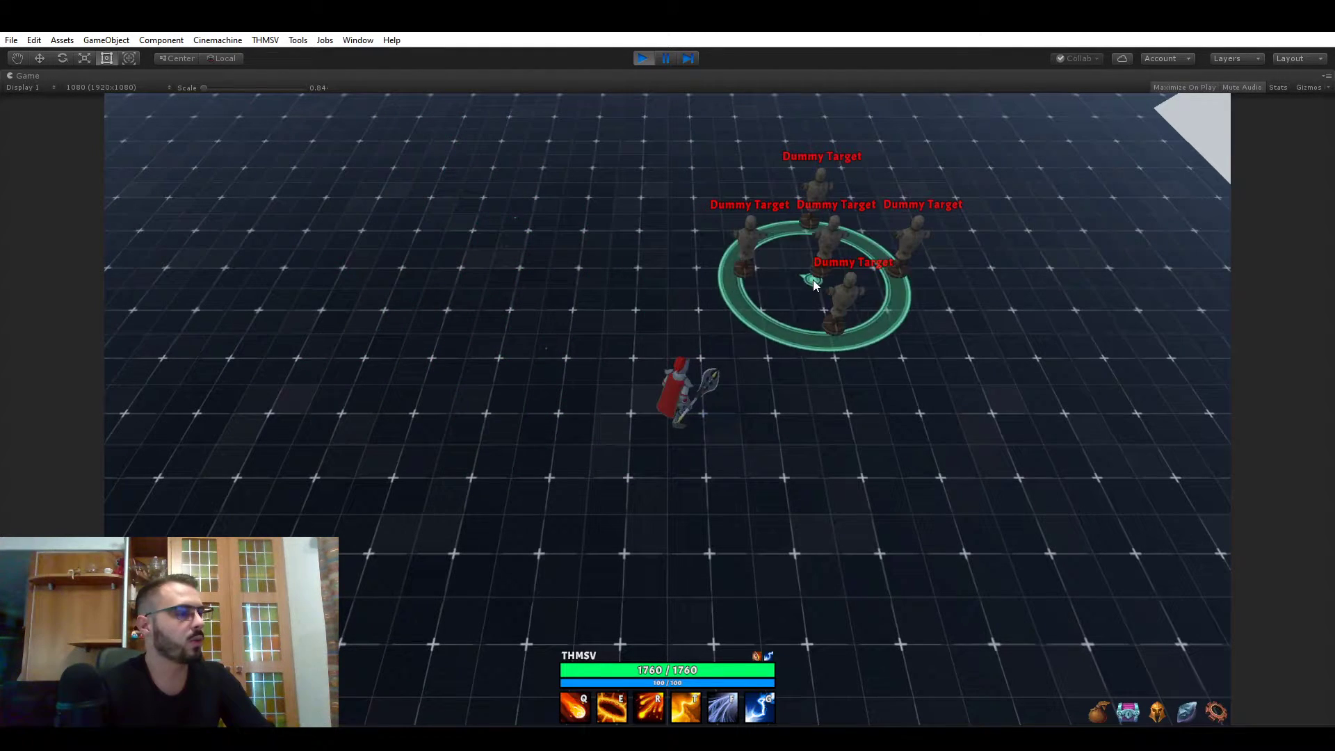
click(814, 285)
key(g)
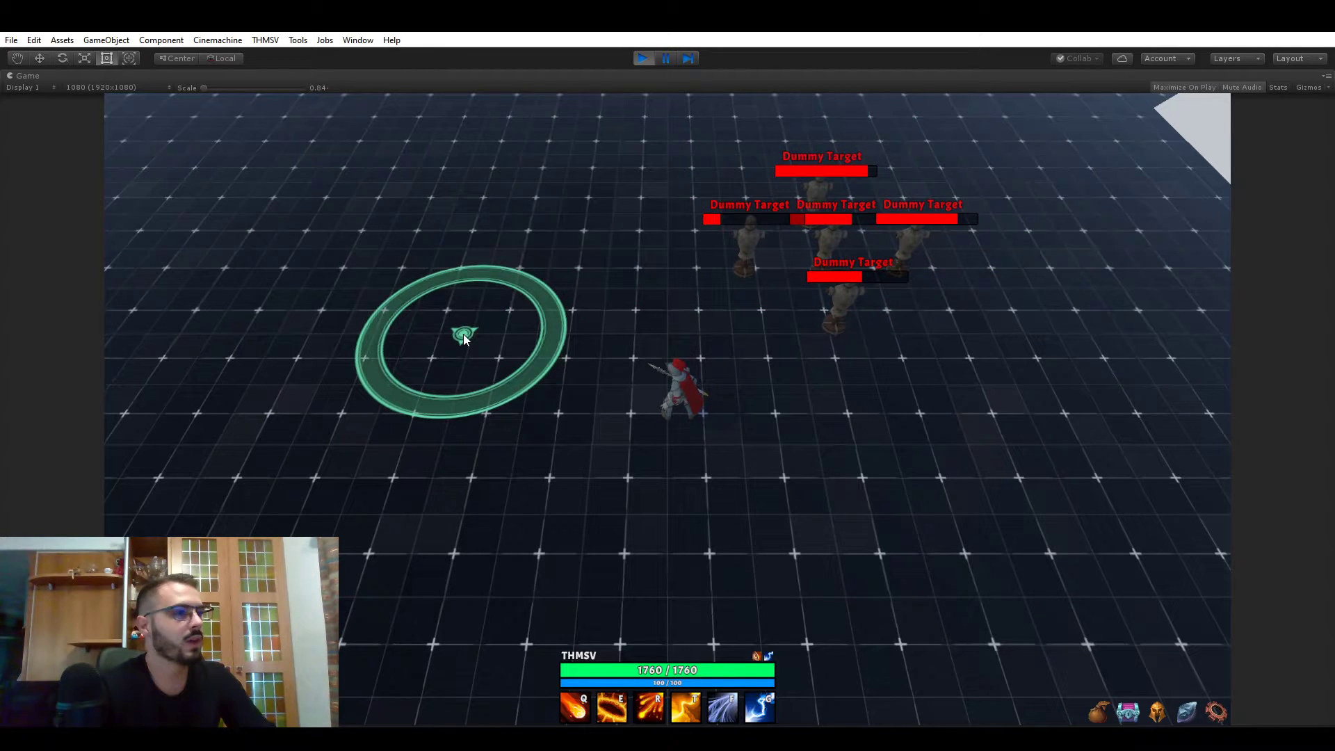
click(465, 356)
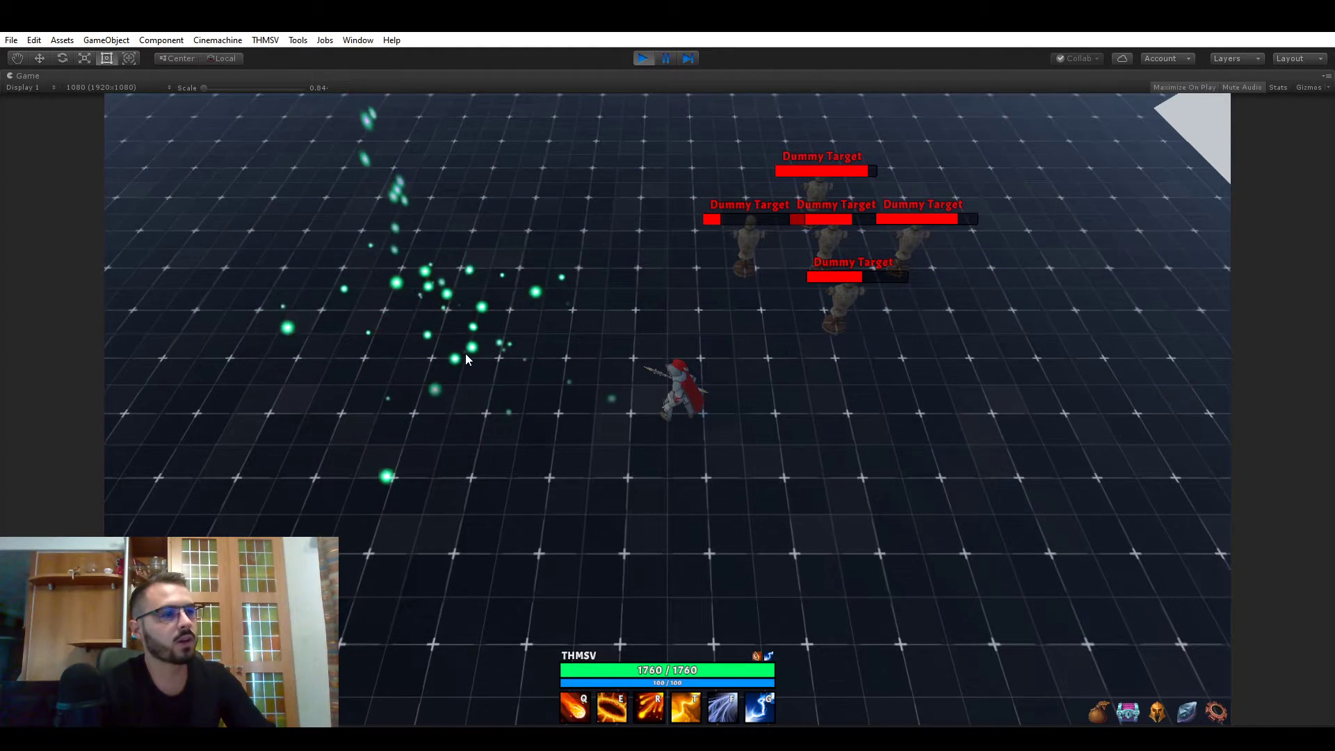
key(g)
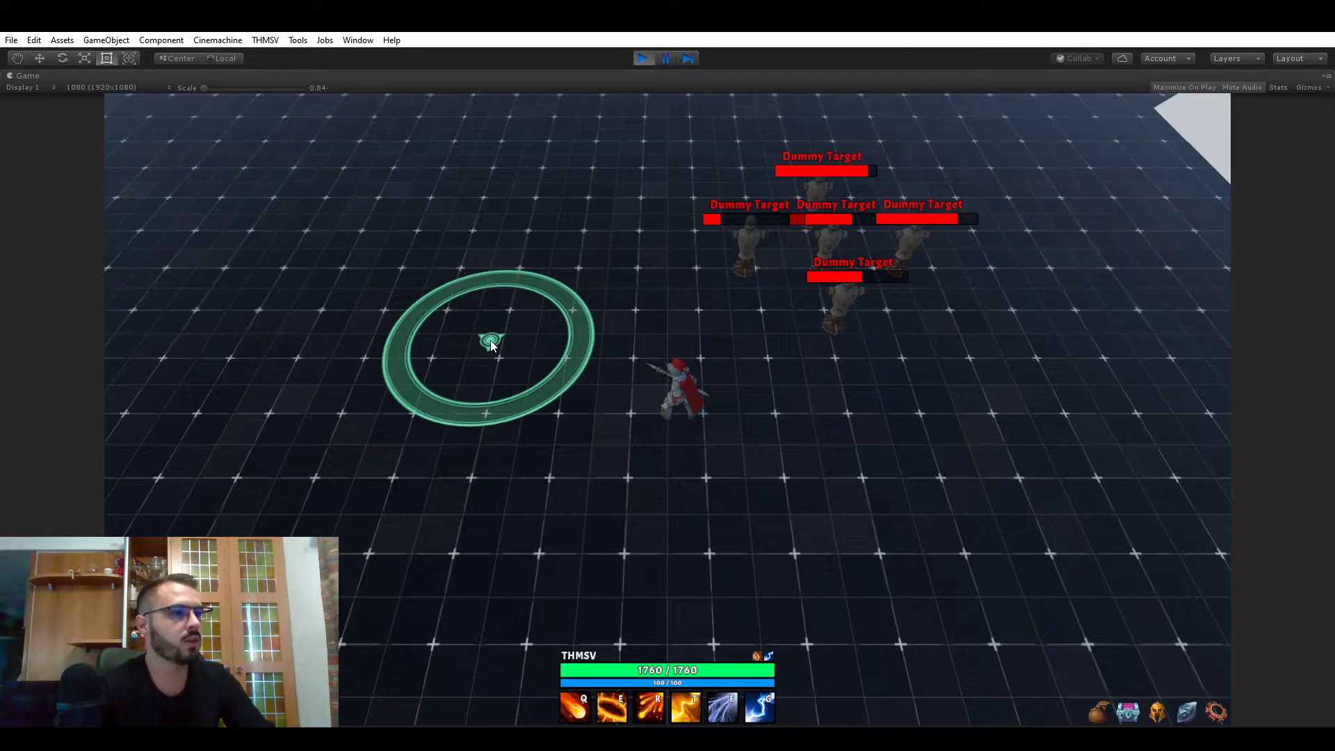
click(499, 314)
key(g)
click(507, 311)
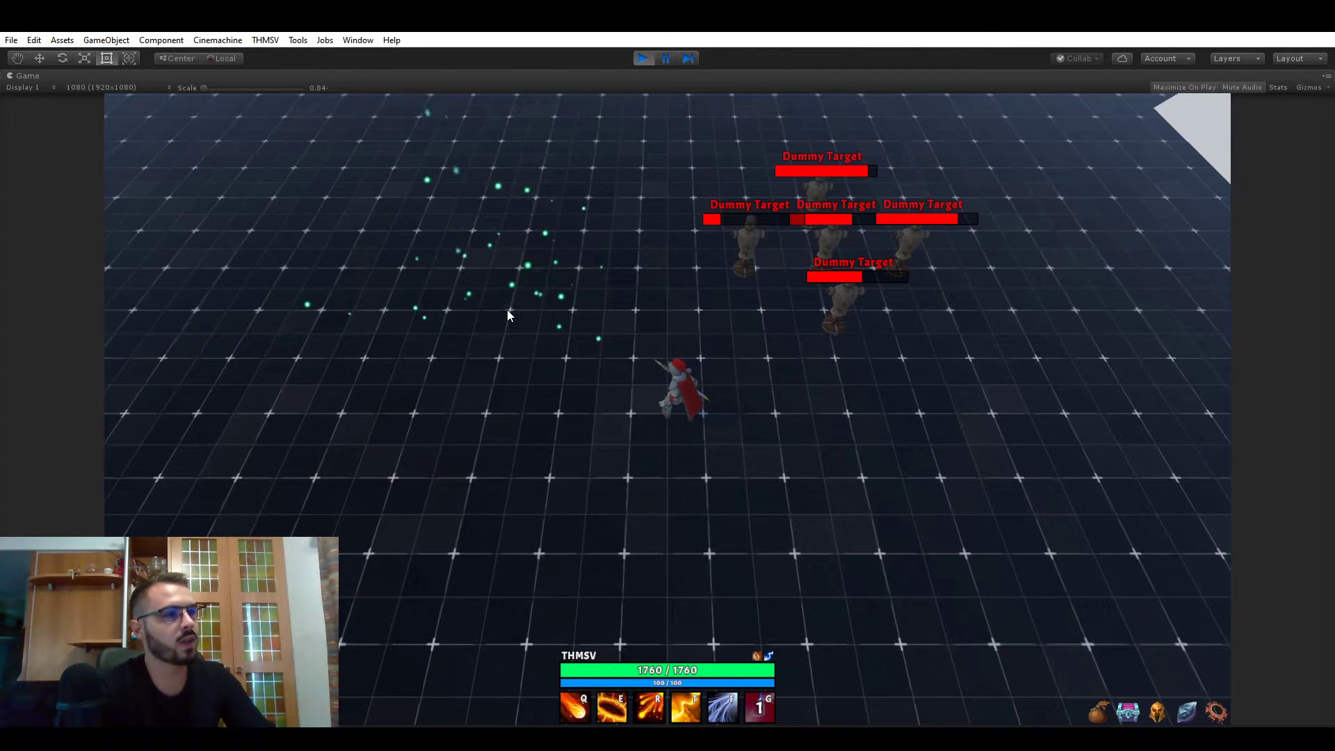
key(g)
click(449, 340)
key(g)
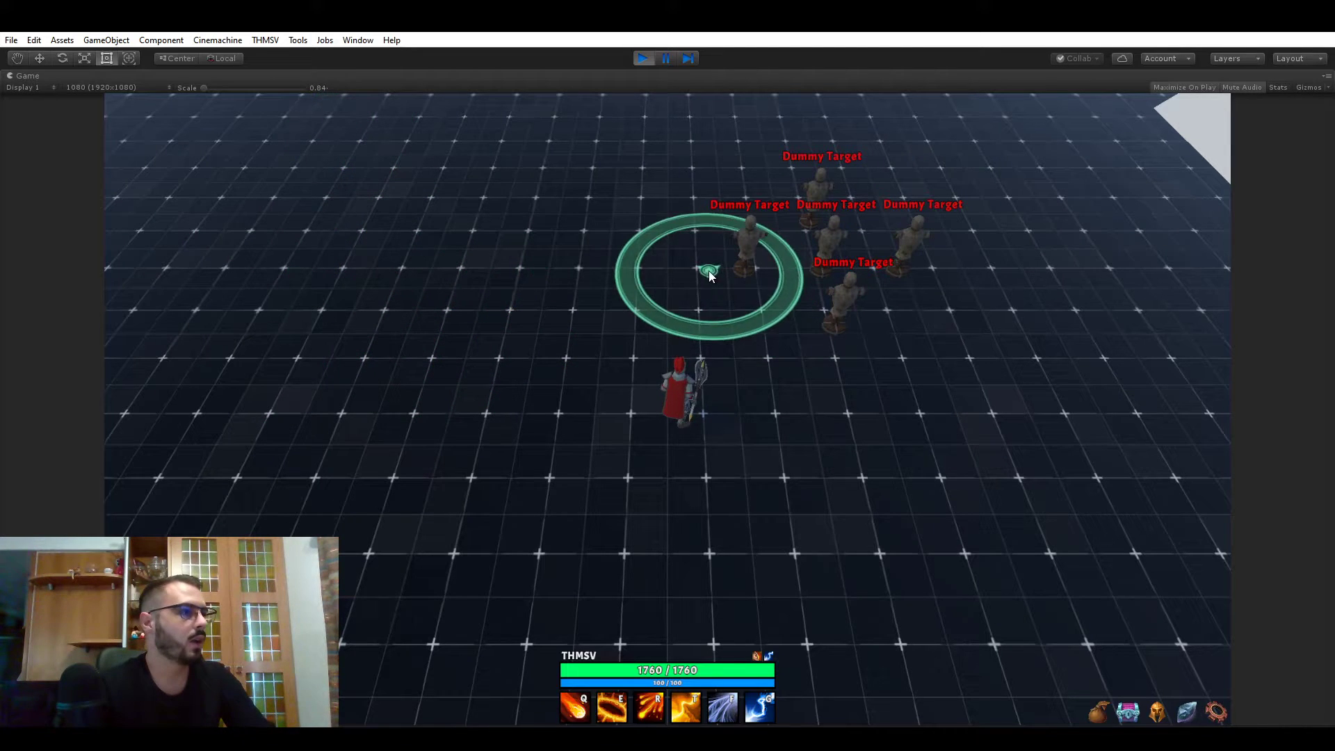
click(699, 261)
key(g)
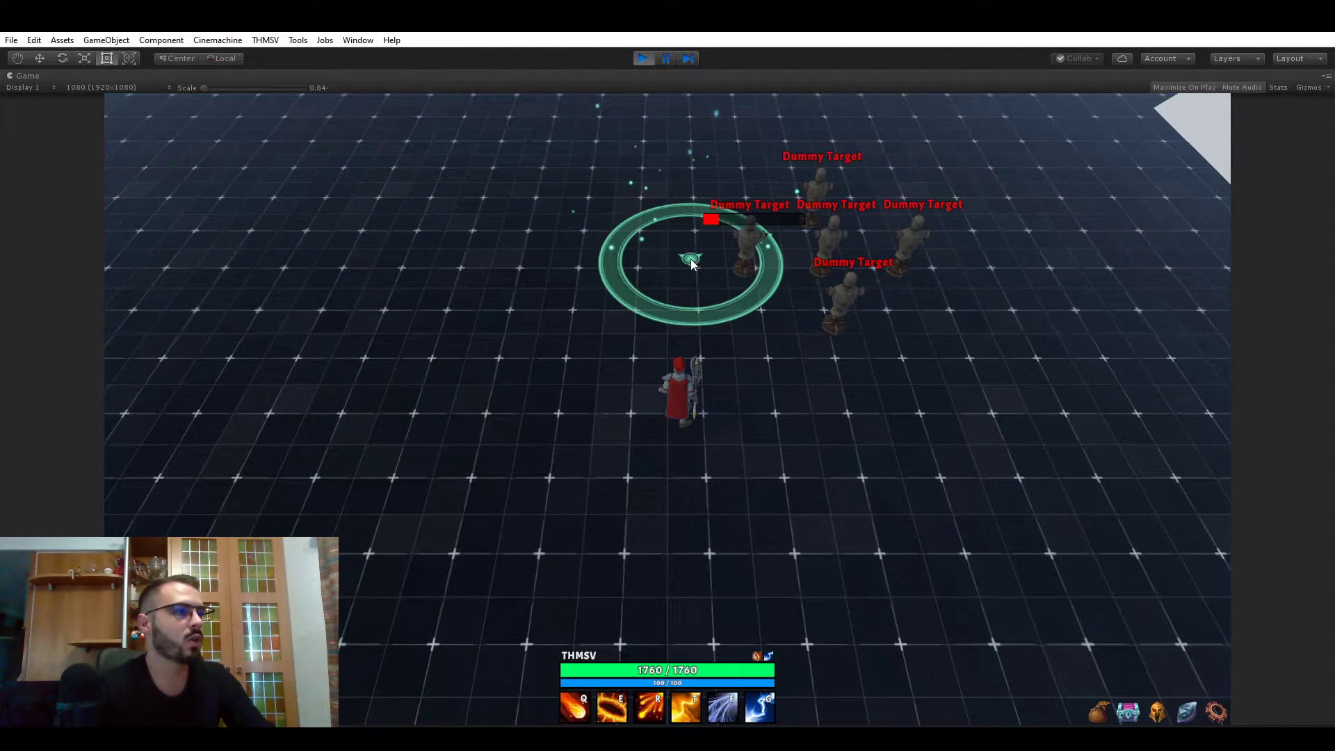
click(688, 263)
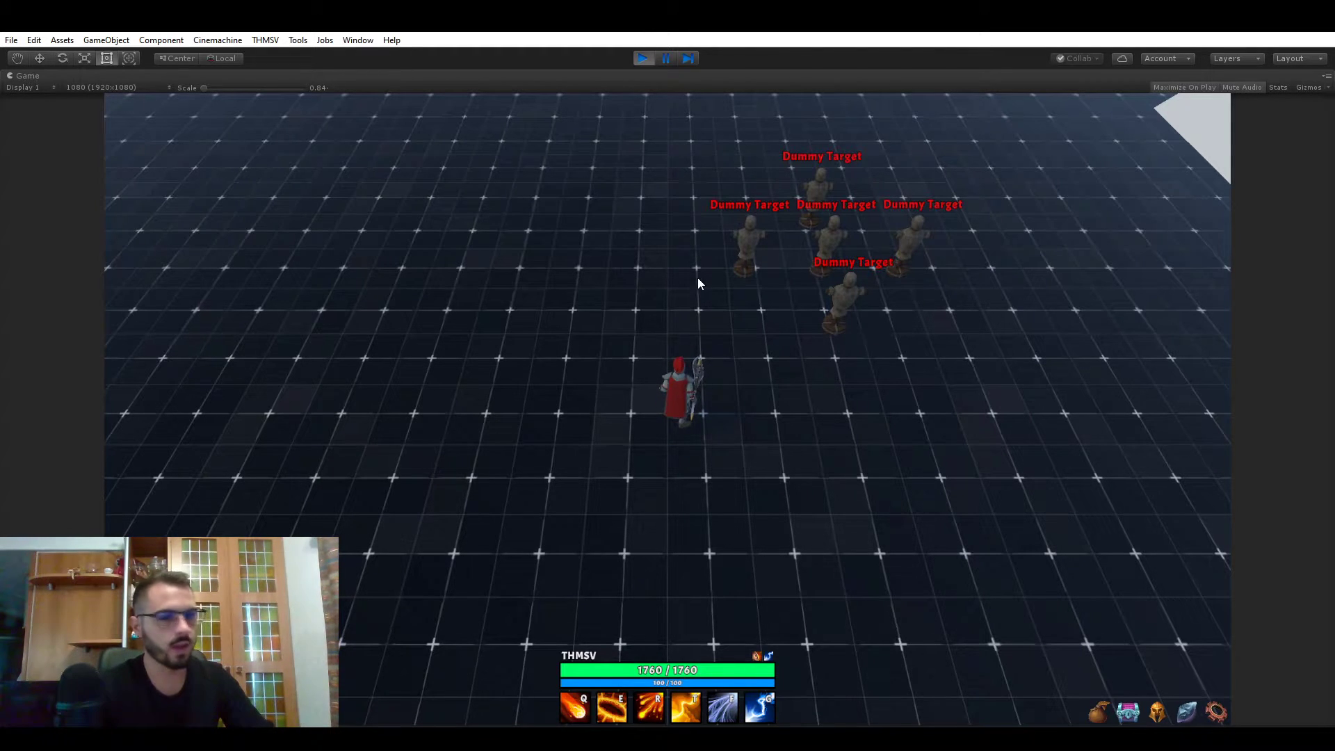
Check the mage abilities in the Combat Trees window, then cast Fireball several times across the empty ground
click(1188, 712)
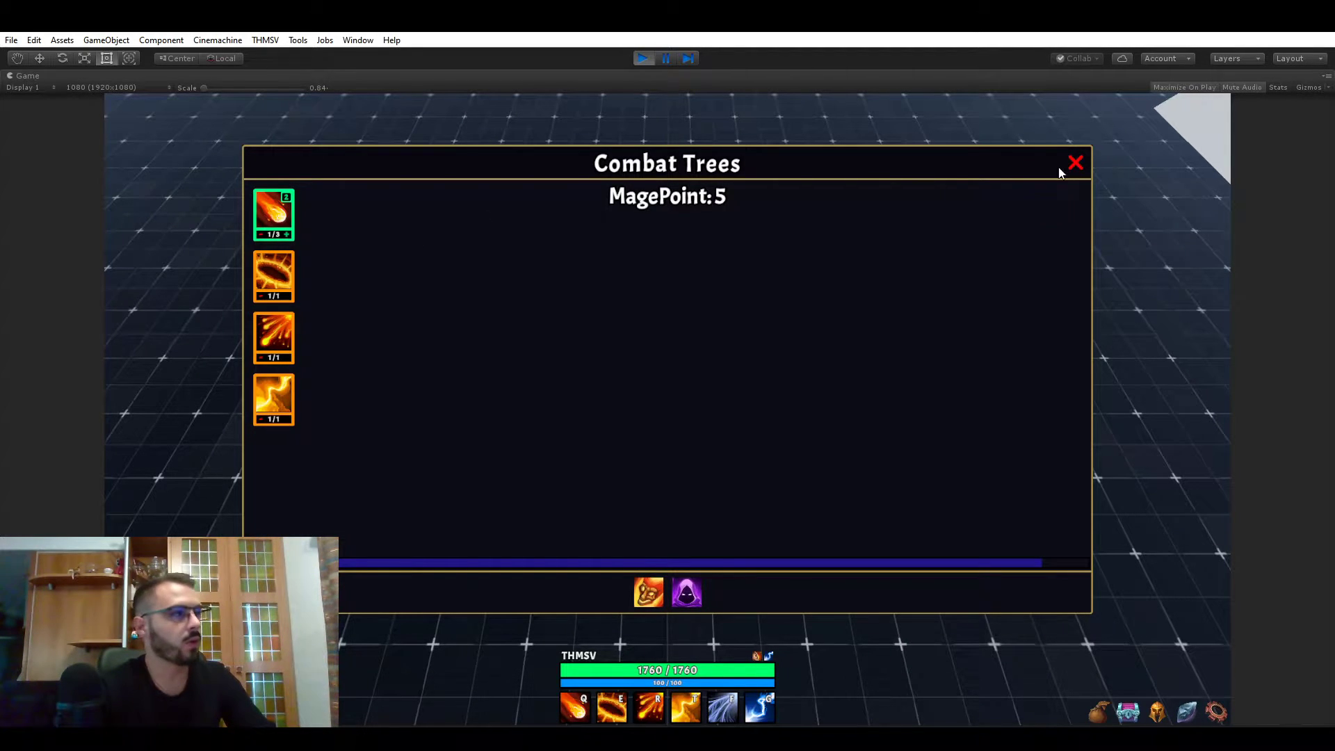
click(1076, 163)
key(q)
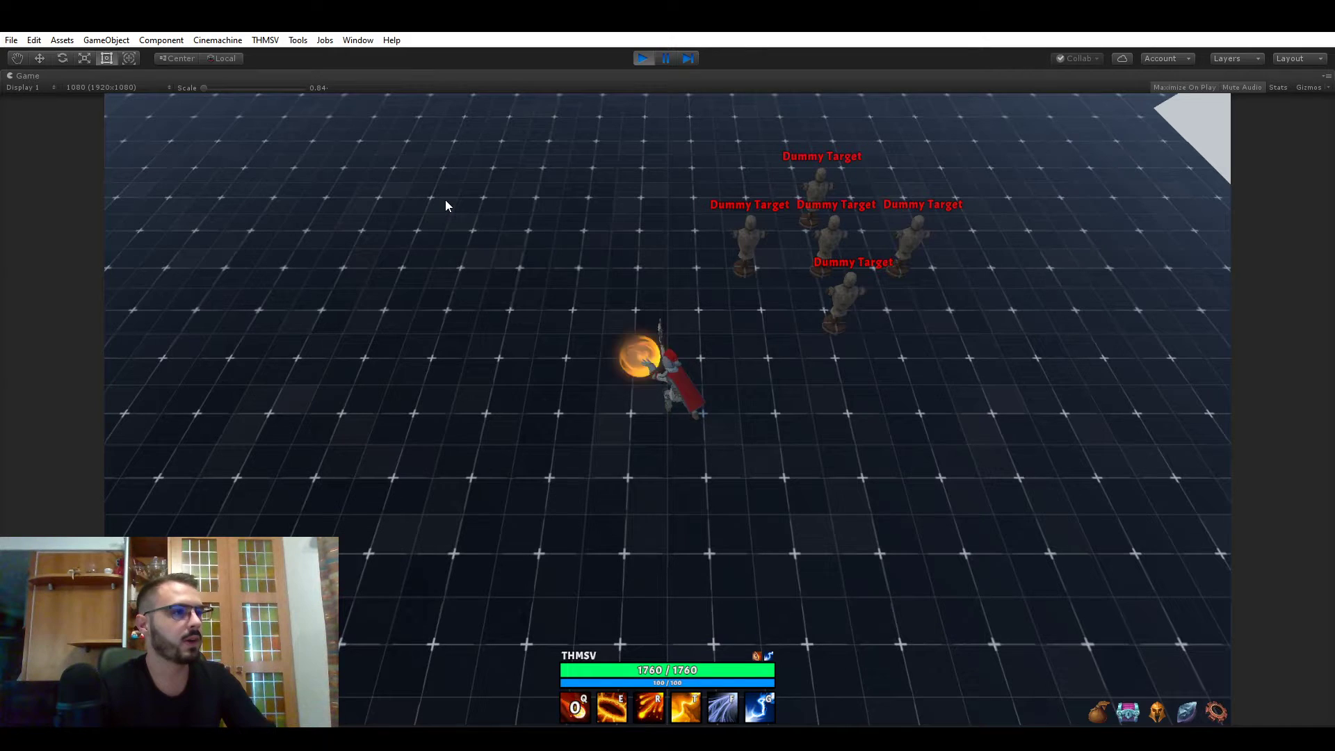
key(q)
key(q)
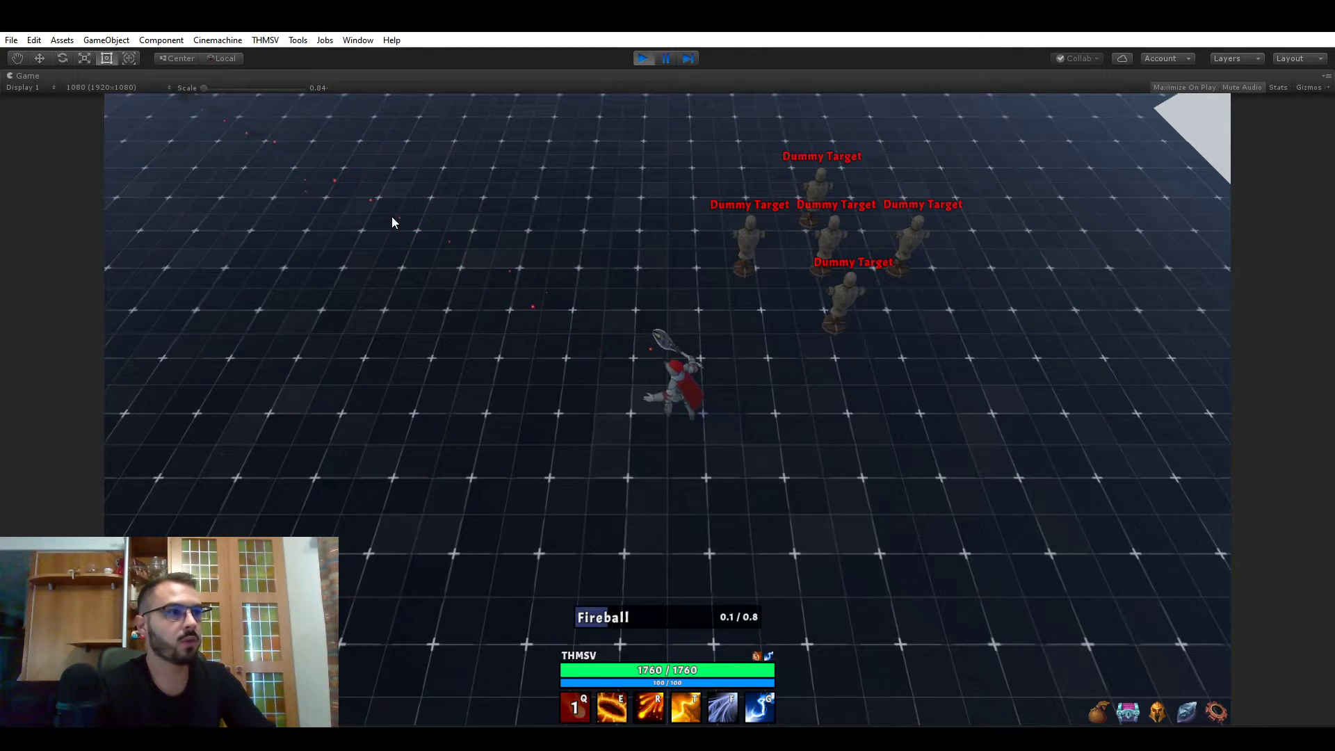
Raise Fireball to rank 2 in Combat Trees, then cast the upgraded Fireball across the ground and at the dummy targets
click(1187, 712)
click(288, 235)
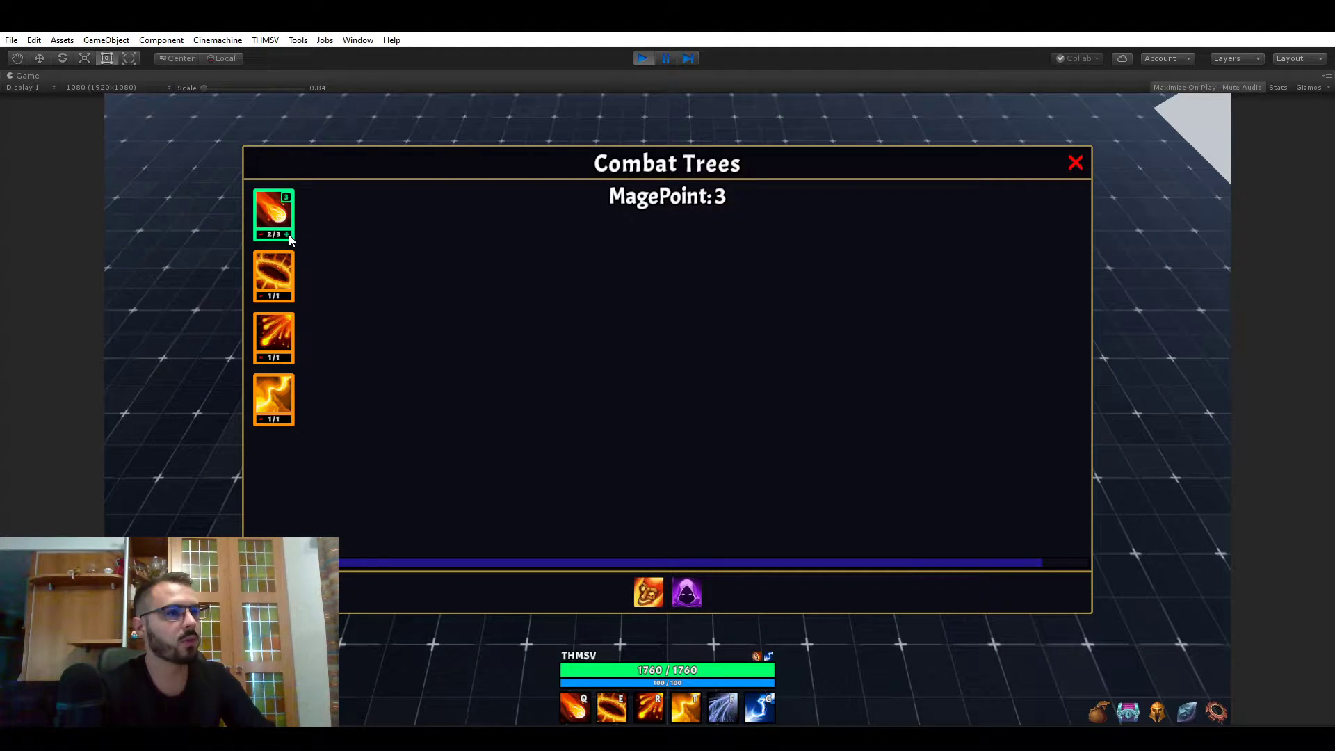
click(1075, 164)
key(q)
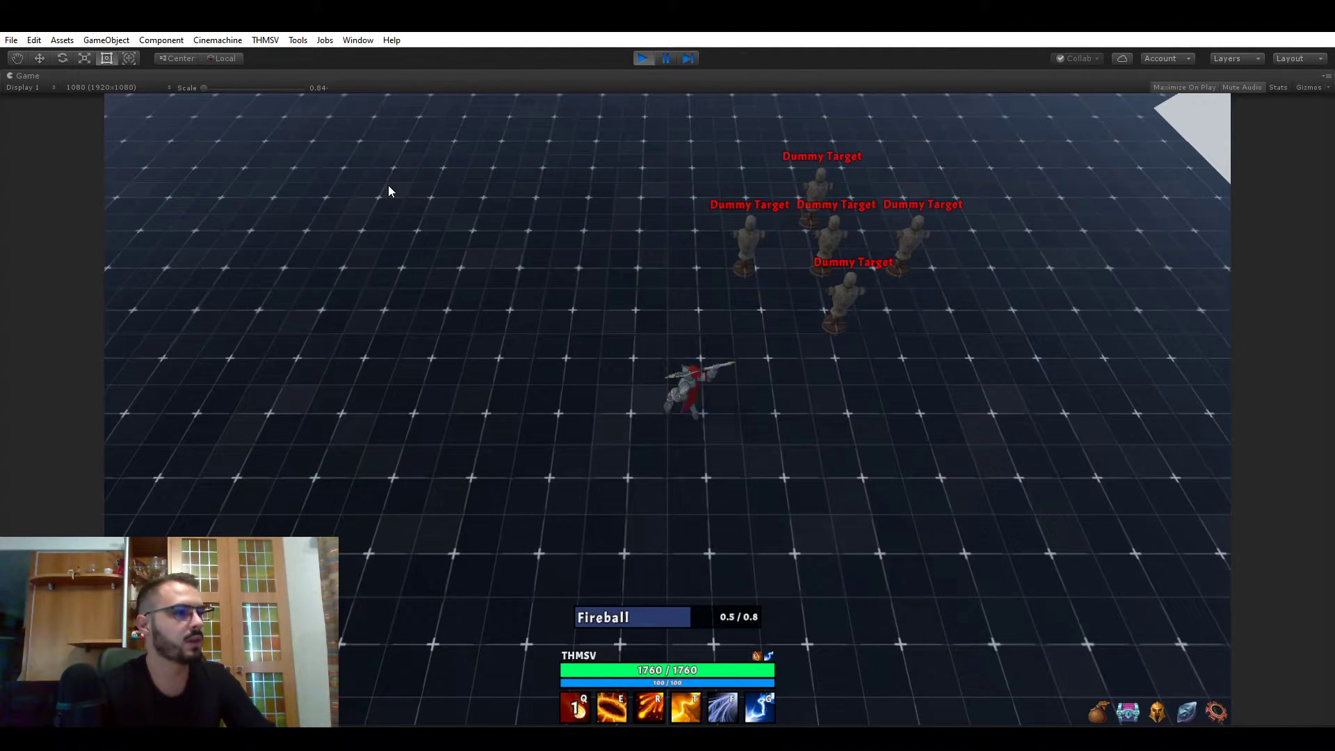
key(q)
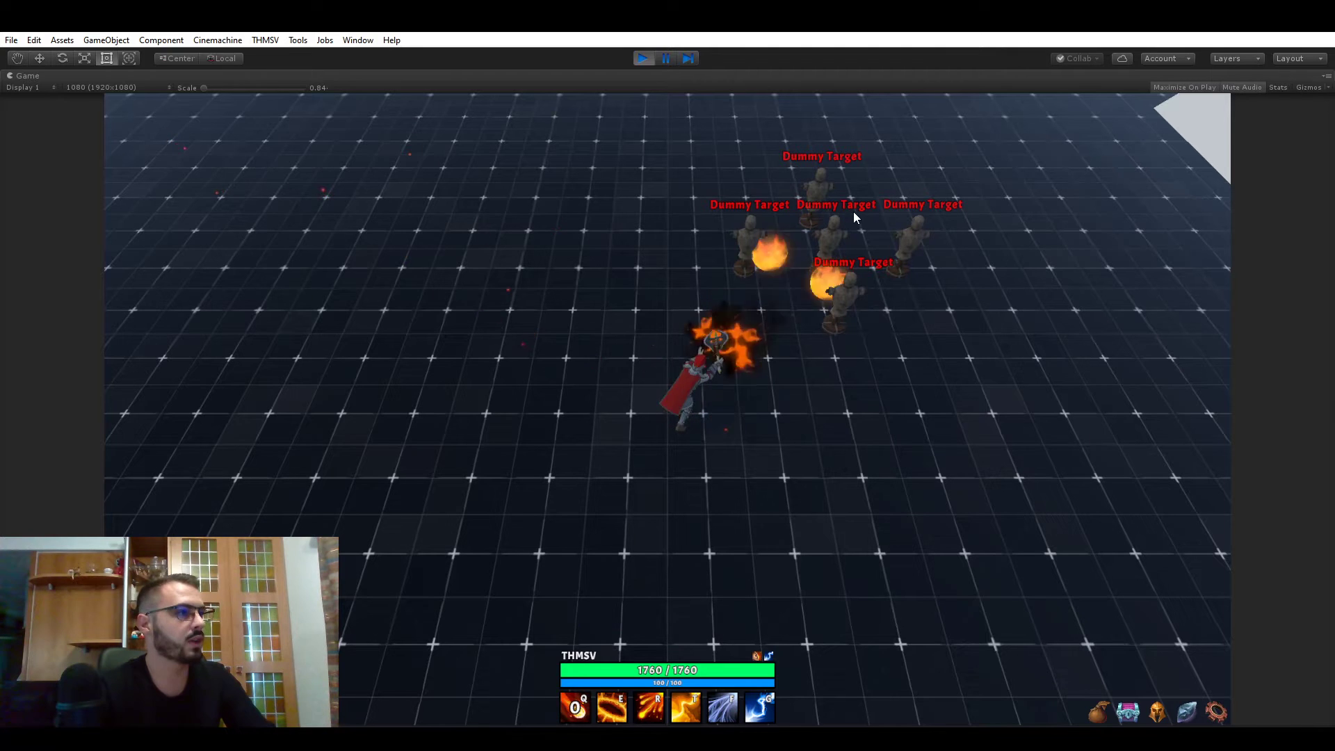
Raise Fireball to rank 3 in Combat Trees, then cast it at the dummy targets
key(k)
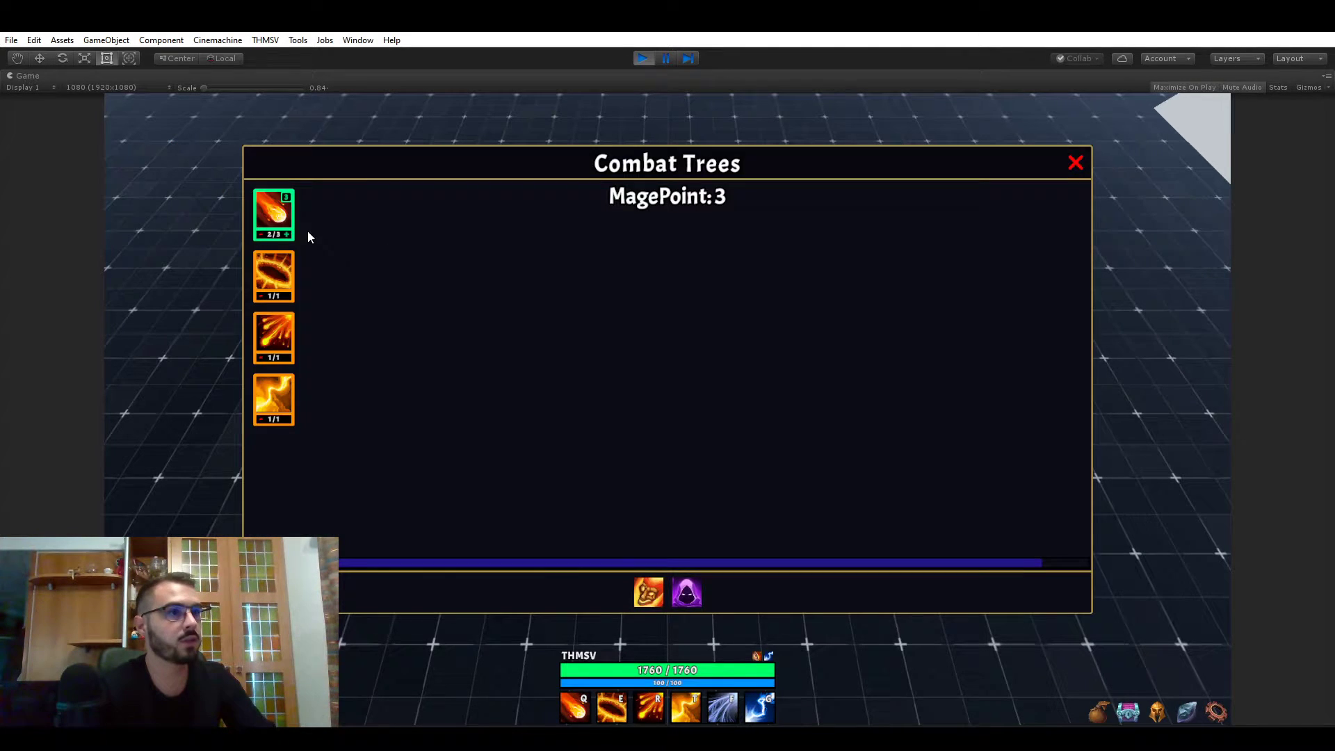
click(290, 238)
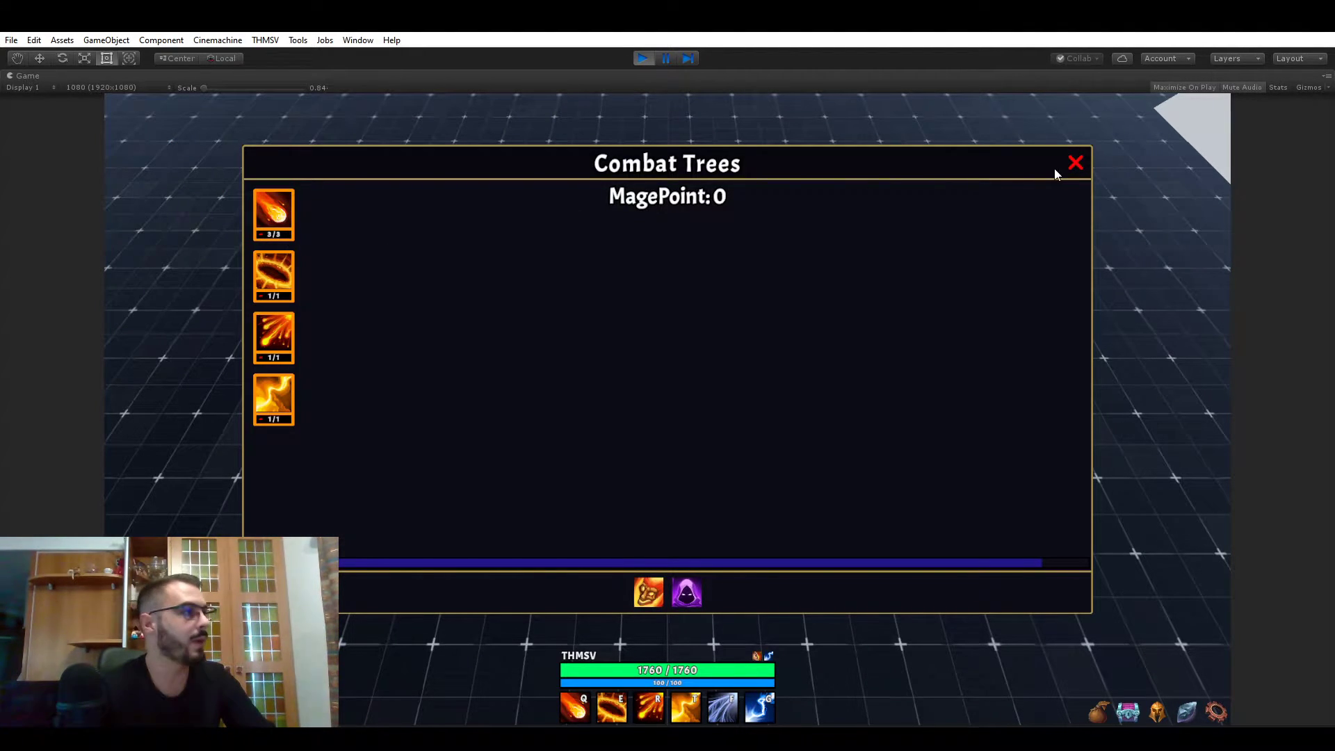
click(1074, 163)
key(q)
key(q)
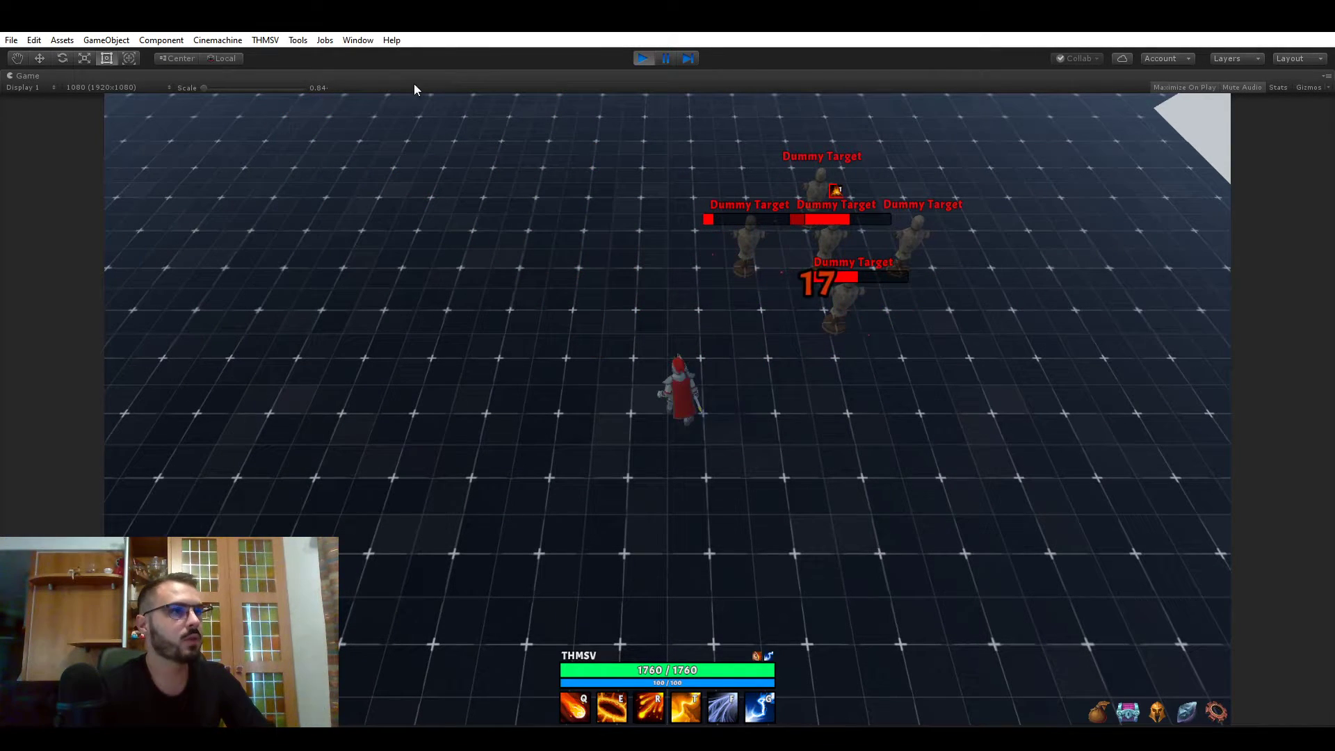
Open the RPG Builder from the editor and look through the three ranks of the Fireball ability
click(265, 39)
click(287, 53)
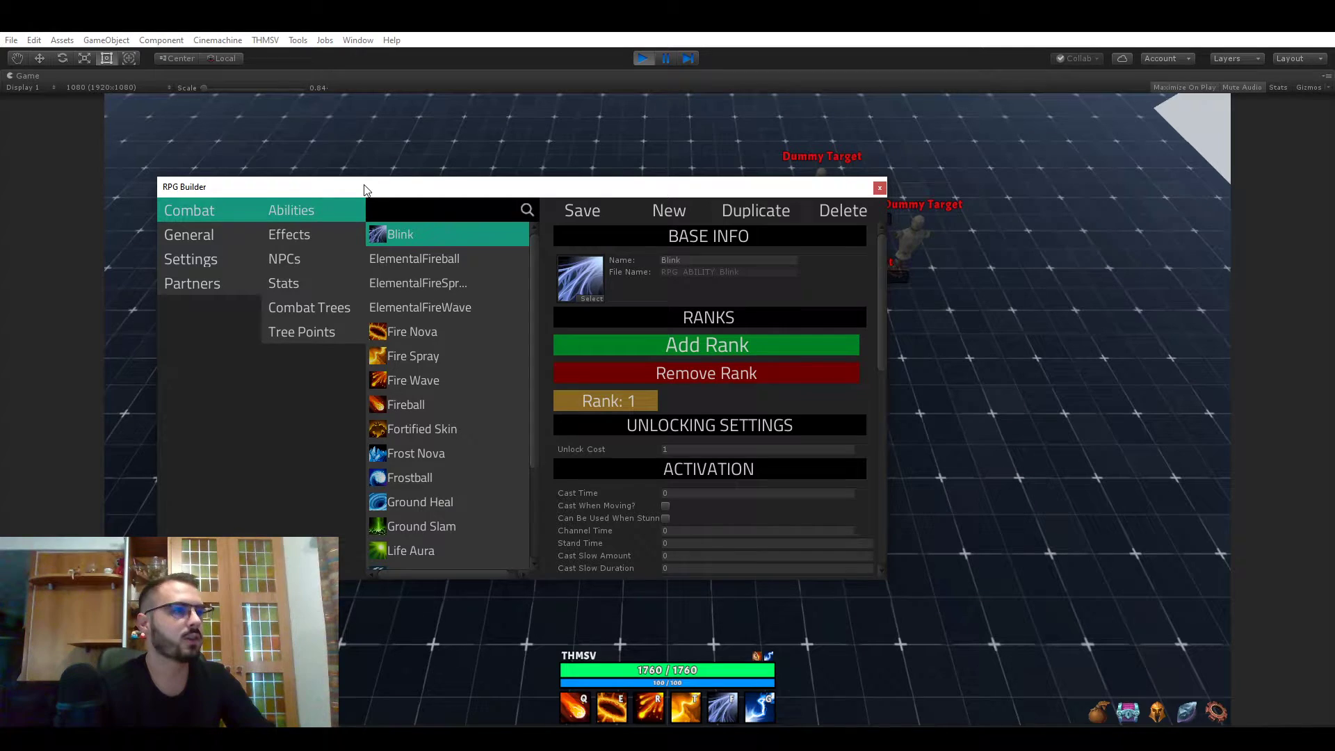
drag(364, 189, 335, 135)
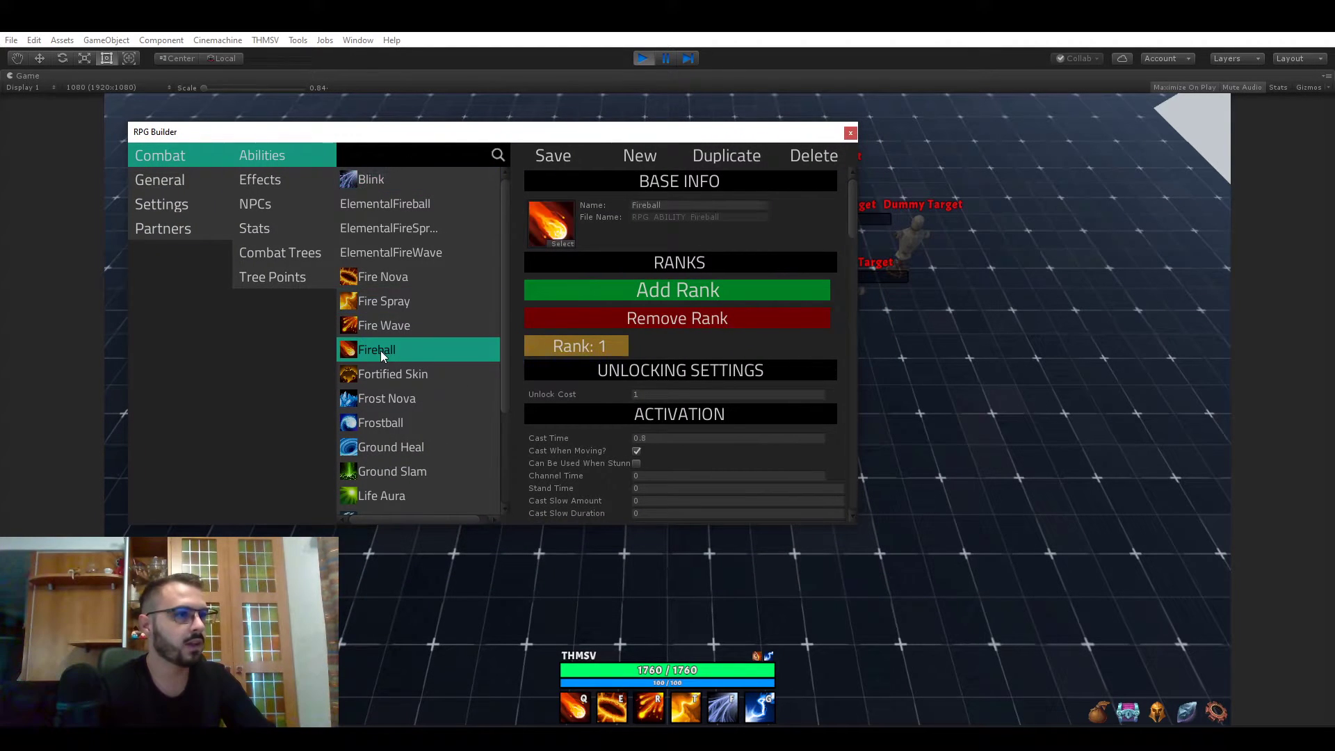
click(596, 348)
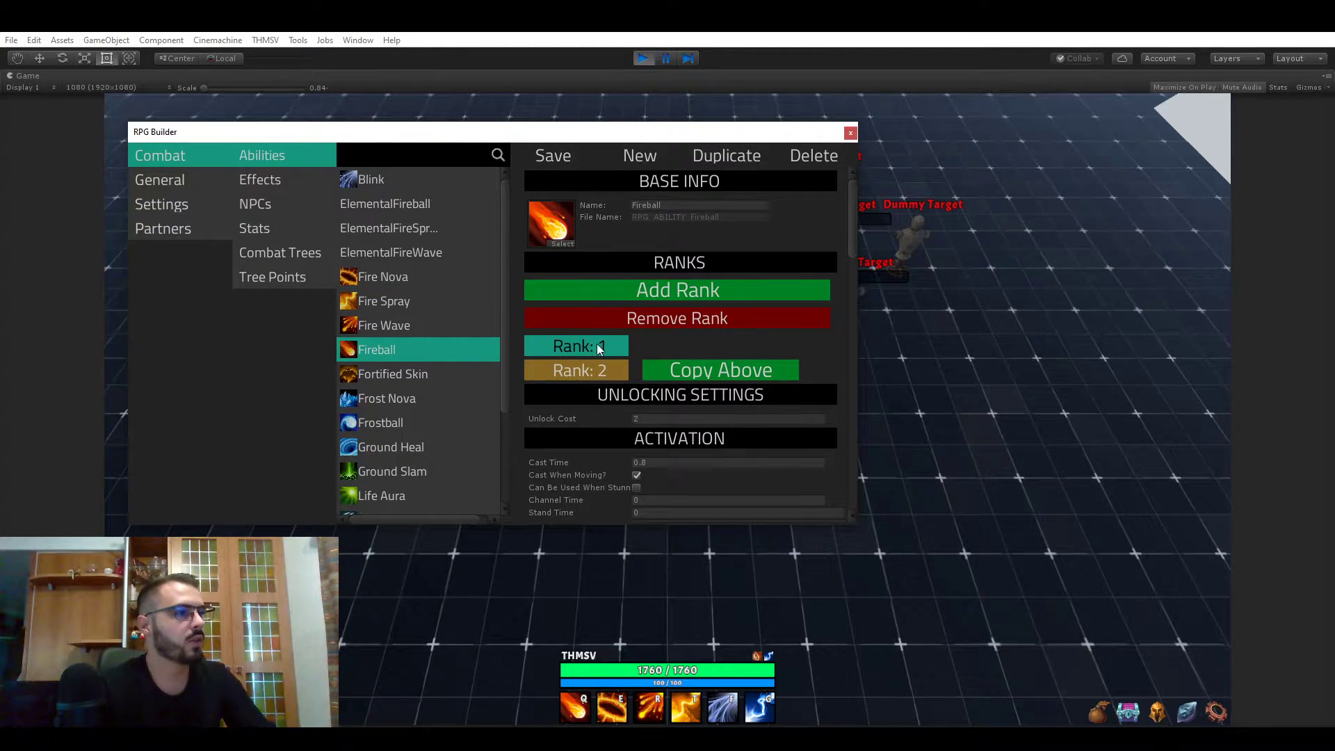
click(573, 370)
click(562, 394)
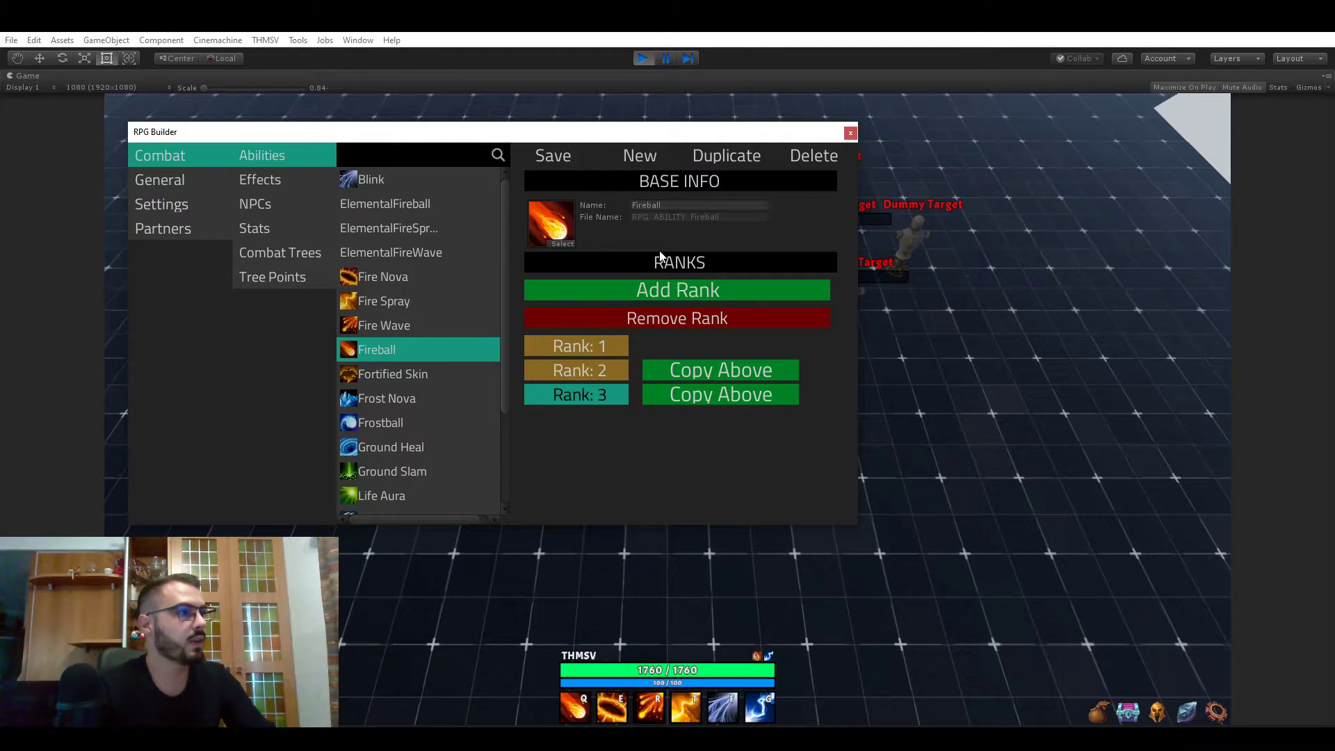
click(592, 394)
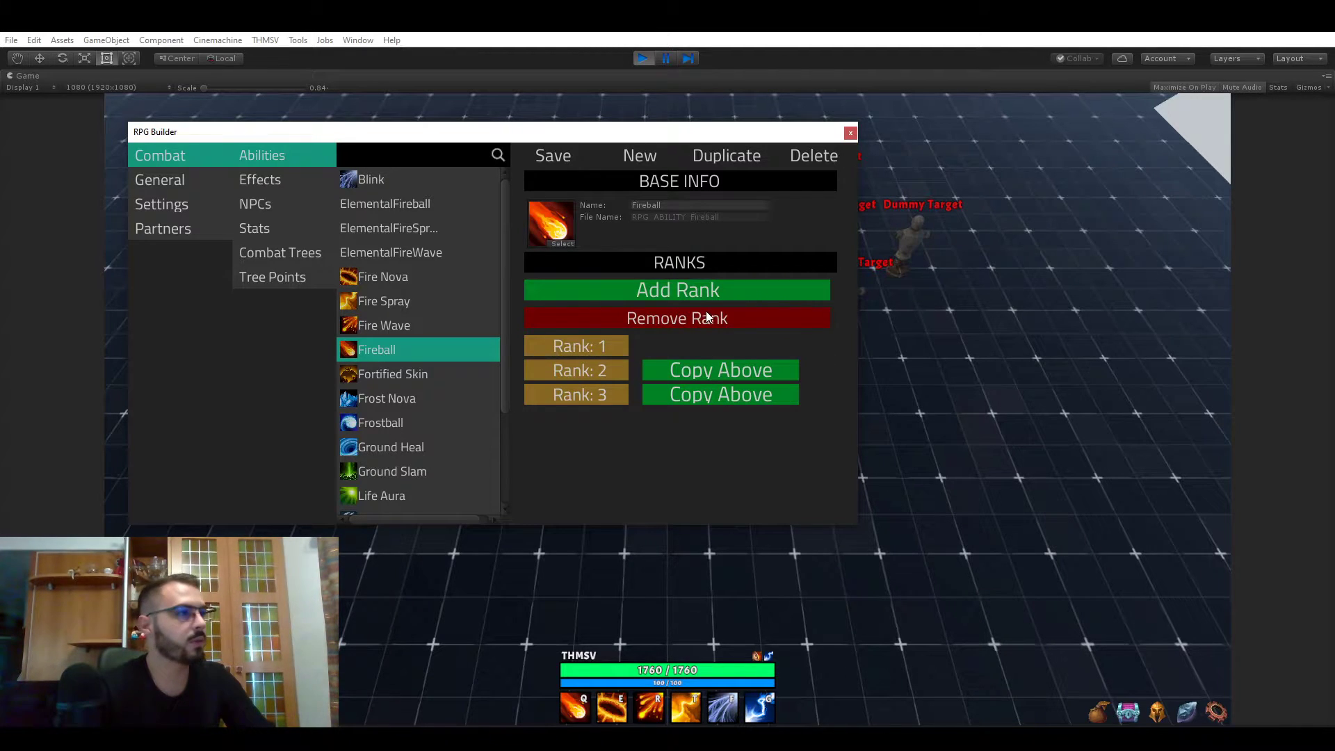
Examine Fireball's rank 1 settings, from unlocking and activation through targeting, cooldowns, applied effects and visuals
click(590, 346)
scroll(621, 351, down, 3)
scroll(606, 302, down, 2)
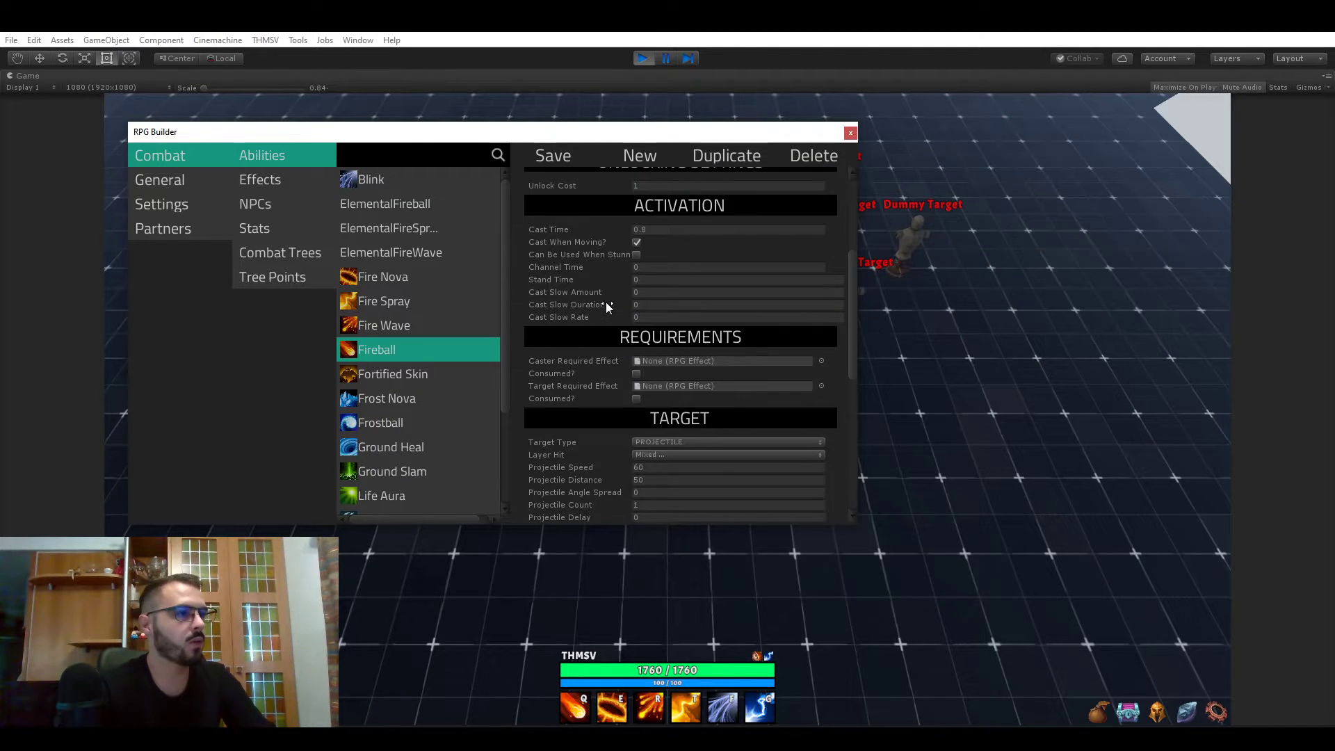
scroll(606, 302, down, 8)
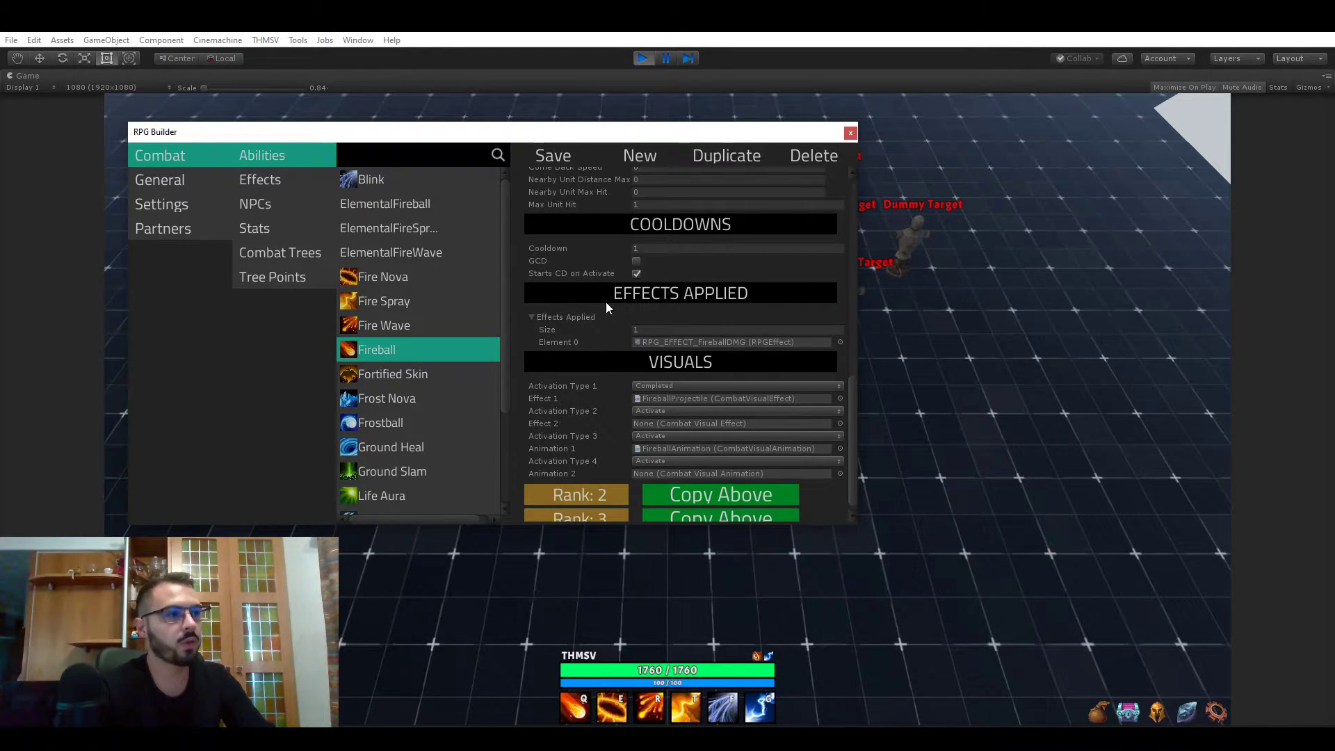
scroll(609, 312, up, 7)
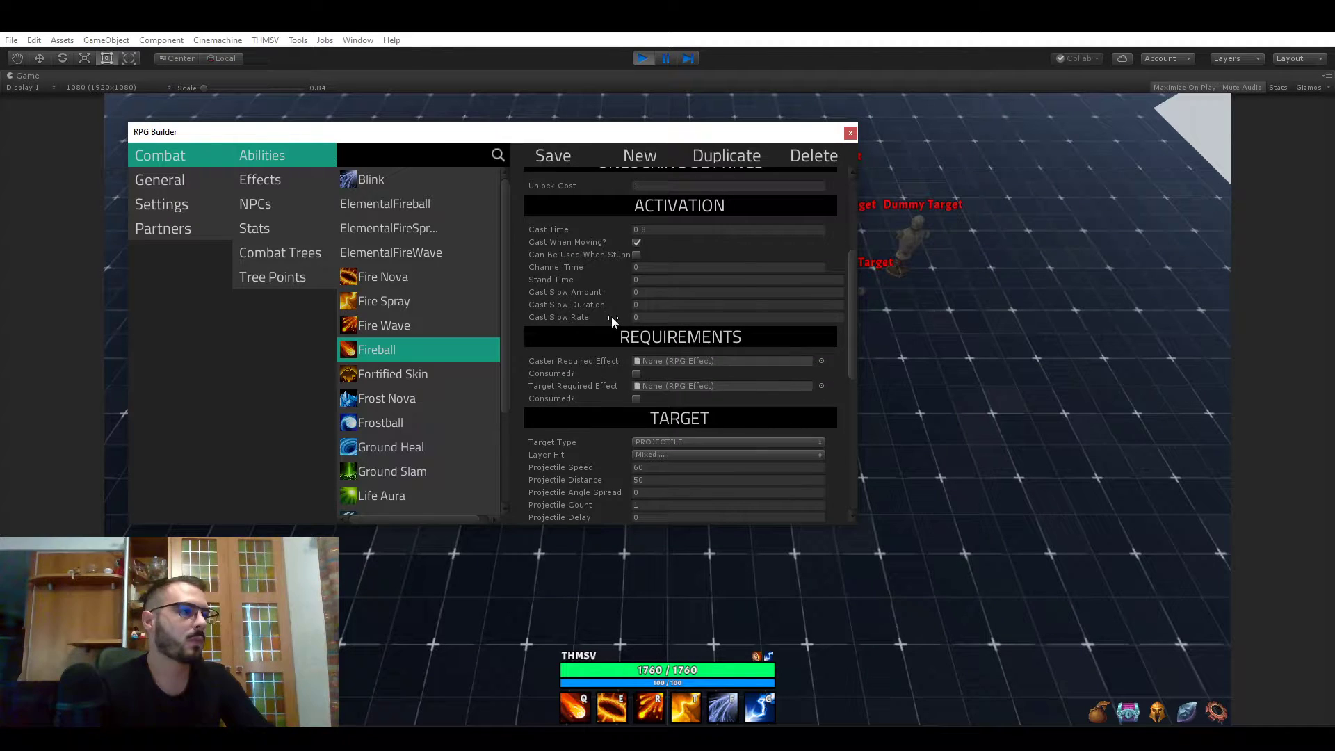
scroll(611, 316, up, 3)
scroll(653, 337, down, 4)
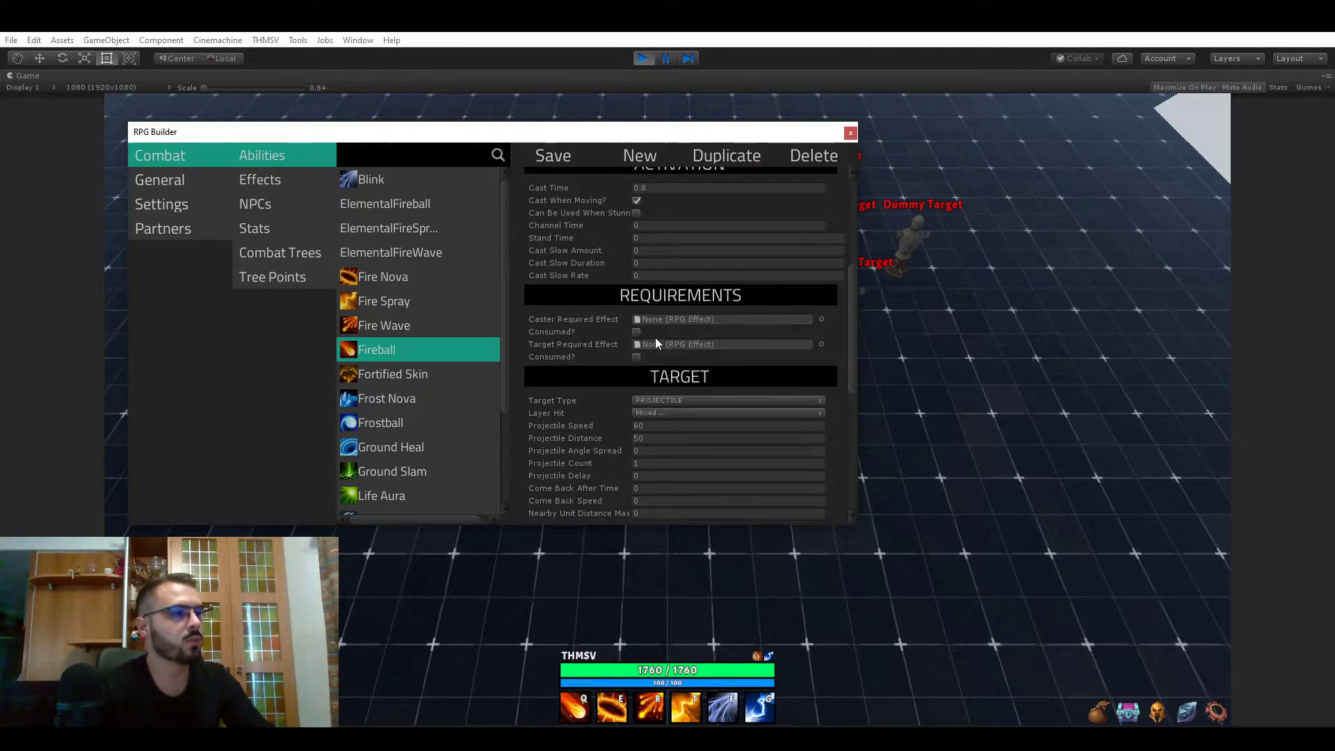
scroll(657, 334, down, 3)
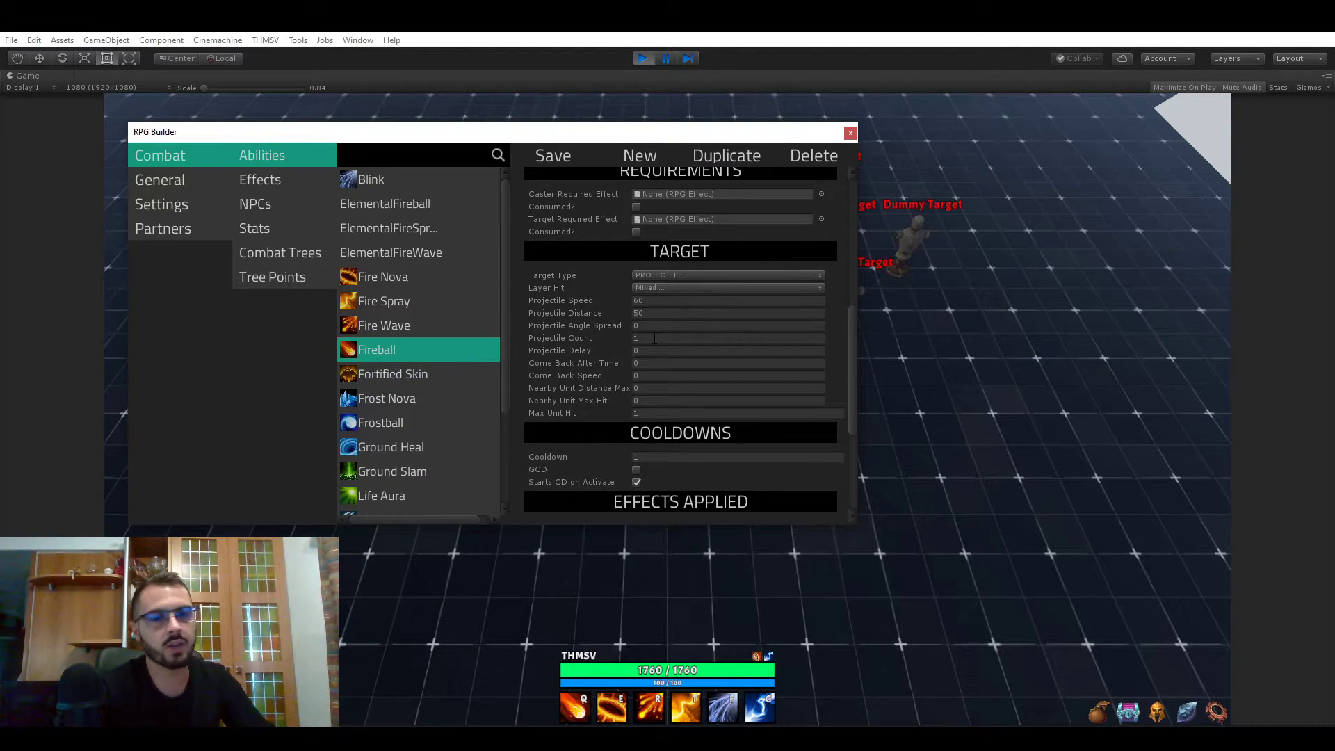
scroll(655, 338, down, 3)
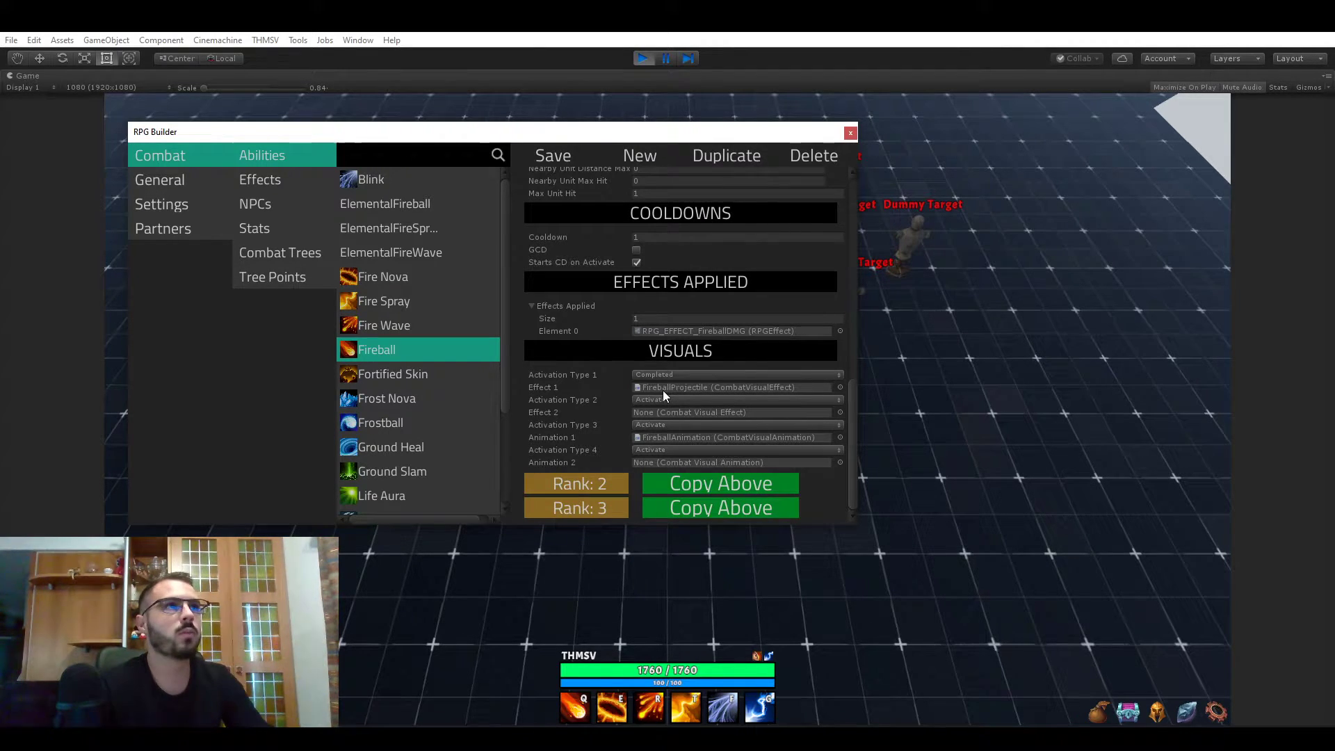
scroll(661, 392, up, 1)
scroll(659, 393, up, 6)
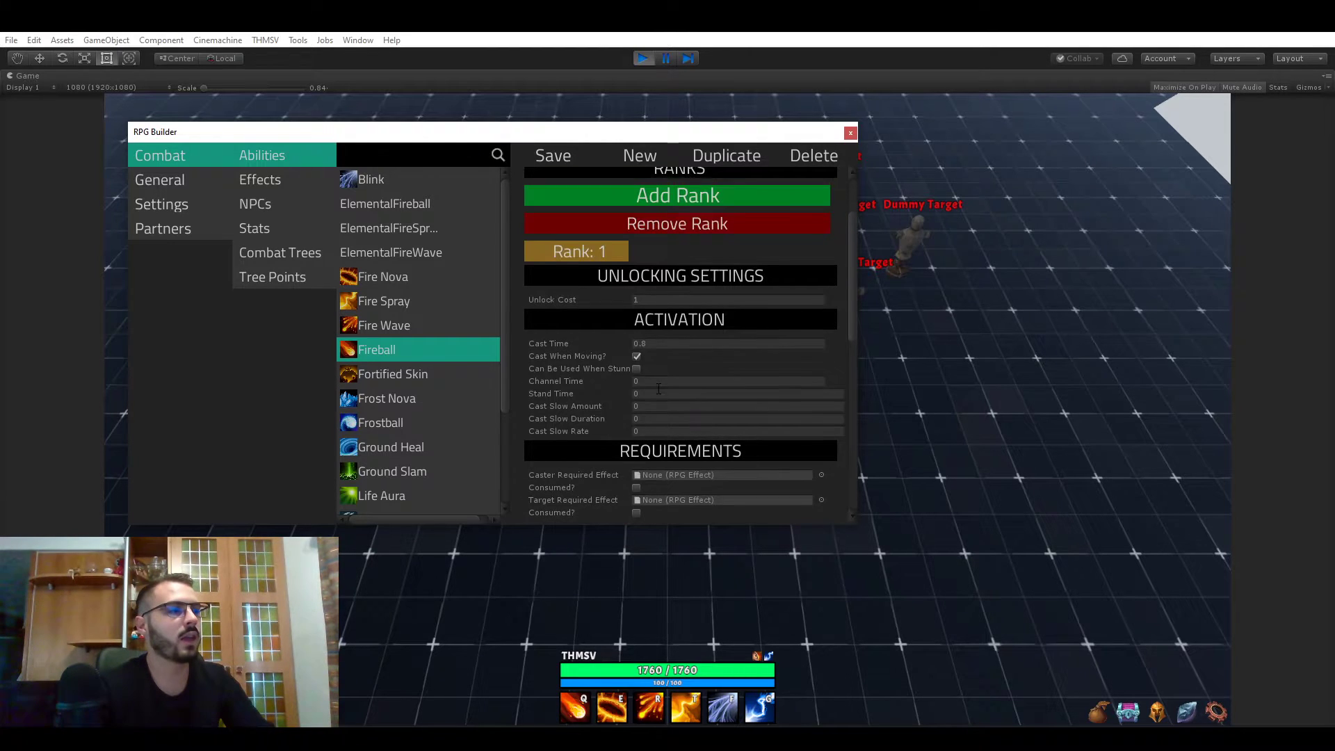
scroll(567, 267, up, 2)
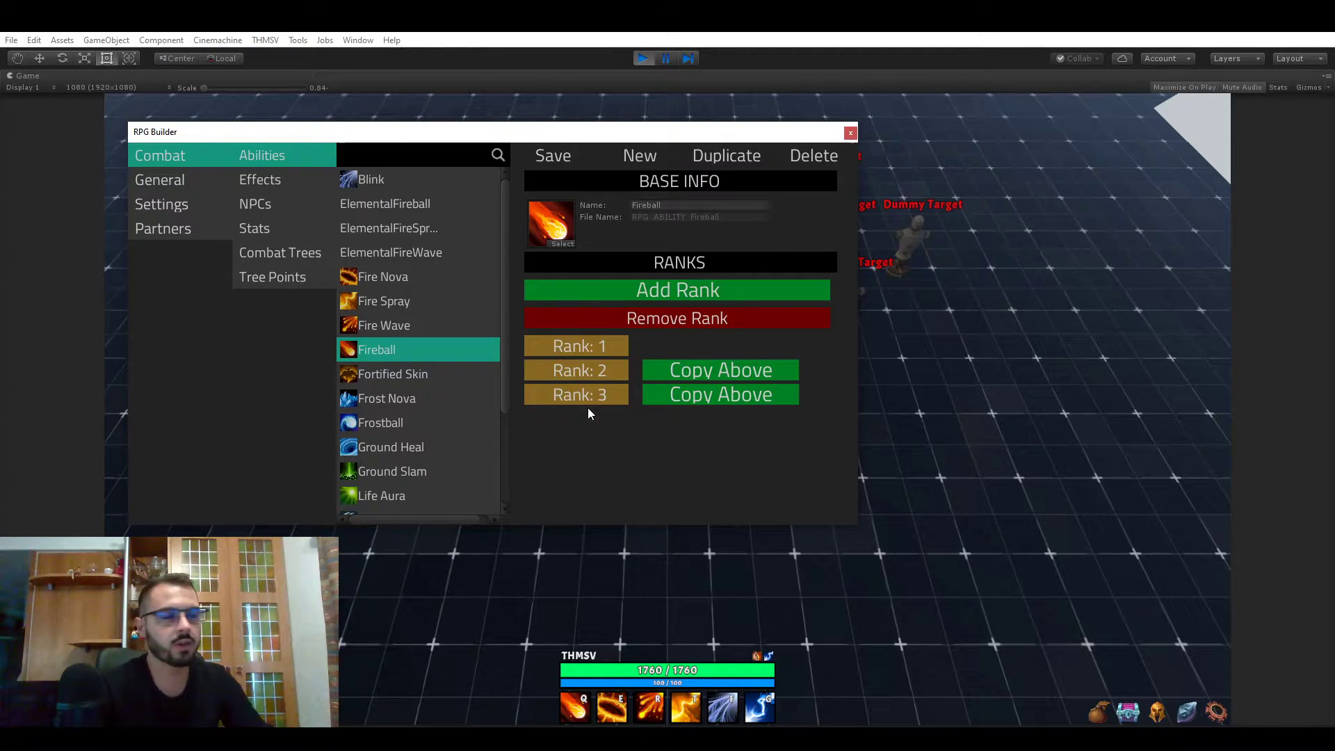
Reopen Fireball's rank 1 and review its projectile, cooldown and visual settings again, ending at the unlock cost
click(587, 348)
scroll(670, 383, down, 5)
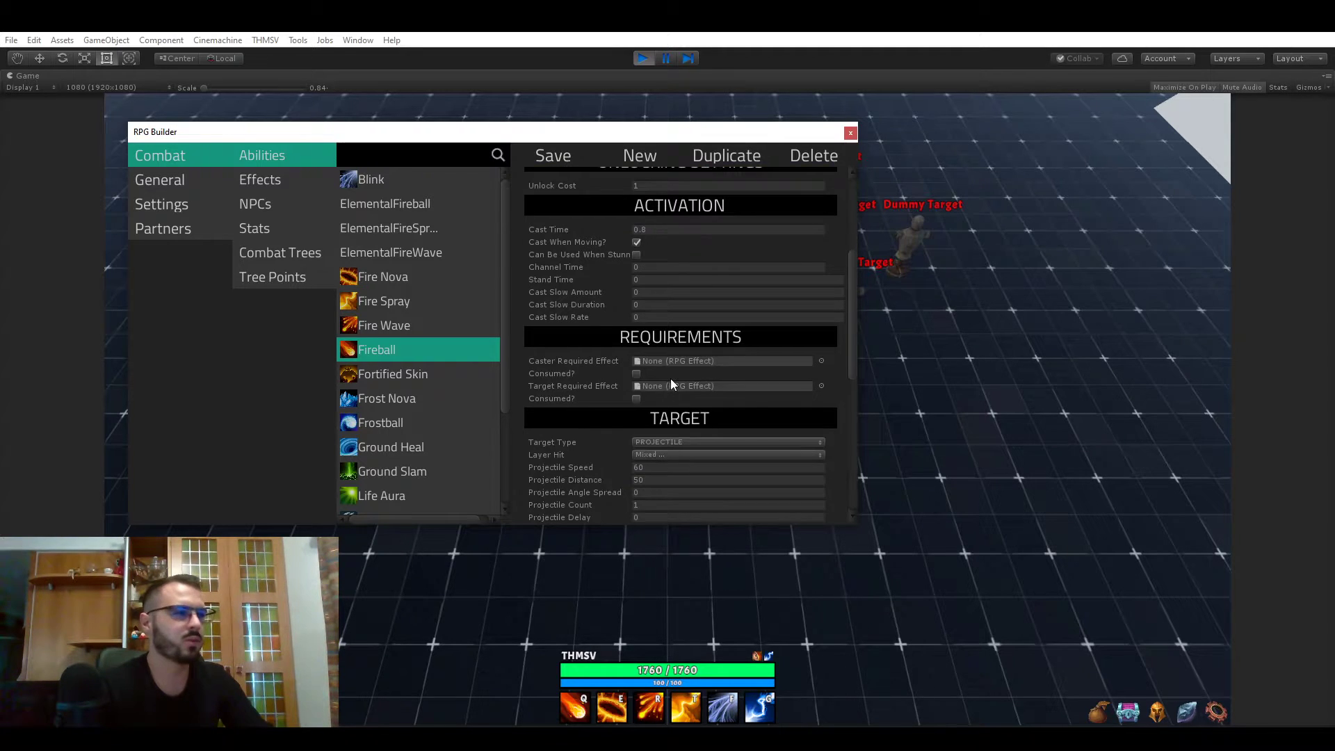
scroll(712, 381, down, 8)
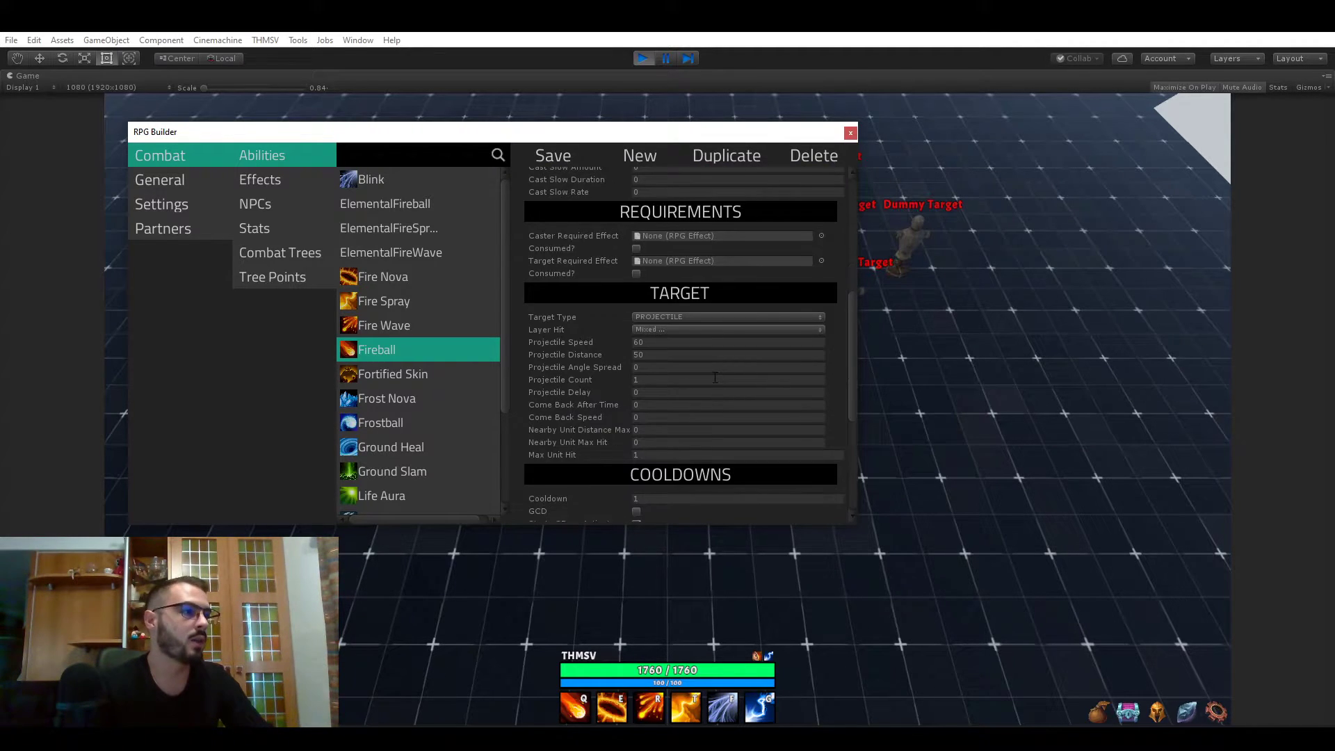
scroll(717, 369, down, 1)
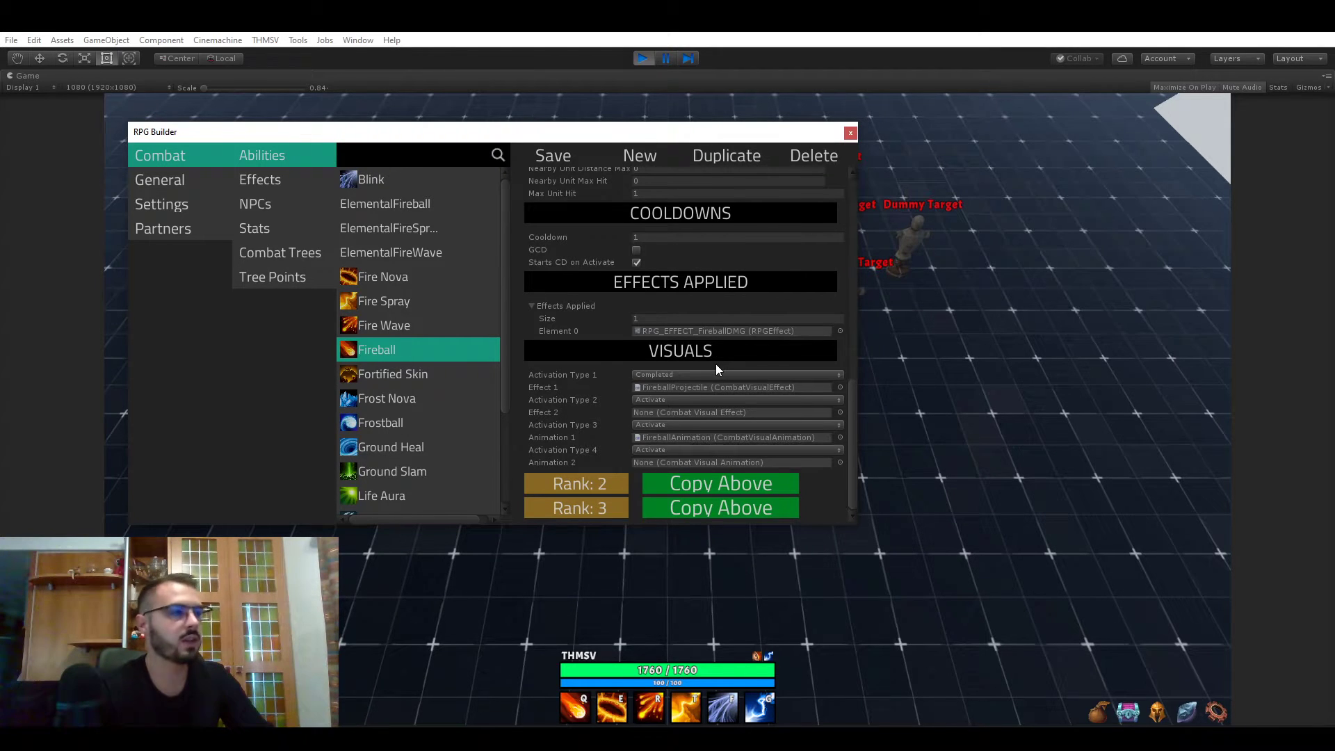
scroll(715, 365, up, 5)
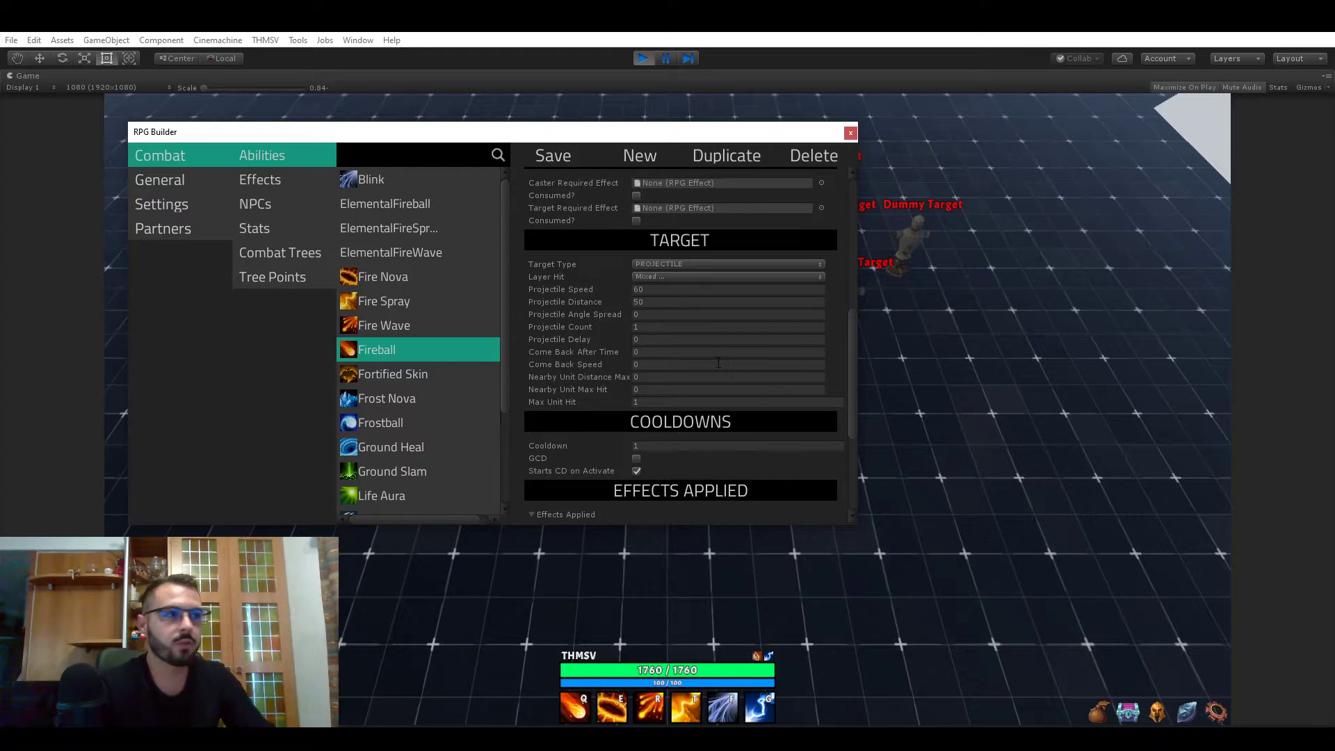
scroll(718, 362, up, 8)
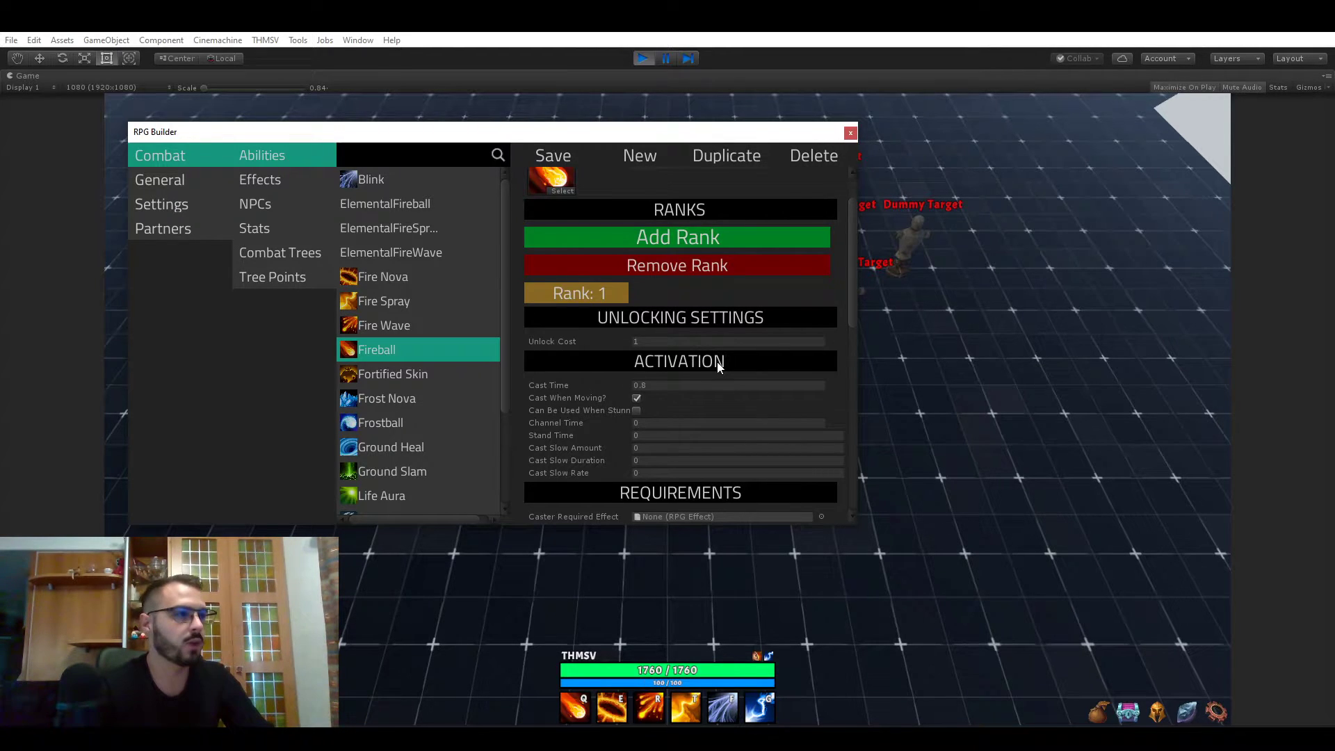
scroll(716, 361, down, 3)
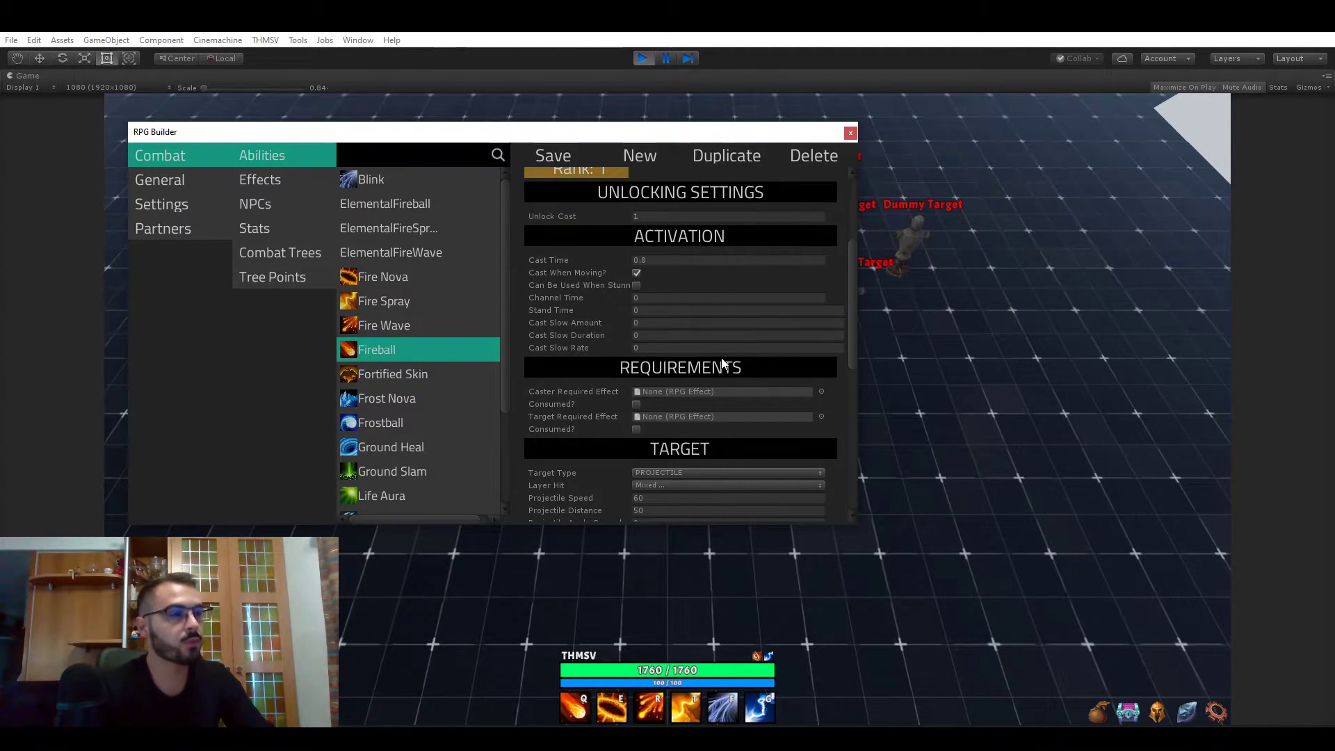
scroll(720, 358, up, 2)
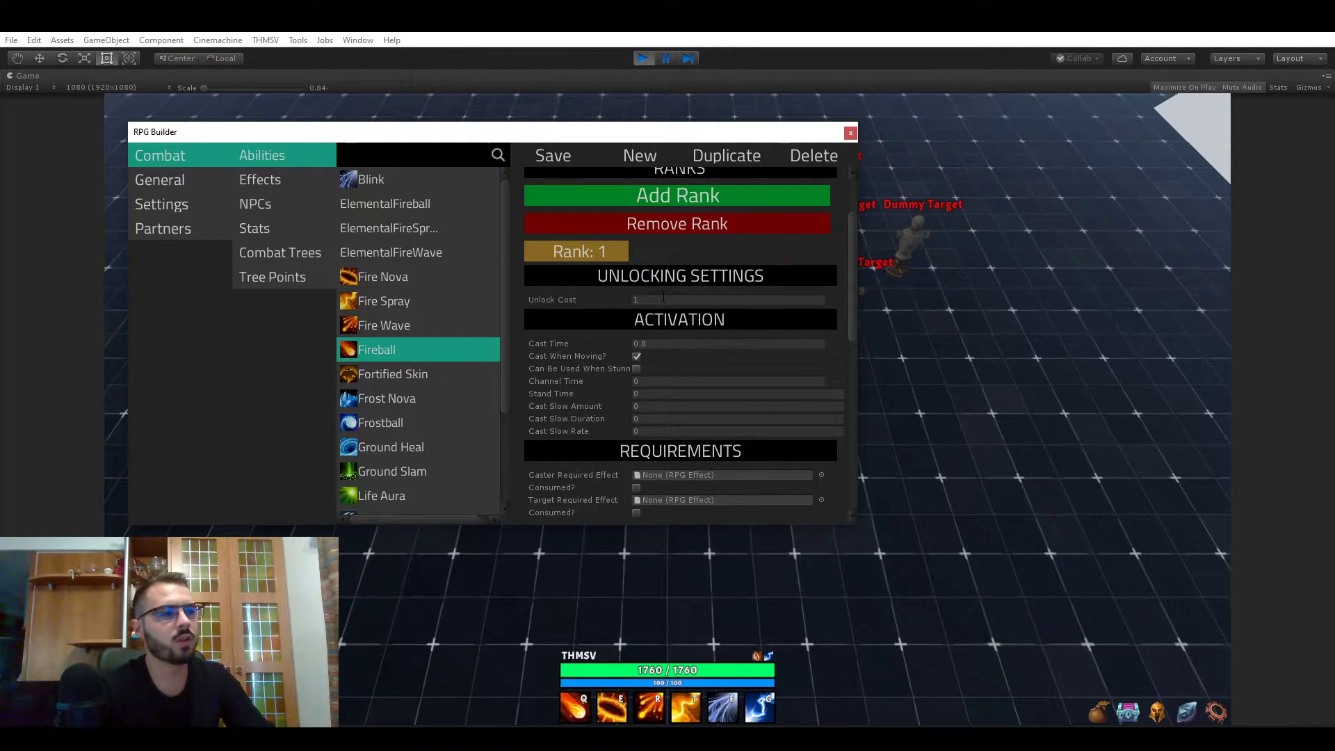
Uncover the Combat Trees window and lower Fireball from rank 3 to 0 to refund its mage points
click(1184, 712)
drag(688, 132, 828, 523)
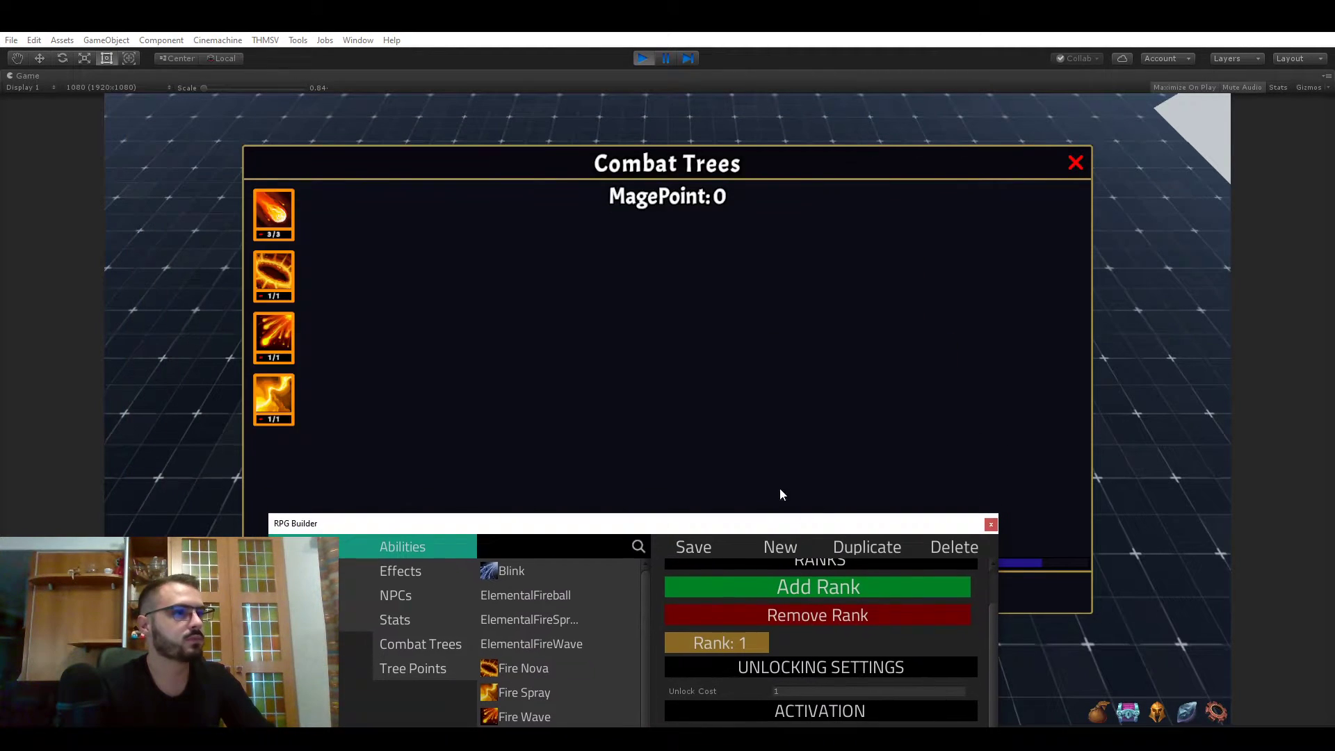
click(262, 234)
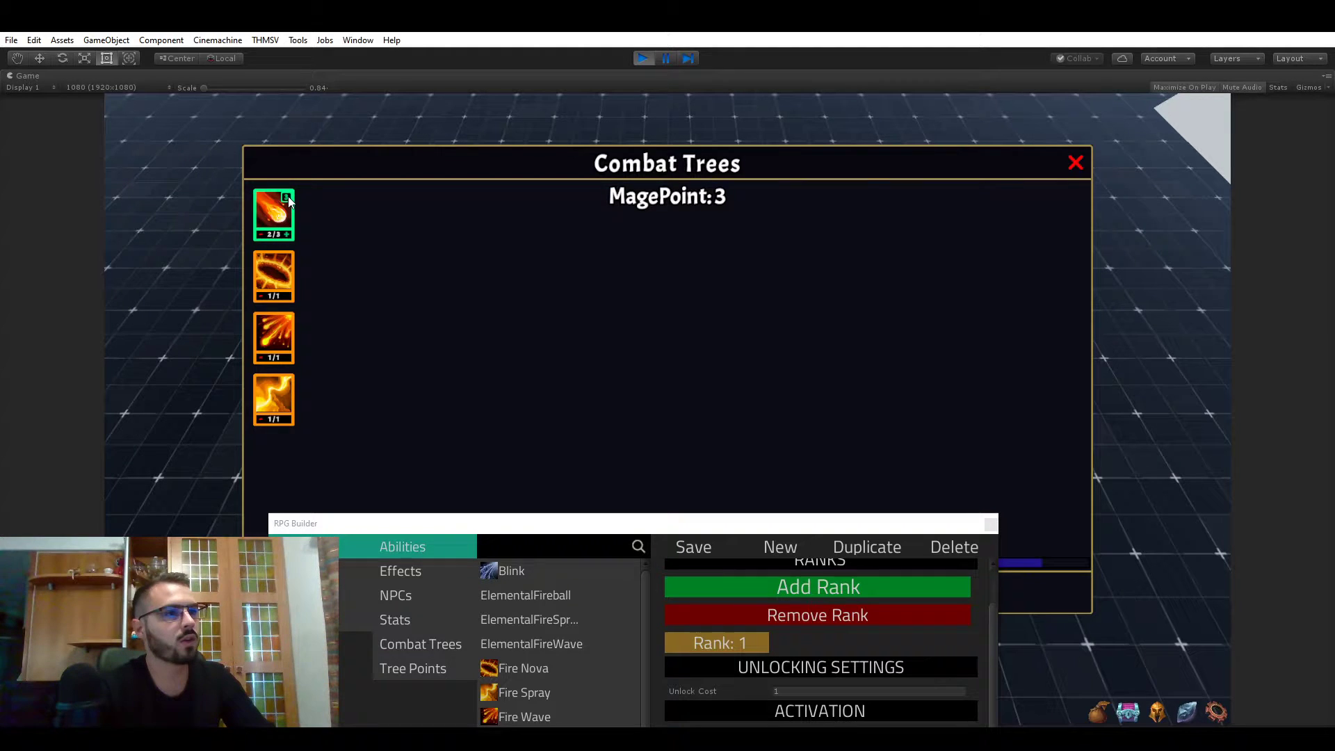
click(262, 235)
click(262, 235)
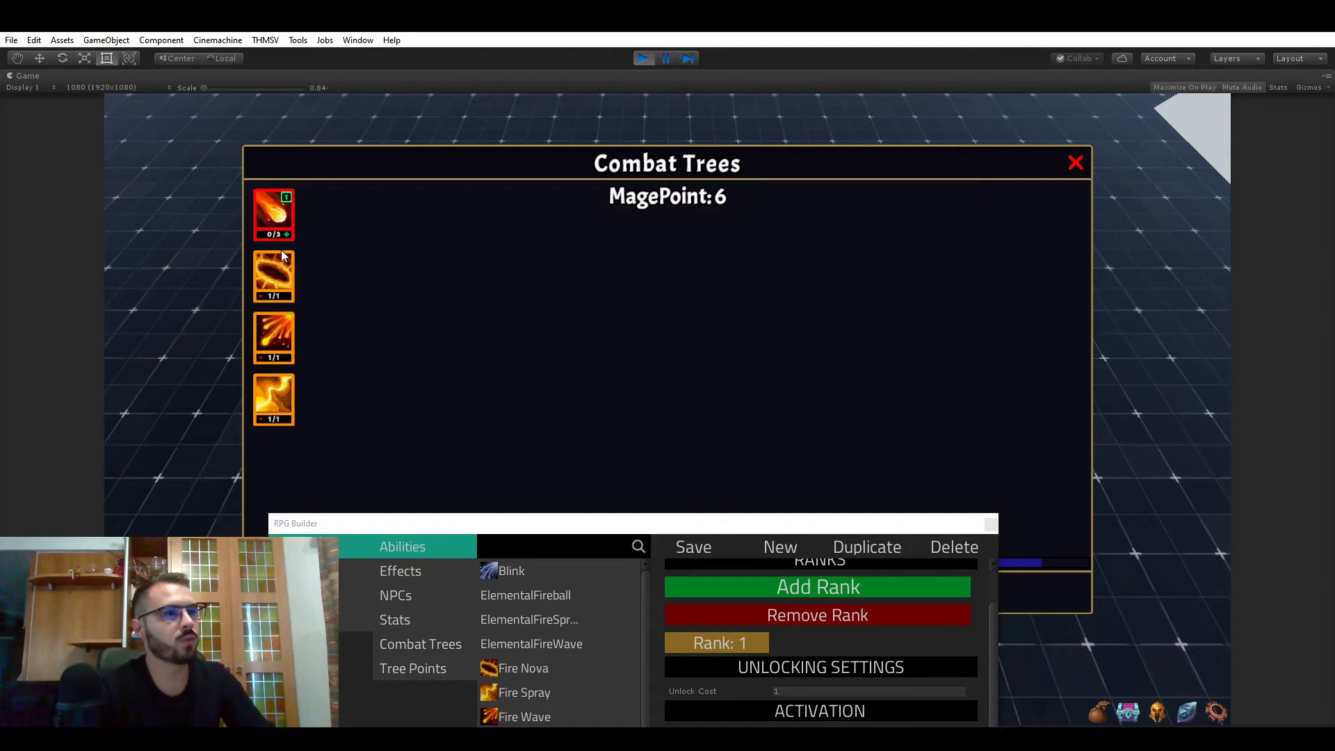
Bring the RPG Builder back into view and check rank 1's Unlock Cost and activation settings for Fireball
drag(552, 523, 432, 142)
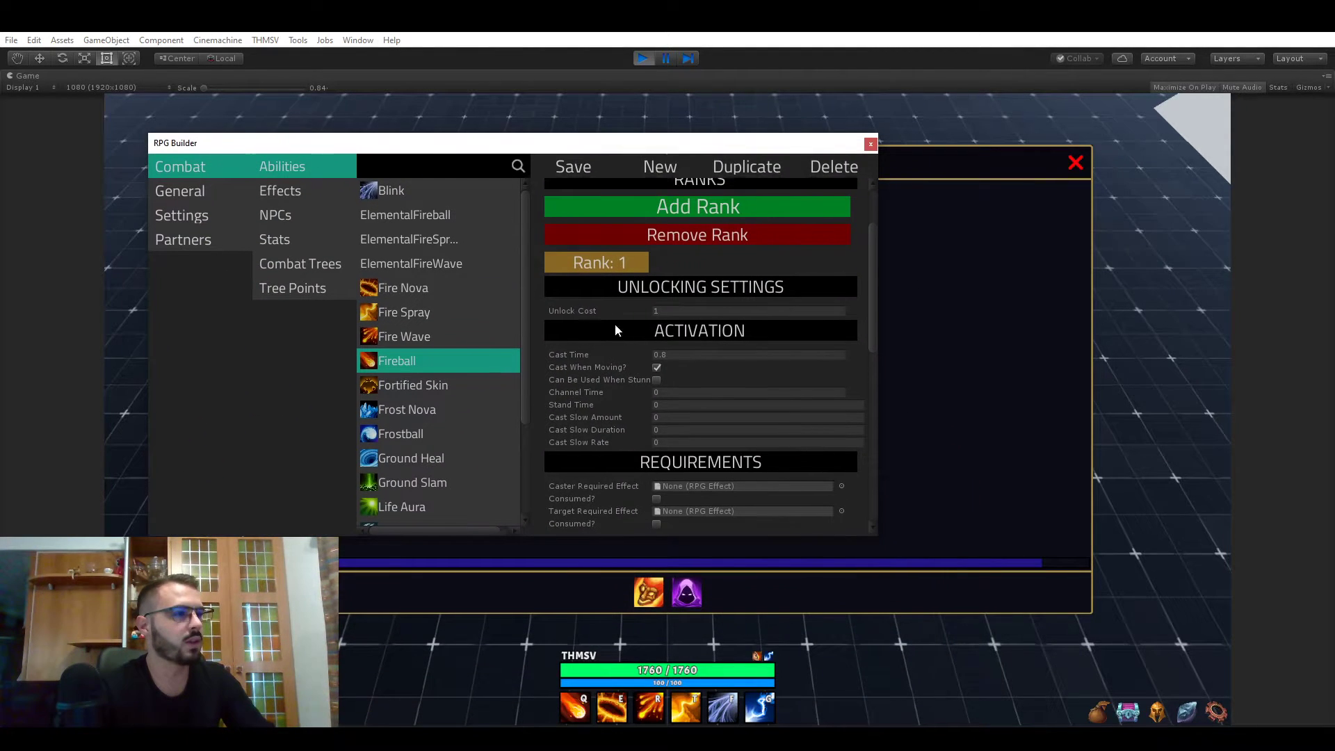
click(694, 312)
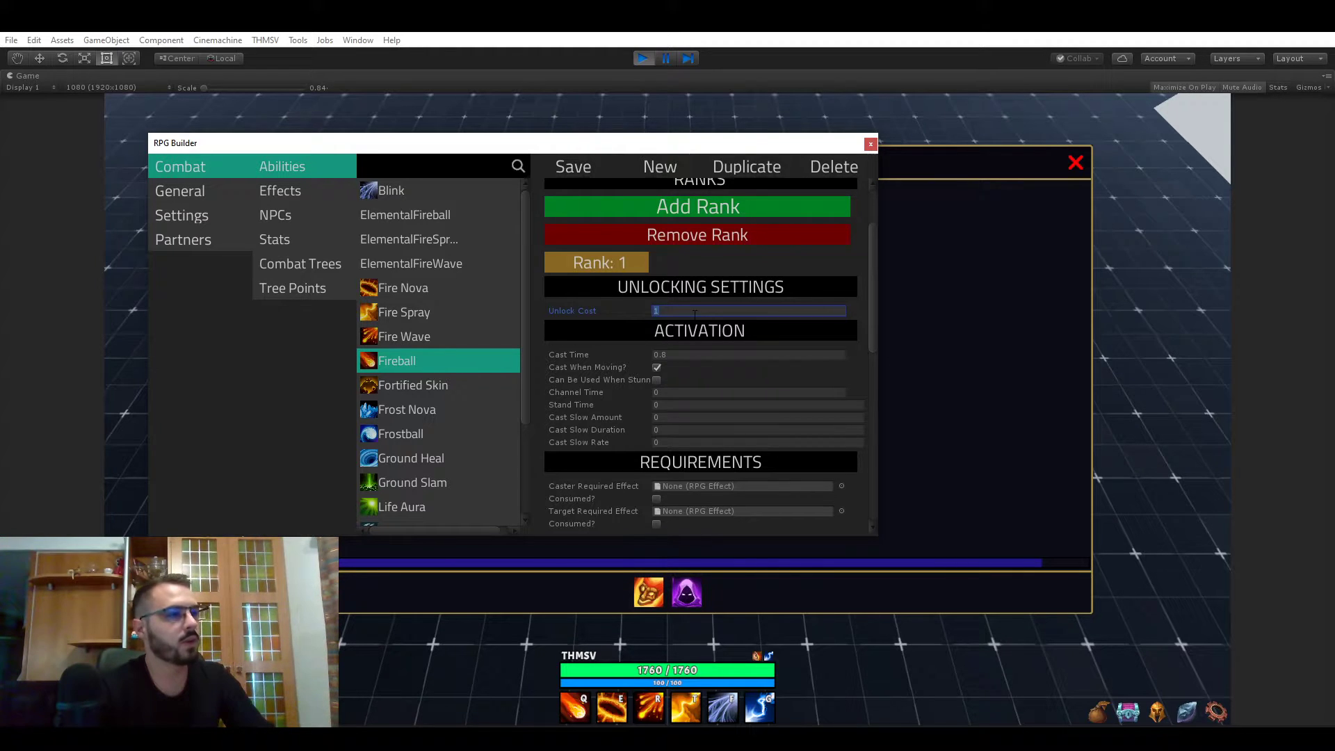
scroll(694, 315, down, 3)
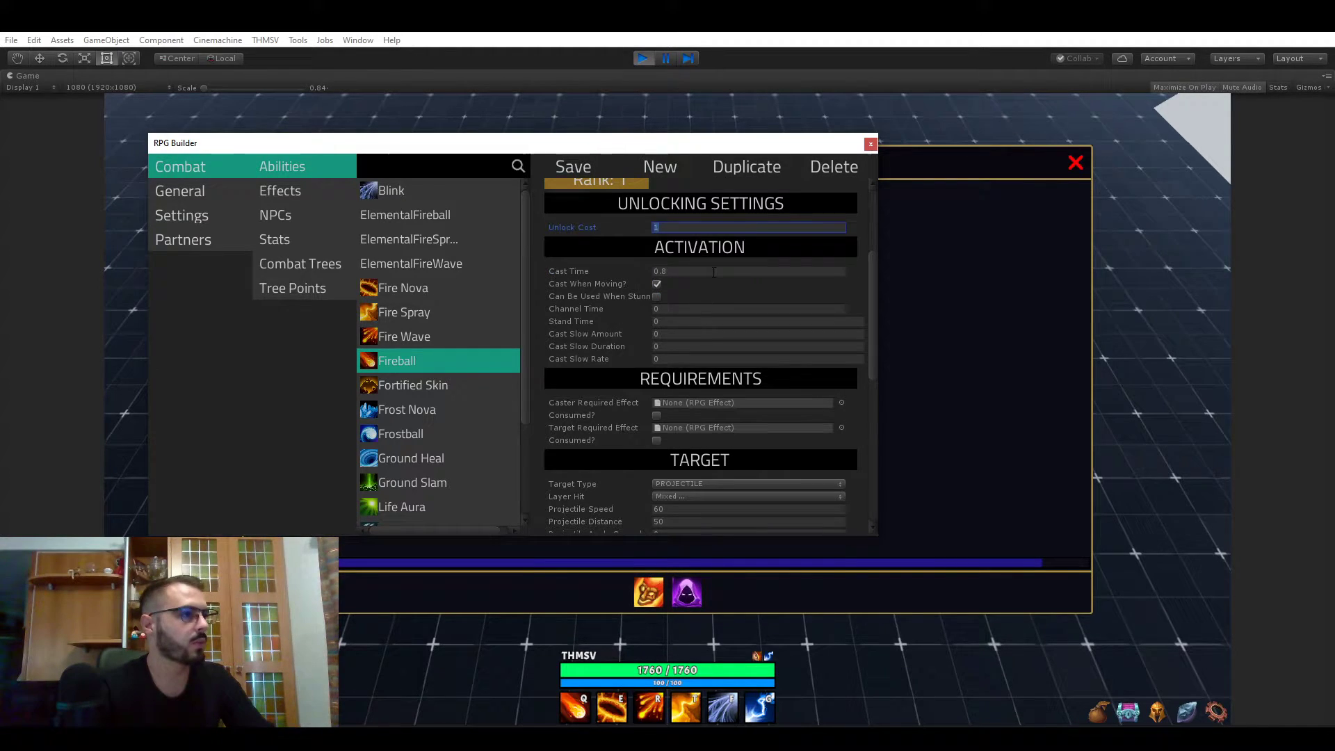
Move the RPG Builder off the arena and raise Fireball to rank 1 in Combat Trees
click(1075, 163)
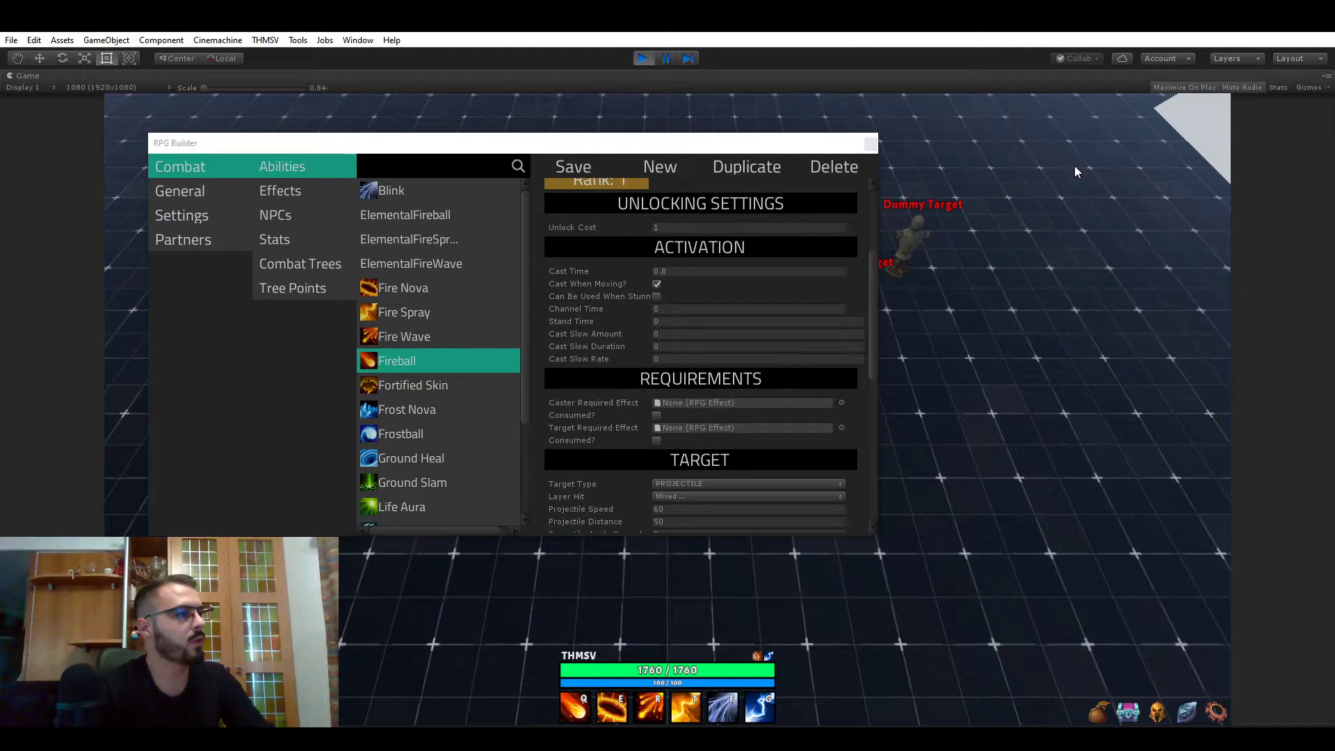
drag(754, 145, 805, 679)
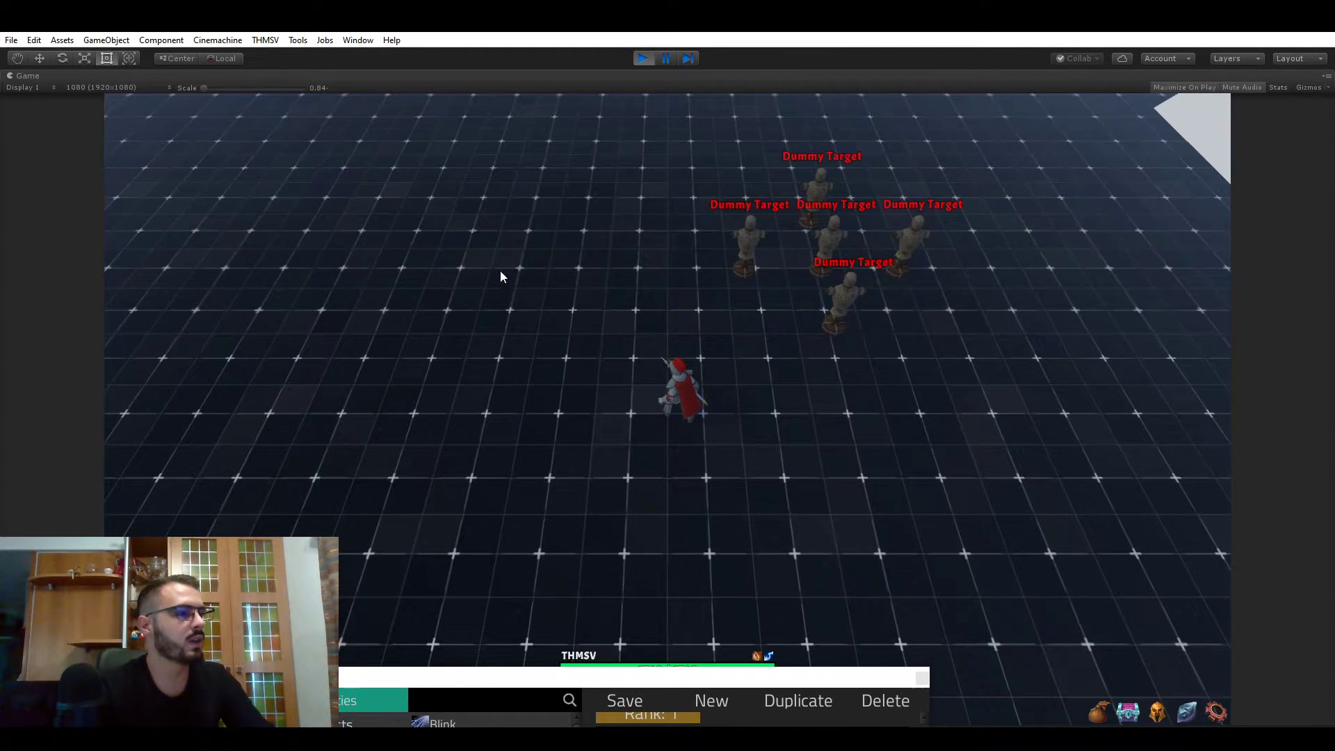
click(1179, 712)
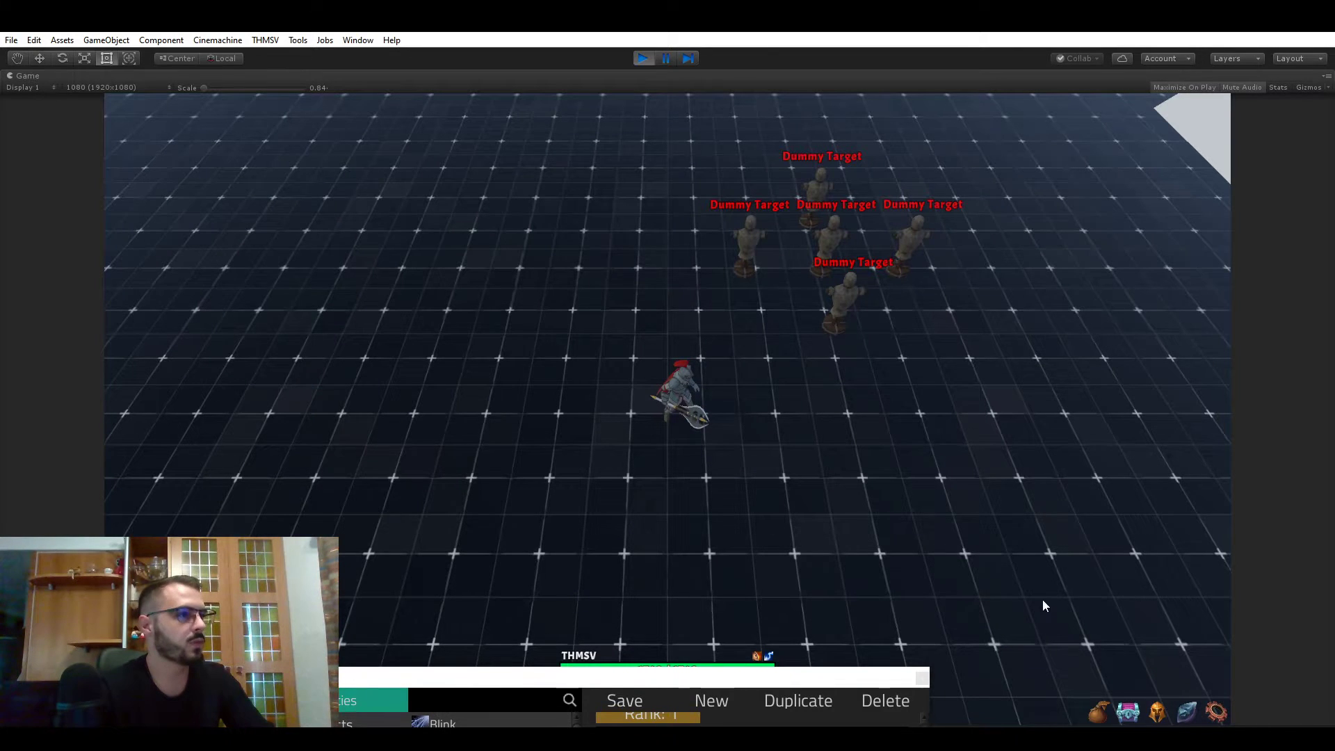
click(286, 235)
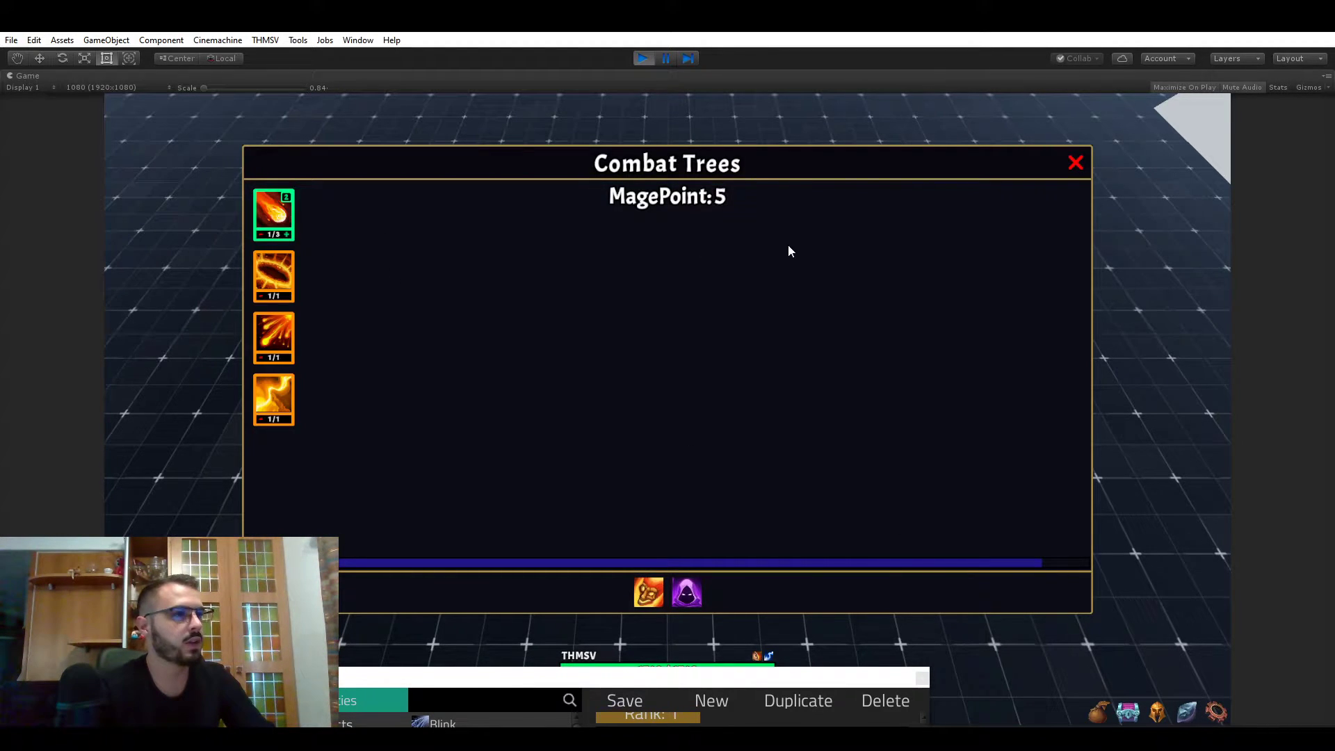
click(1073, 166)
Close the RPG Builder and cast the rank 1 Fireball twice in the arena
drag(643, 677, 411, 149)
click(756, 139)
key(q)
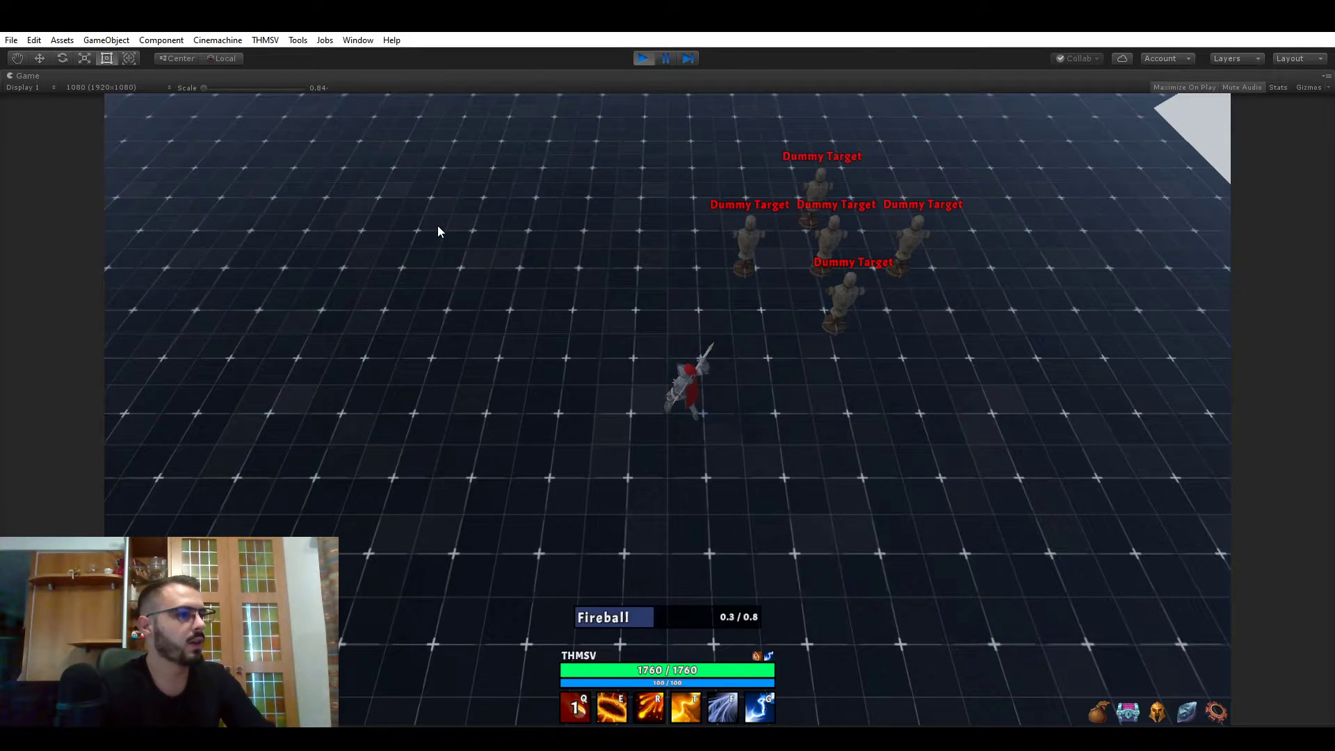
key(q)
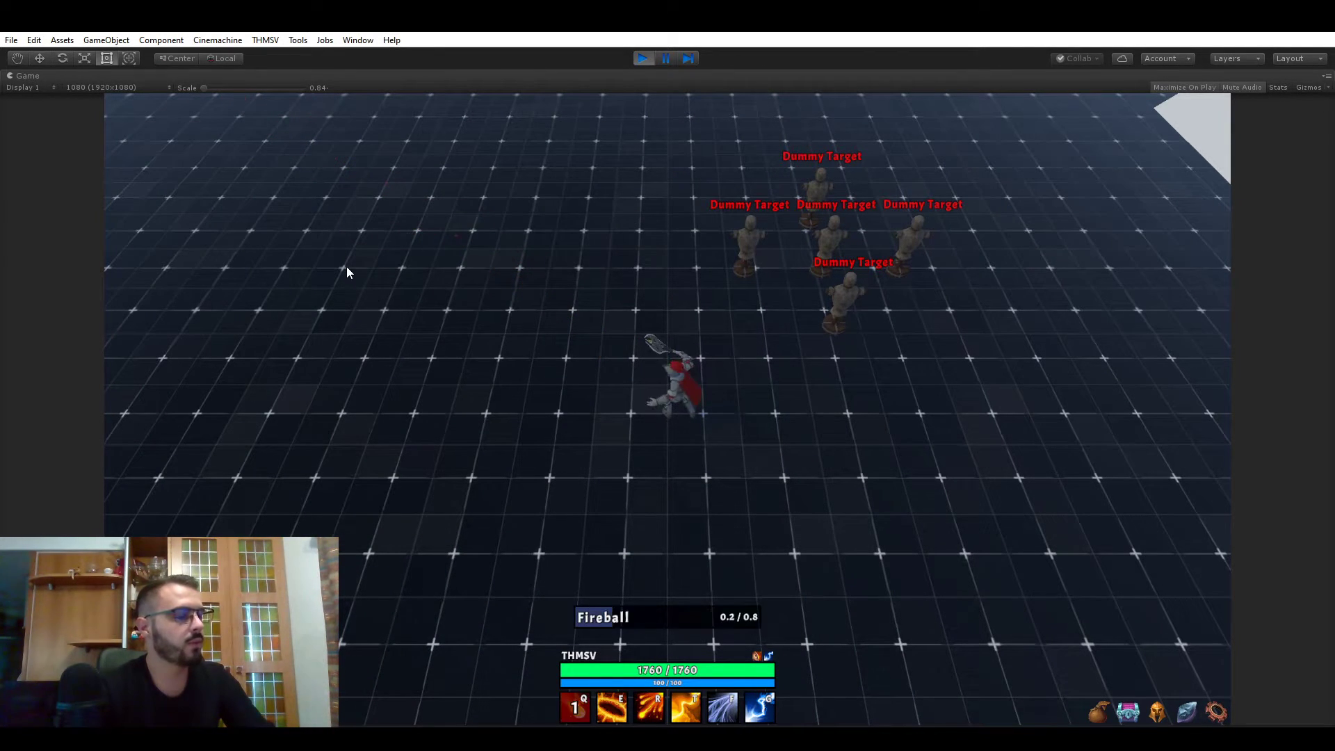
Cast Fireball once more, and reopen the RPG Builder to review Fireball's rank 1 activation settings, including Channel Time
key(q)
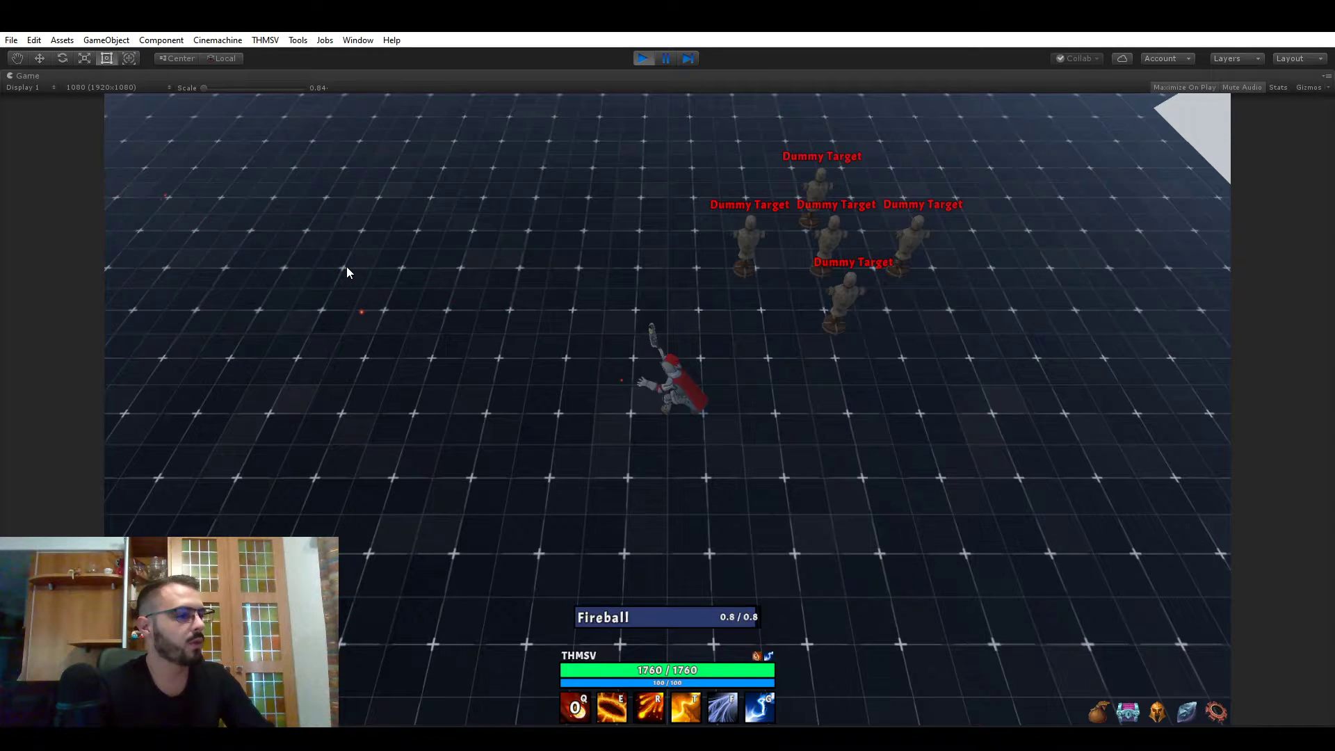
click(265, 40)
click(286, 52)
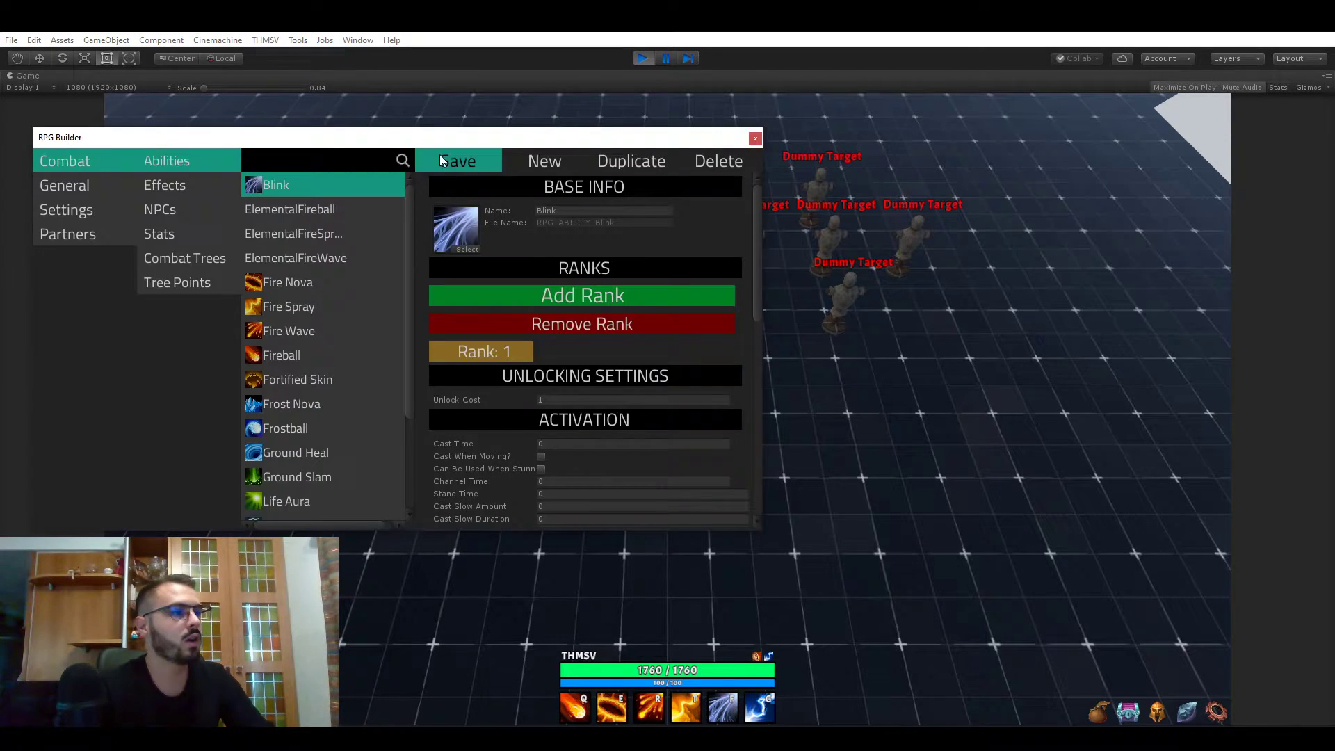
drag(299, 139, 437, 131)
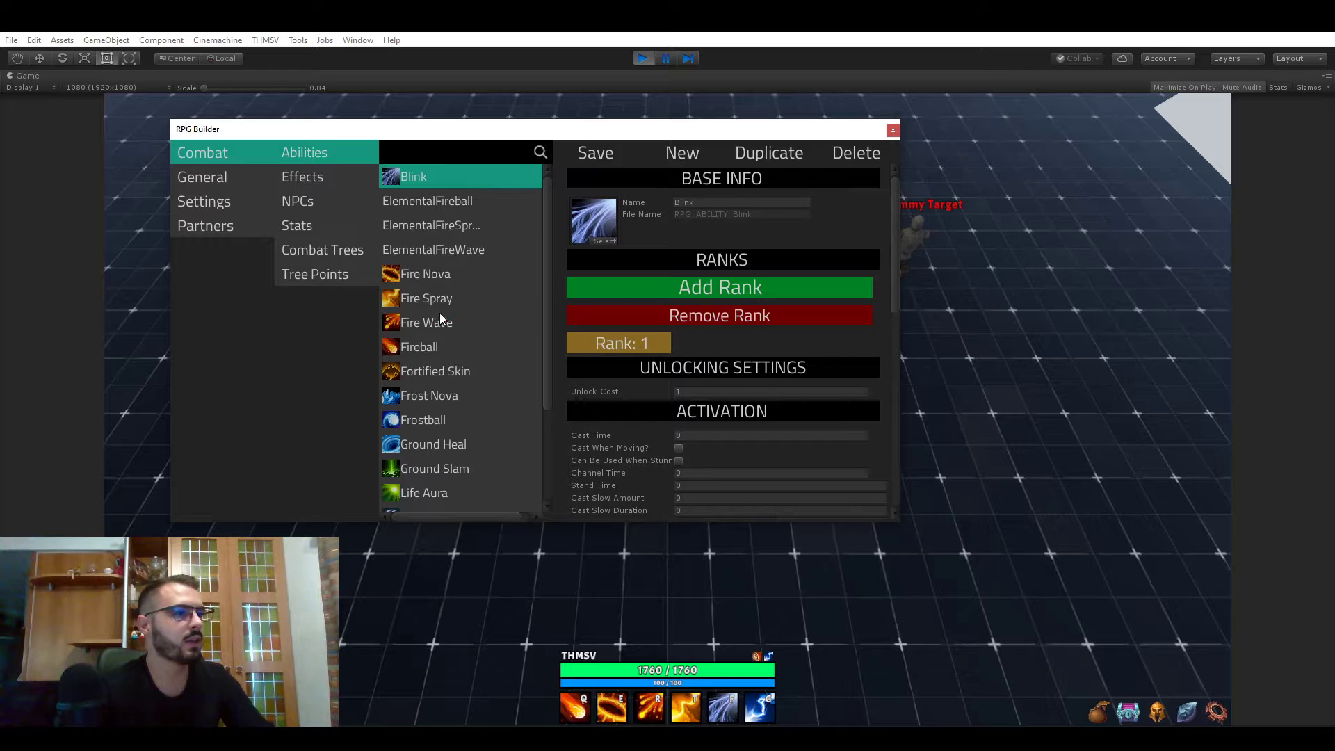
click(428, 348)
scroll(626, 316, down, 4)
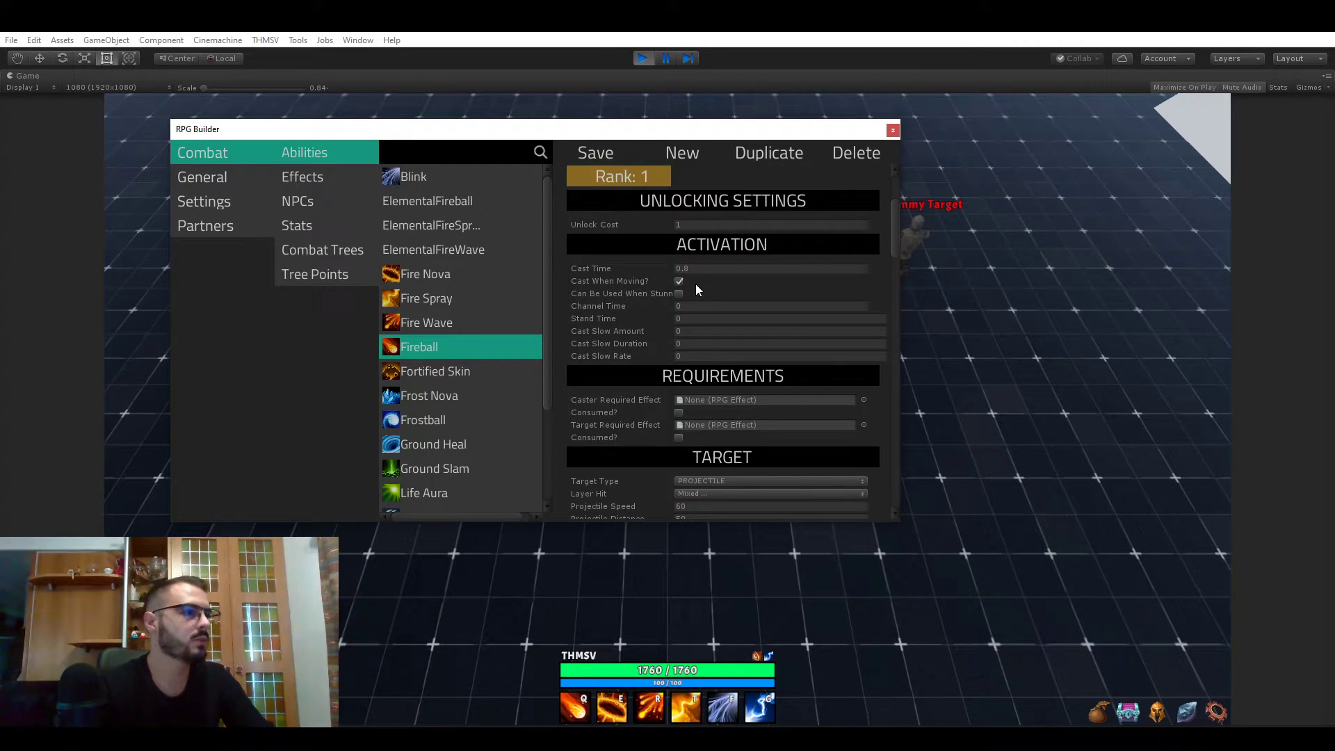
click(692, 306)
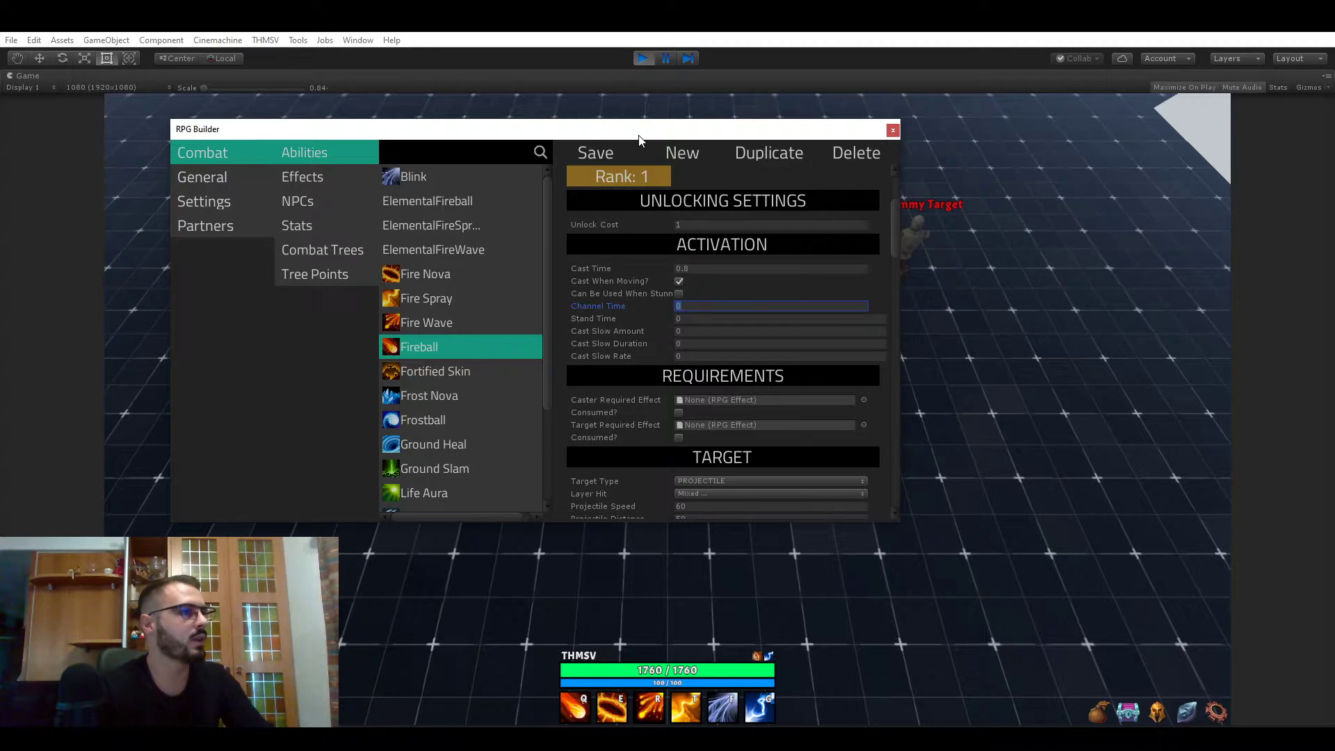
Move the RPG Builder off the arena and cast the channelled Fire Spray at the dummy targets
drag(640, 139, 411, 727)
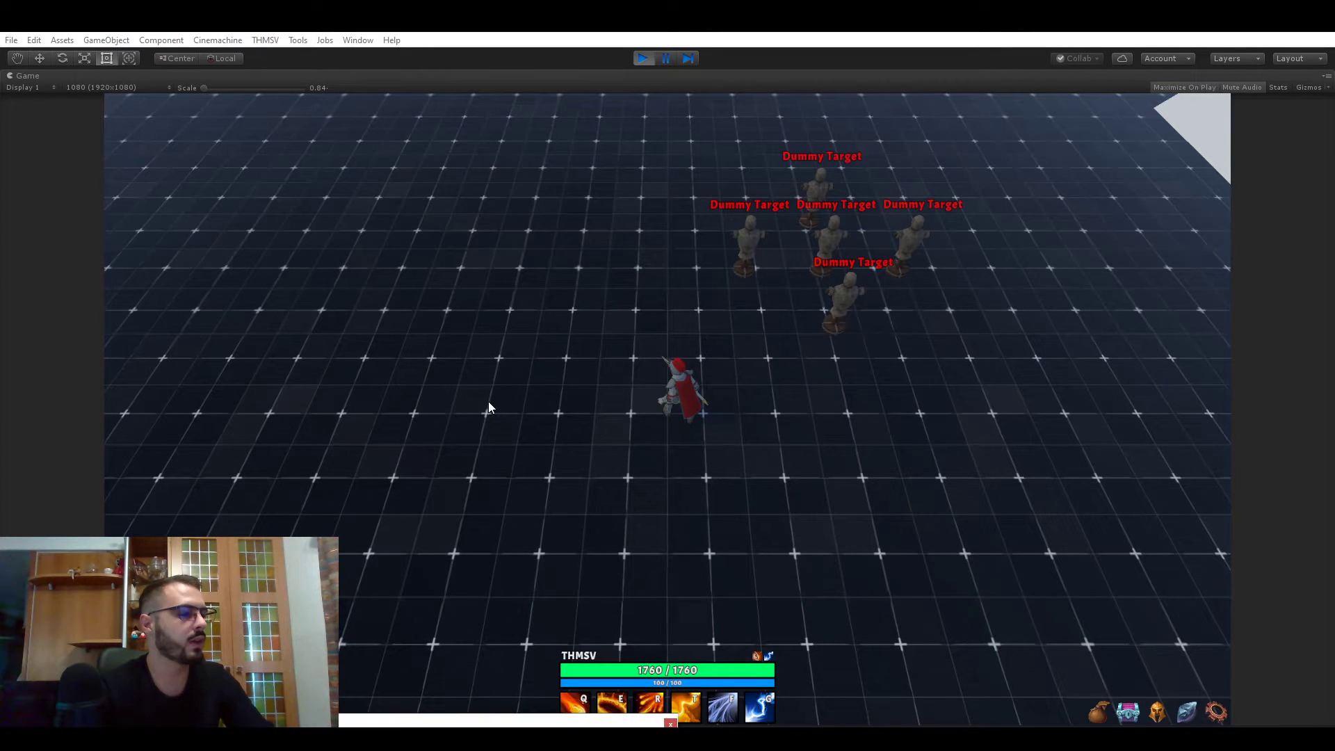
key(t)
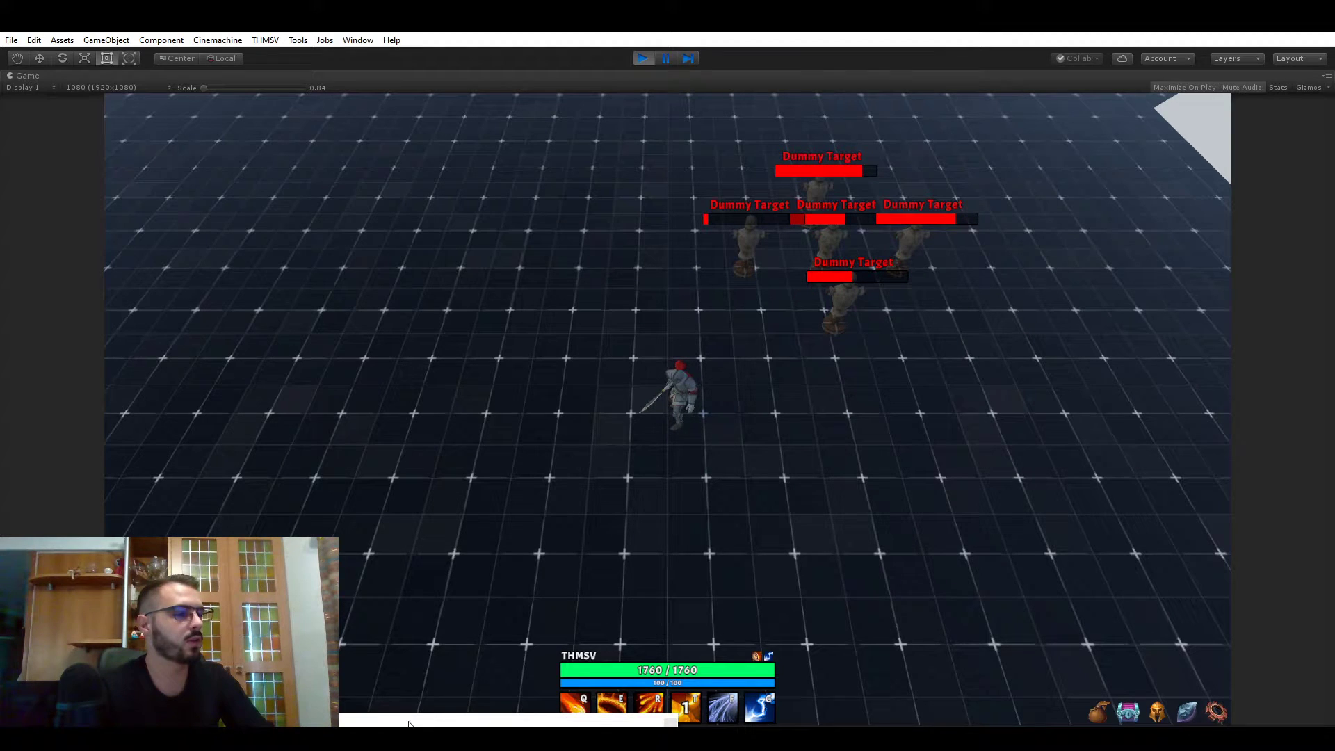
Bring the RPG Builder back over the arena, check Fireball's Stand Time setting and close the window
drag(409, 724, 554, 125)
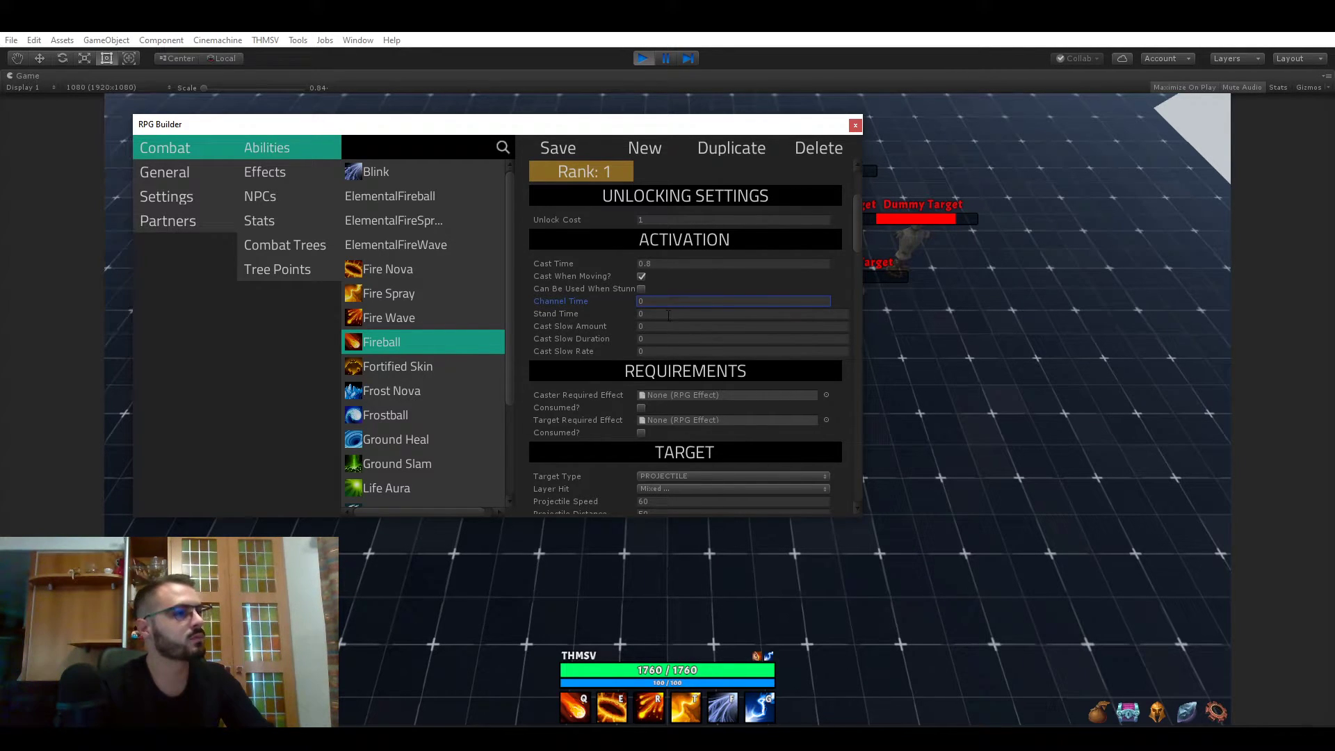
click(668, 315)
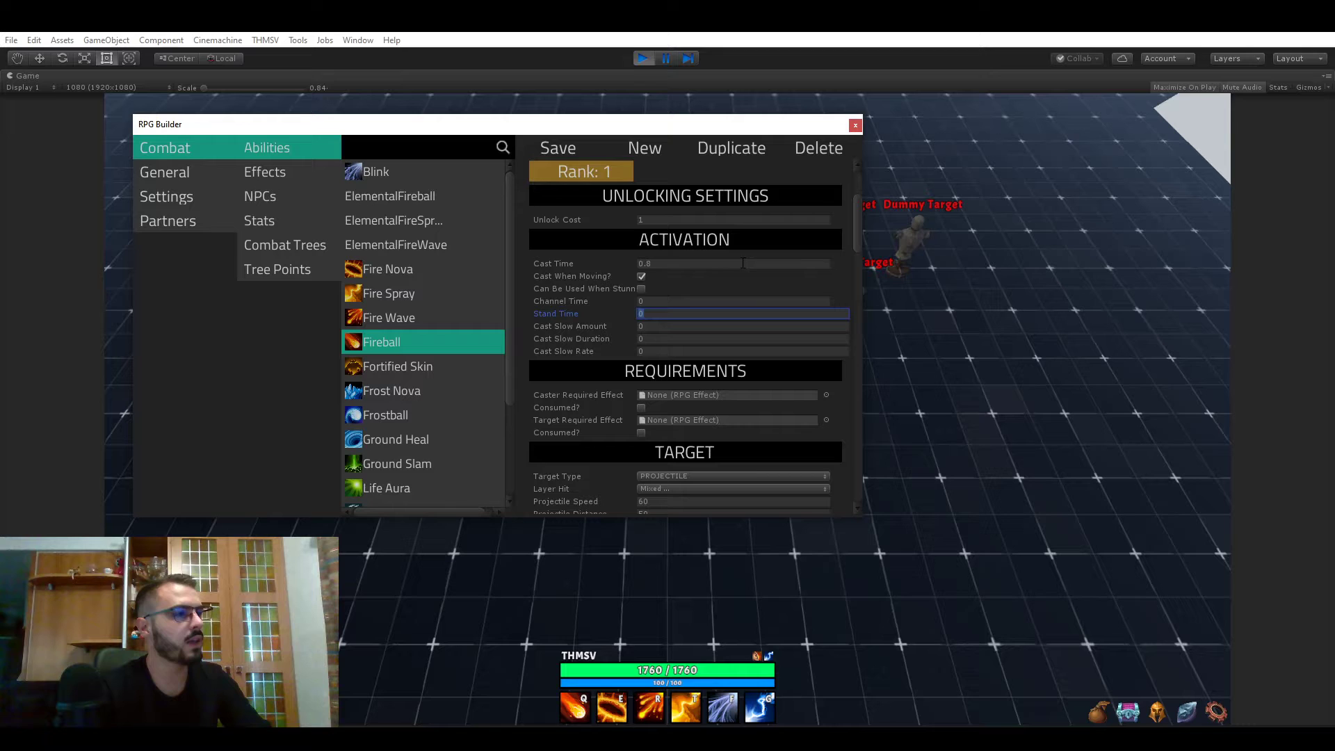
click(855, 126)
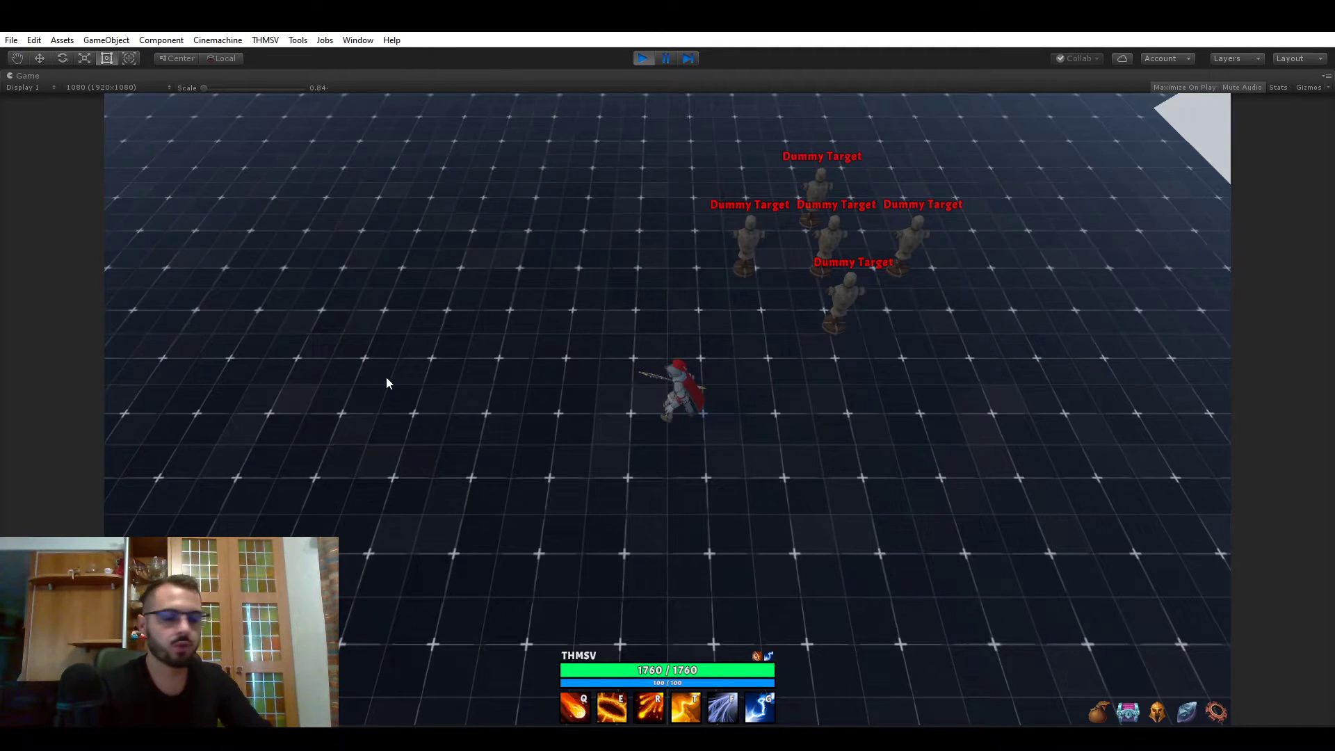
Move through the arena and repeatedly cast the ground-targeted lightning ability at different spots around the character
key(w)
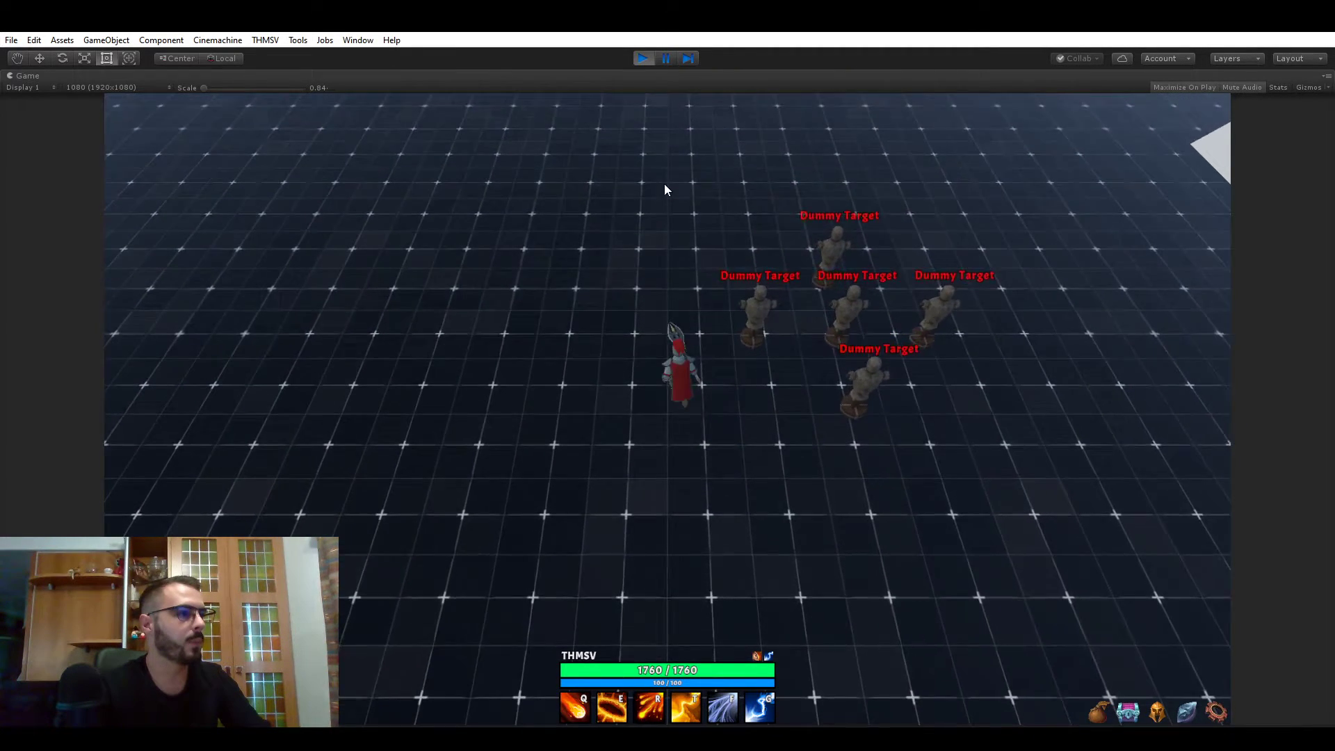
key(r)
click(677, 186)
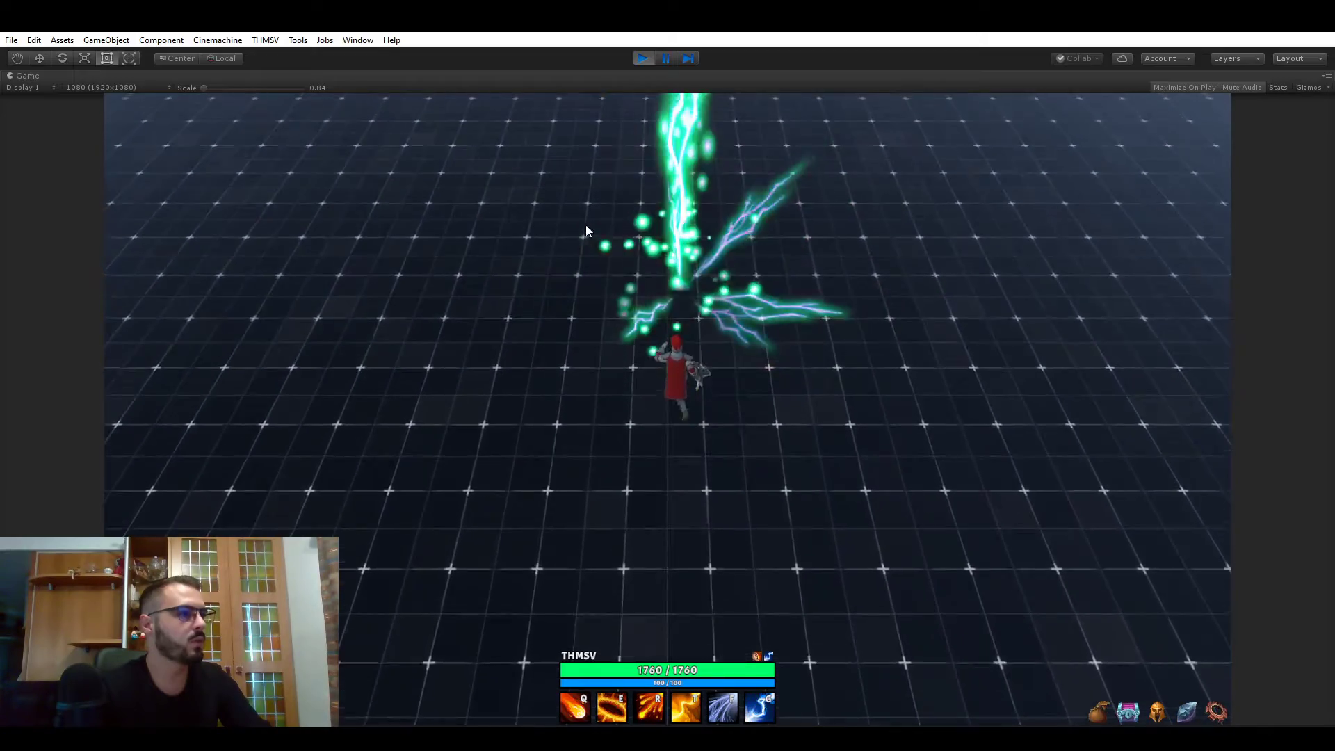
key(a)
key(g)
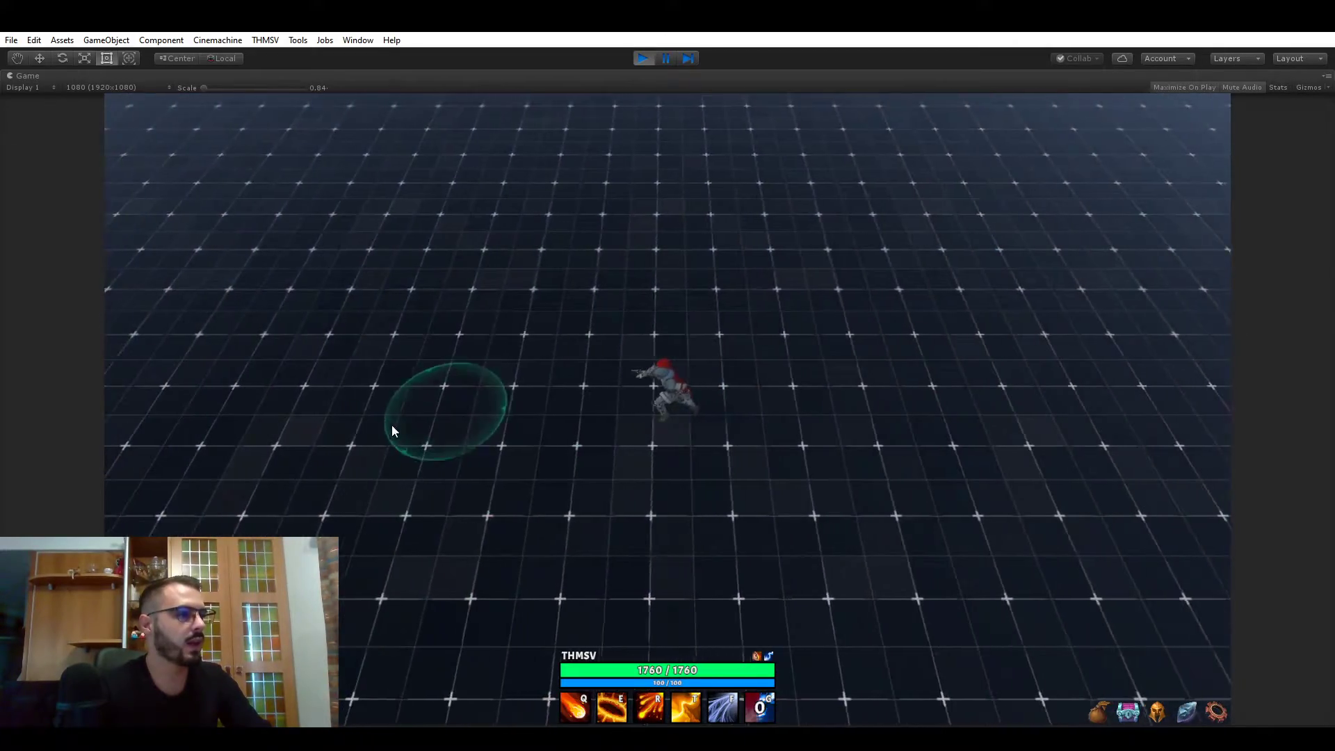
click(453, 431)
key(g)
click(470, 438)
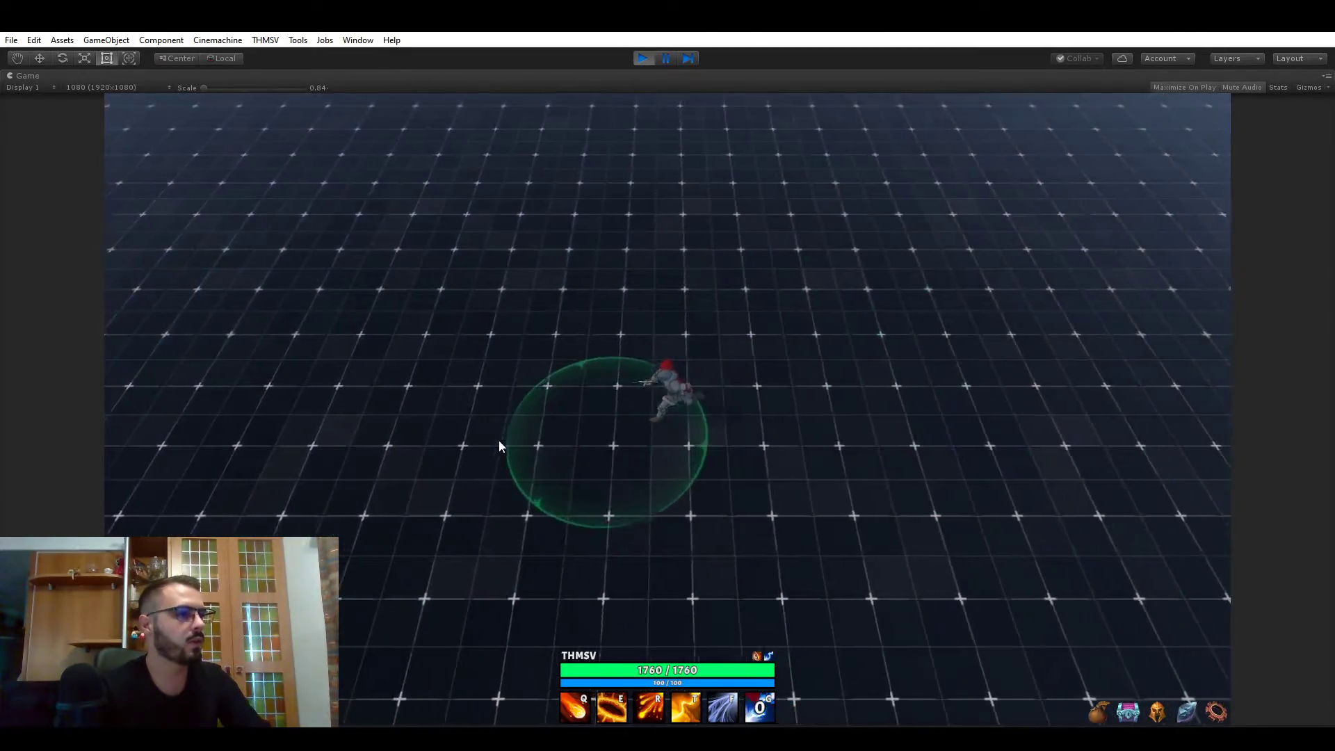
key(g)
click(417, 416)
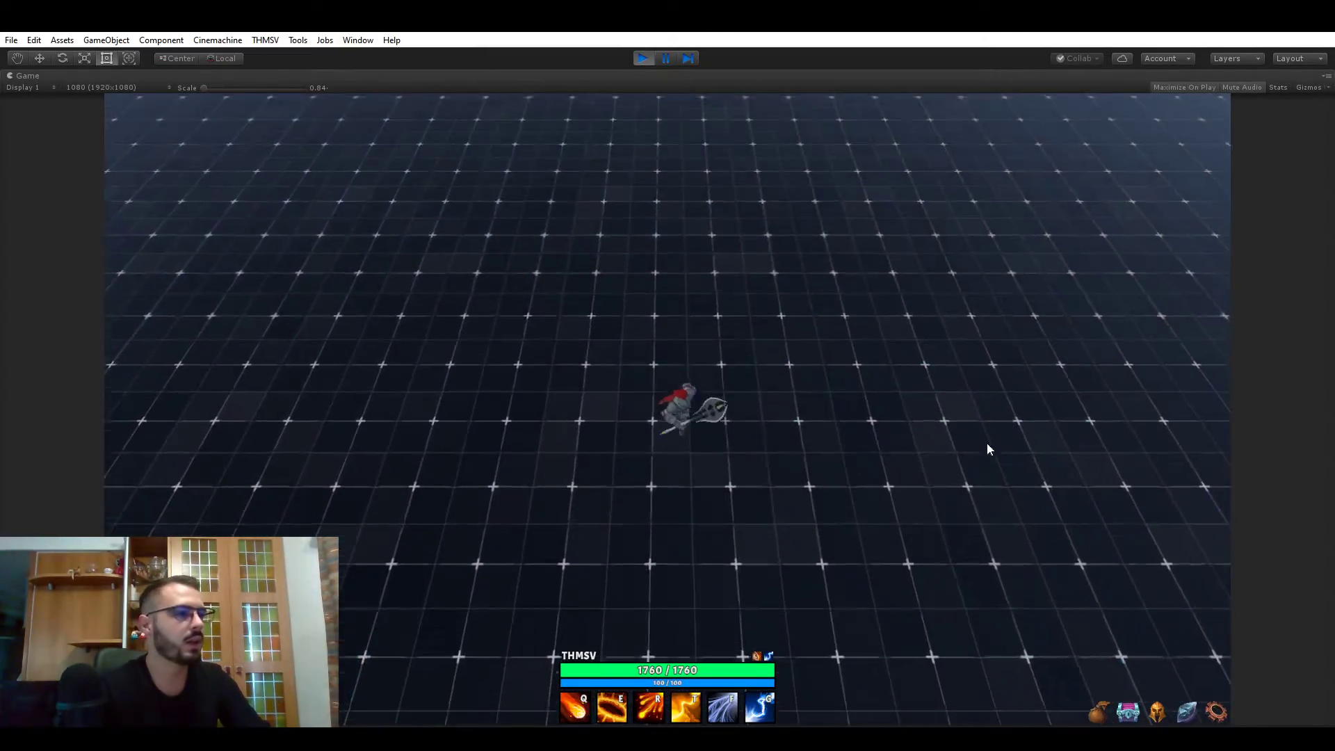
key(g)
click(940, 435)
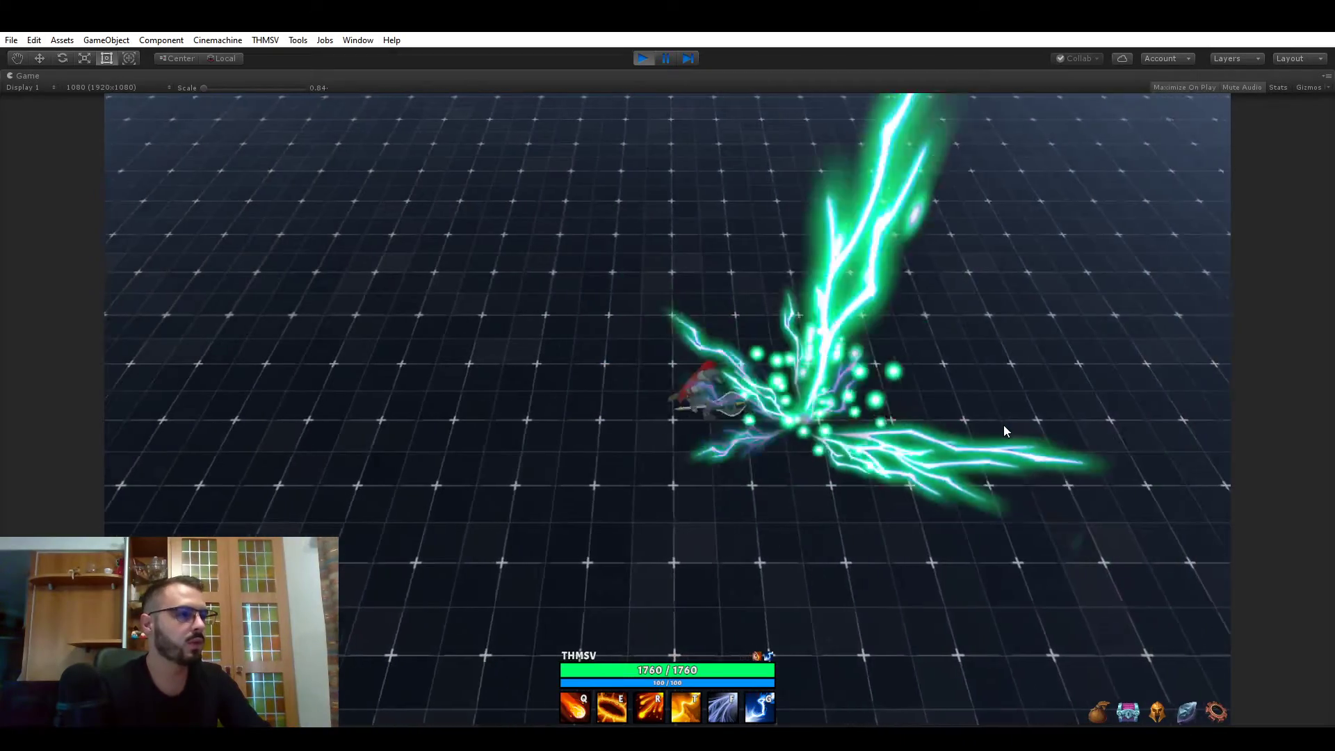
Run the character back across the arena to the group of dummy targets
key(s)
key(w)
key(s)
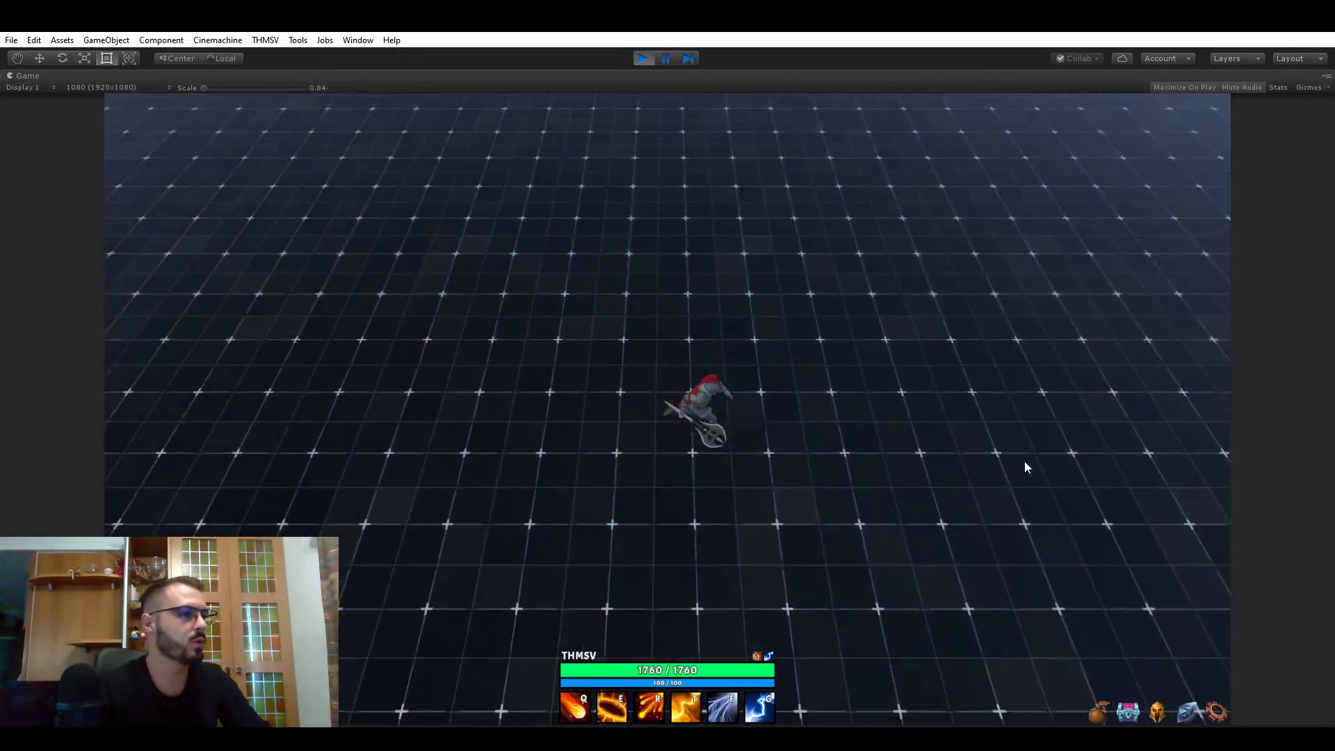
key(w)
key(d)
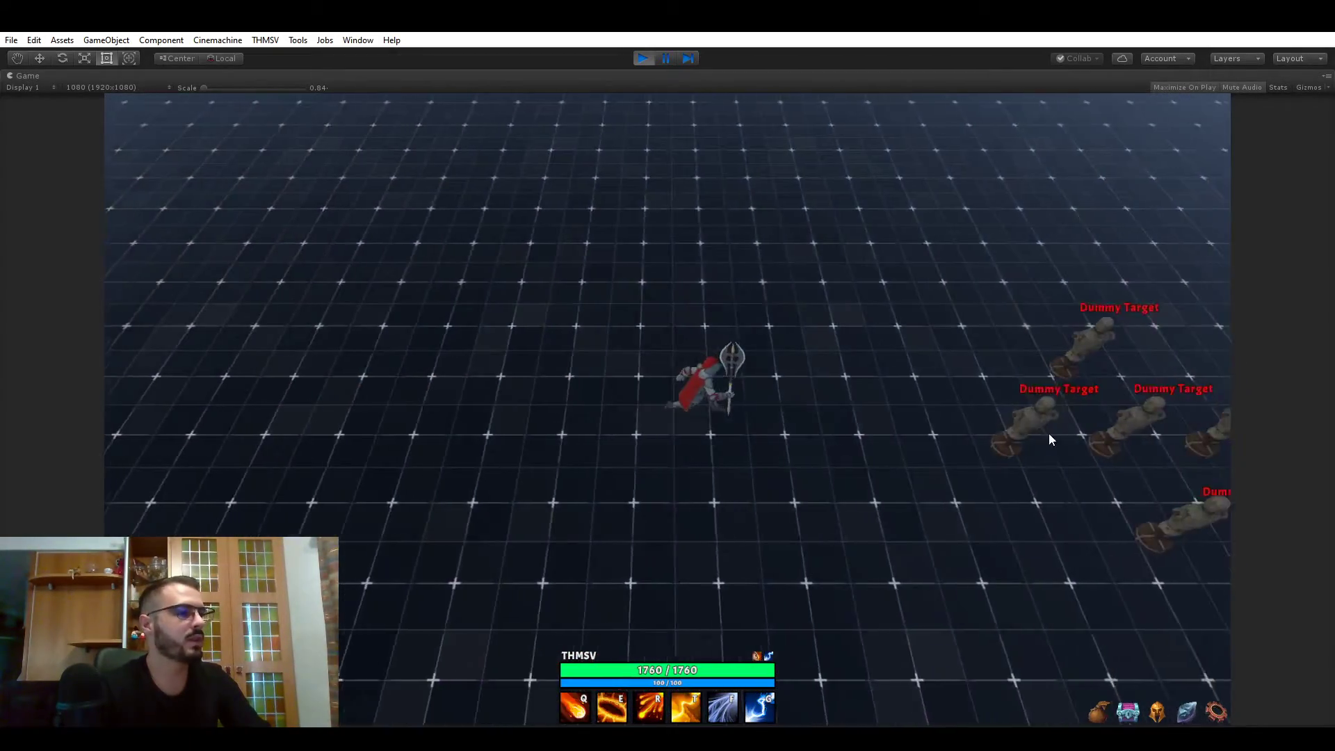
Reopen the RPG Builder and show the Fireball ability's settings
click(265, 40)
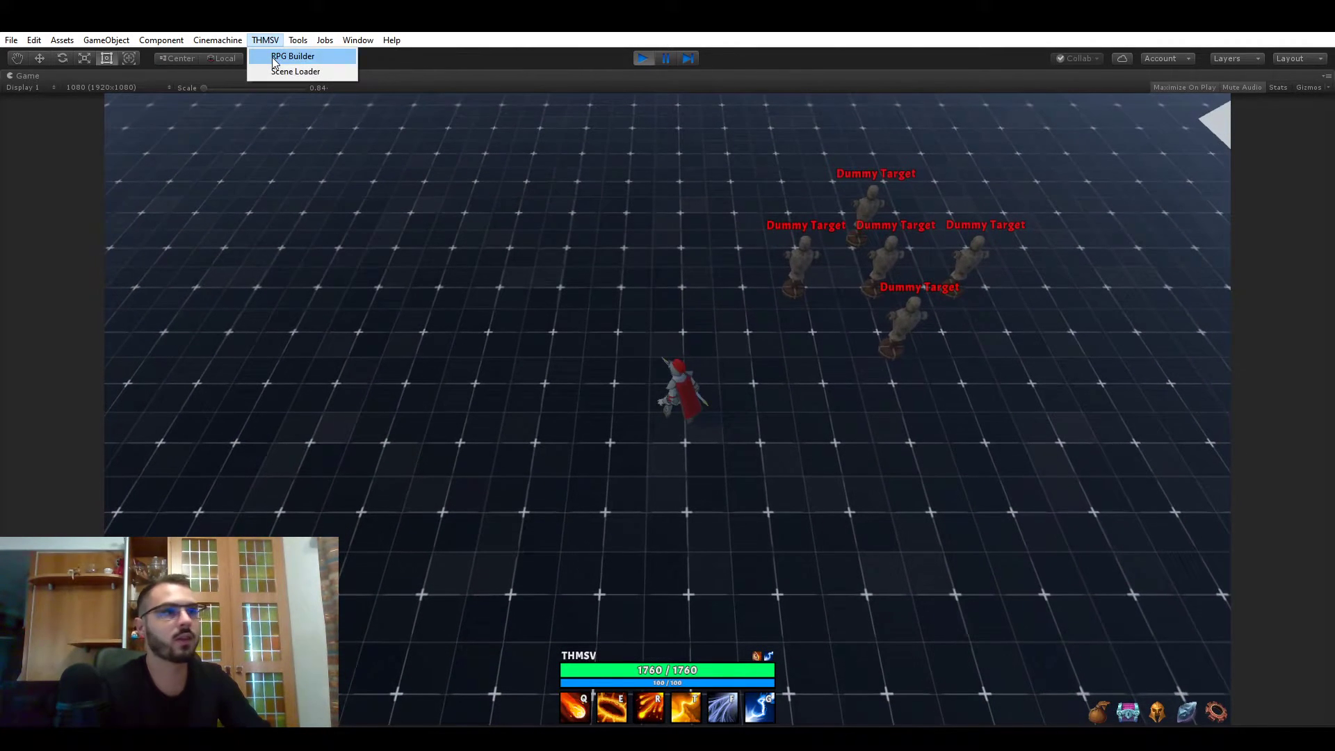
click(273, 56)
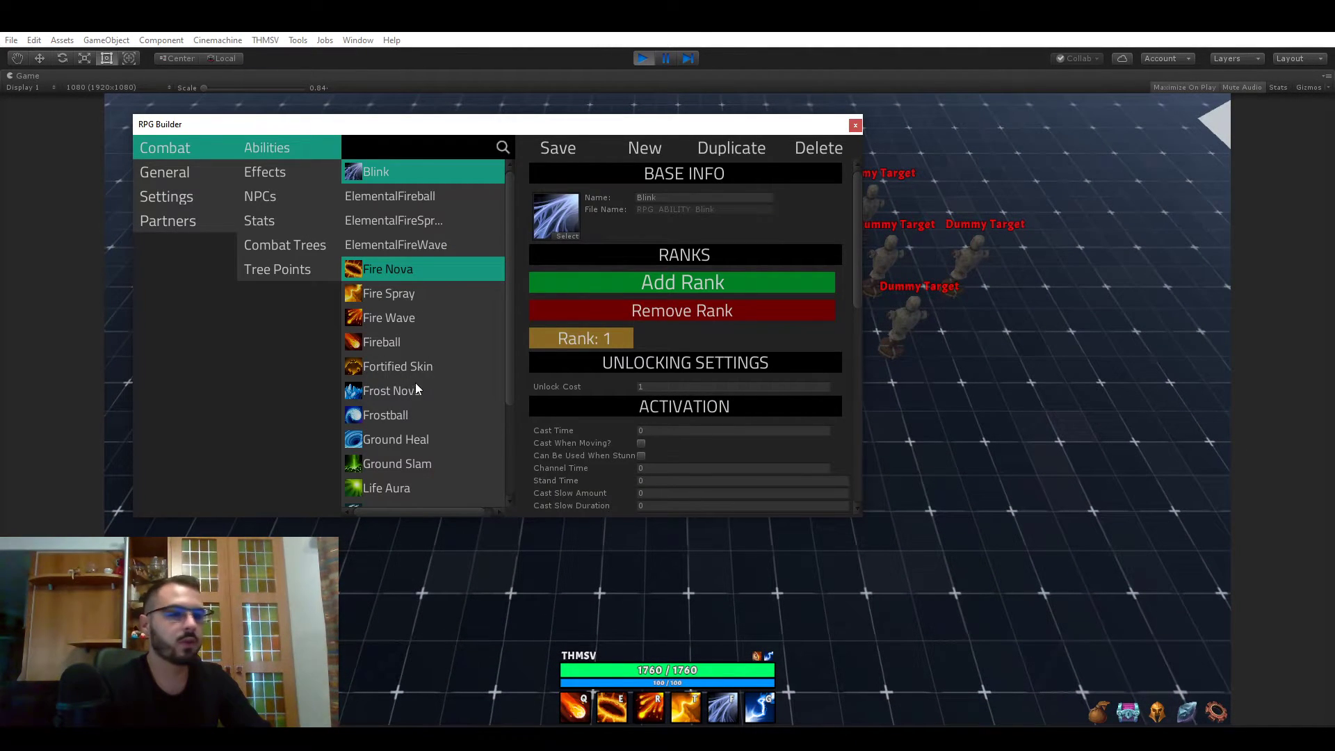
click(392, 348)
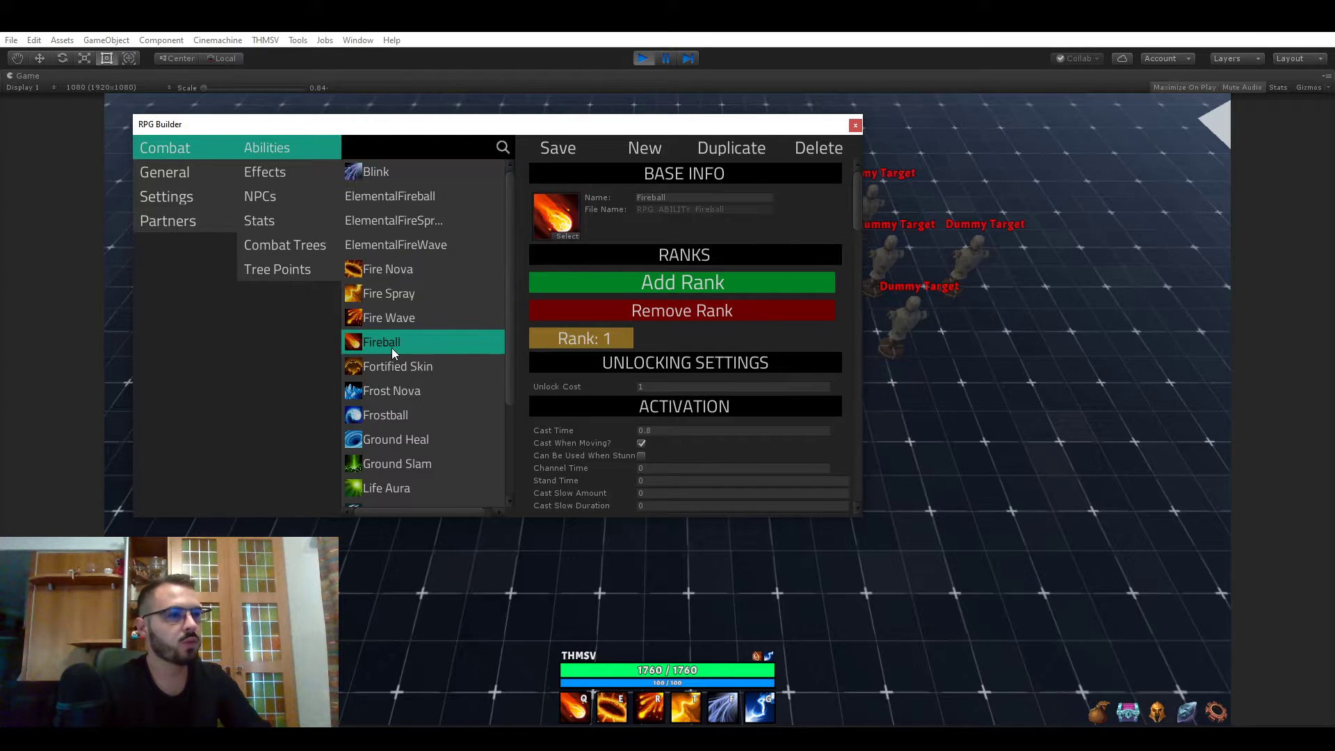
Create a new blank ability, add one rank to it and expand that rank's settings
click(641, 148)
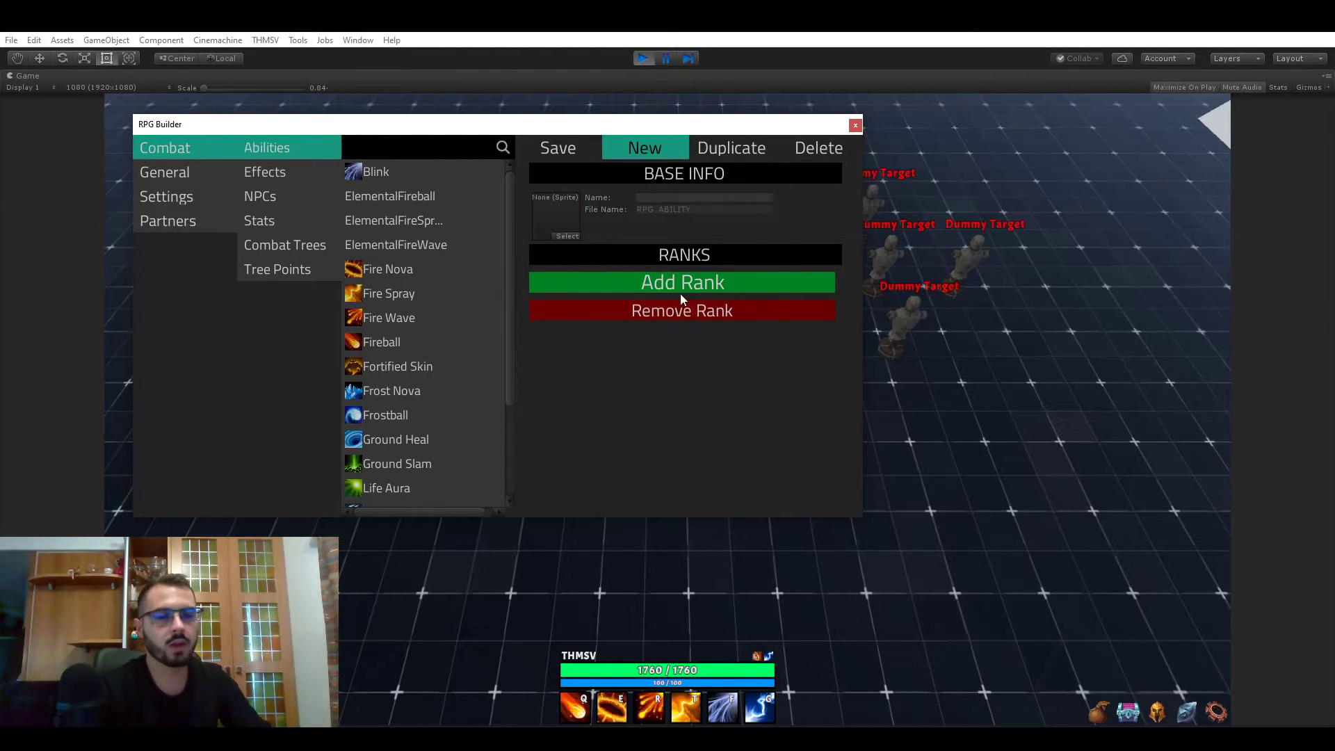
click(653, 282)
click(607, 341)
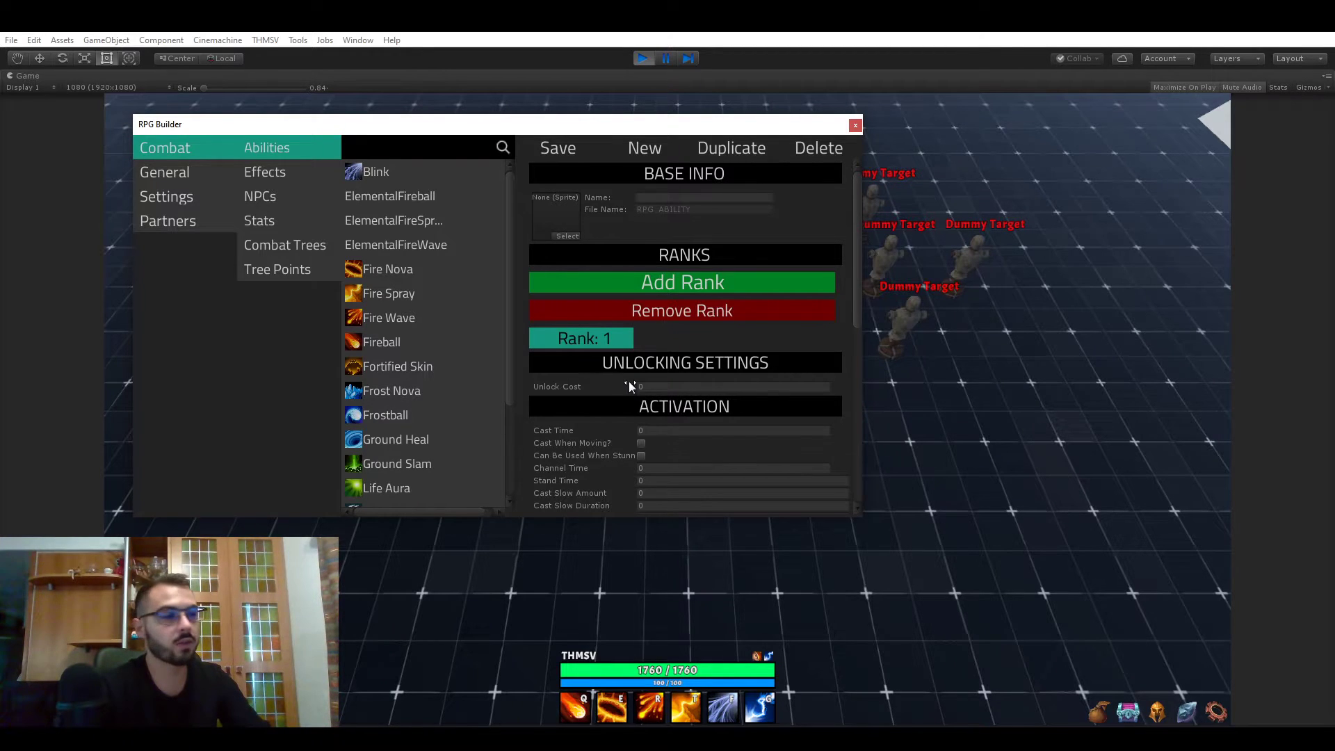
Review the new rank's activation, requirements with their Consumed options, target, cooldown, applied effects and visuals settings
scroll(640, 379, down, 2)
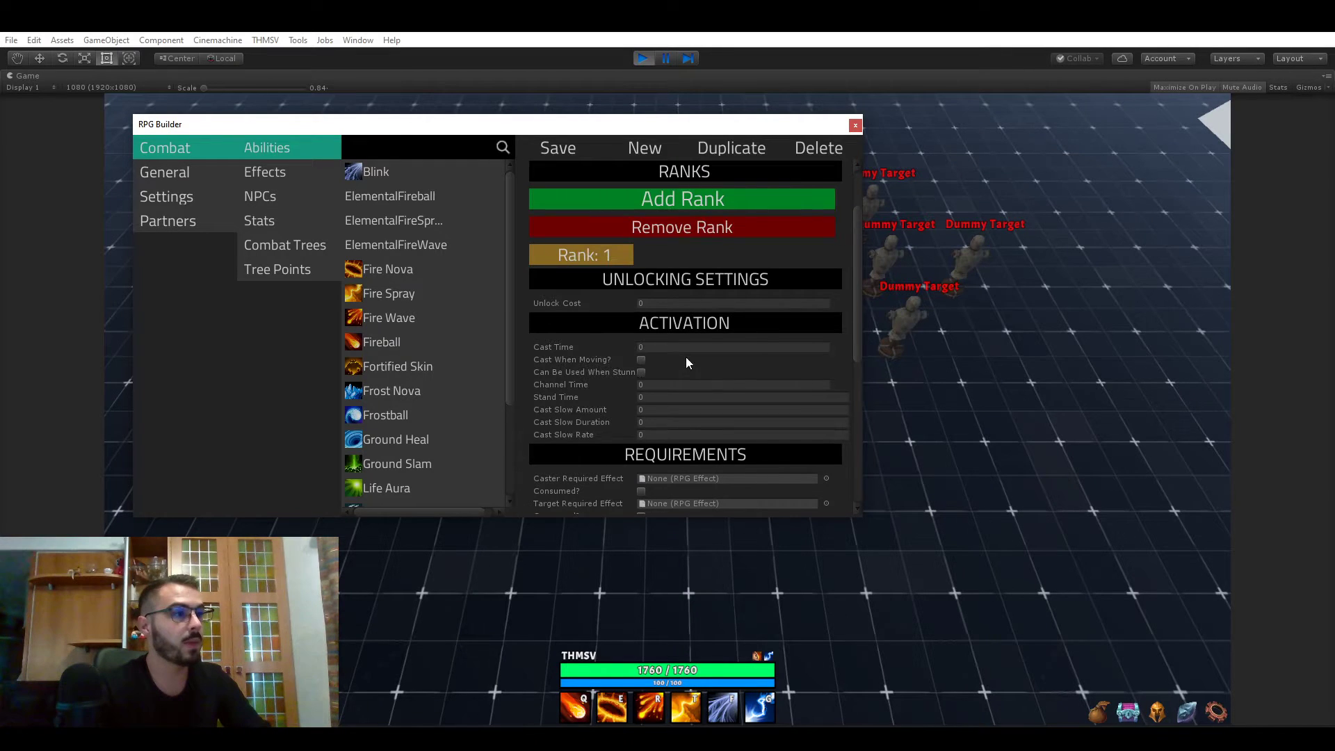
scroll(685, 356, down, 1)
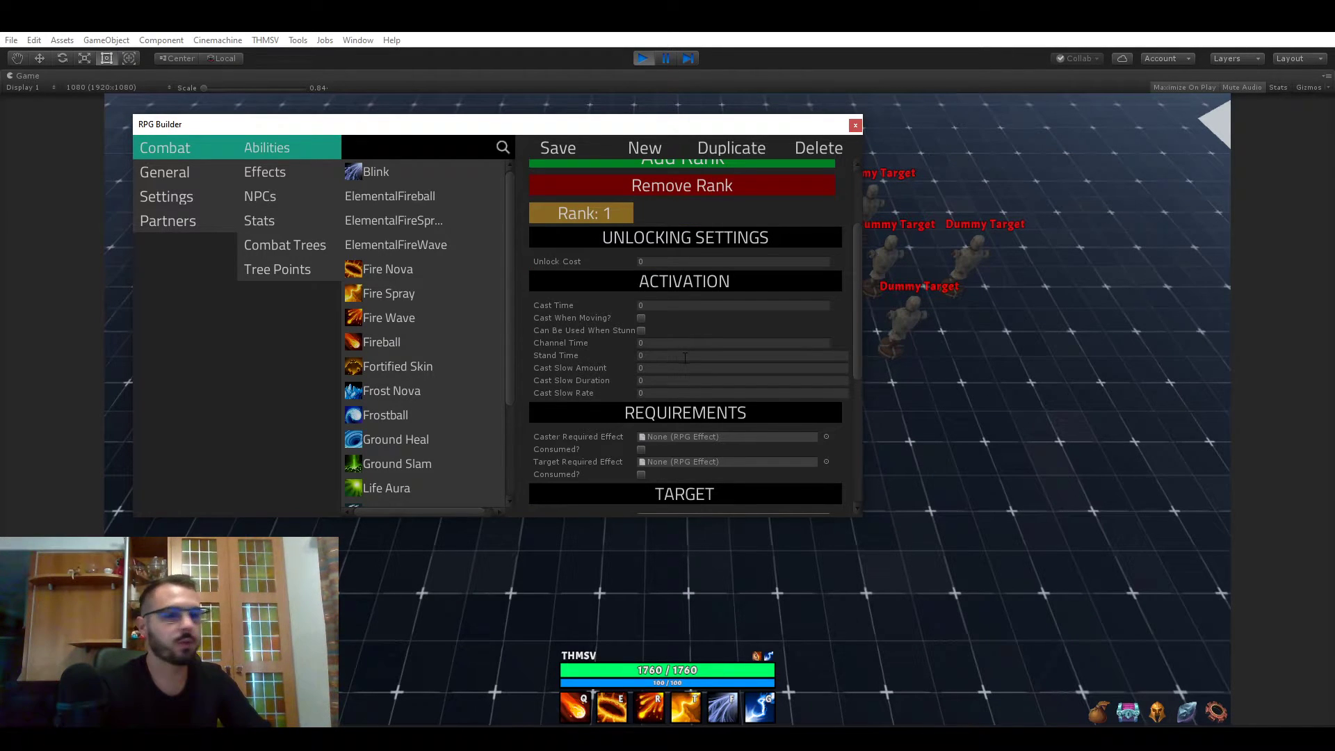
scroll(678, 357, down, 2)
scroll(699, 332, down, 2)
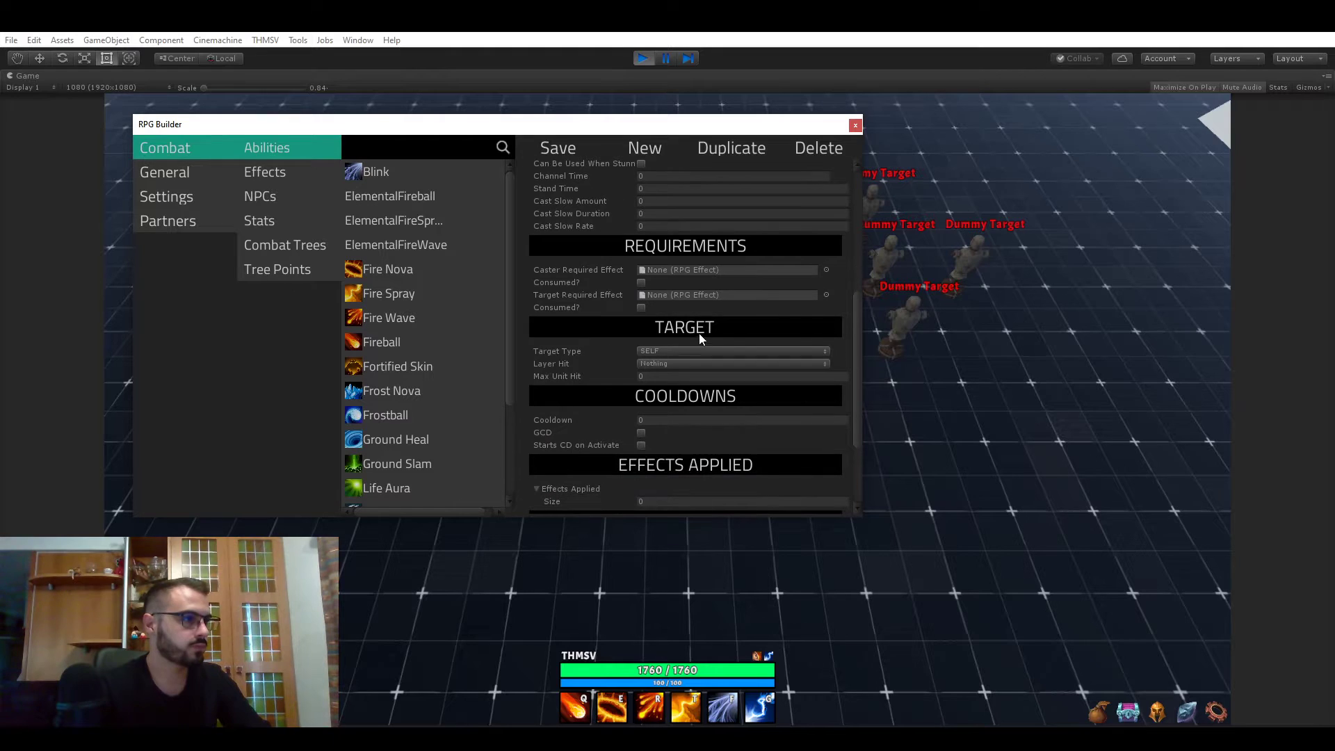
scroll(695, 261, down, 1)
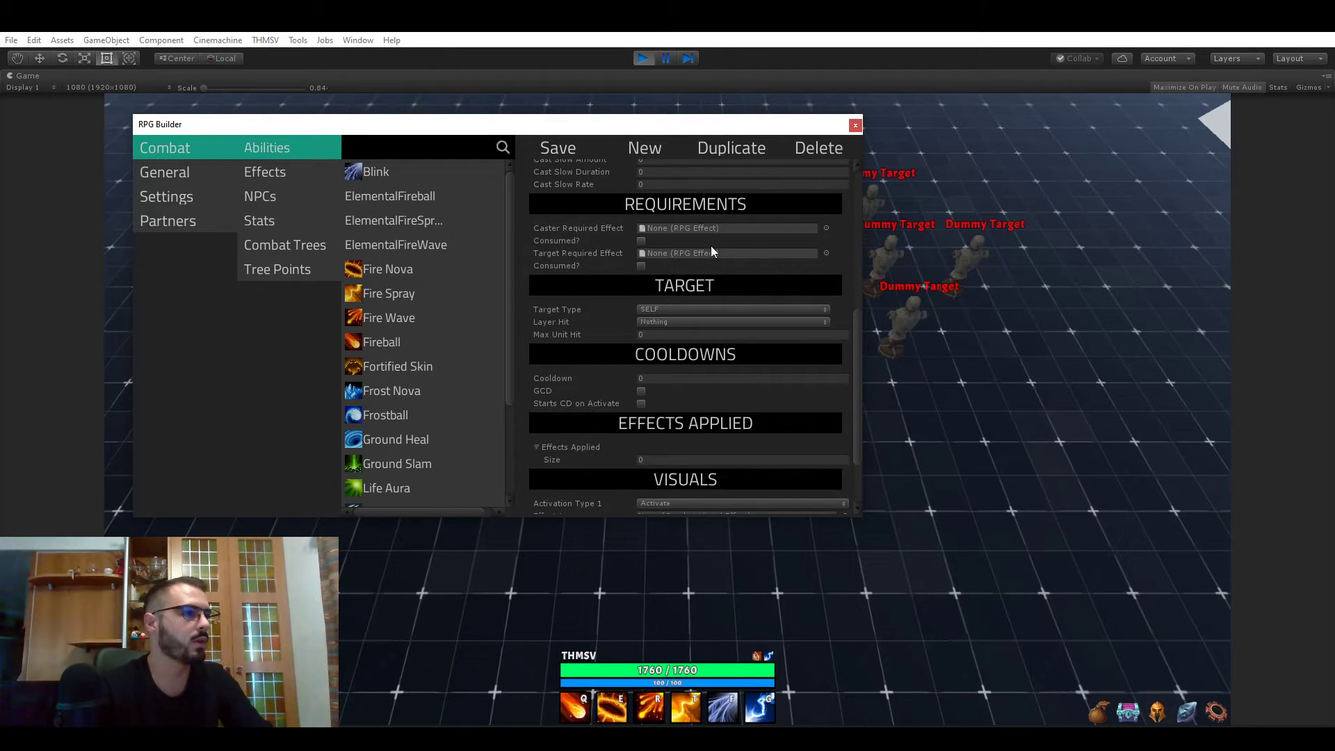
click(641, 241)
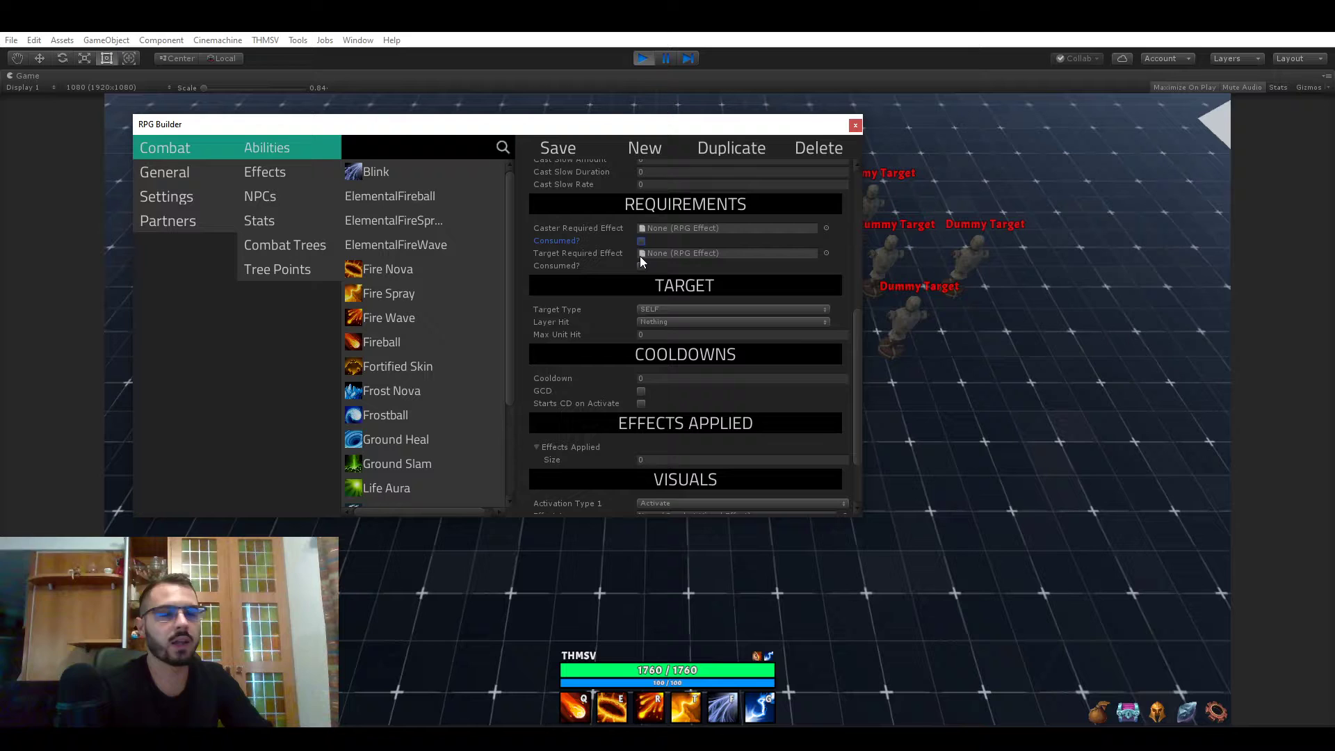
scroll(670, 257, down, 2)
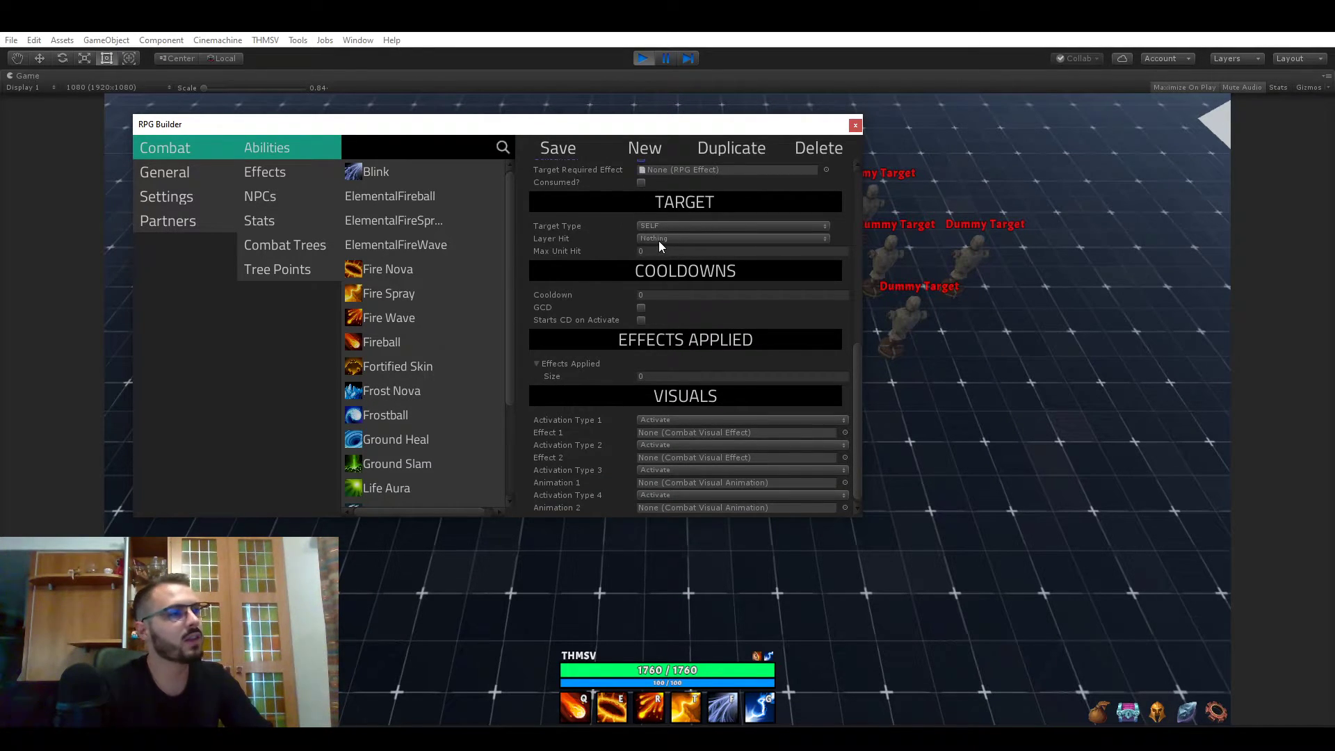
scroll(658, 240, up, 1)
Look through the Target Type options for the new rank and keep SELF selected
click(677, 268)
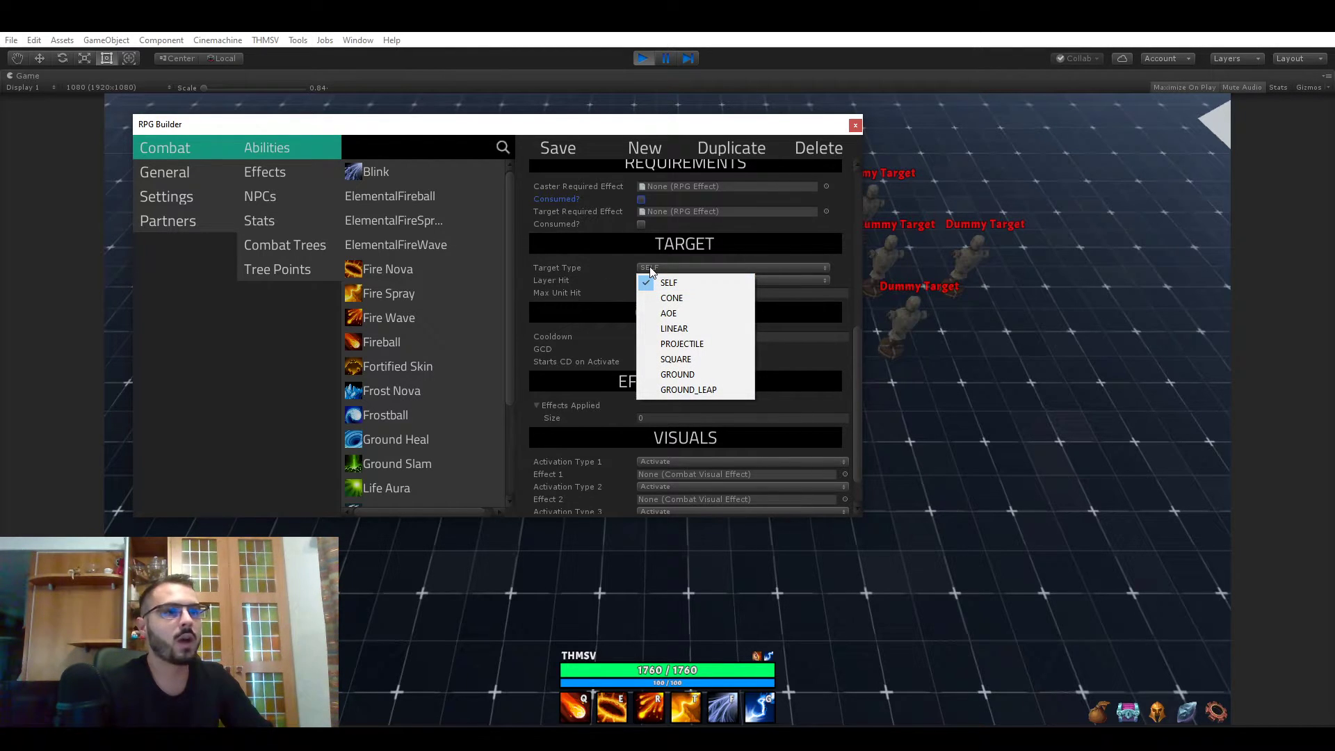
click(593, 277)
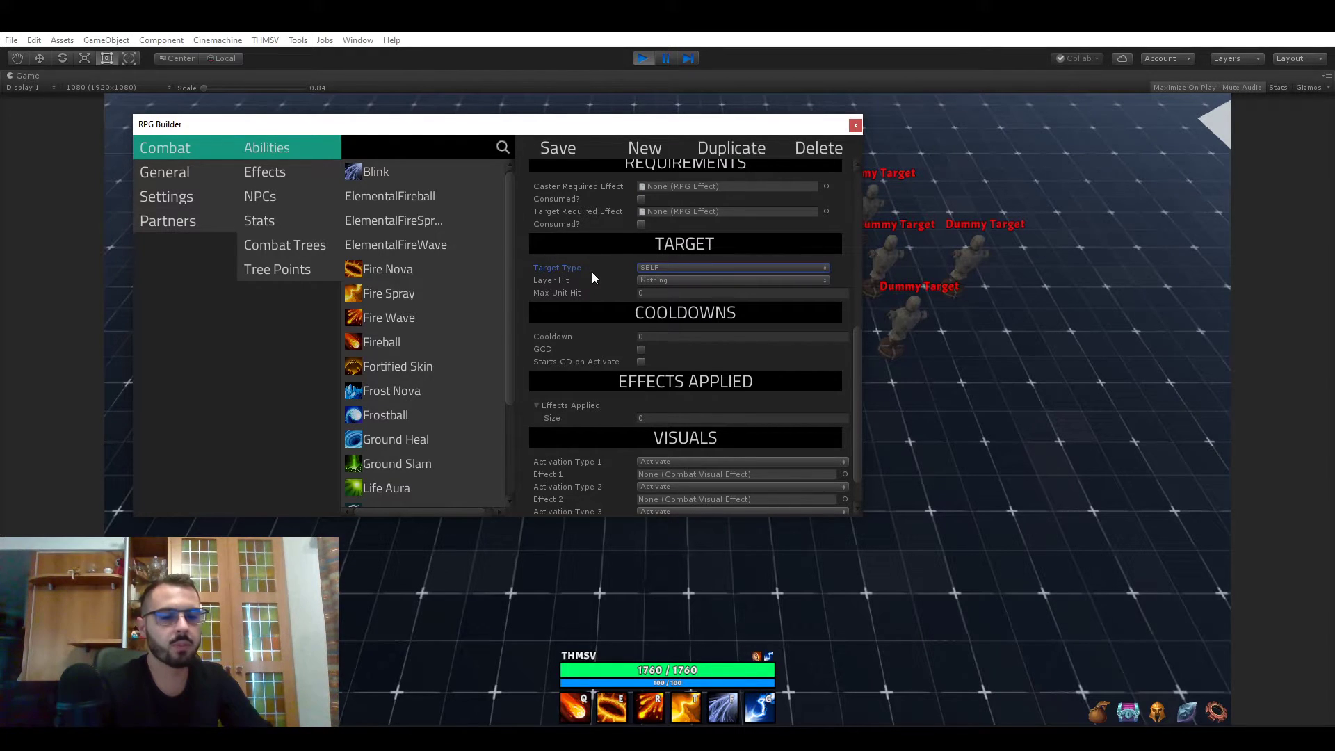
click(664, 267)
click(647, 274)
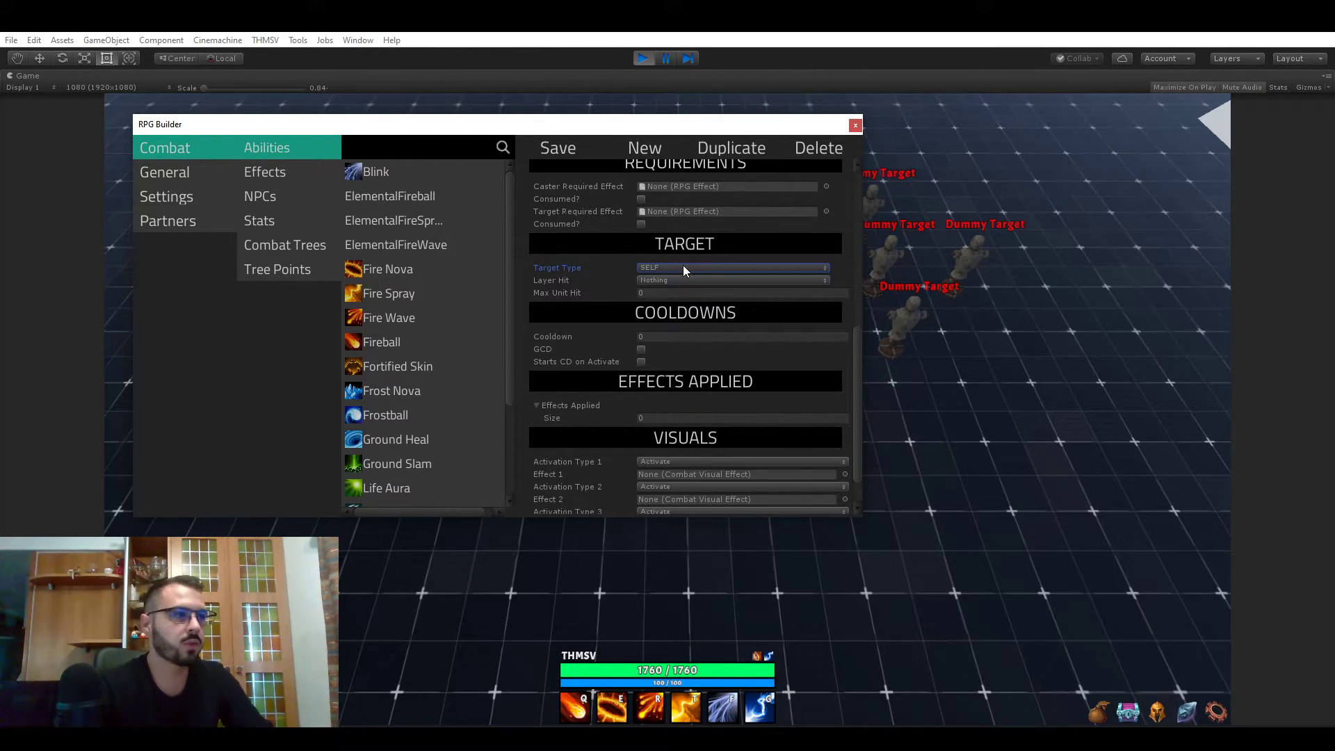
click(683, 267)
click(603, 274)
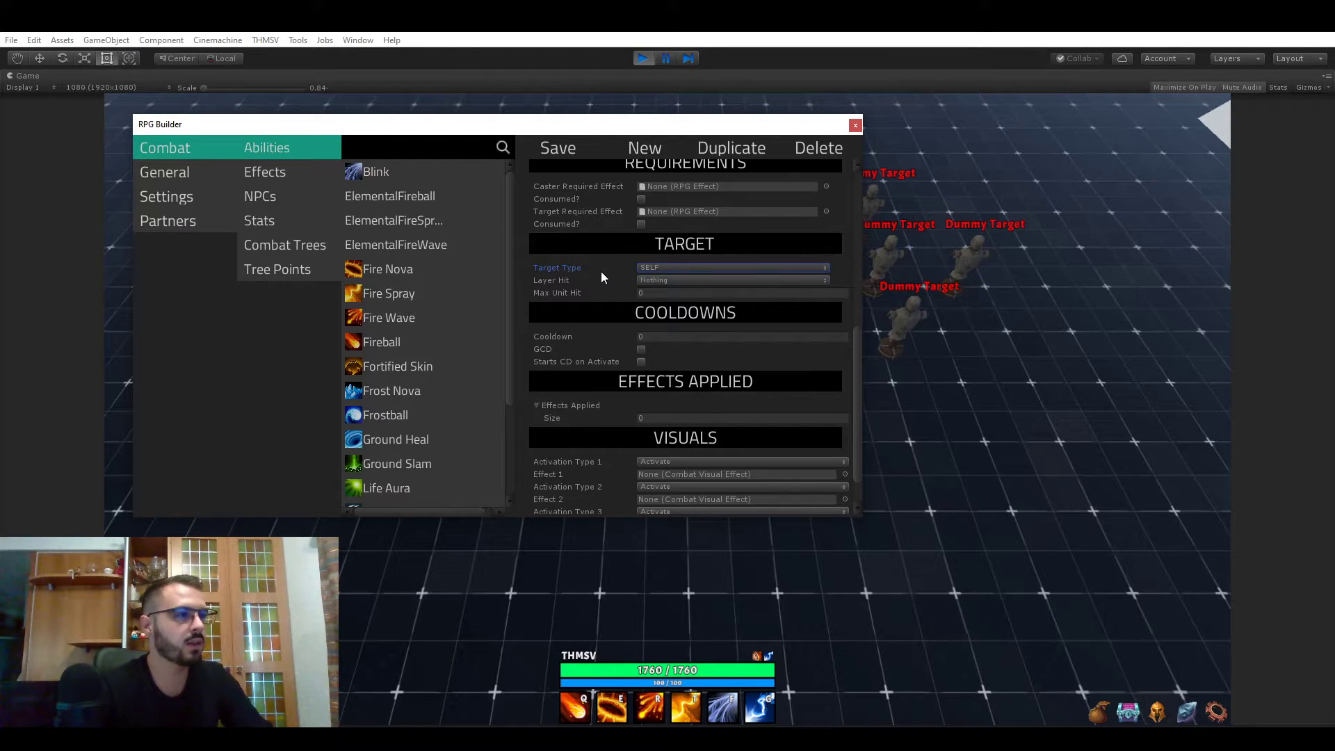
Set the new rank's Target Type to CONE and select its Cone Range value
click(679, 267)
click(650, 294)
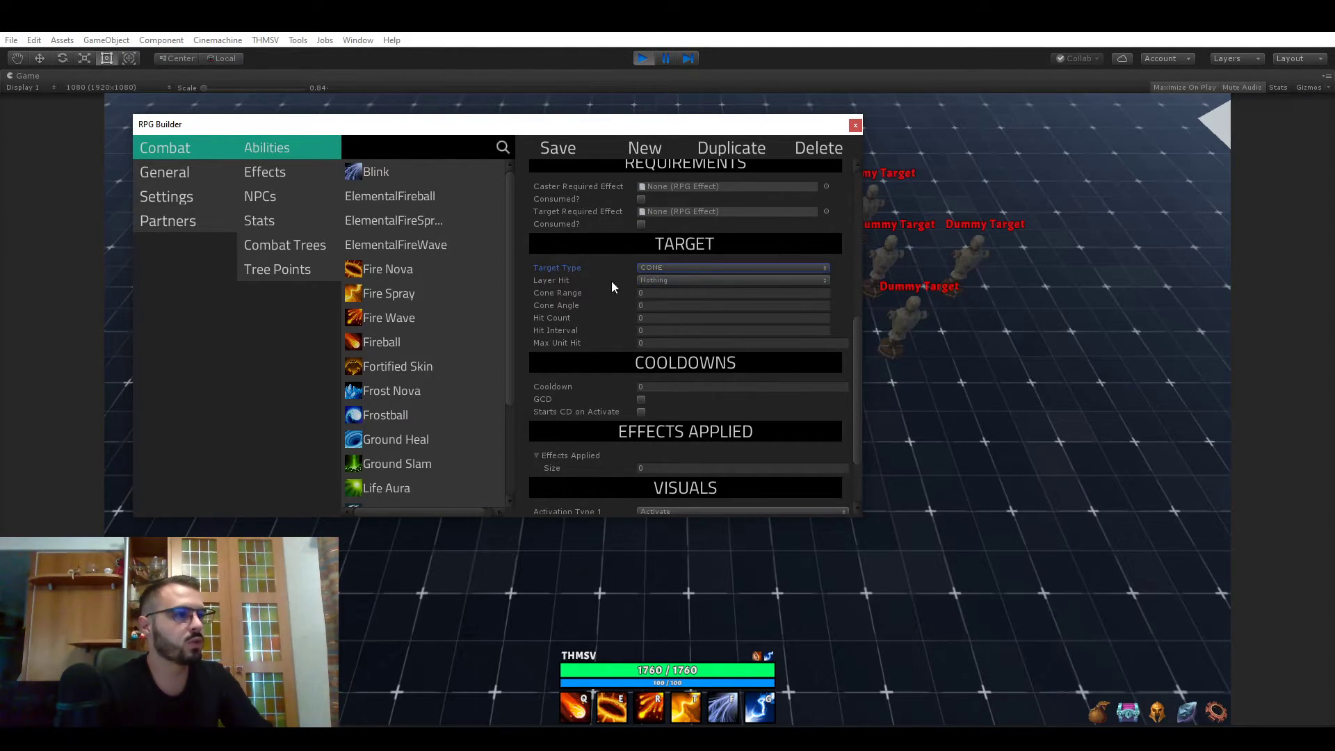
click(672, 293)
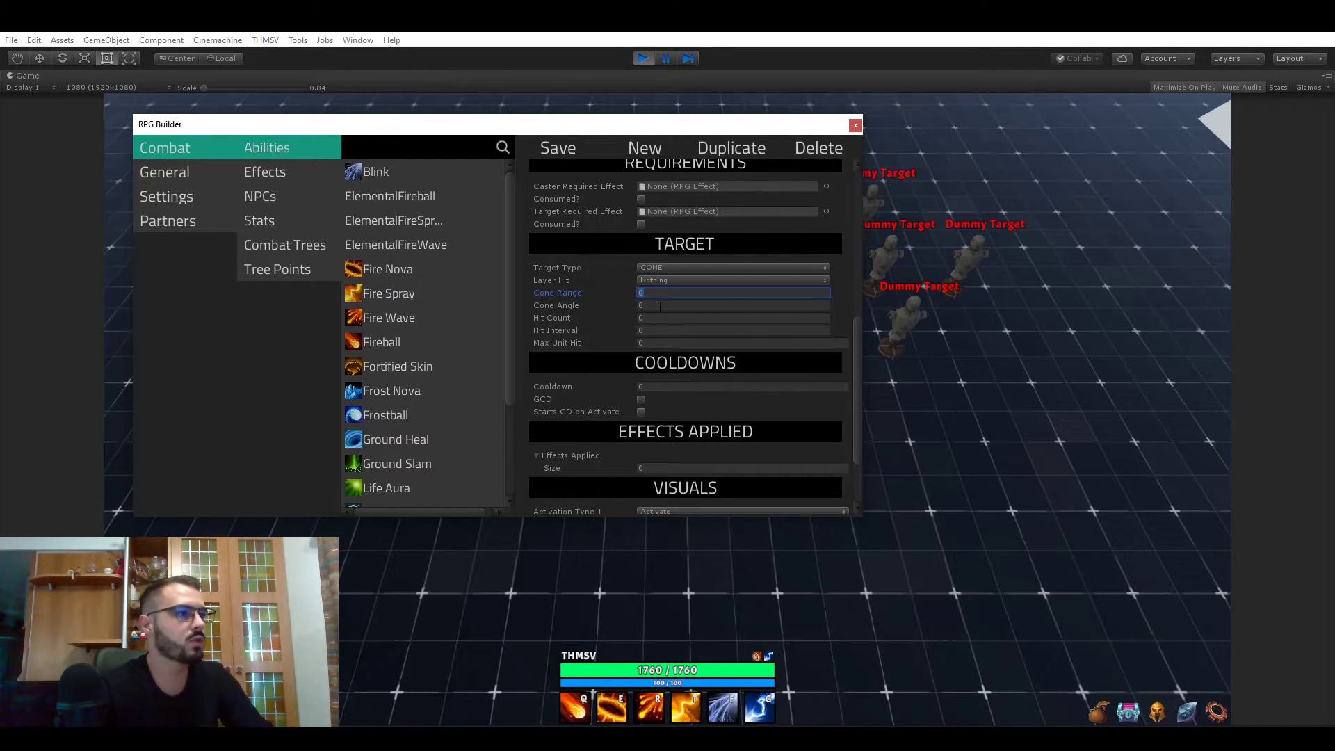
Go through the new rank's Cone Angle, Hit Count, Hit Interval and Max Unit Hit settings
click(659, 306)
click(649, 318)
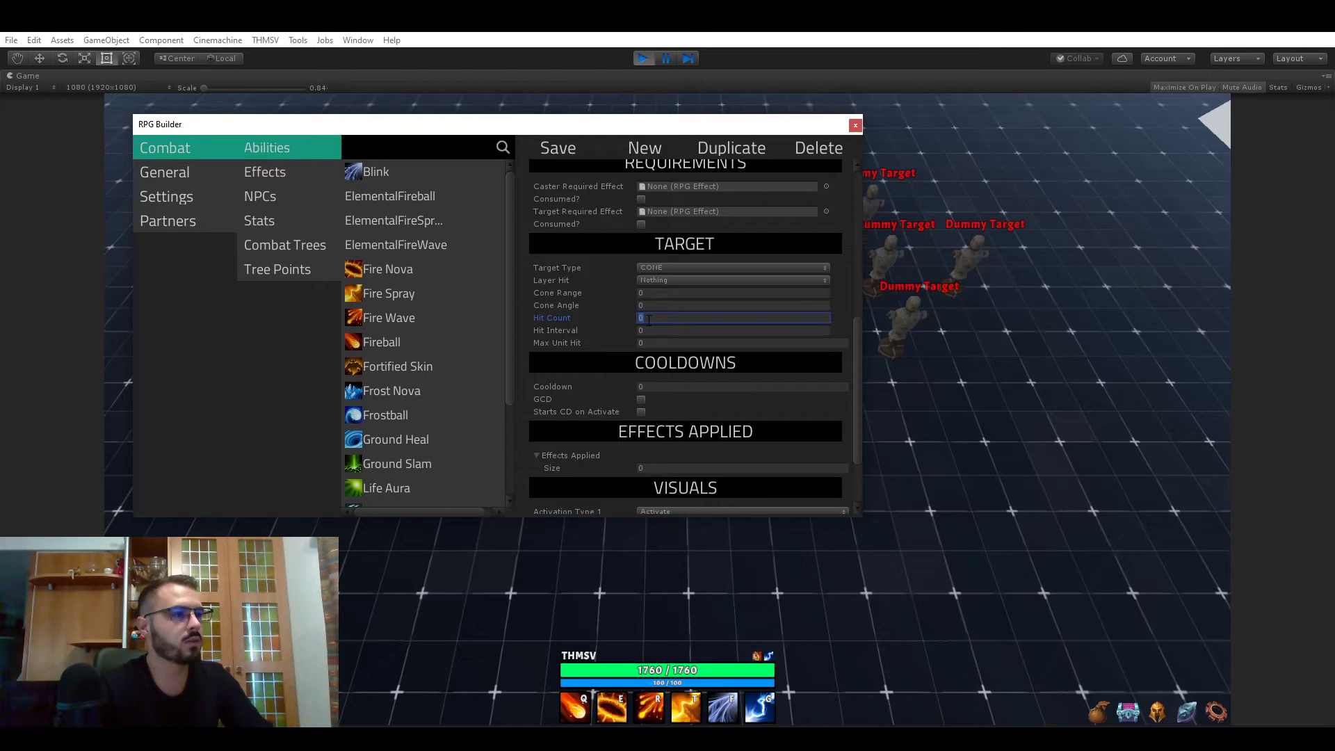
click(647, 329)
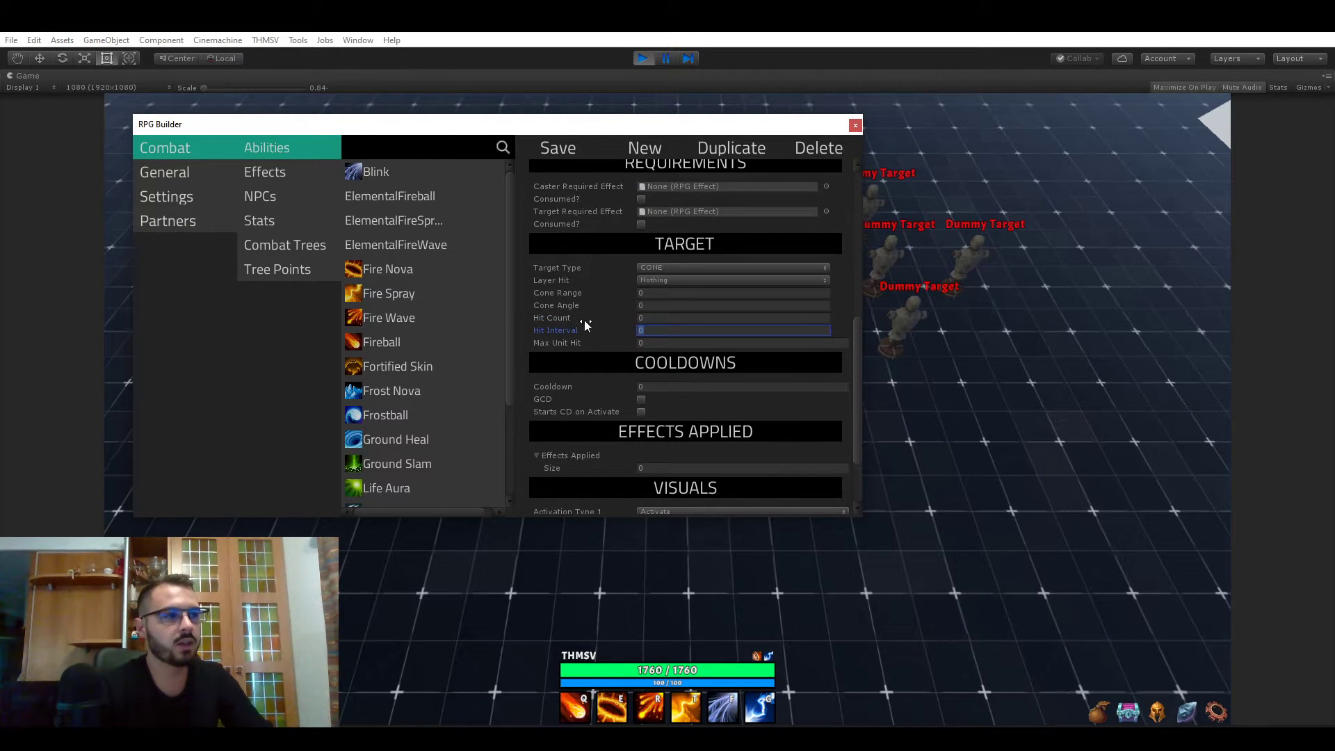
click(643, 318)
click(655, 343)
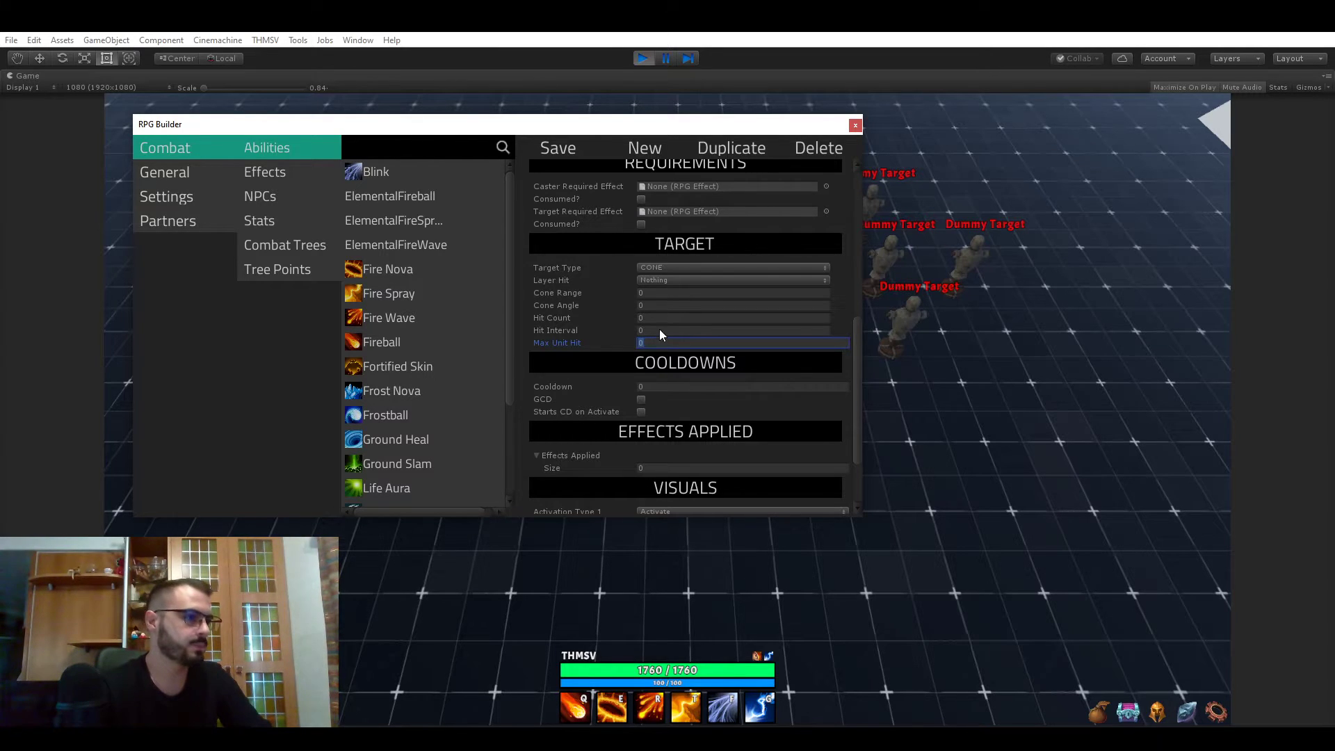
scroll(668, 308, up, 4)
scroll(702, 327, down, 5)
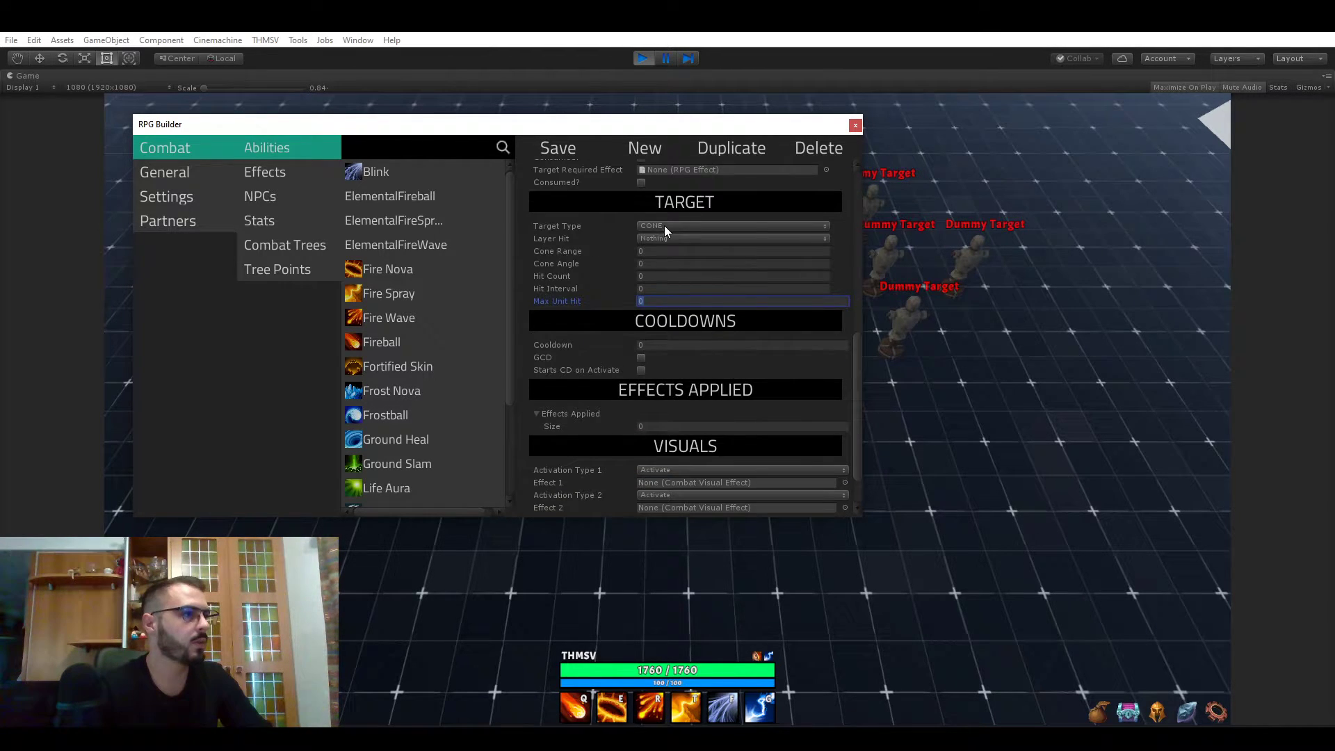
Switch the new rank's Target Type to AOE and on to LINEAR, going through the Linear Width, Length and Height values
click(667, 227)
click(695, 271)
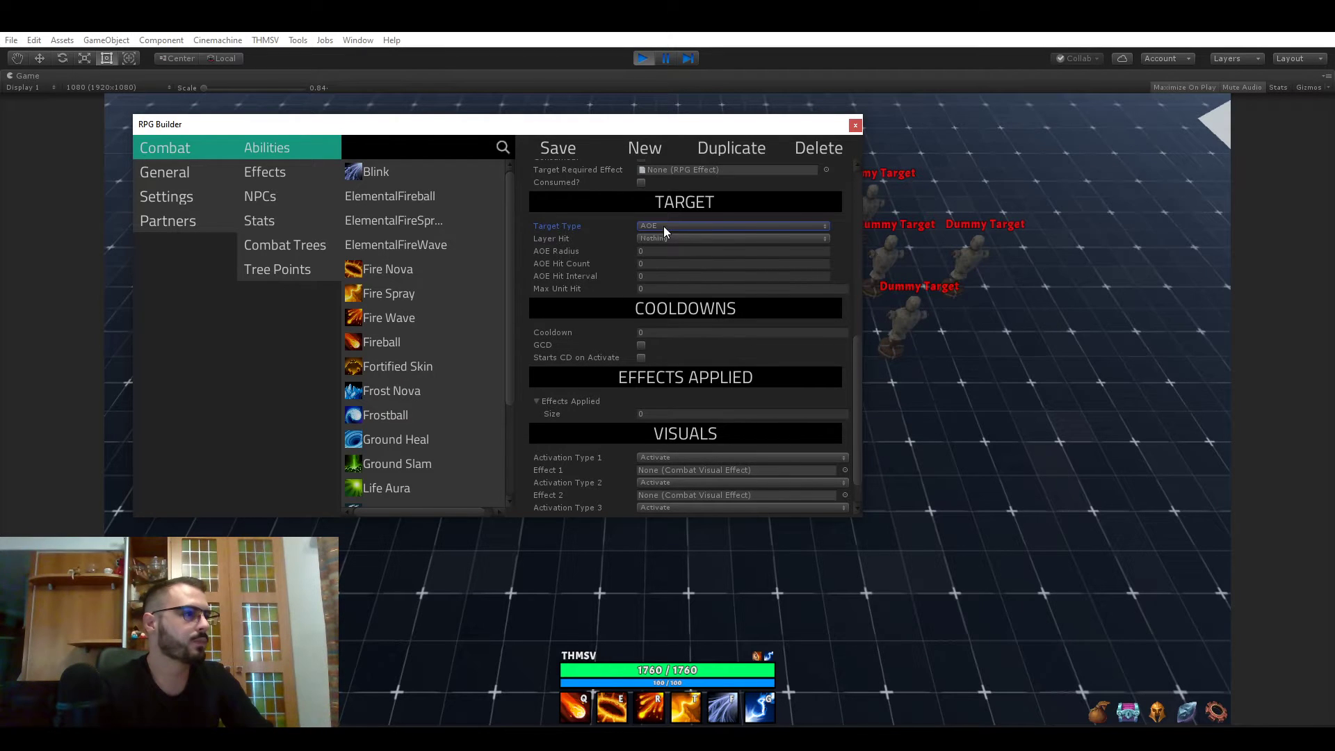
click(663, 227)
click(699, 287)
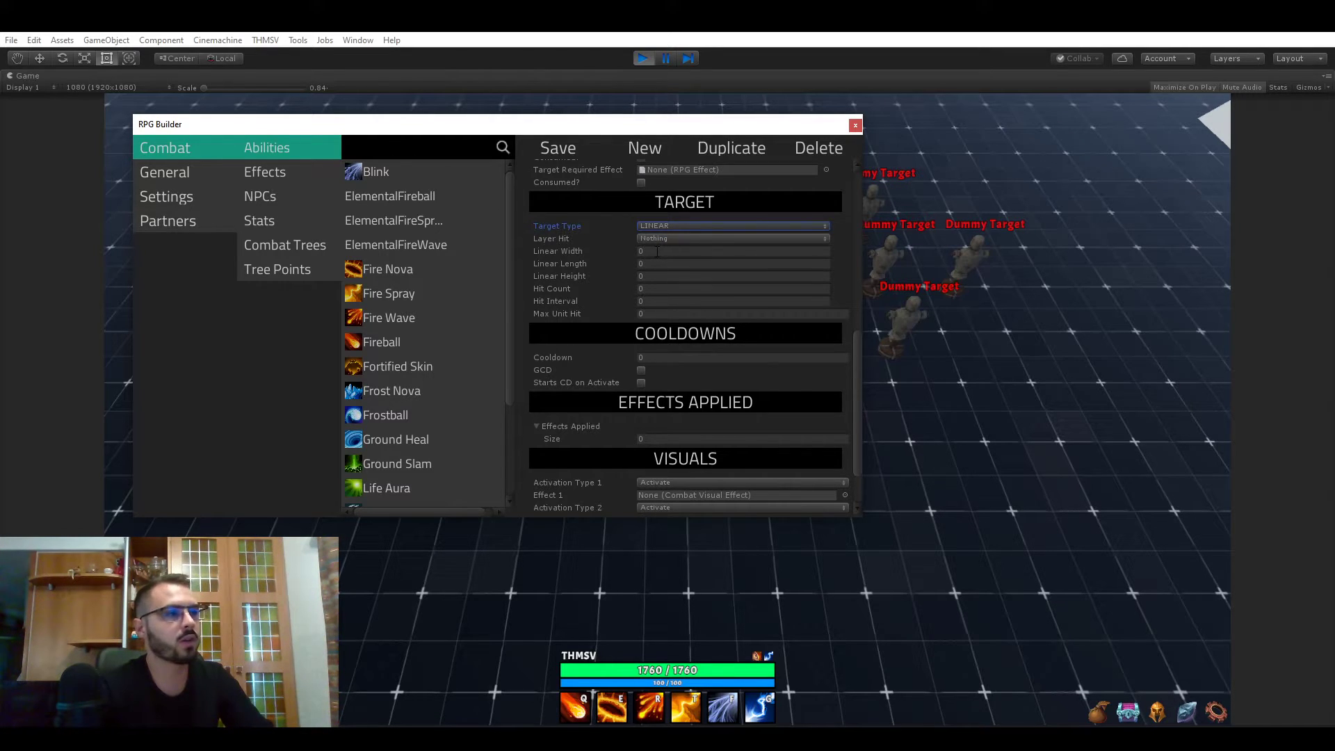
click(582, 256)
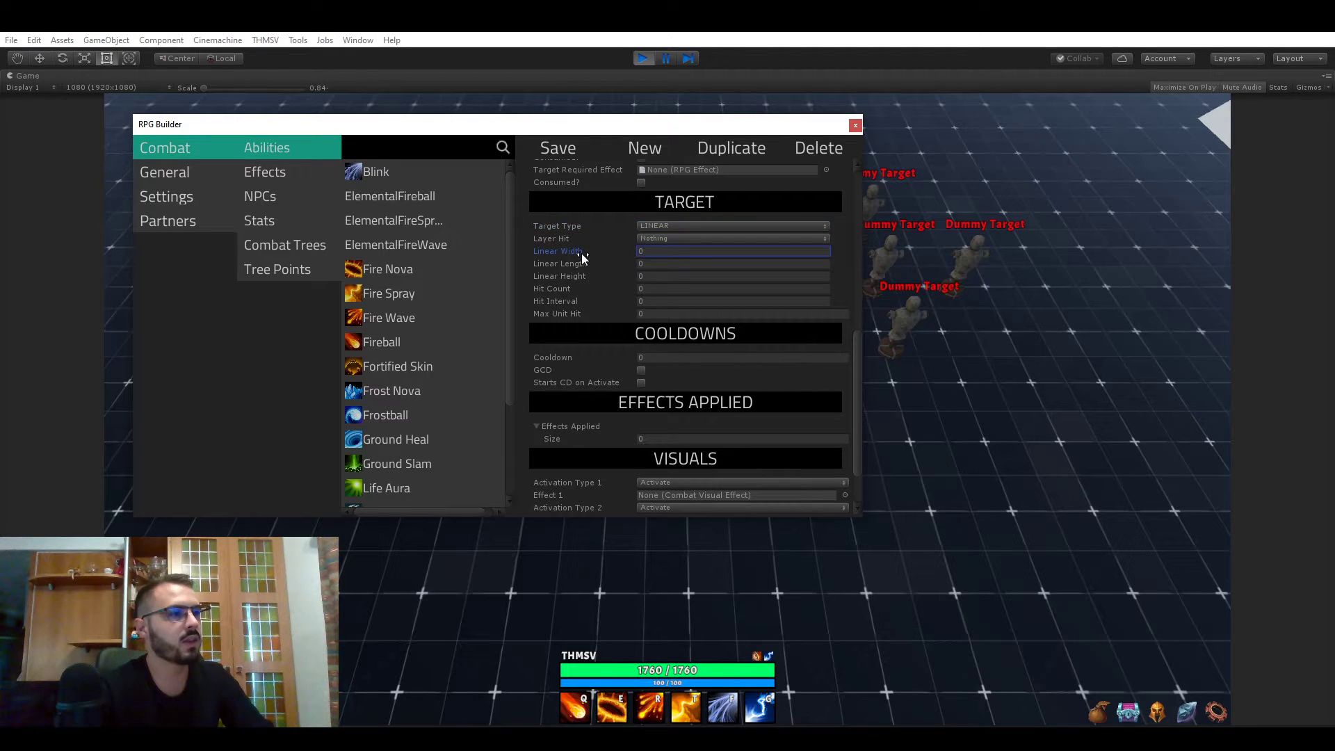
click(653, 263)
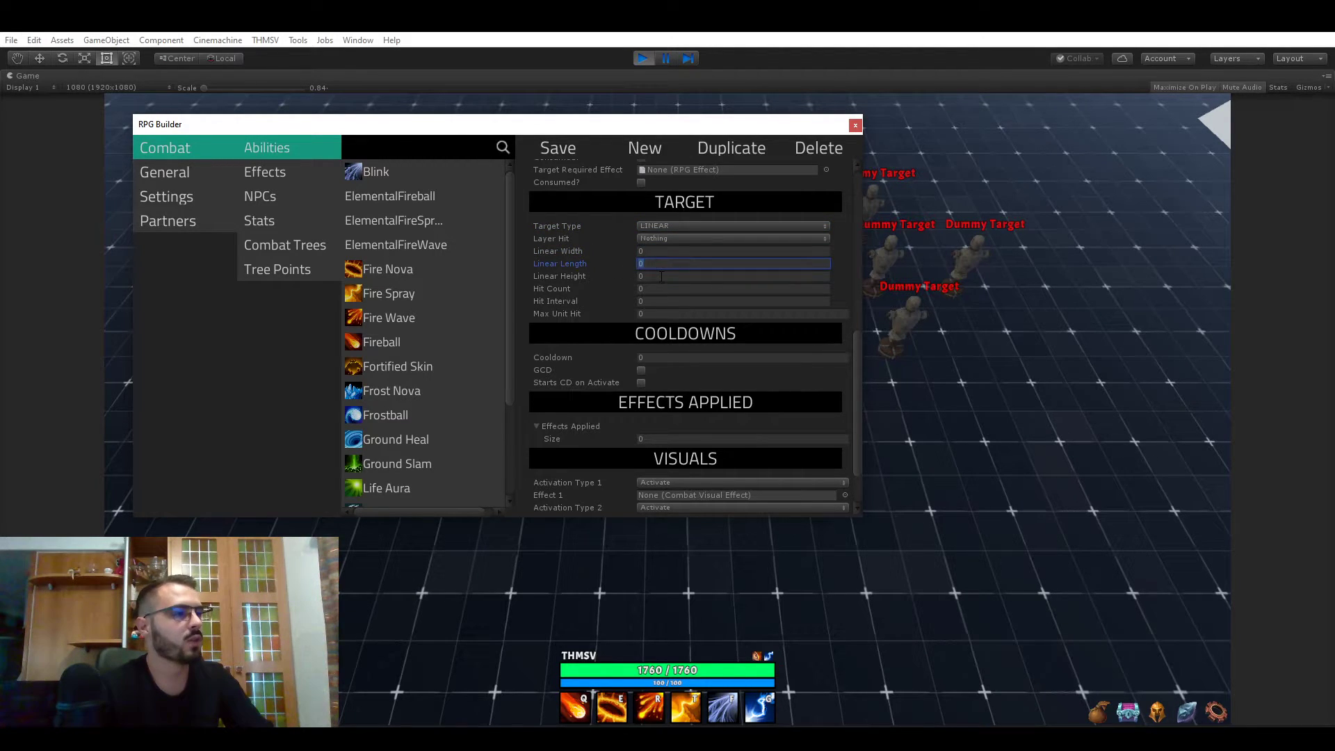
click(662, 276)
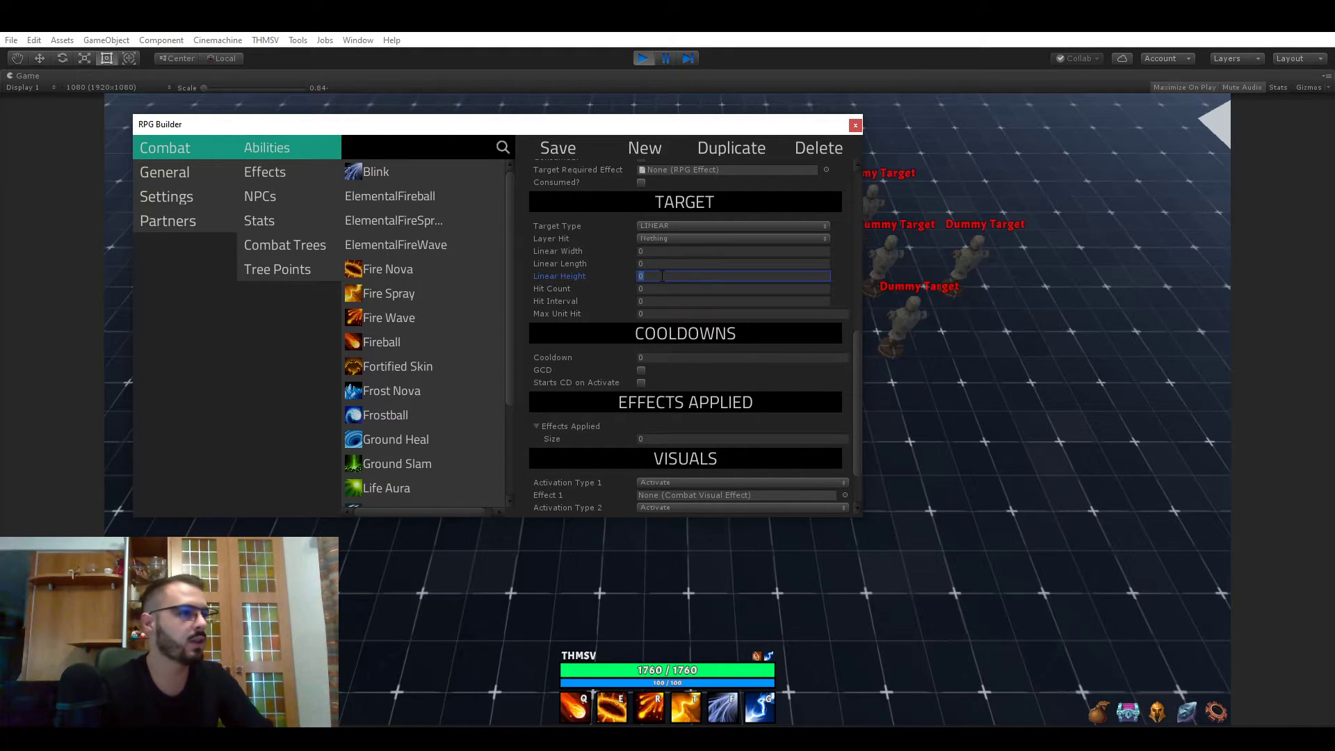
Set the new rank's Target Type to PROJECTILE and go through its Projectile Speed, Distance and Angle Spread values
click(667, 226)
click(704, 303)
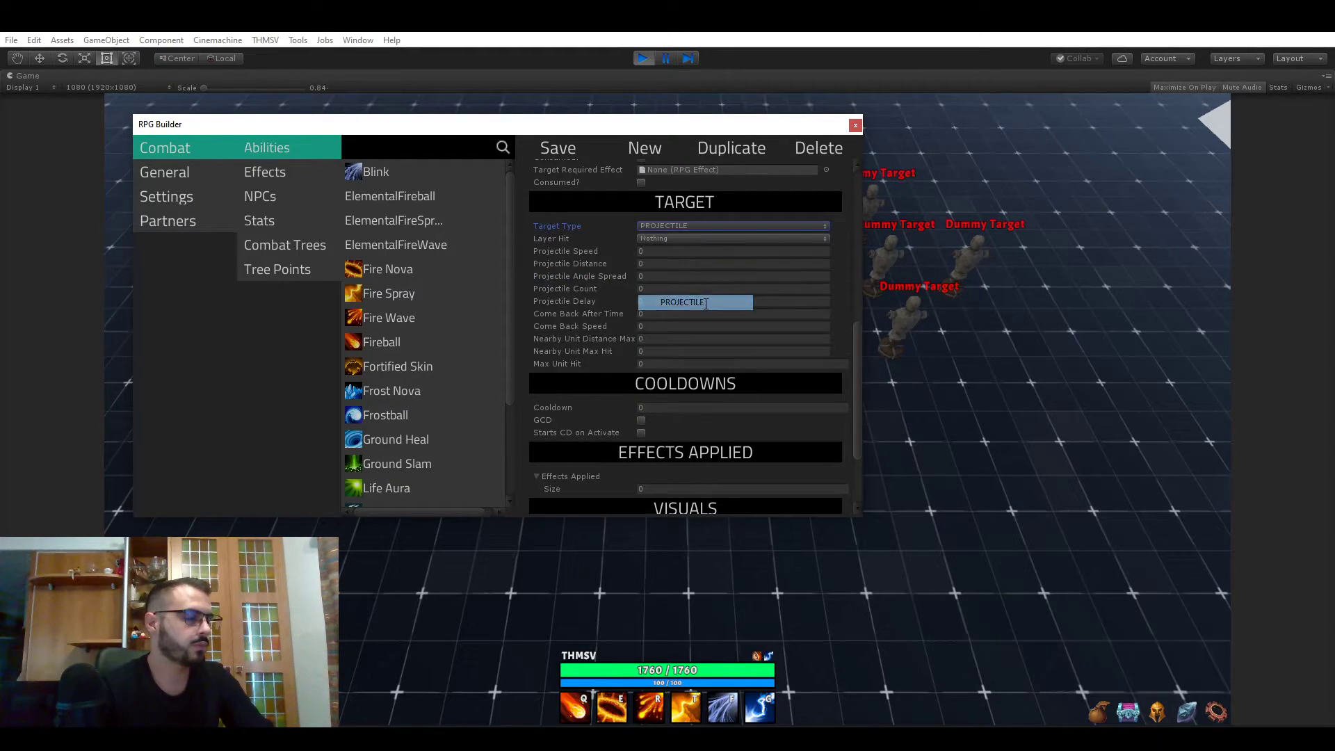
click(675, 250)
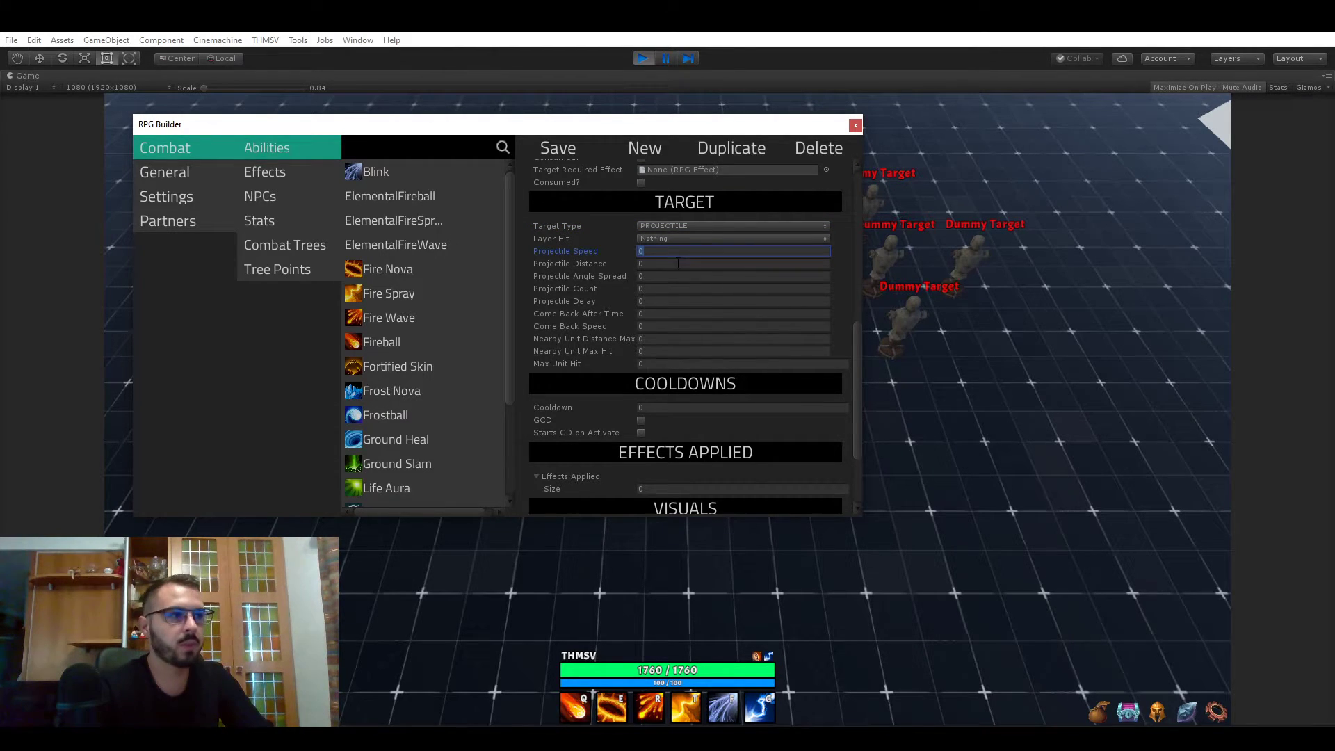
click(679, 263)
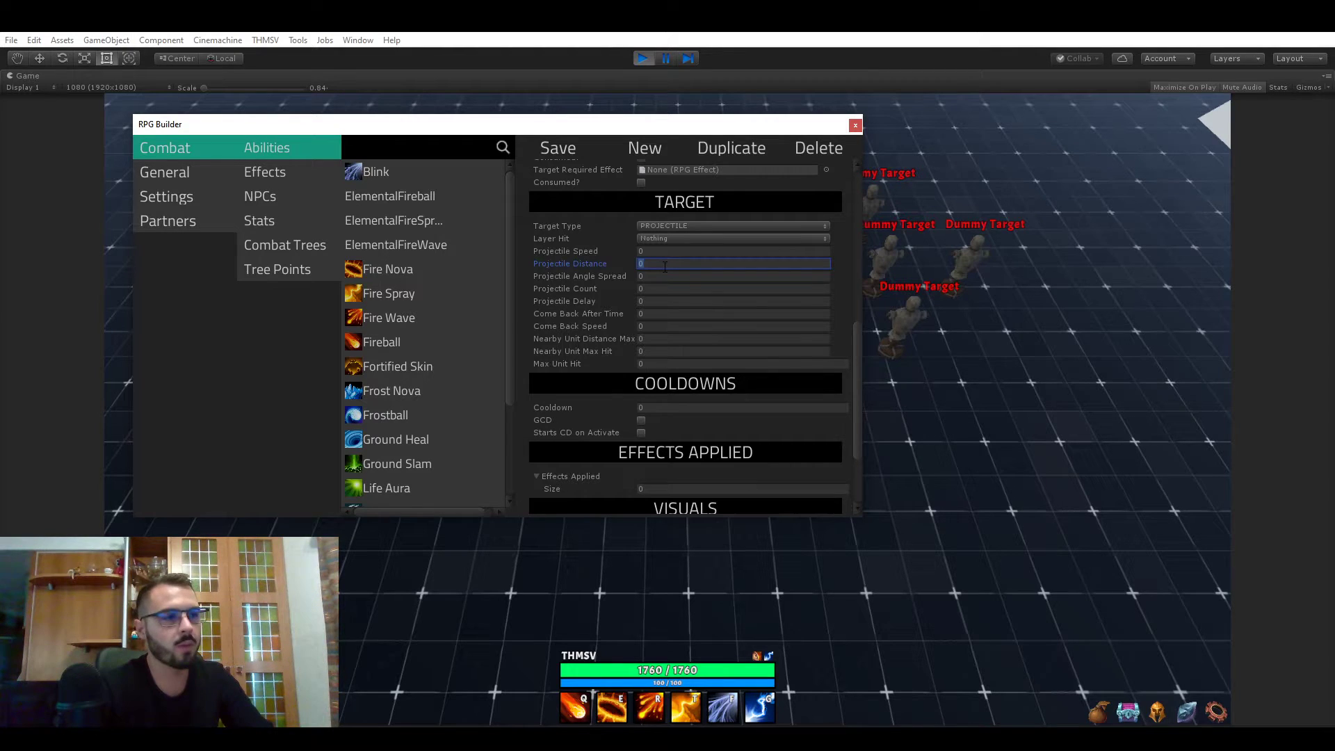
click(702, 276)
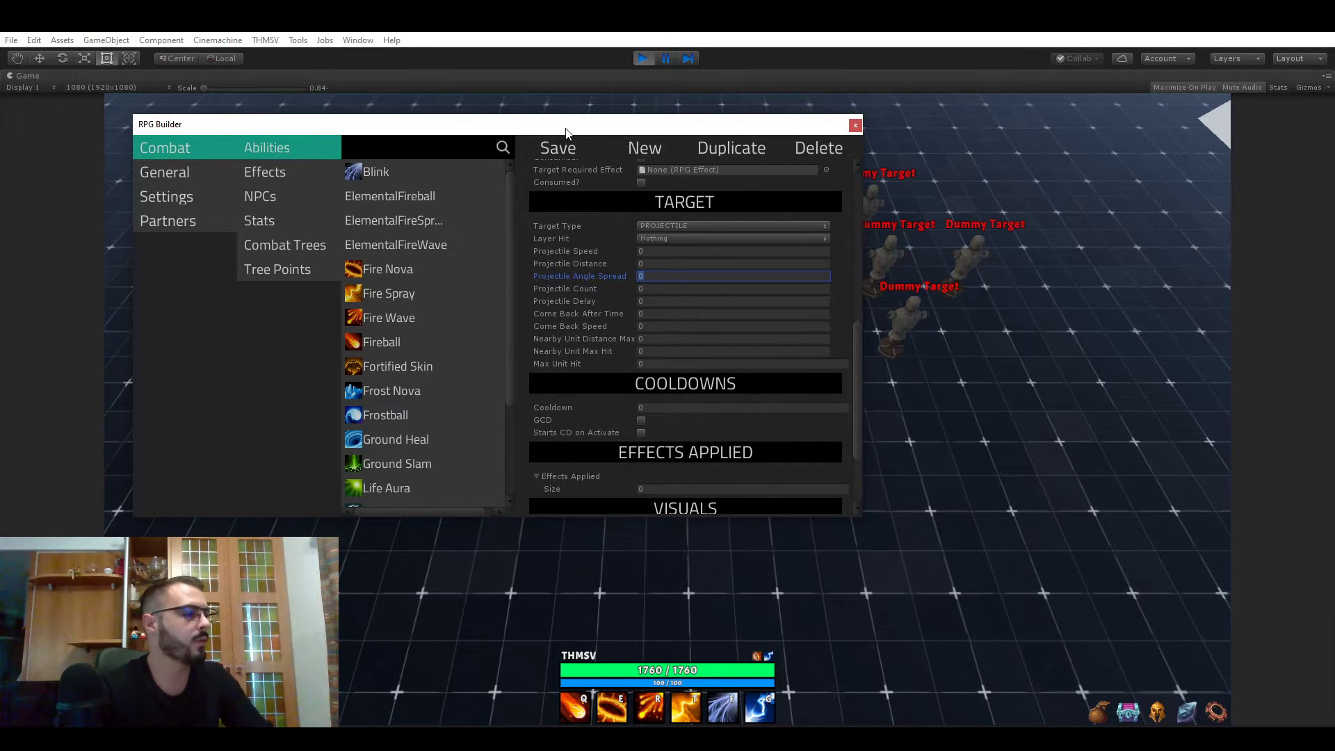
Move the RPG Builder window out of the way and raise Fireball's rank in the in-game Combat Trees
drag(567, 132, 772, 642)
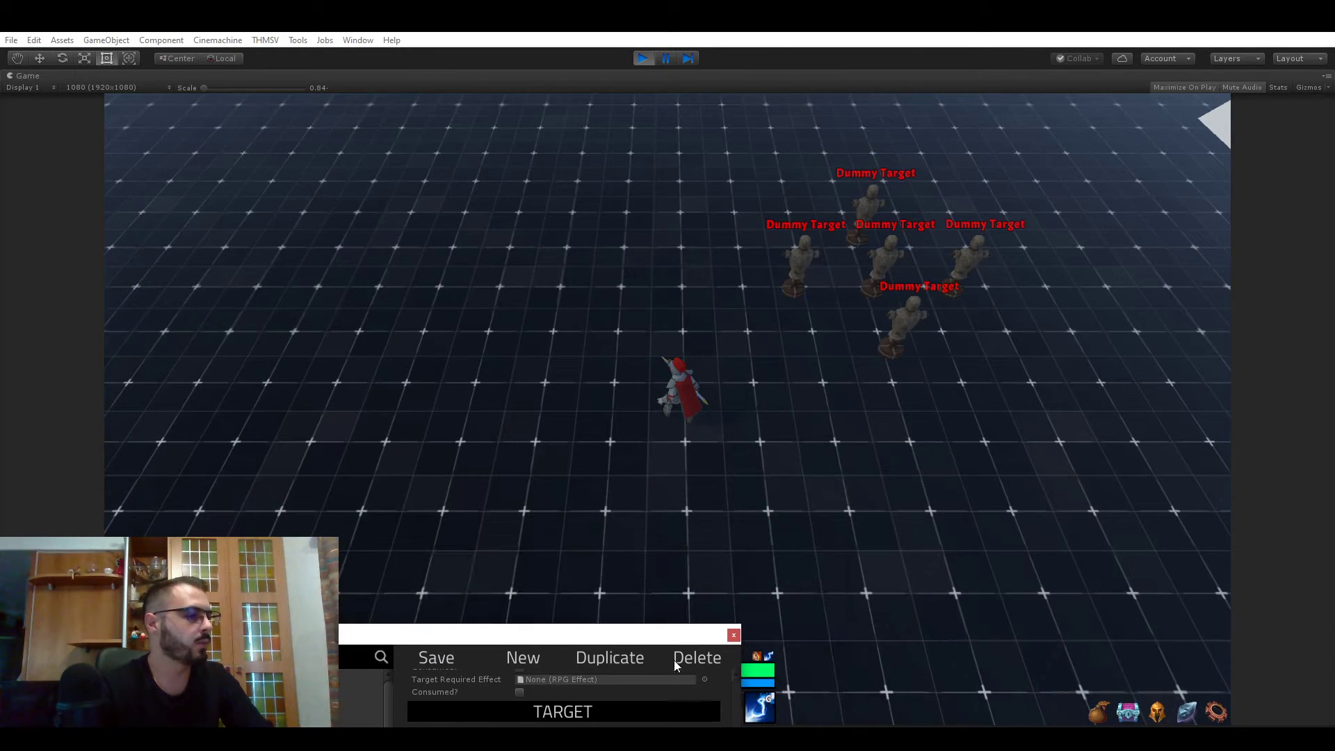
click(1185, 711)
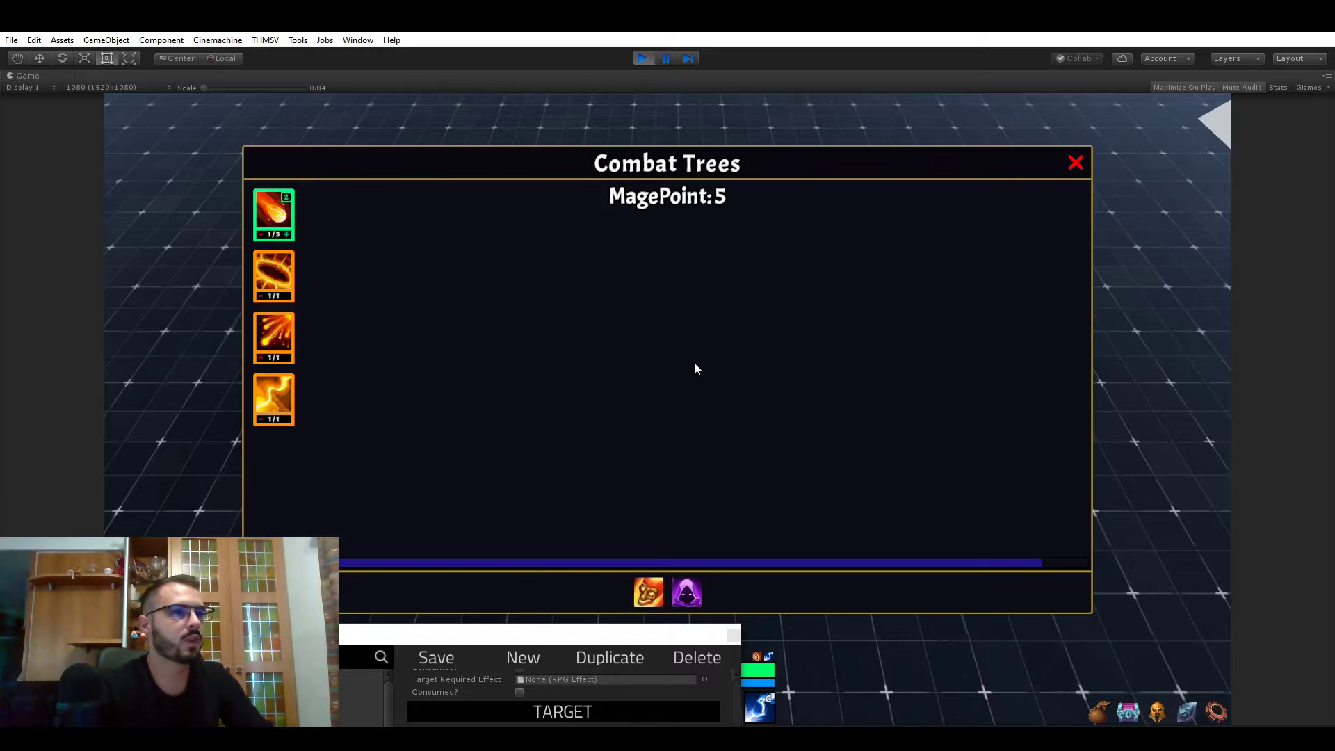
click(286, 234)
click(286, 234)
click(1076, 163)
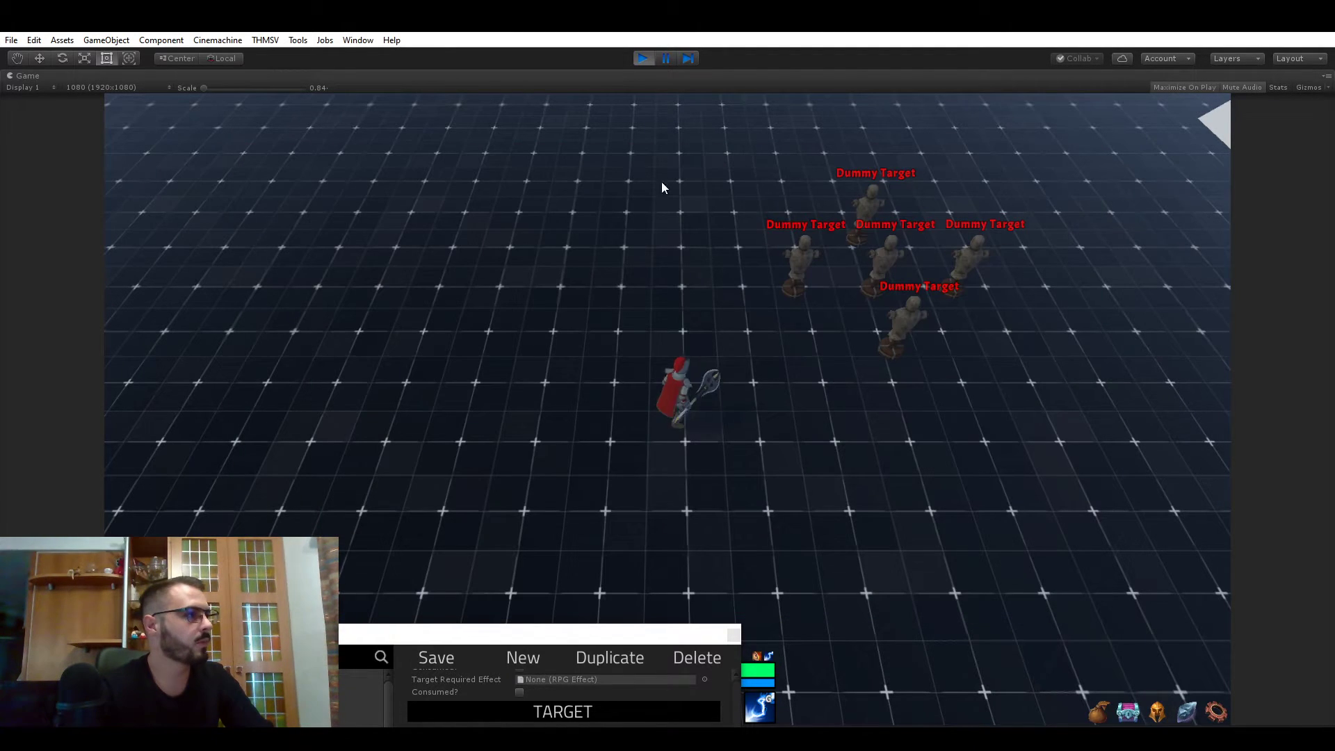
Cast the ranked-up Fireball several times across the empty ground to show its projectiles
key(1)
key(1)
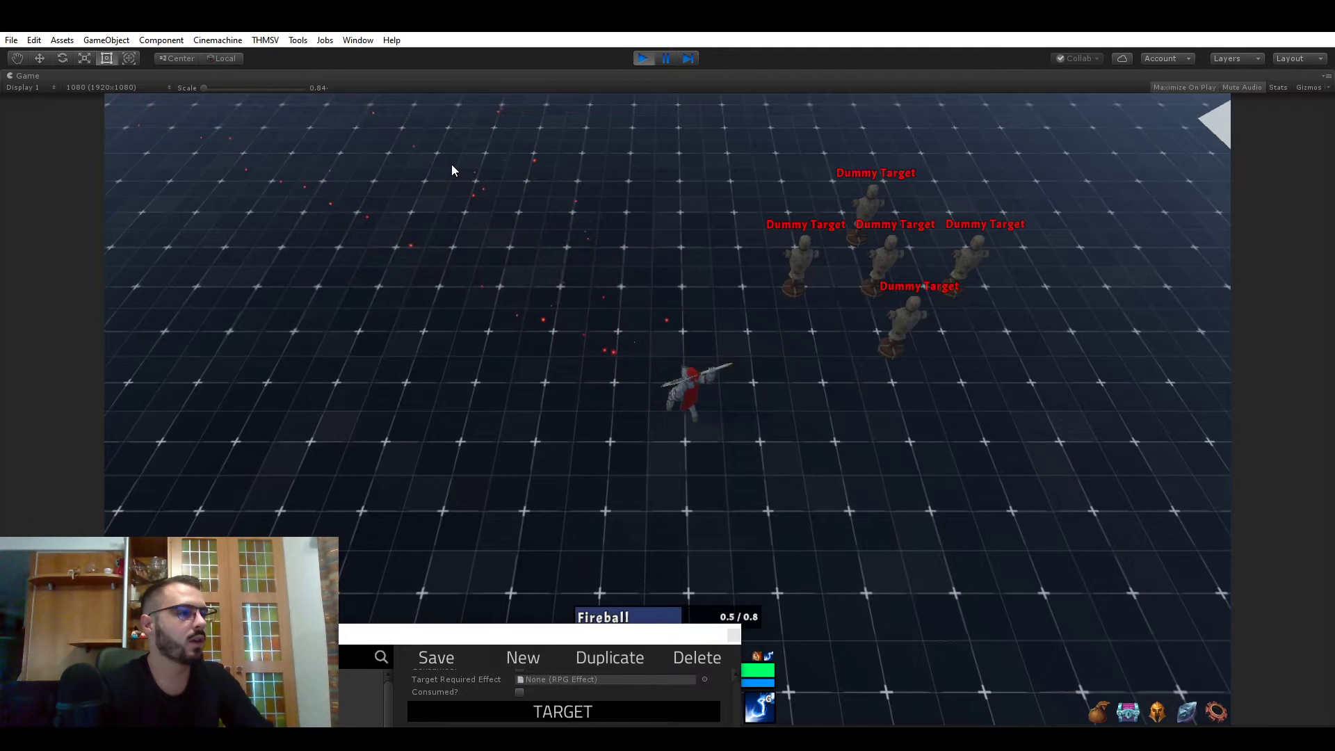
key(1)
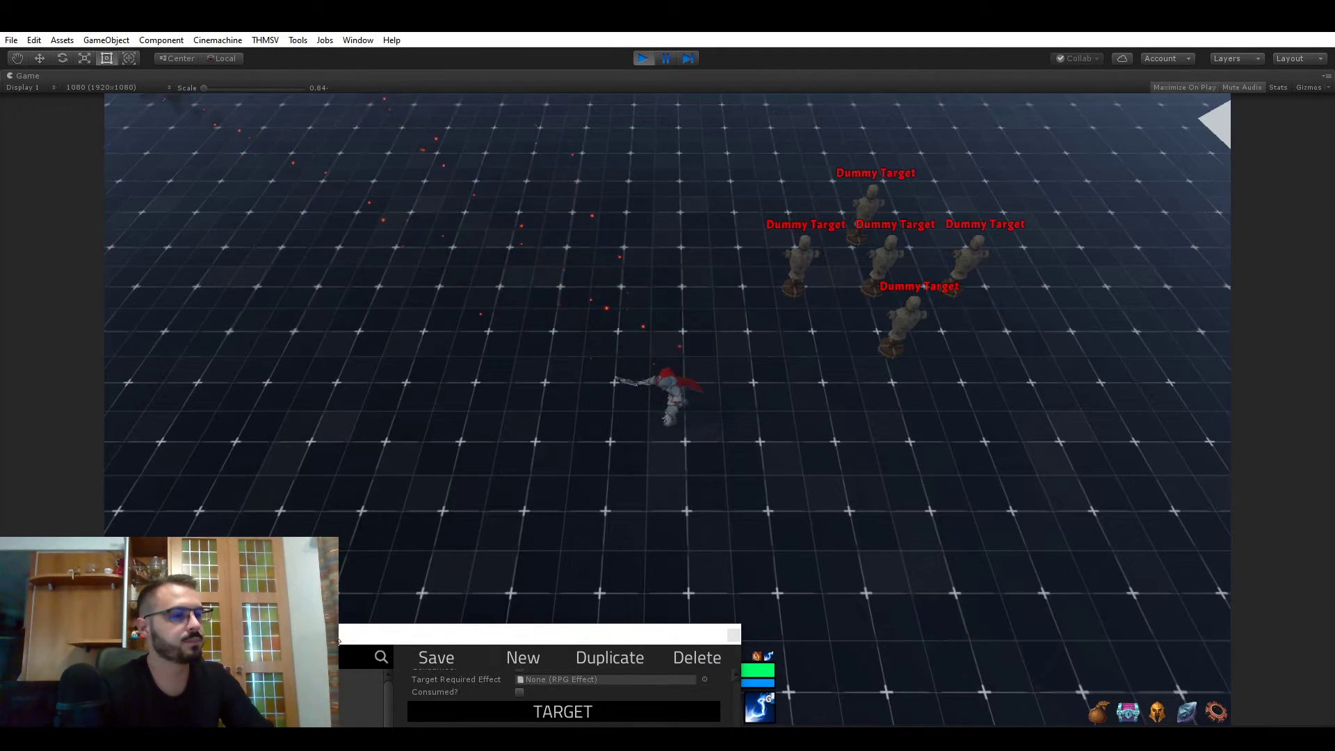
Bring RPG Builder back into view and open the Target settings of the Fireball ability's Rank 2
drag(341, 633, 505, 137)
click(440, 360)
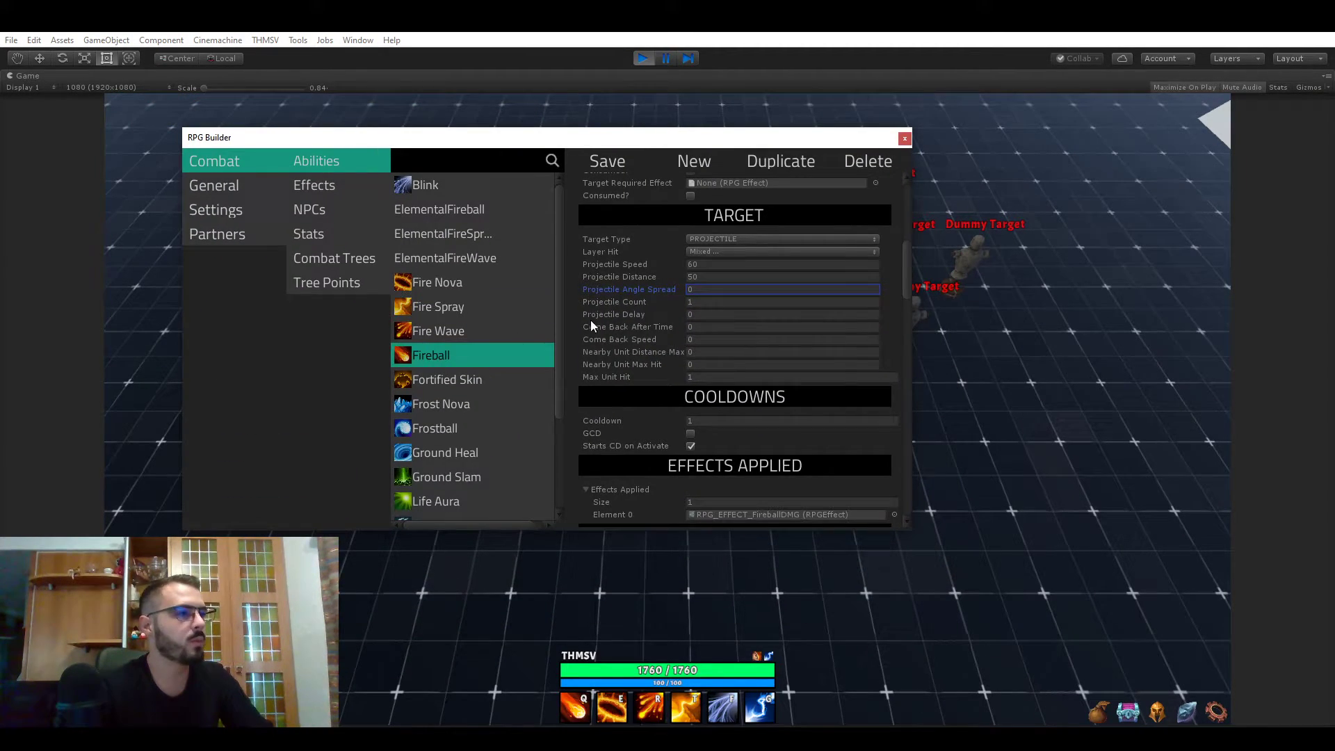
scroll(661, 299, up, 4)
scroll(629, 306, up, 3)
click(626, 315)
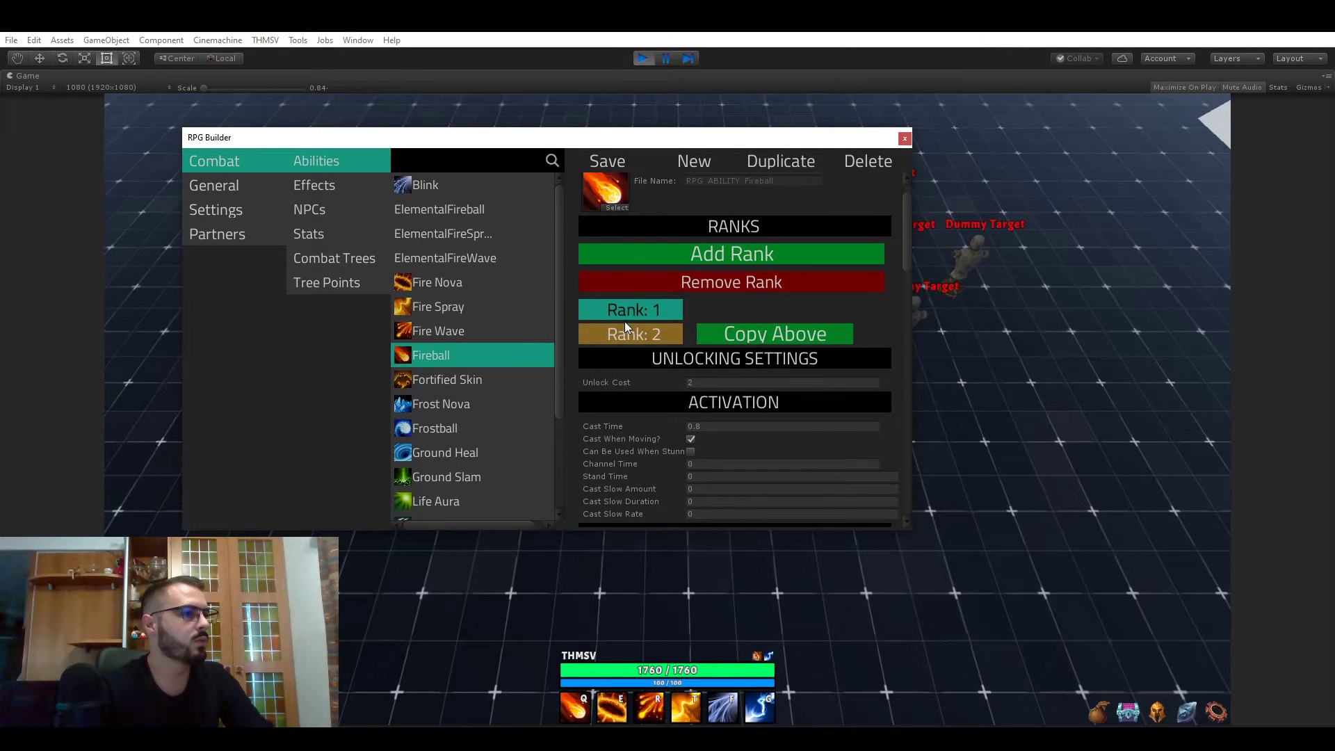
click(624, 336)
scroll(636, 362, down, 7)
scroll(667, 347, down, 2)
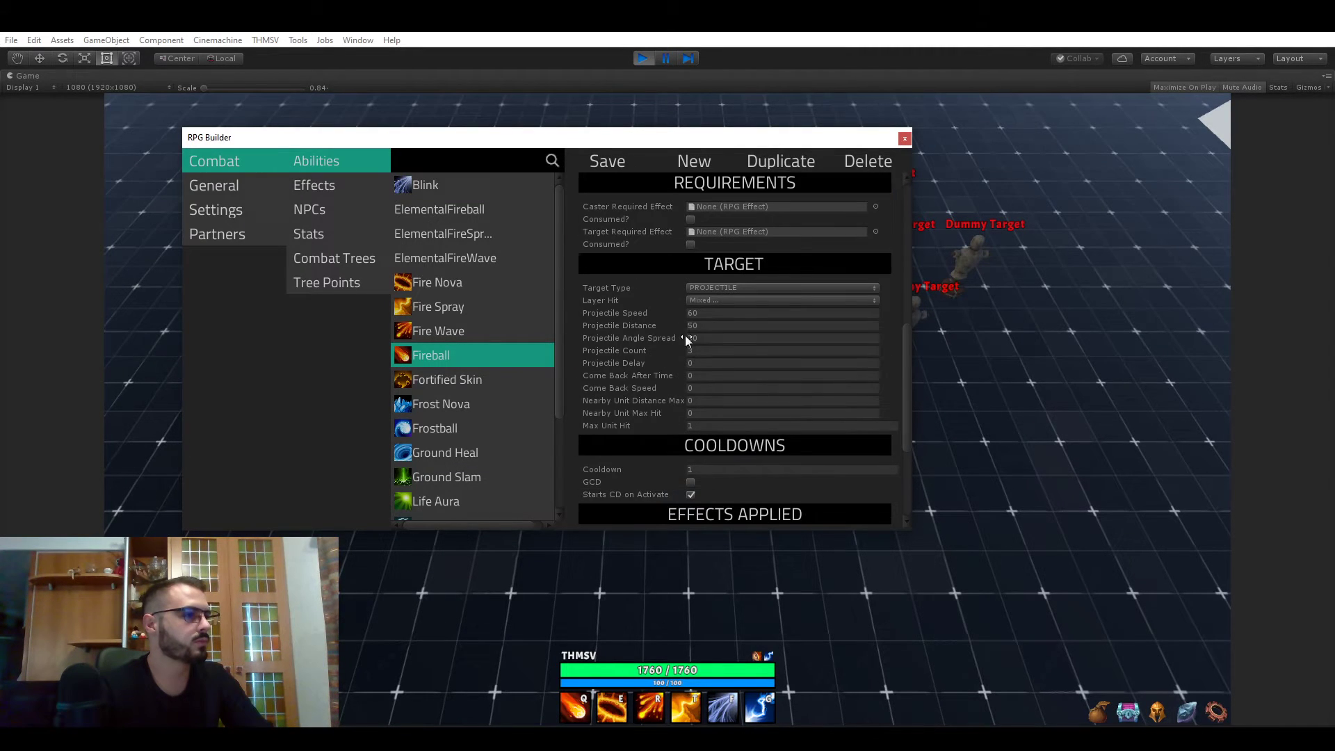
Set Fireball Rank 2's Projectile Angle Spread to 180, Projectile Count to 50 and Max Unit Hit to 10, and save the ability
click(716, 340)
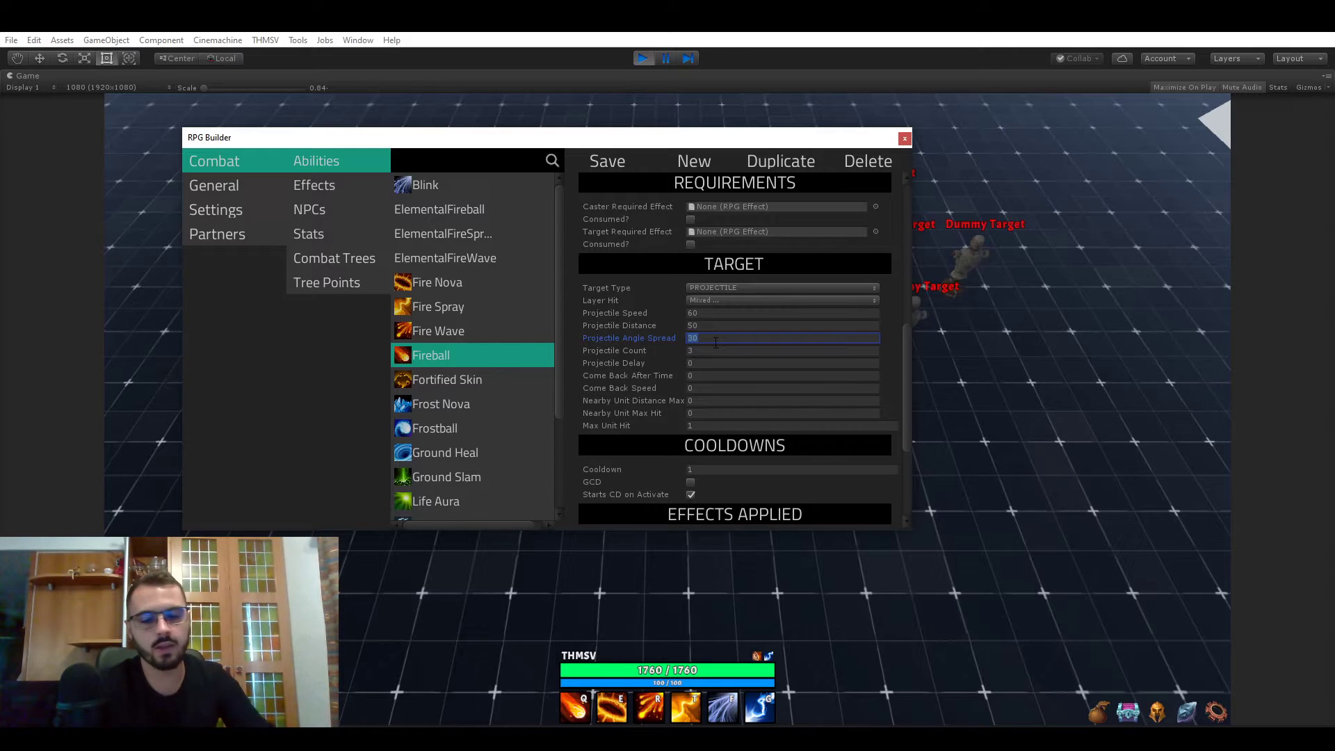
text(180)
click(735, 351)
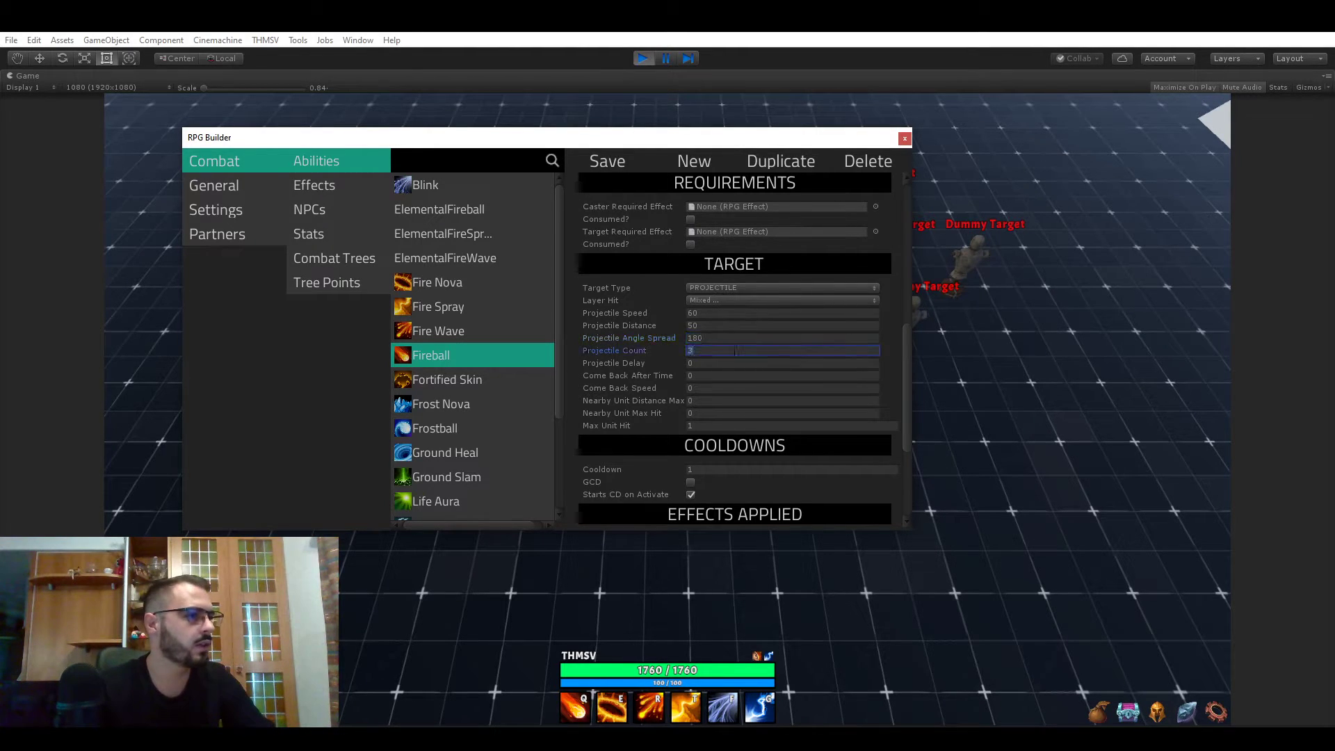
text(50)
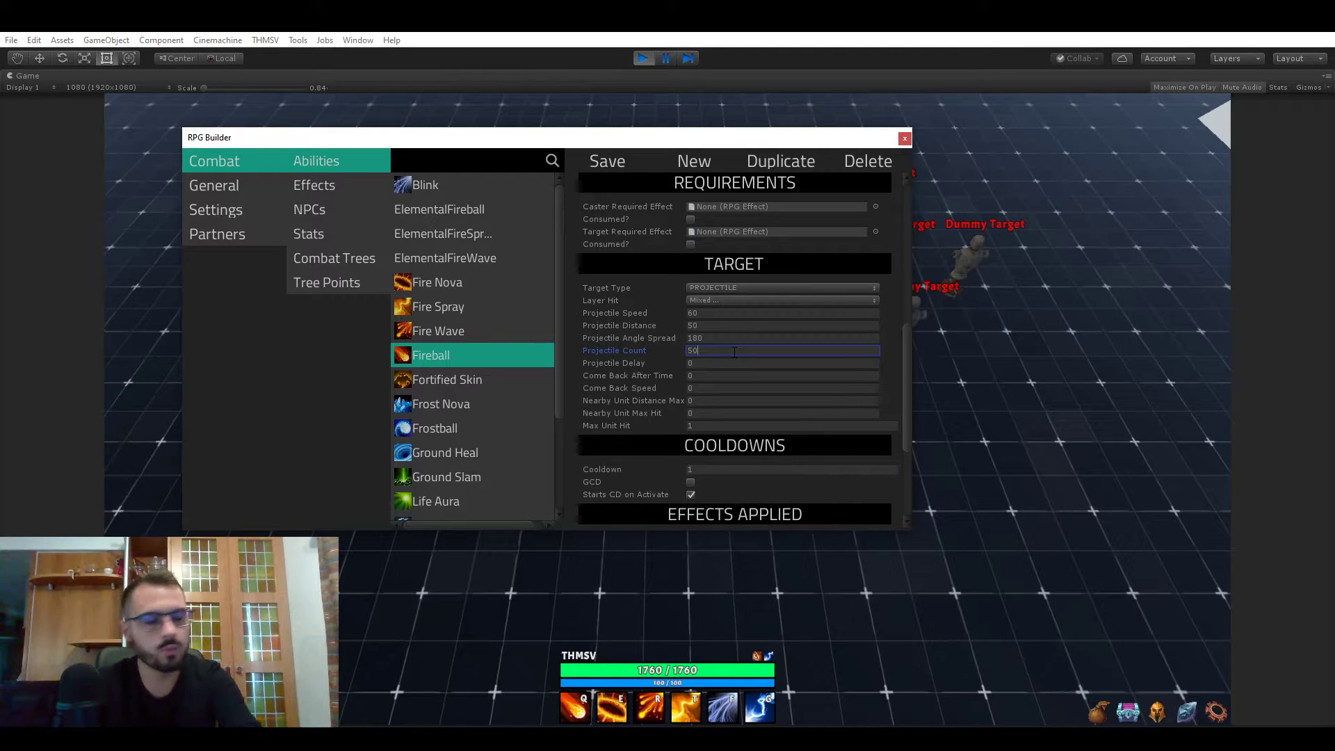
click(727, 426)
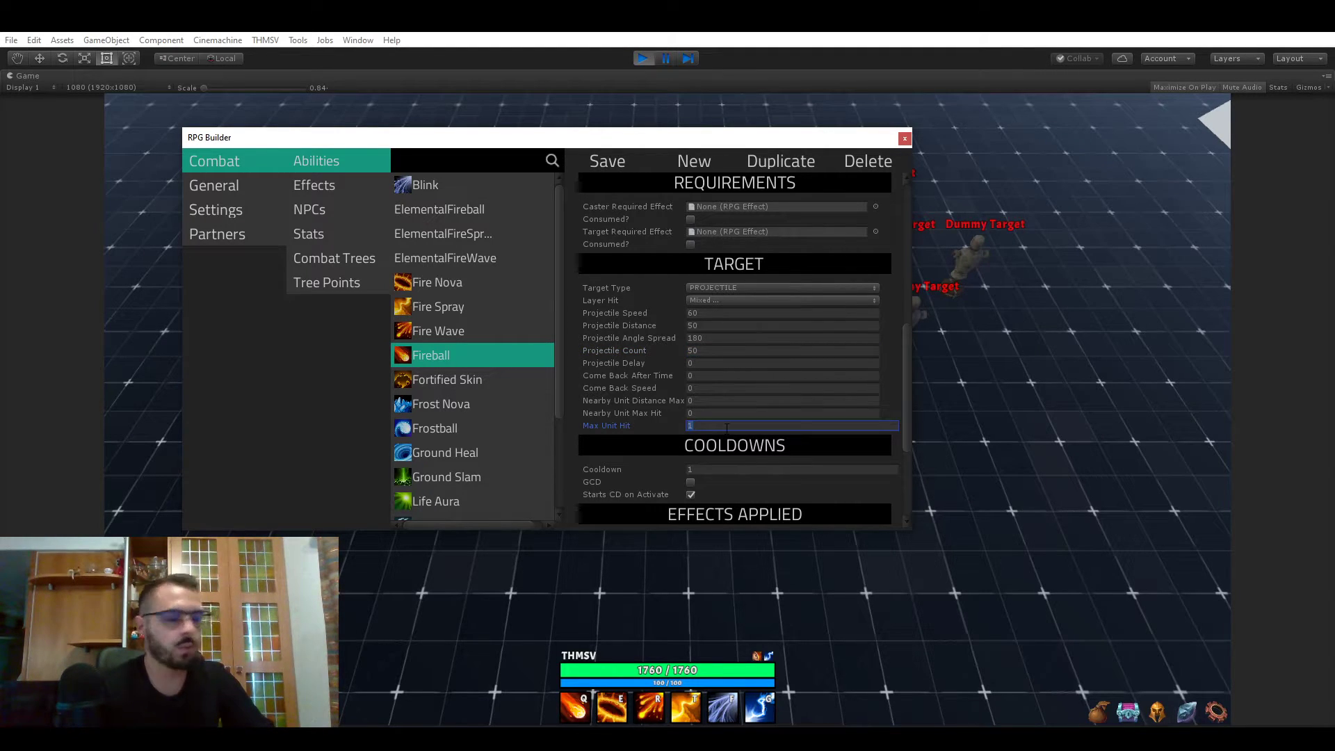
text(10)
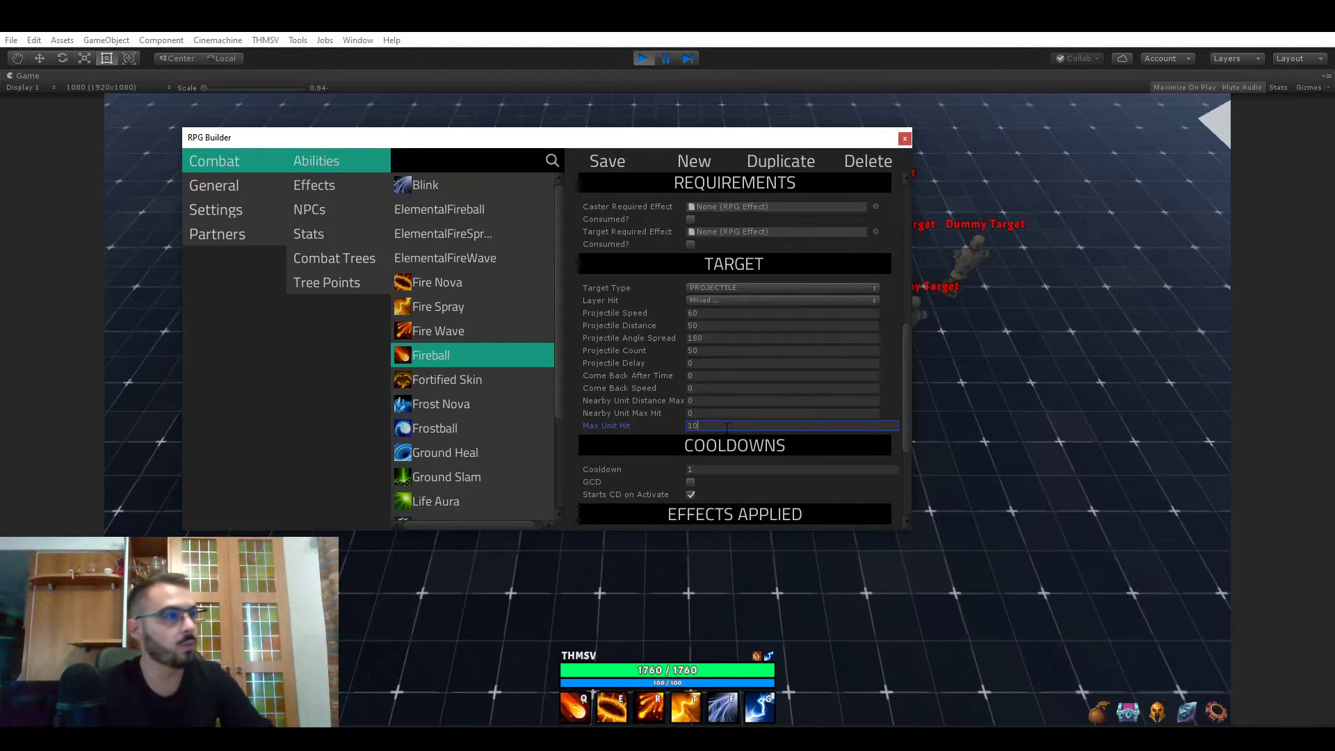
click(605, 162)
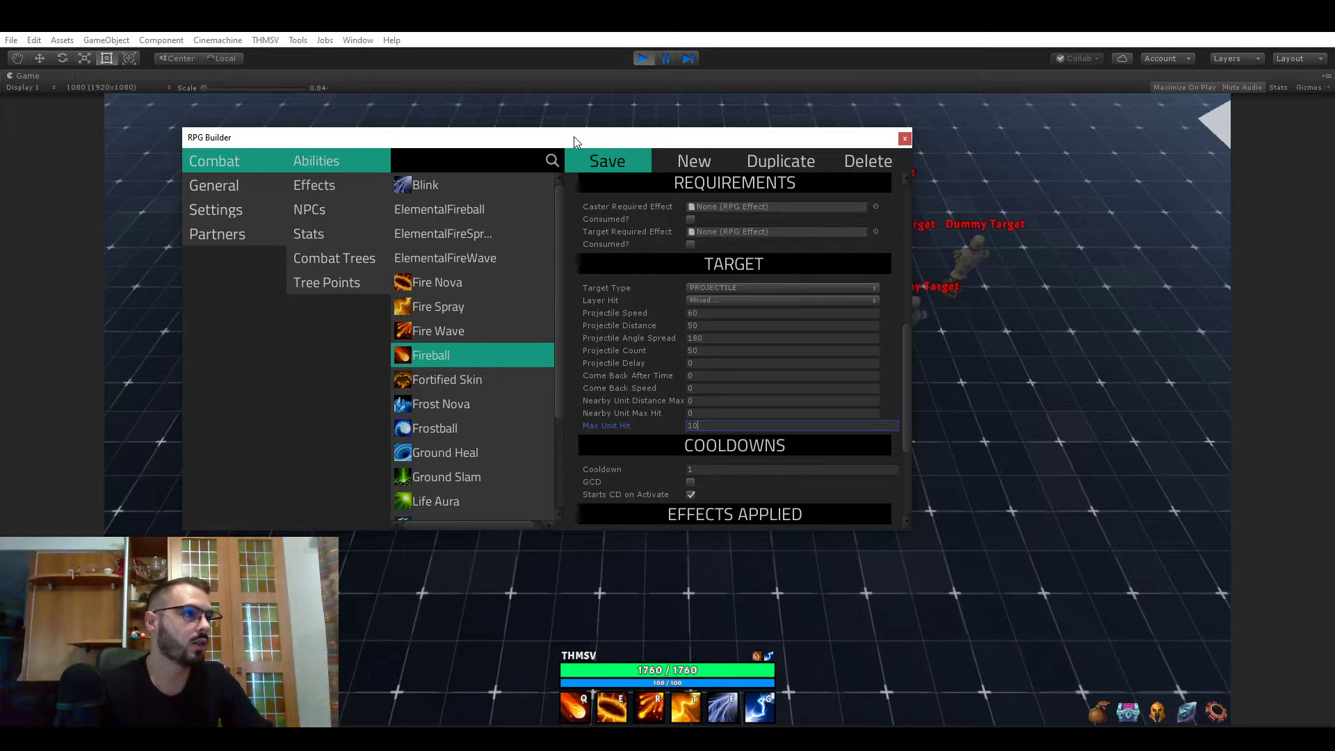
Close RPG Builder and repeatedly cast the modified Fireball in different directions, including at the dummy targets
drag(574, 137, 309, 450)
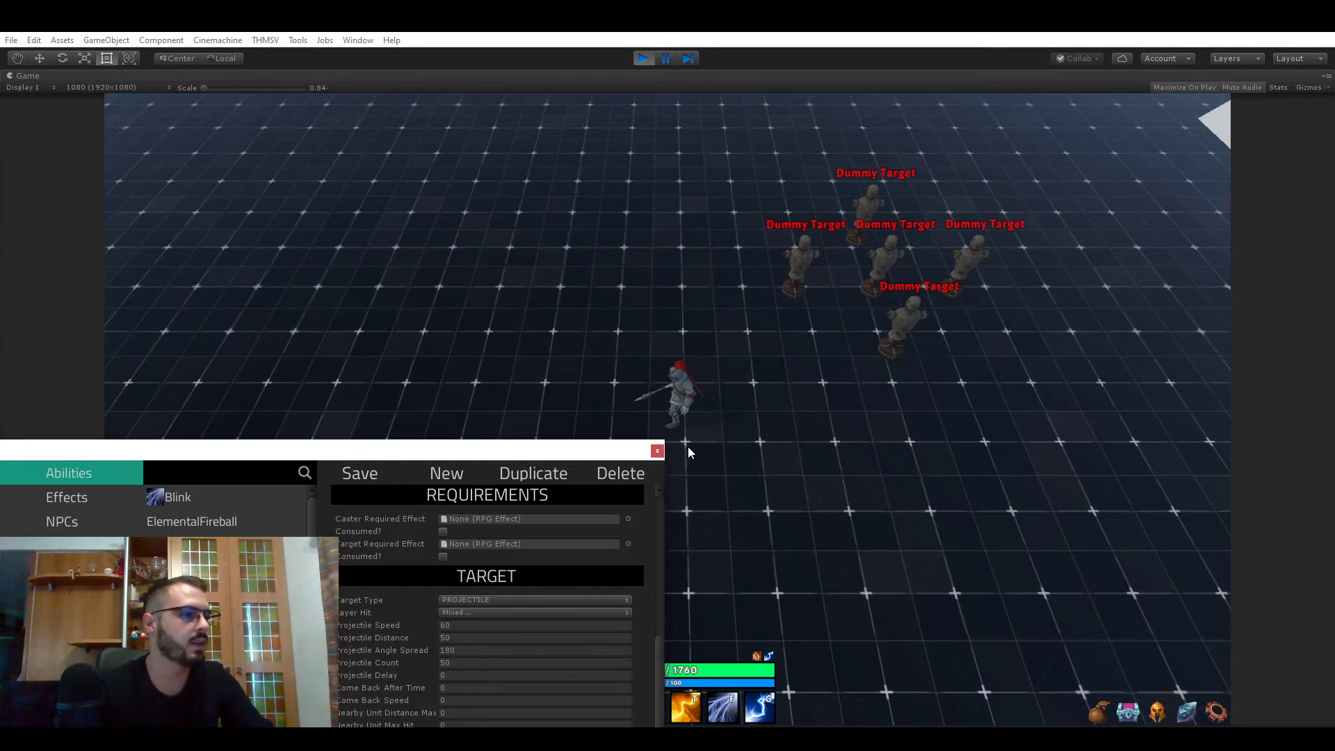
click(659, 455)
key(q)
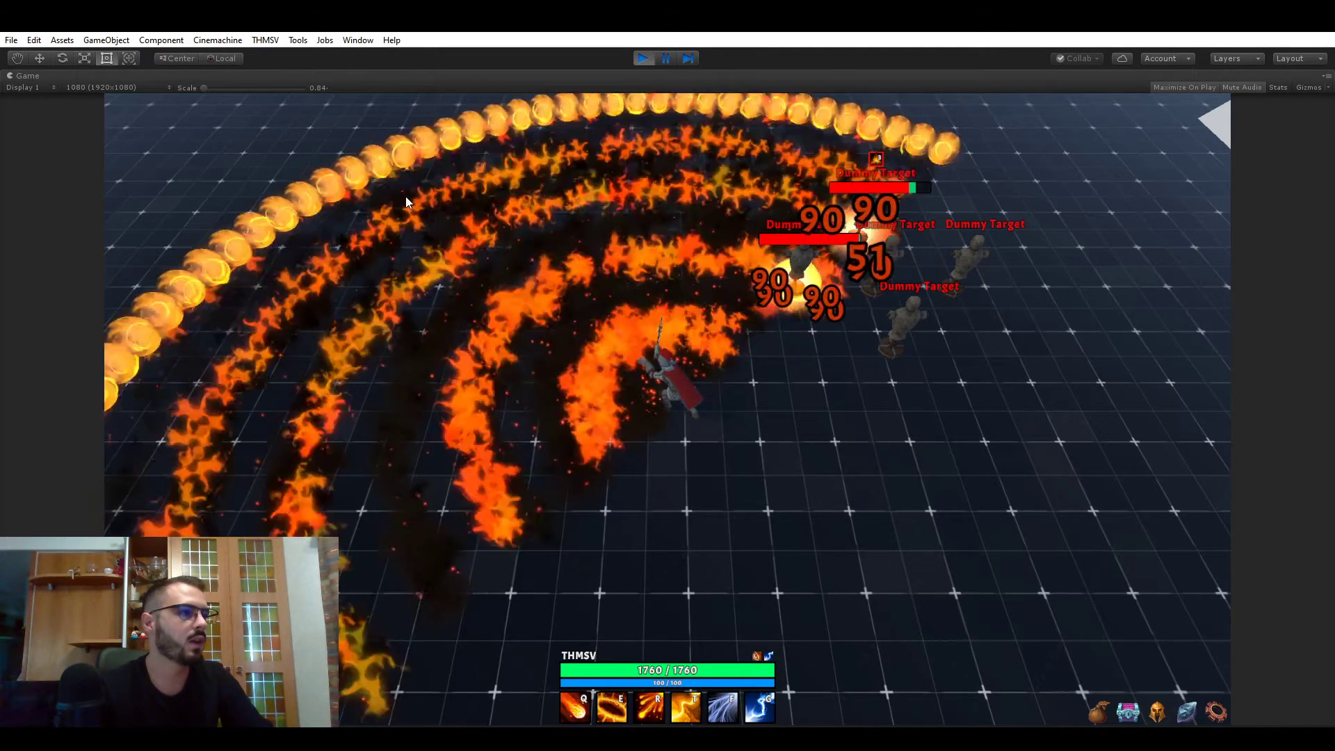
key(w)
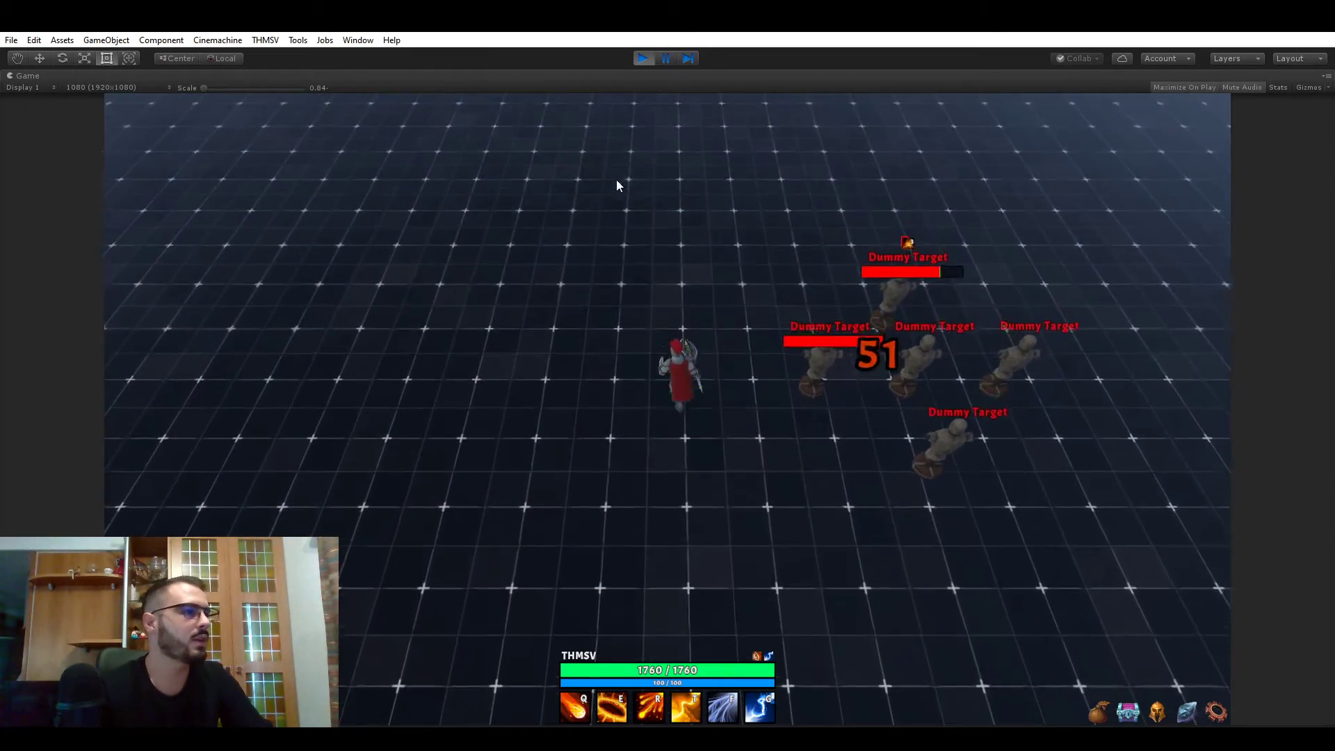
key(q)
key(q)
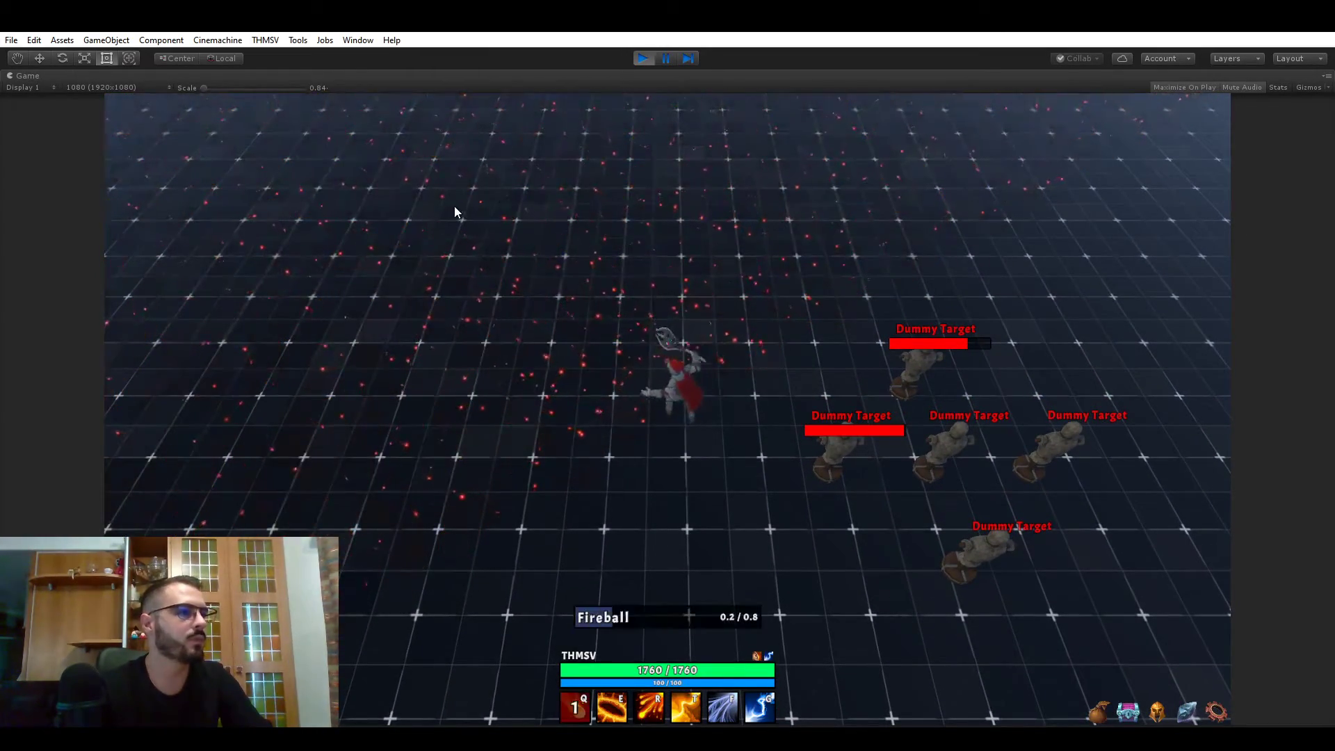
key(q)
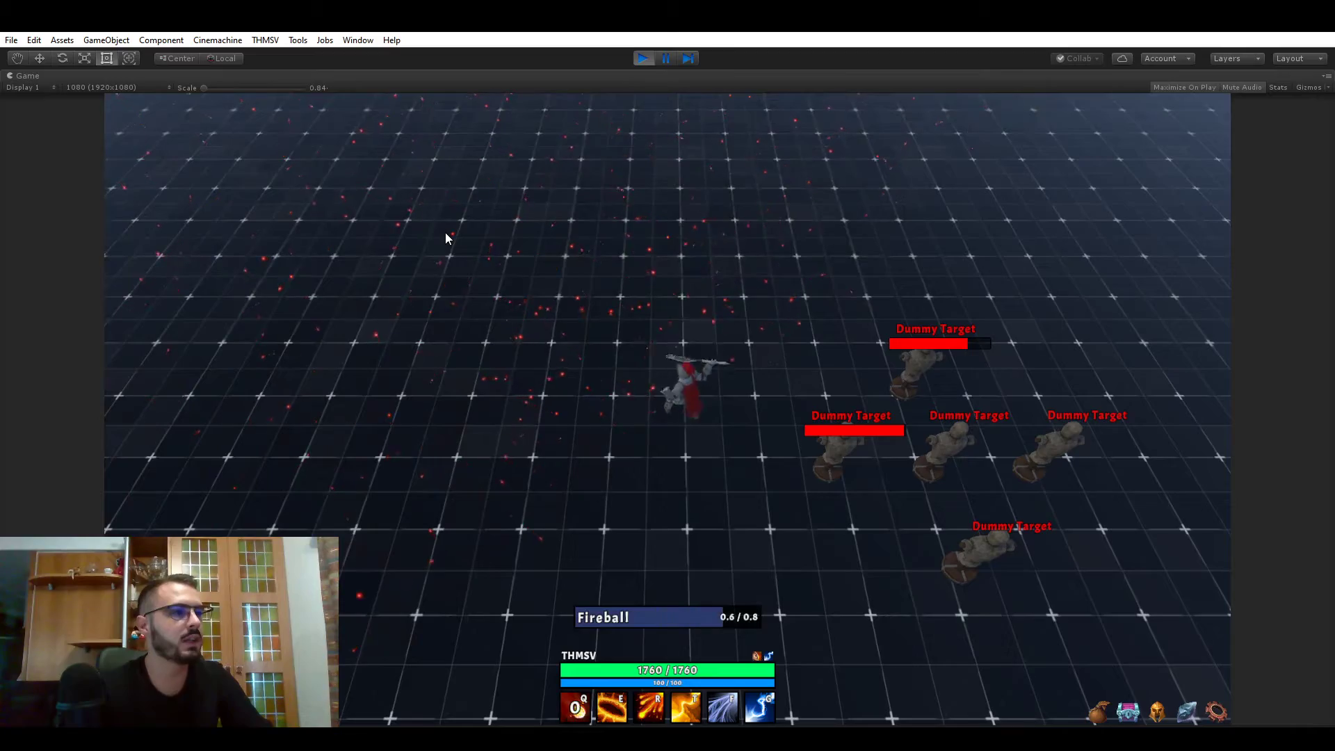
key(q)
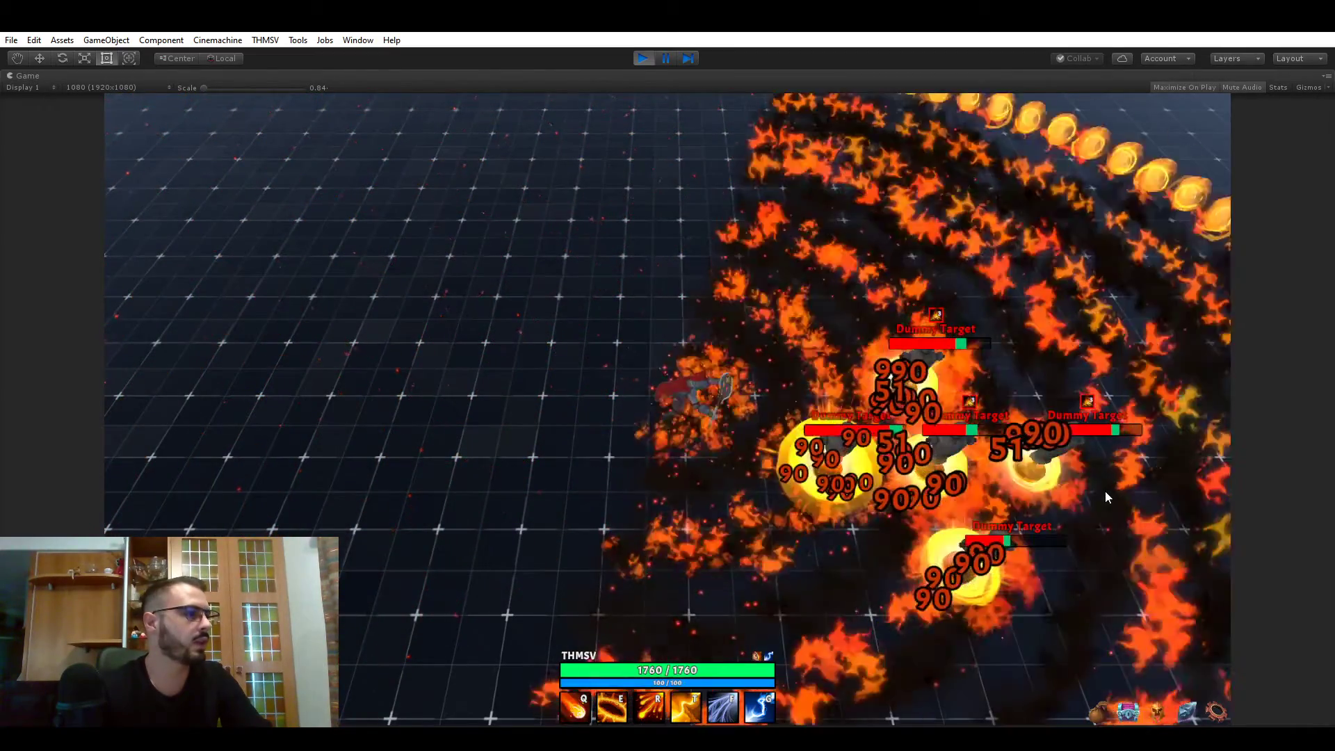
key(q)
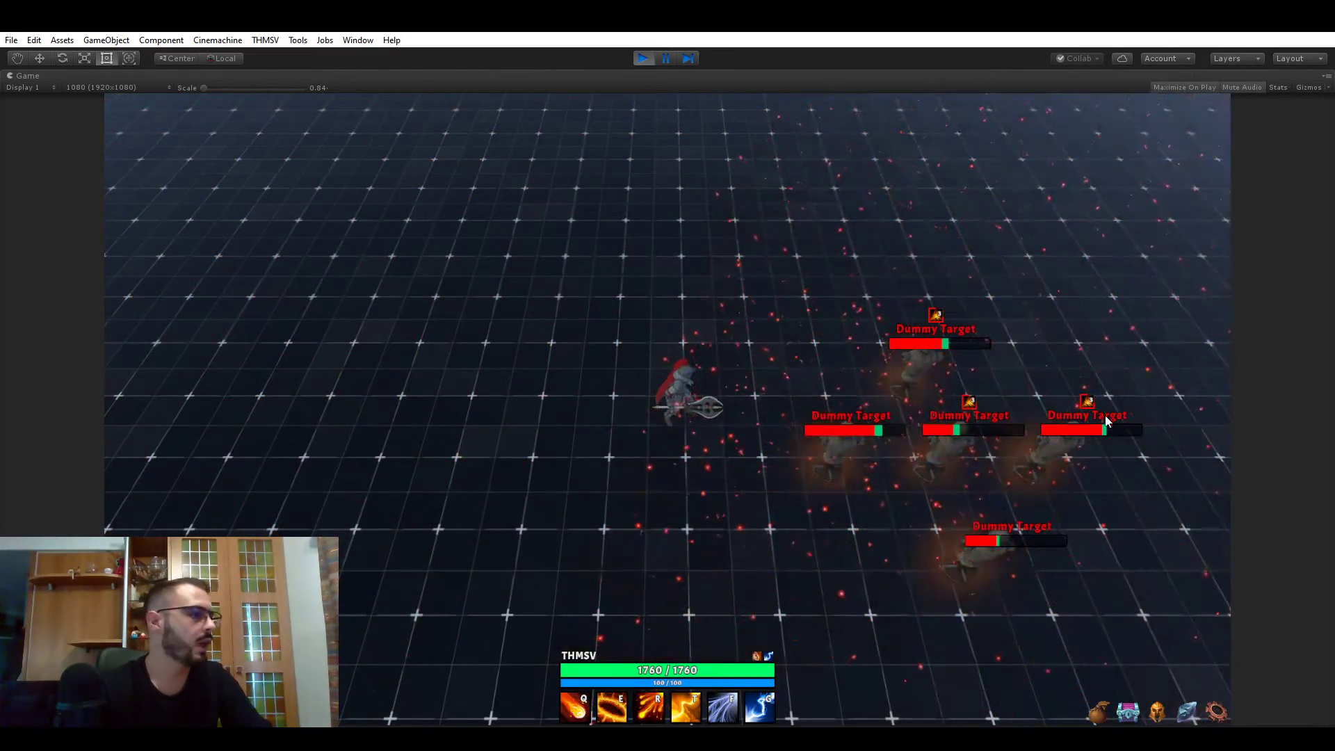
key(q)
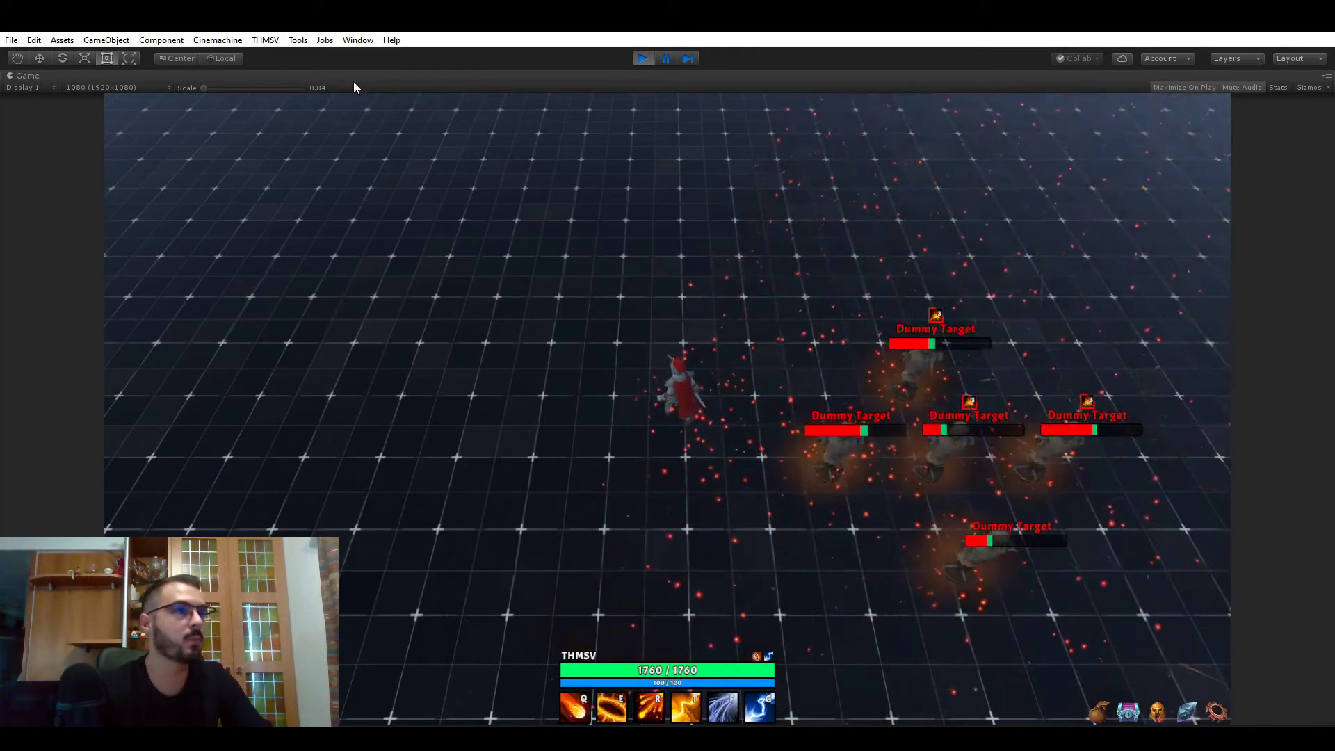
Reopen RPG Builder and bring up the Target settings of the Fireball ability's Rank 2
click(265, 39)
click(275, 56)
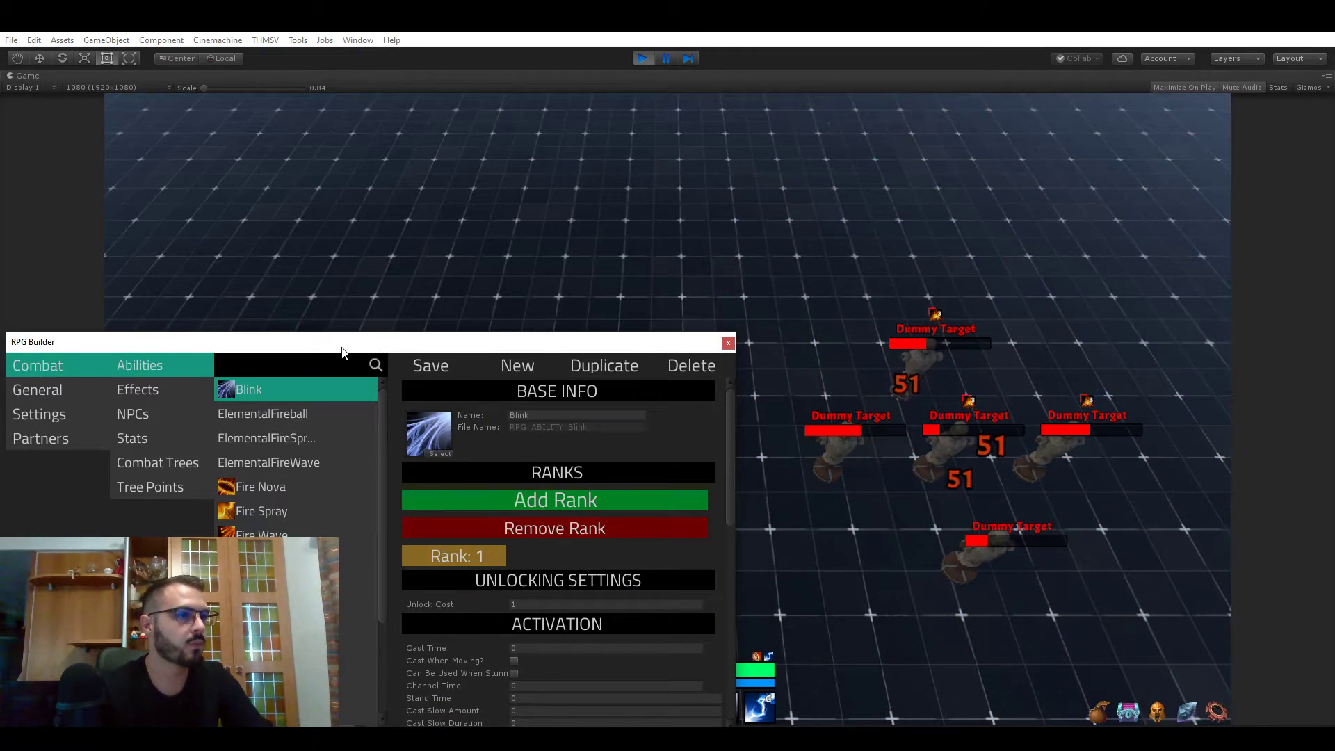
drag(339, 341, 543, 133)
click(481, 353)
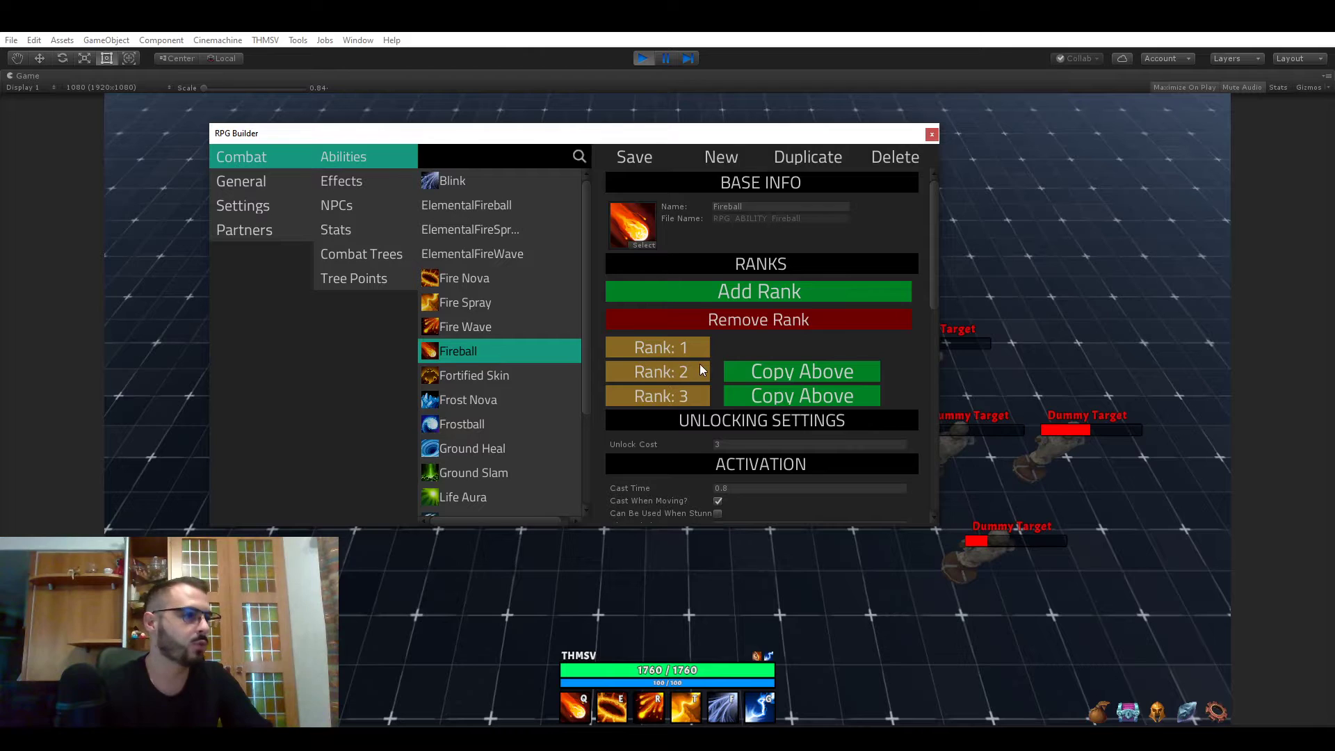
scroll(699, 364, down, 10)
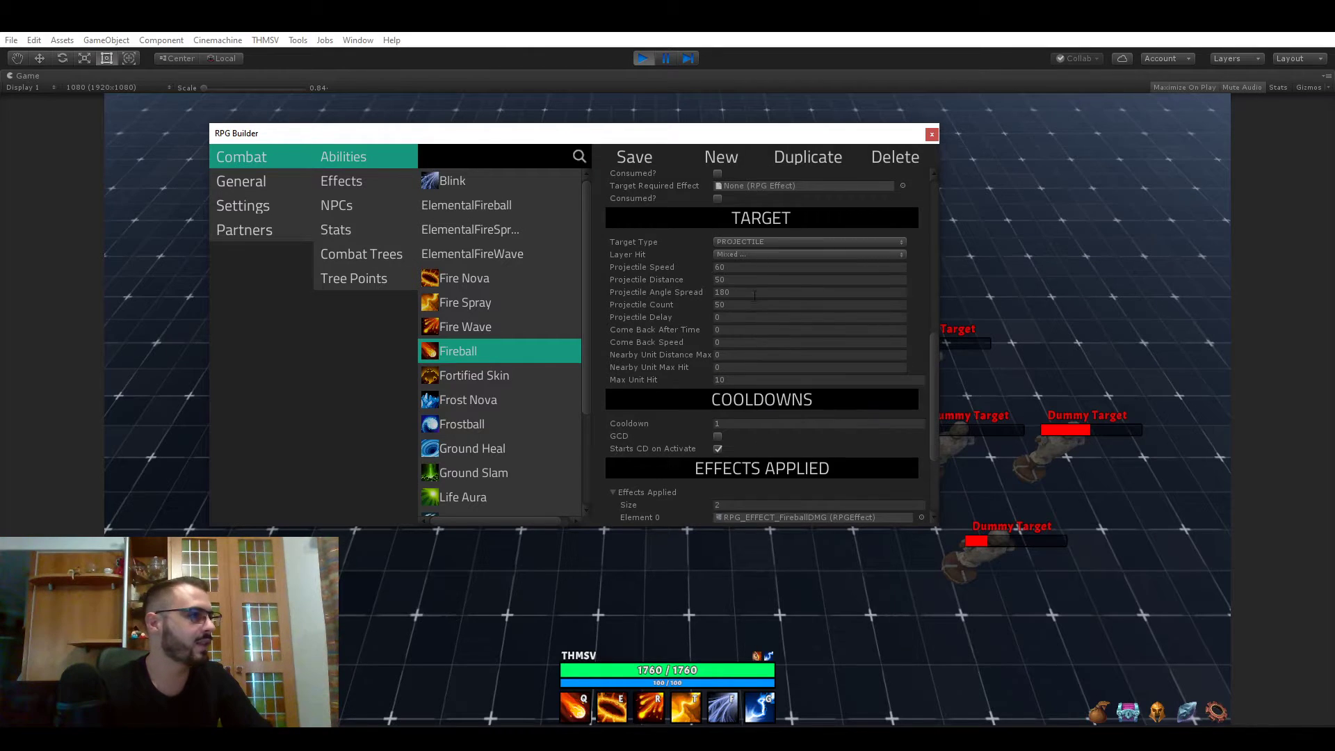
Set Fireball Rank 2's Projectile Angle Spread to 30, Projectile Count to 3 and Max Unit Hit to 1, and save the ability
click(740, 292)
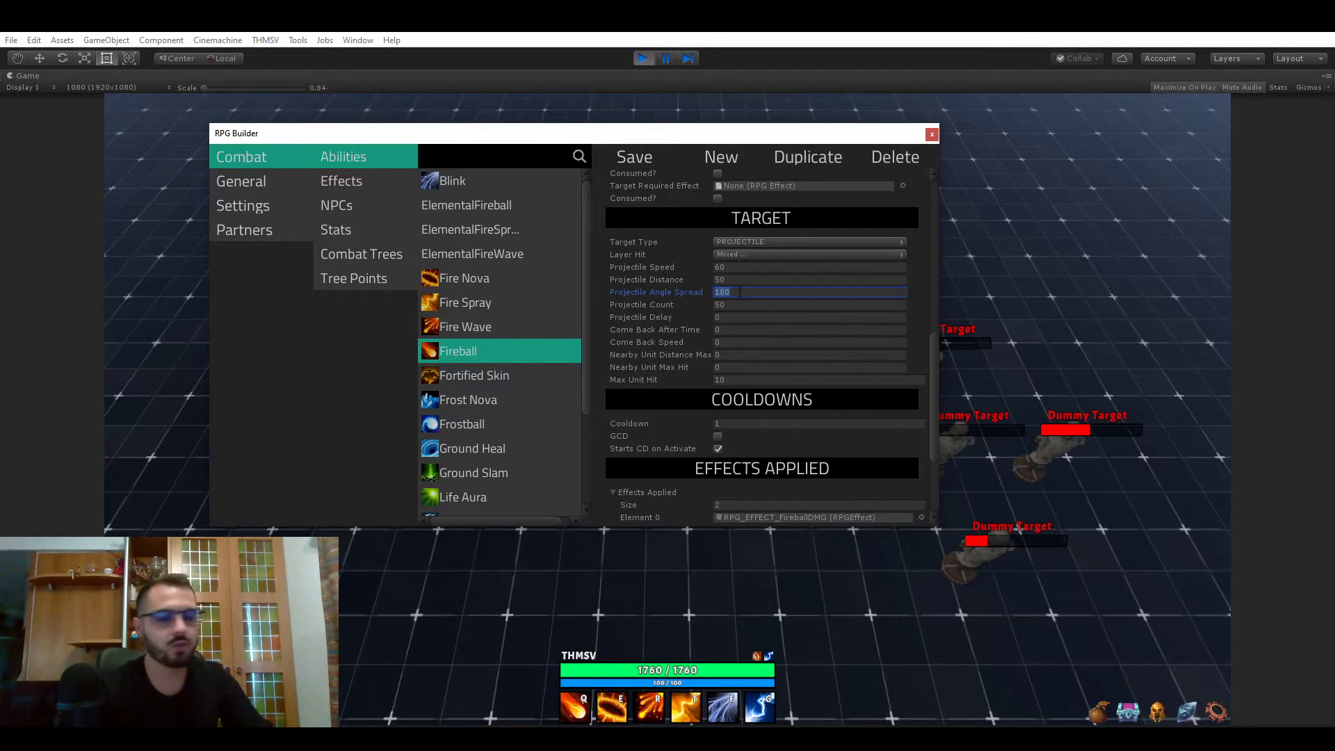
text(30)
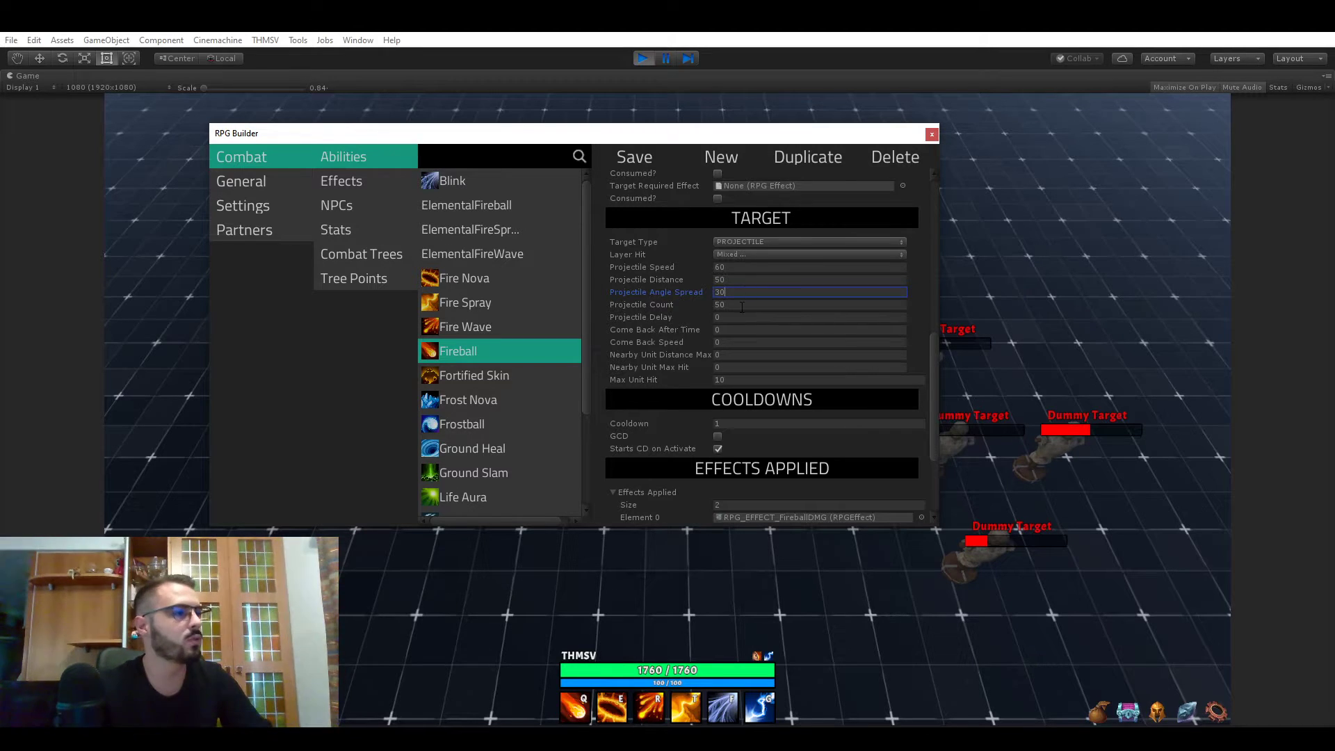
click(741, 306)
click(745, 380)
text(1)
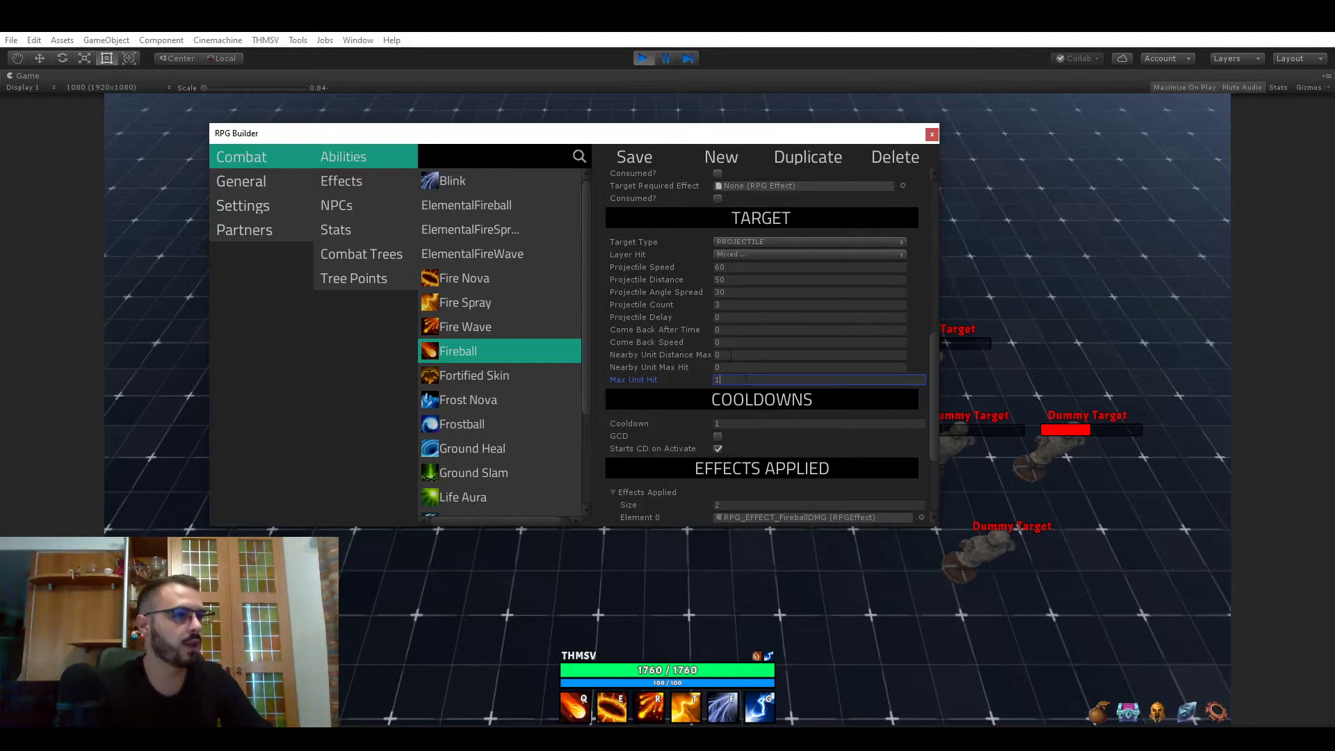
click(646, 159)
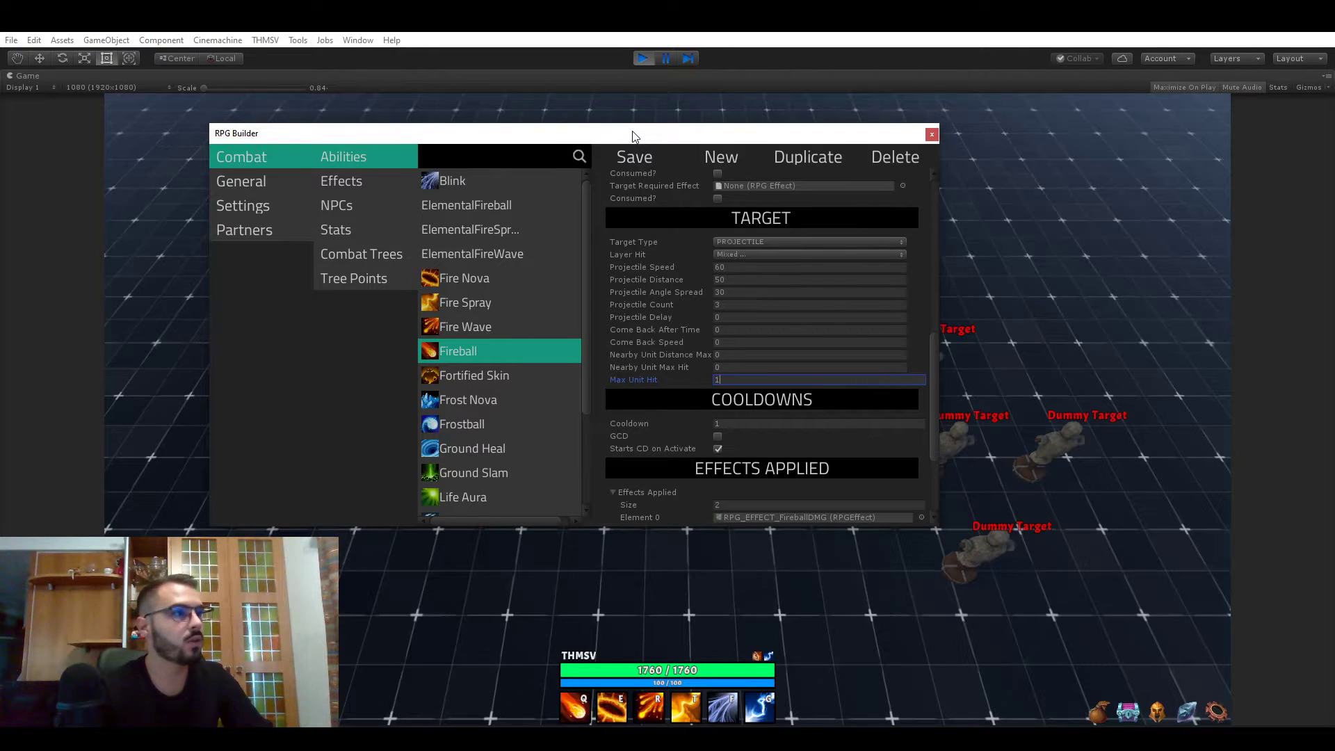
Move RPG Builder out of the way and cast the three-projectile Fireball across the empty ground and at the dummy targets
drag(633, 135, 762, 645)
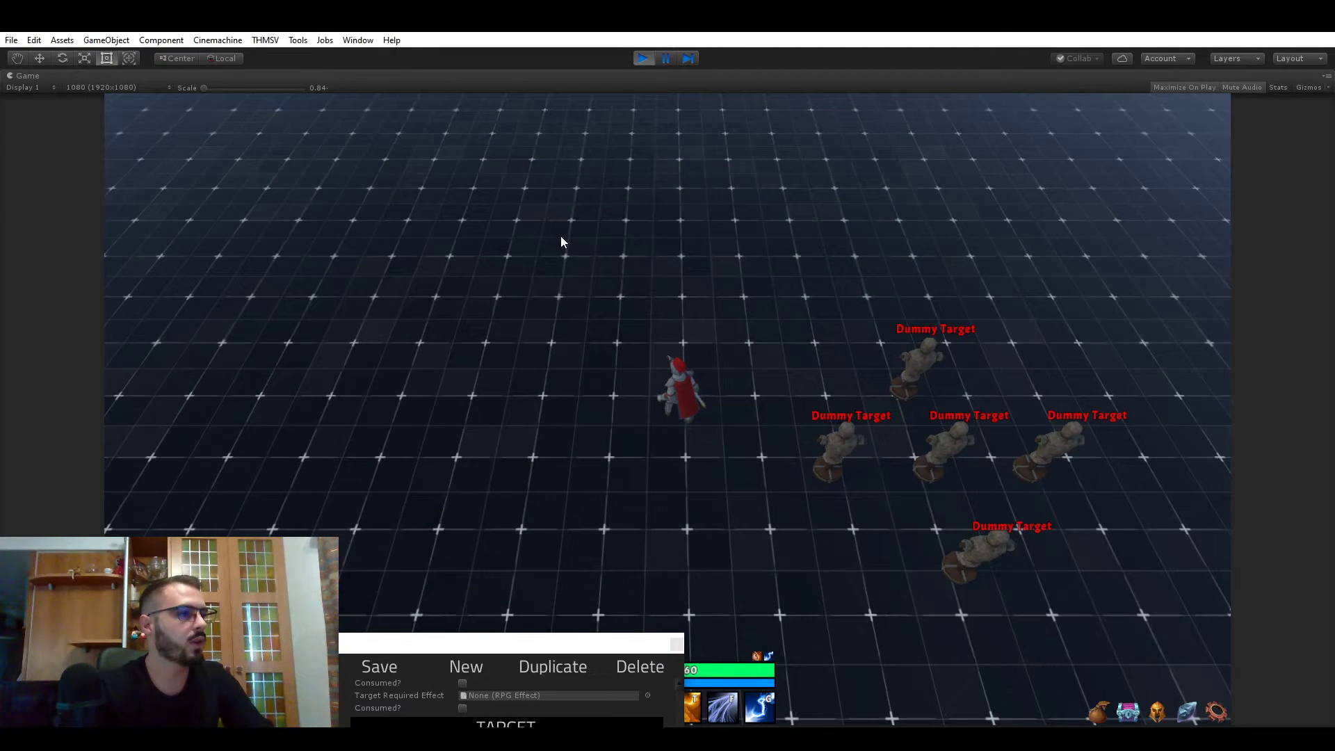
key(q)
key(q)
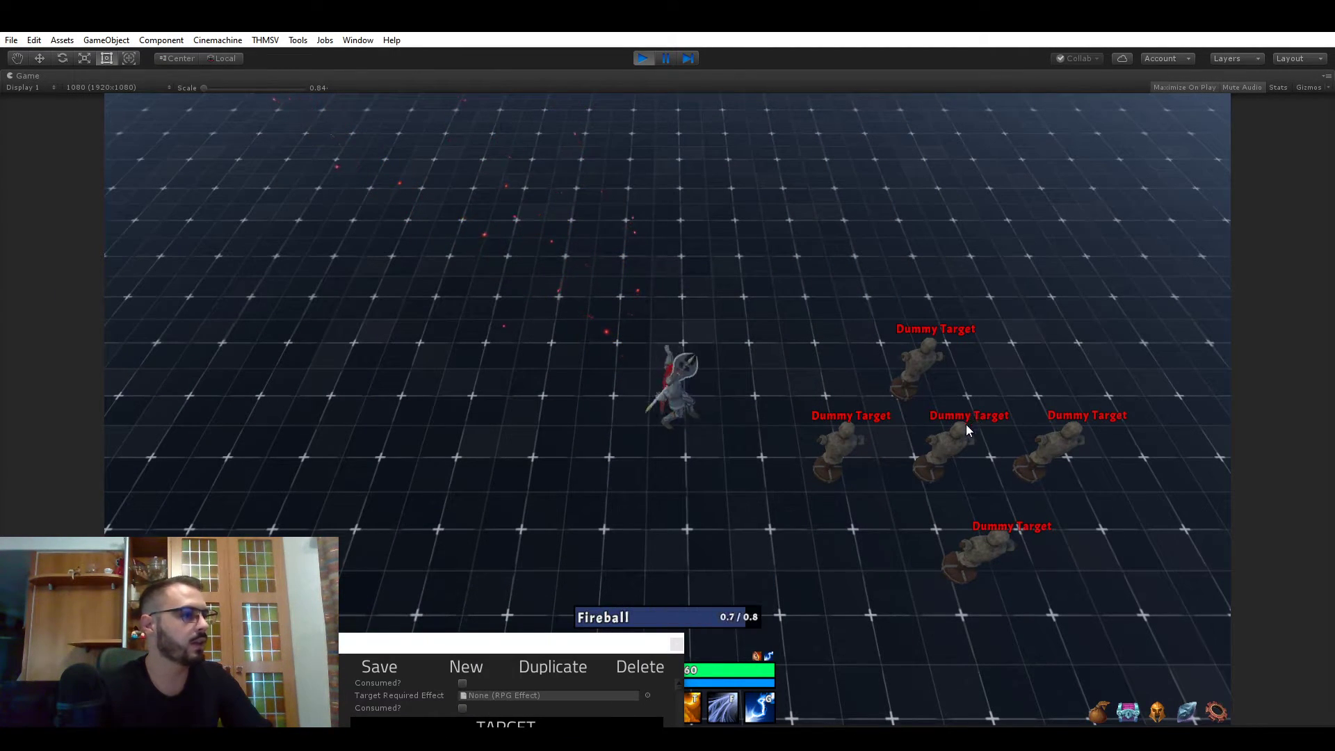
key(q)
Bring RPG Builder back into view, set Fireball Rank 2's Projectile Speed to 20 and save the ability
click(390, 642)
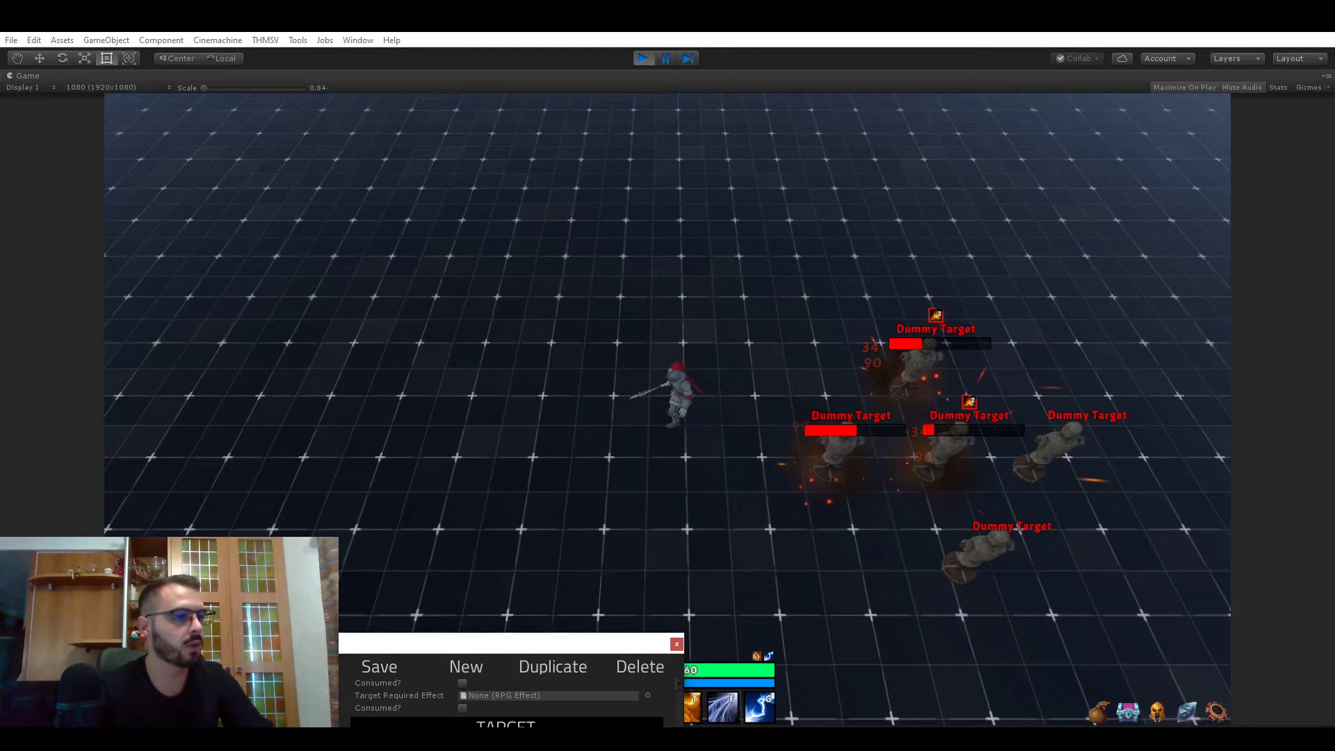
drag(499, 644, 631, 176)
click(631, 308)
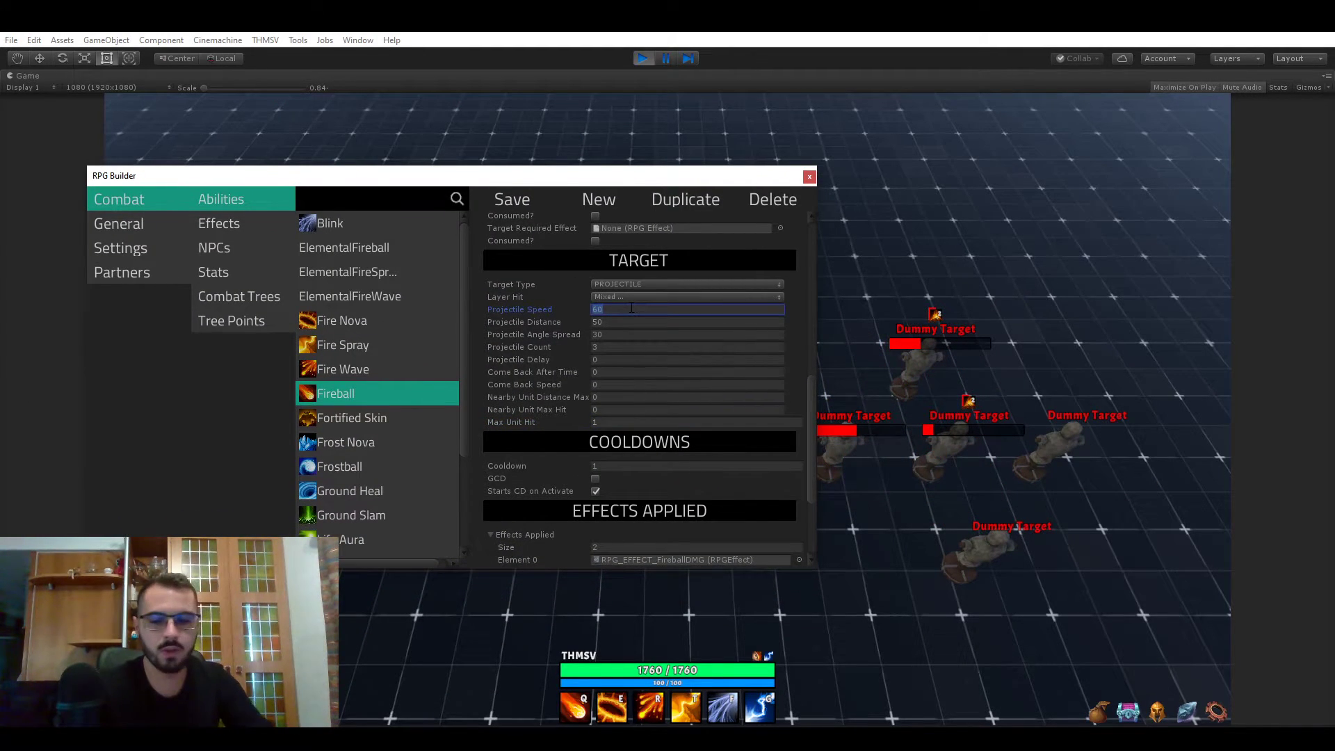
text(20)
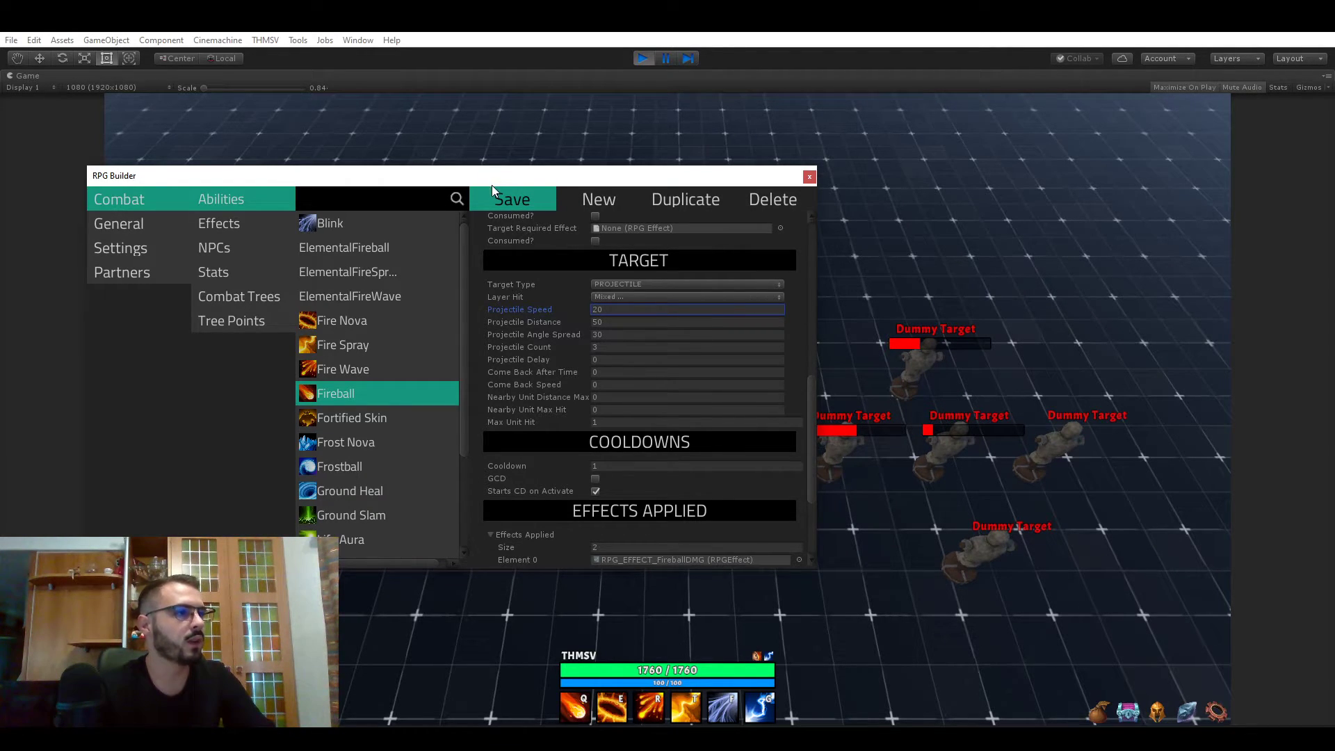
Clear RPG Builder from the play area and cast the slowed Fireball in several directions
drag(484, 176, 734, 575)
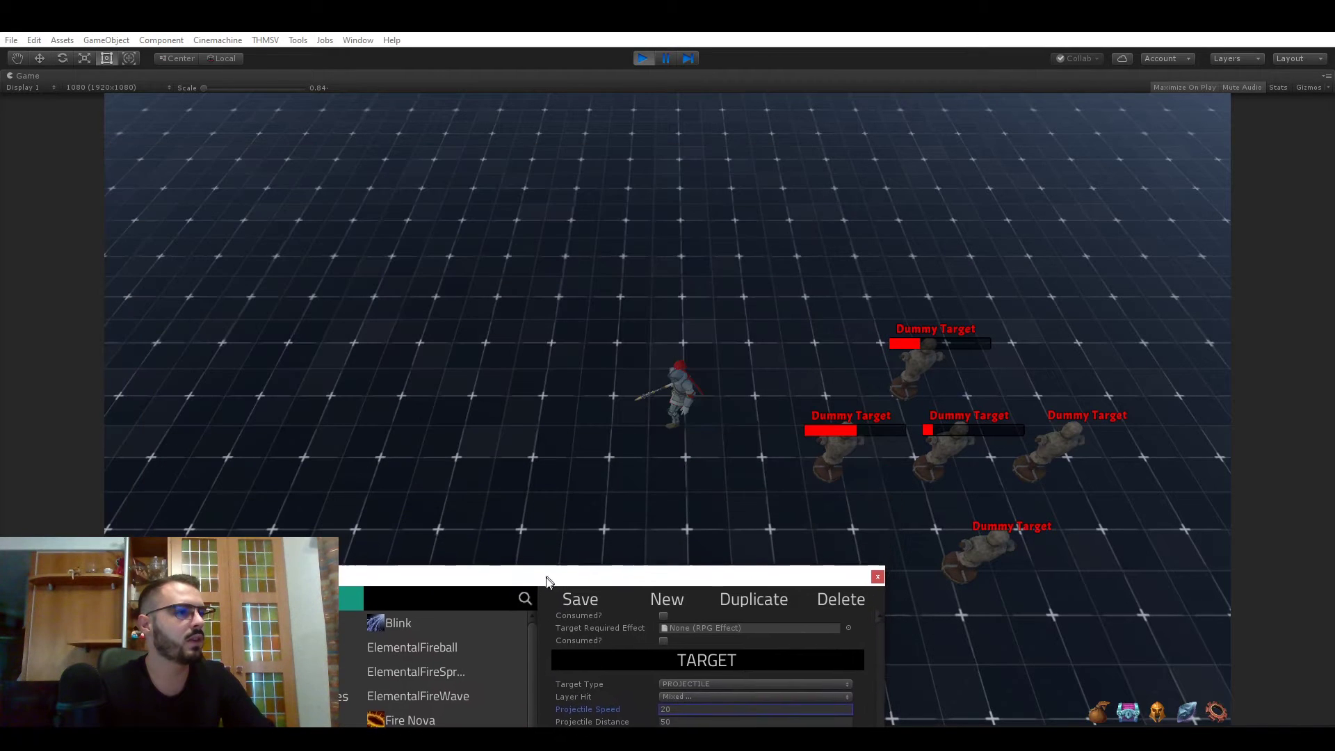
key(1)
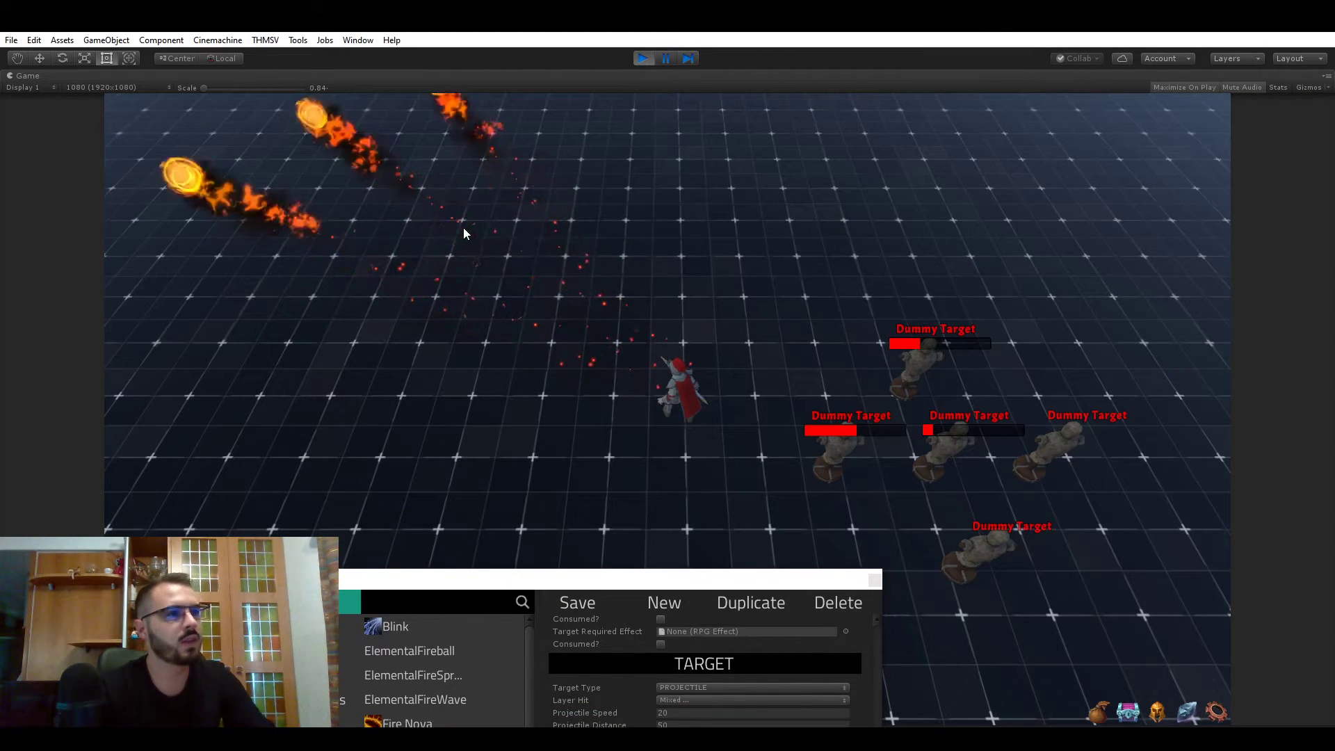
click(398, 246)
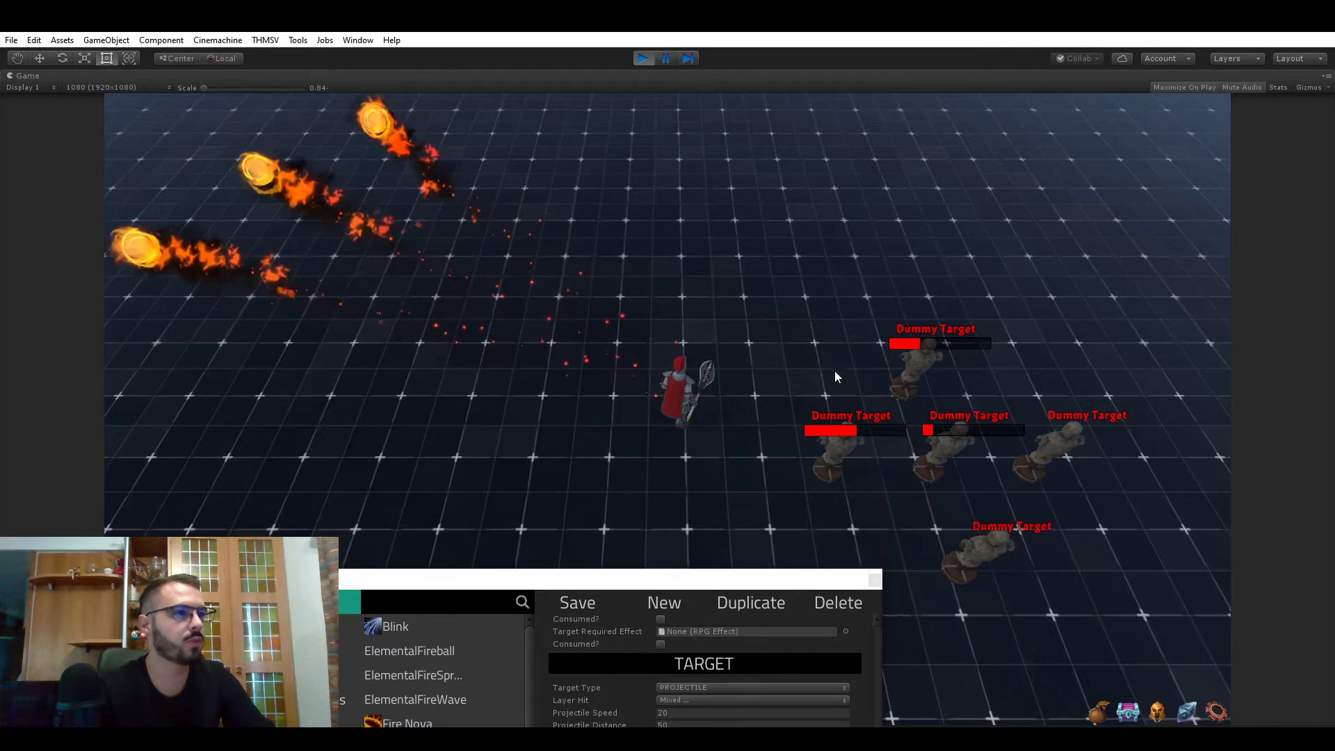
click(666, 234)
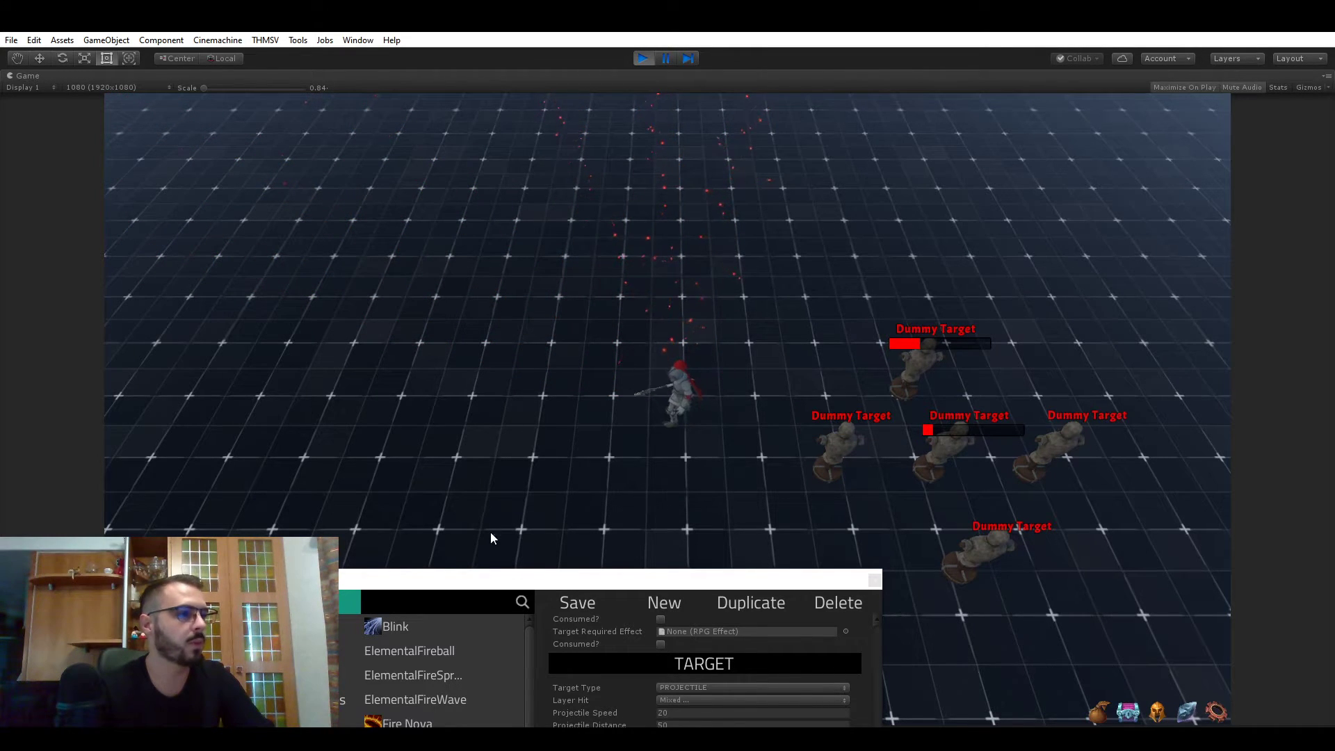
Set Fireball Rank 2's Projectile Speed to 100, save the ability and cast it across the empty ground
drag(478, 576, 414, 202)
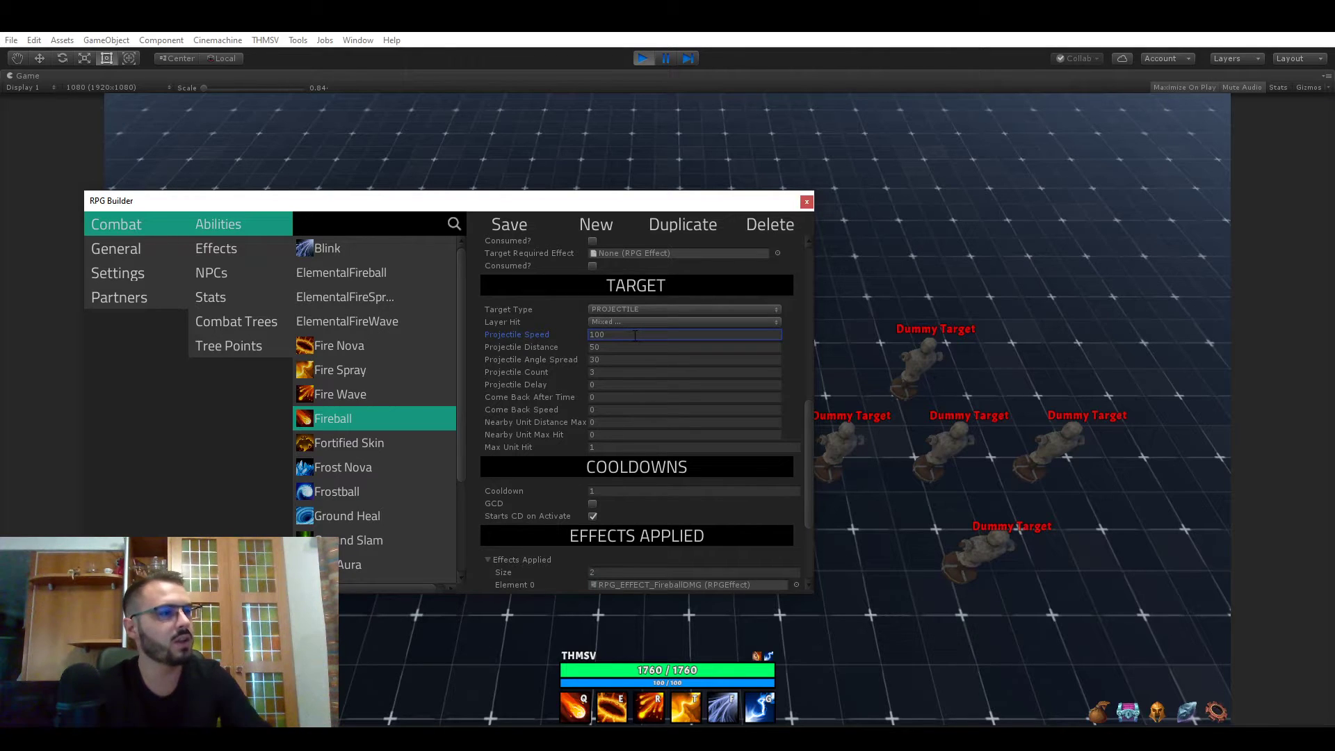
click(537, 233)
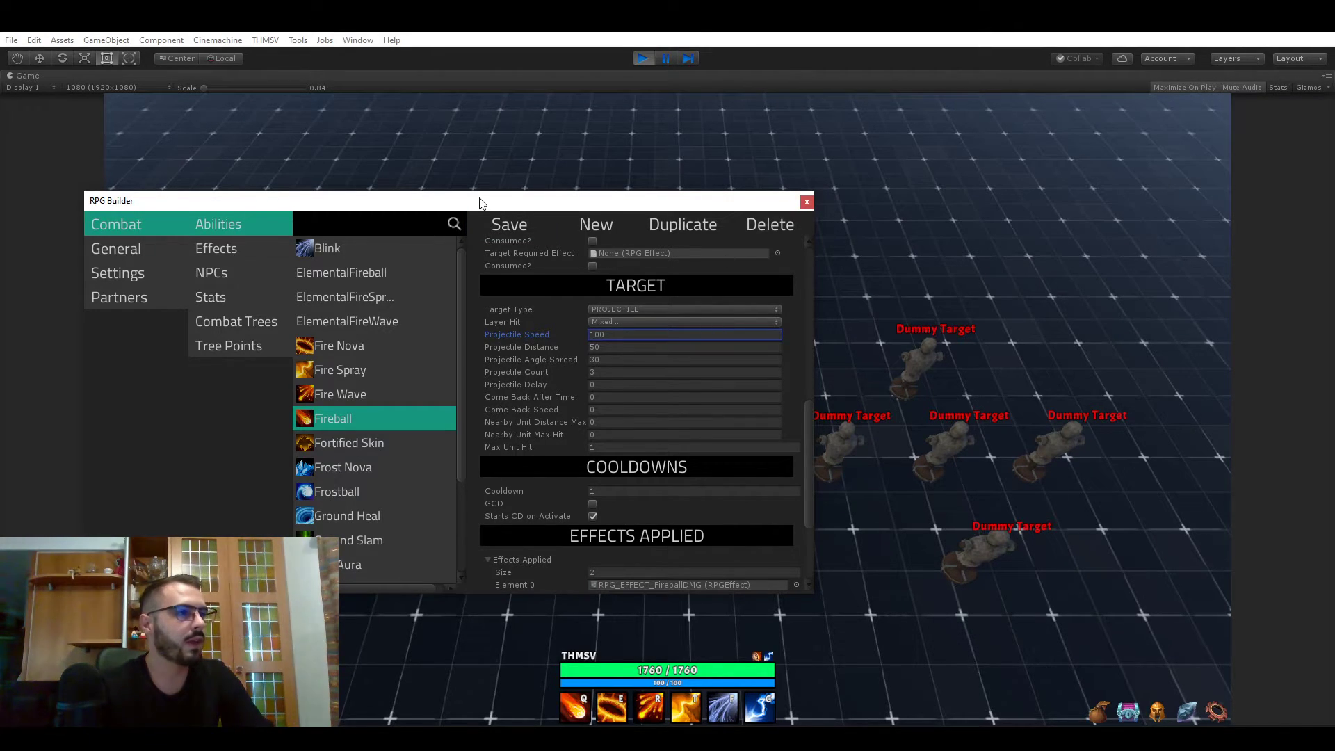
drag(479, 201, 416, 650)
click(491, 393)
key(q)
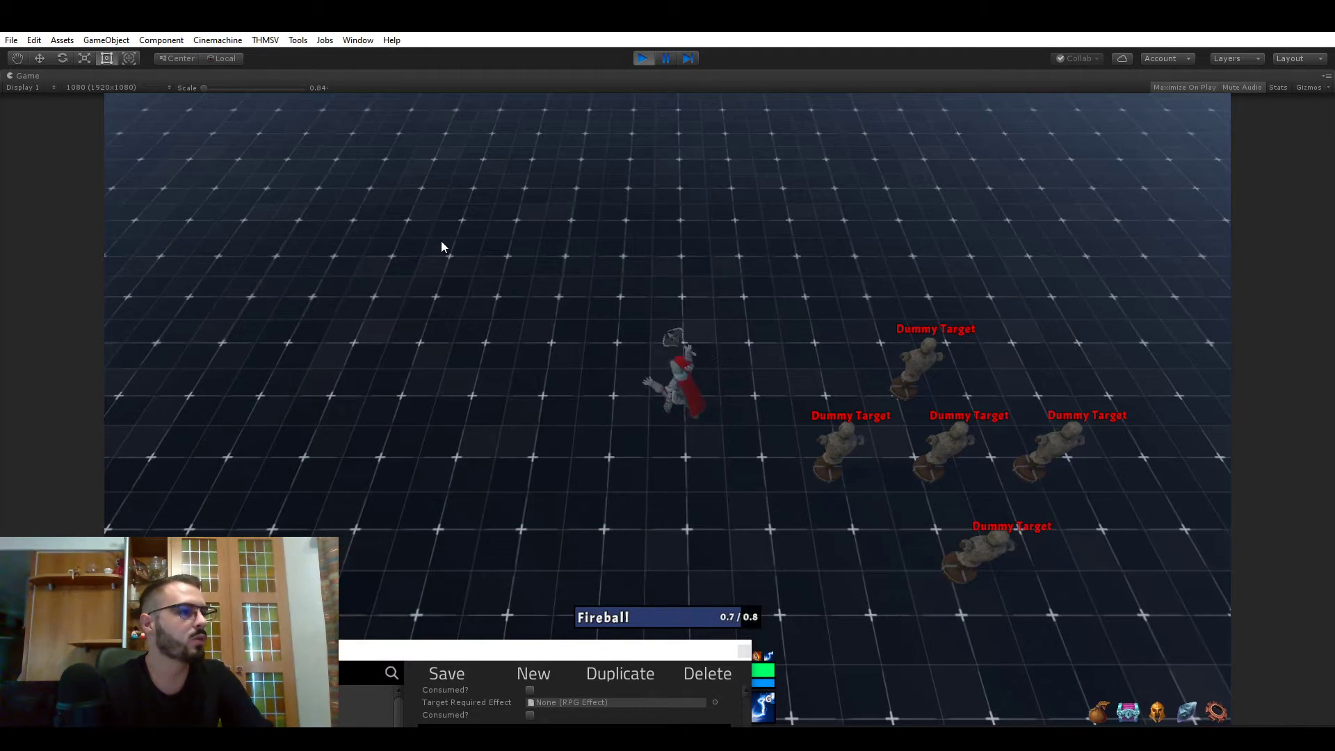
key(q)
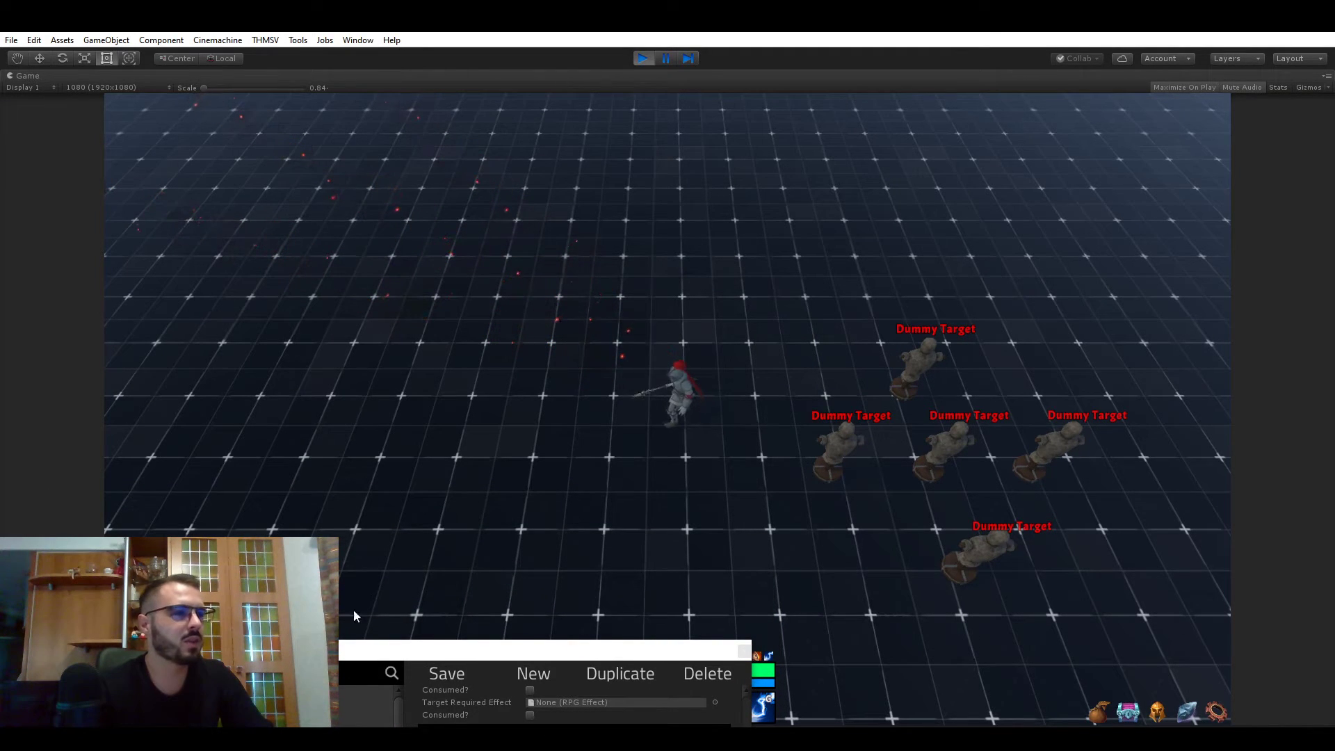
Return to RPG Builder, set Fireball Rank 2's Projectile Speed to 60 and save the ability
drag(362, 650, 460, 235)
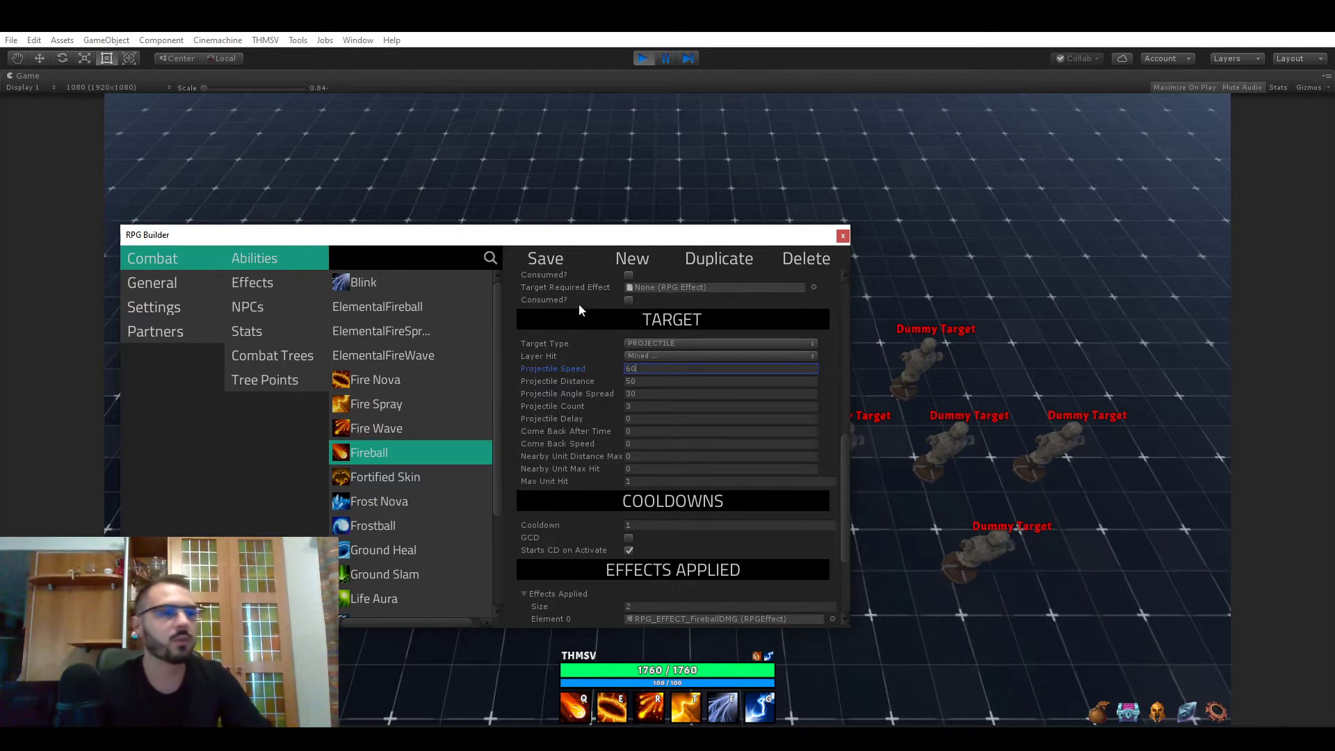
click(548, 260)
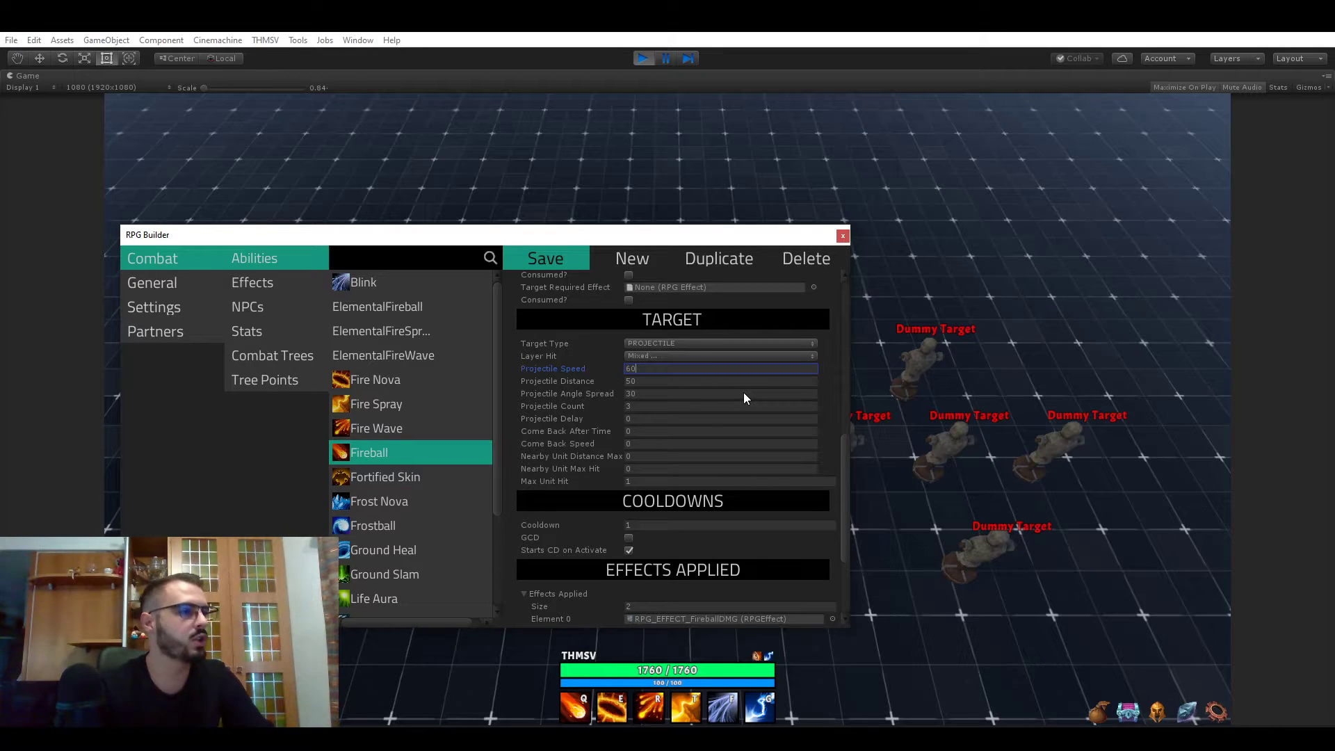
Switch Fireball's Target Type to SQUARE to inspect its options, and change it to GROUND
click(679, 343)
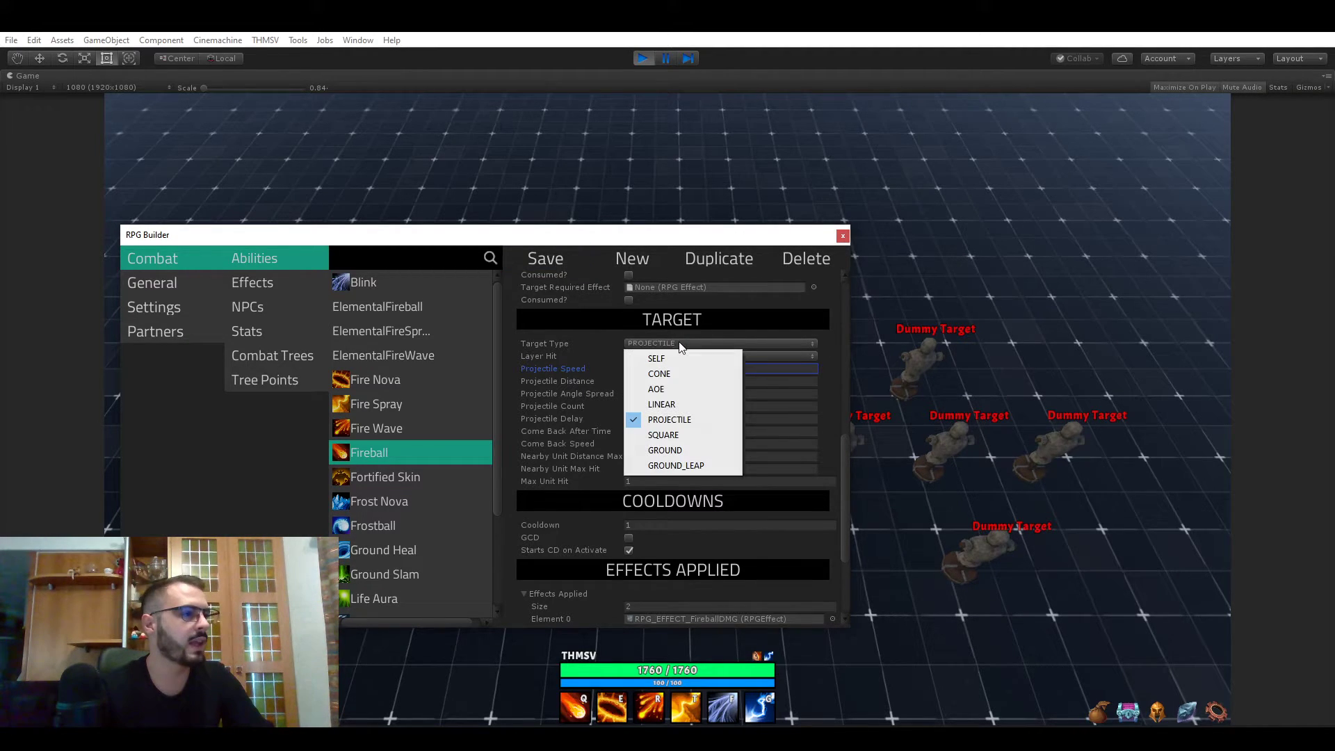
click(699, 434)
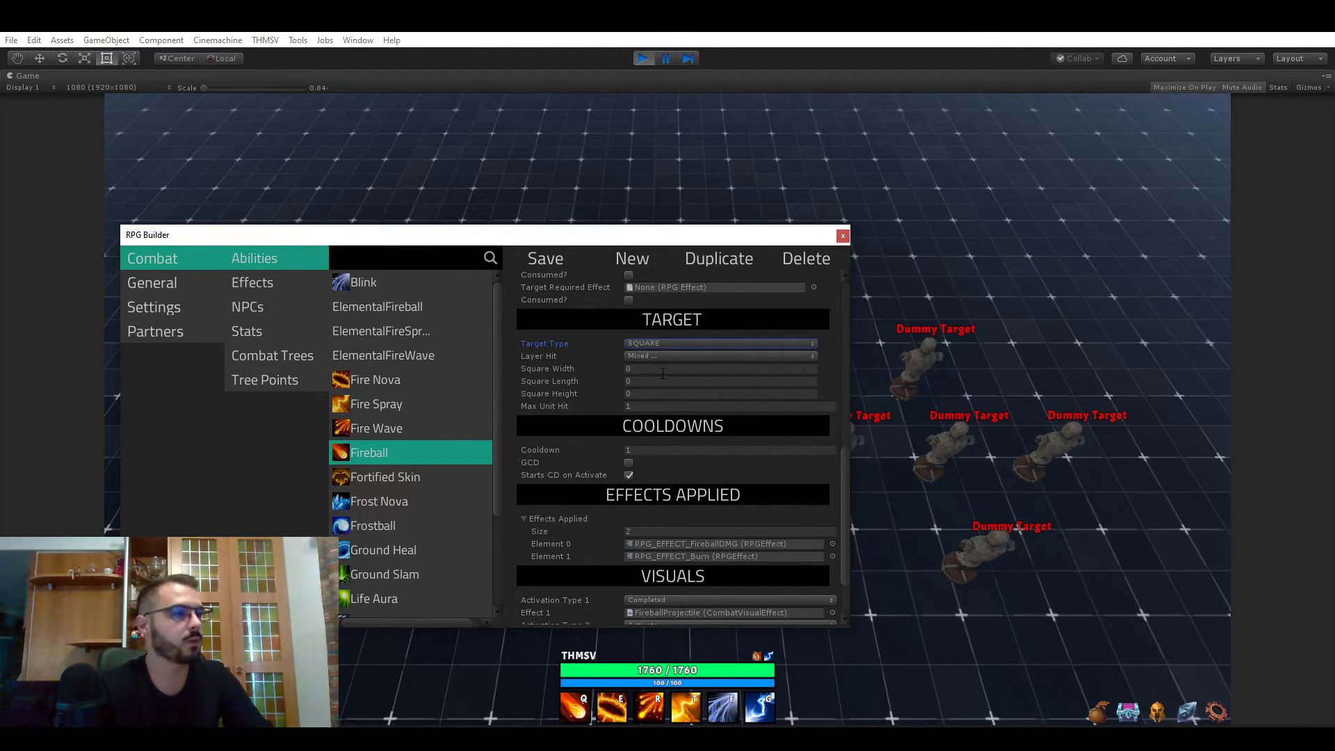
click(662, 374)
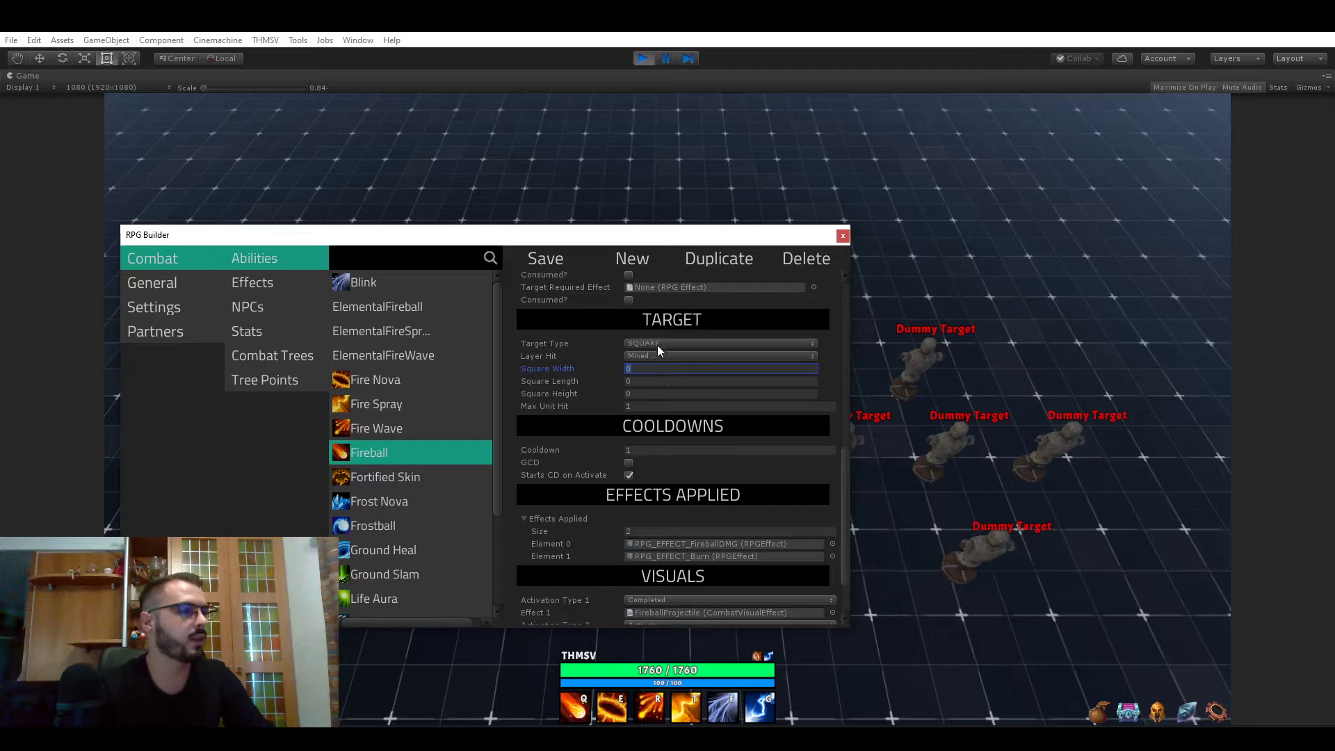
click(653, 344)
click(664, 451)
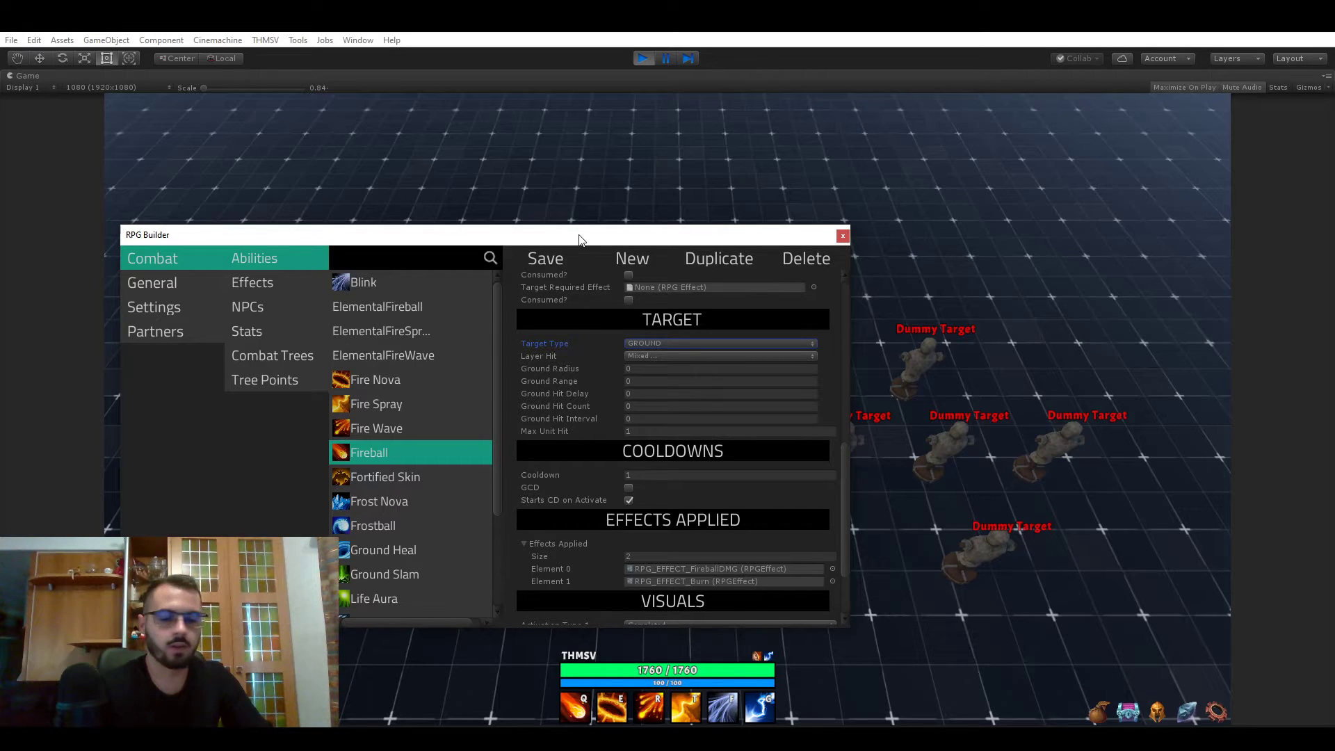
Move RPG Builder aside and try casting the ground-targeted Fireball at several spots on the empty ground
drag(579, 236, 558, 680)
click(563, 267)
key(q)
click(607, 245)
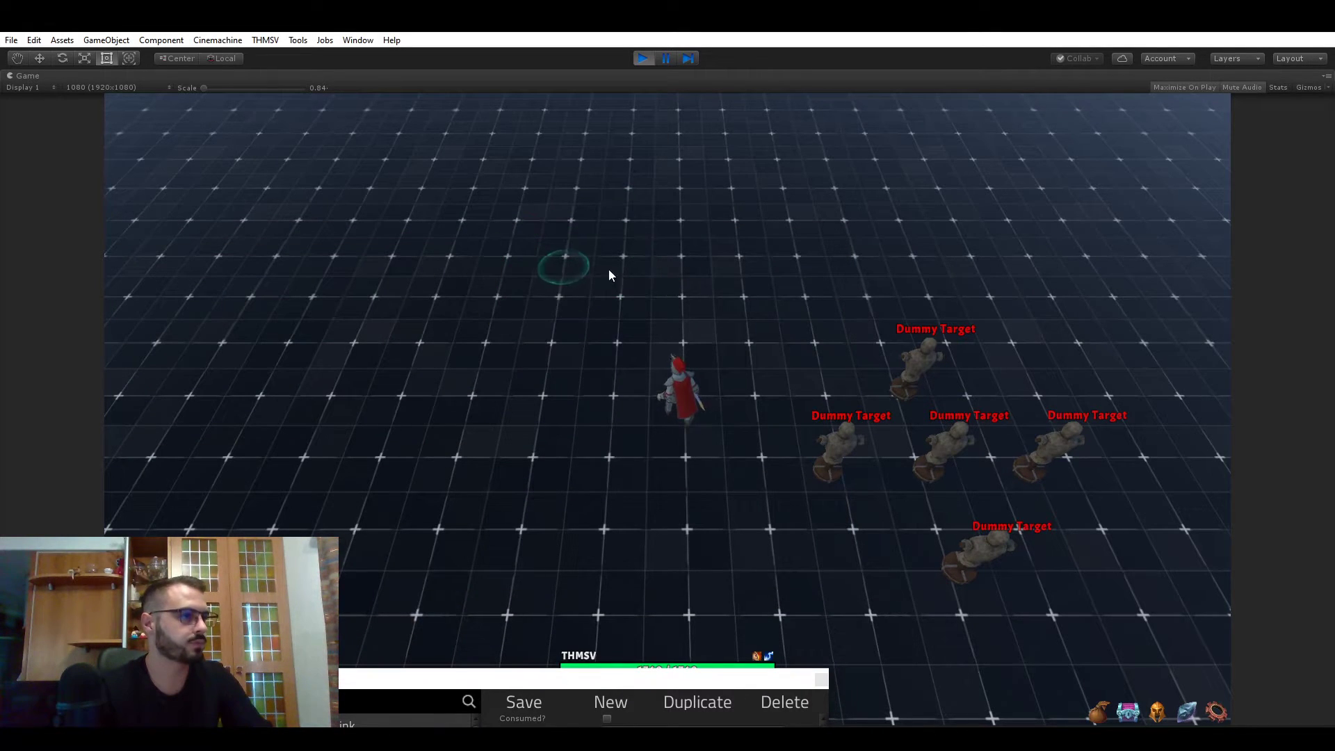
key(q)
click(420, 340)
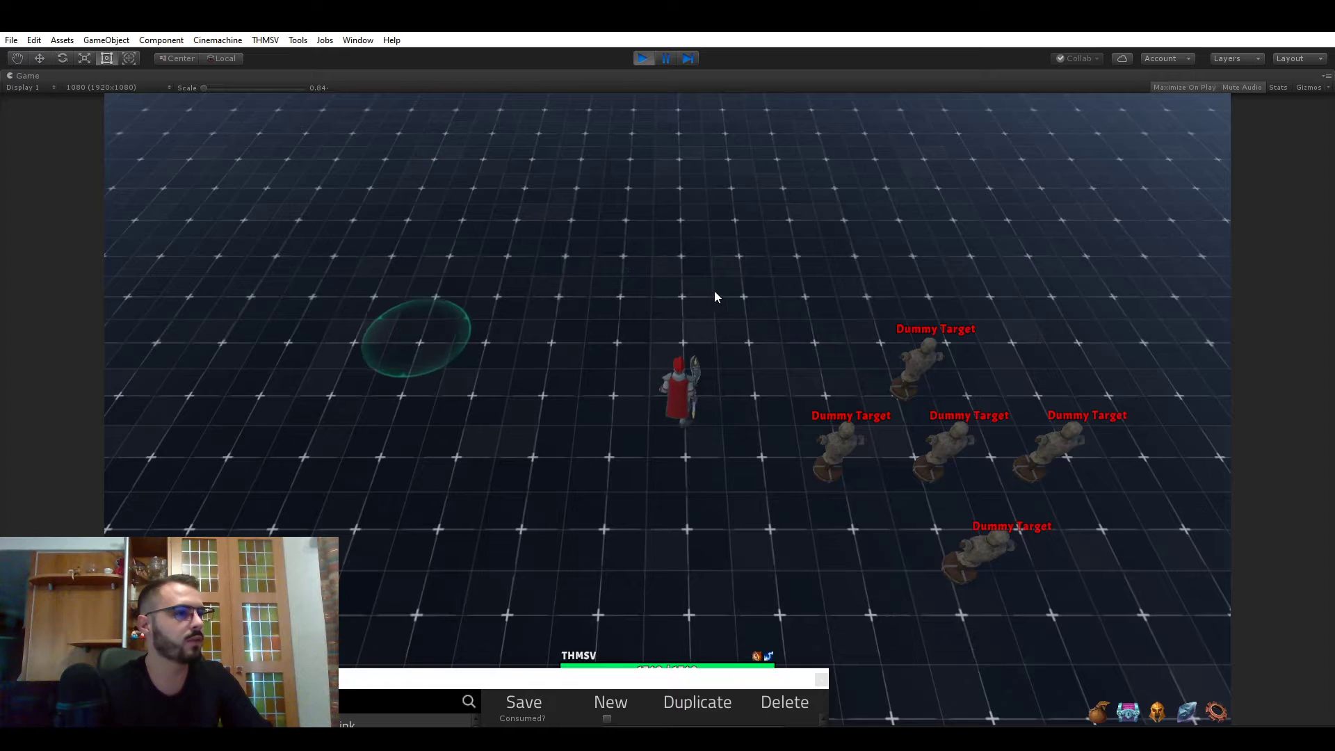
key(q)
click(796, 296)
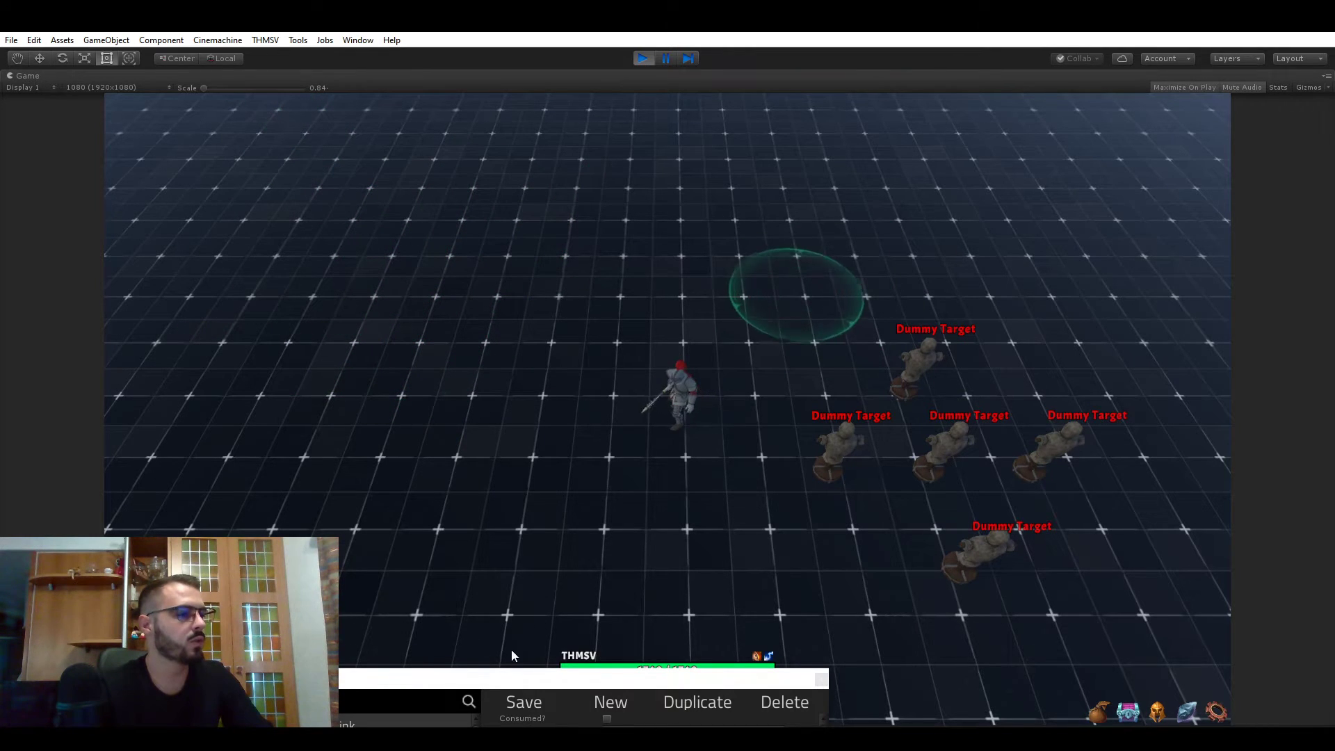
Review Fireball's GROUND target settings, and test a ground-targeted ability with its area indicator on the empty ground
drag(513, 678, 546, 199)
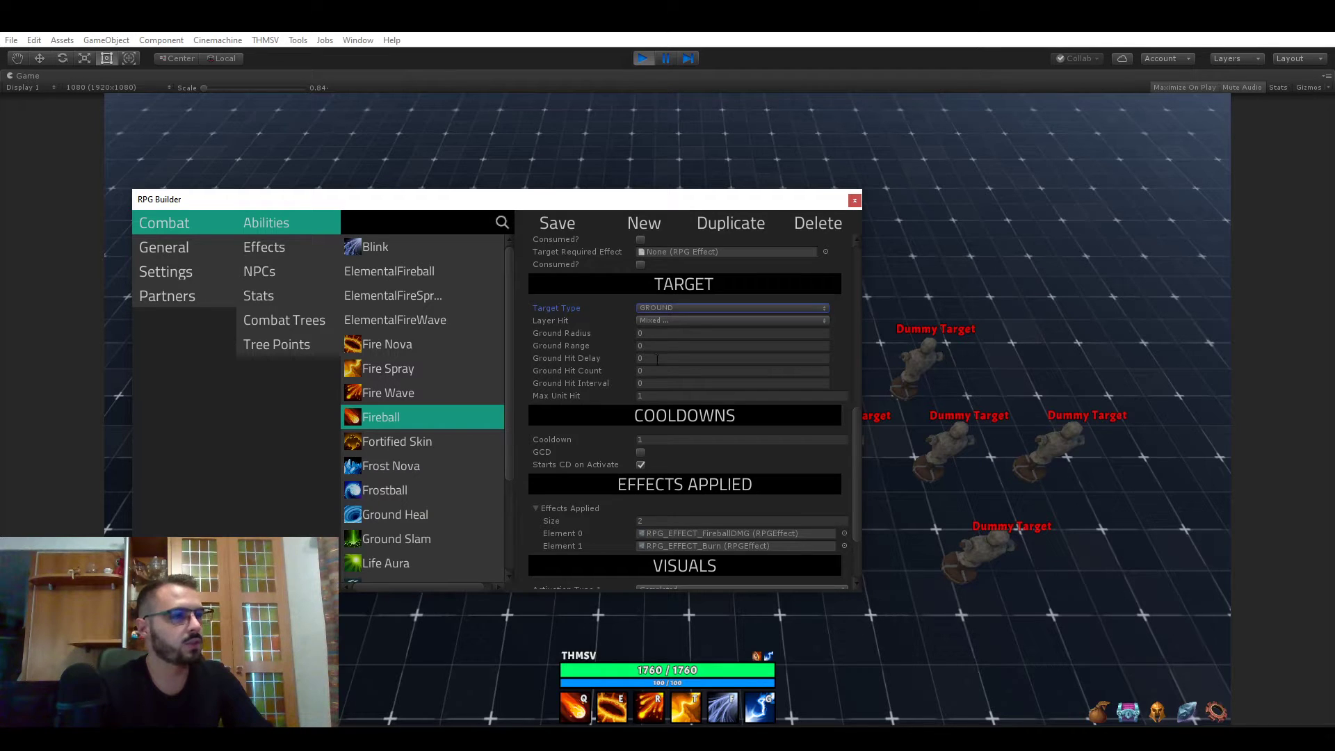
drag(536, 199, 566, 709)
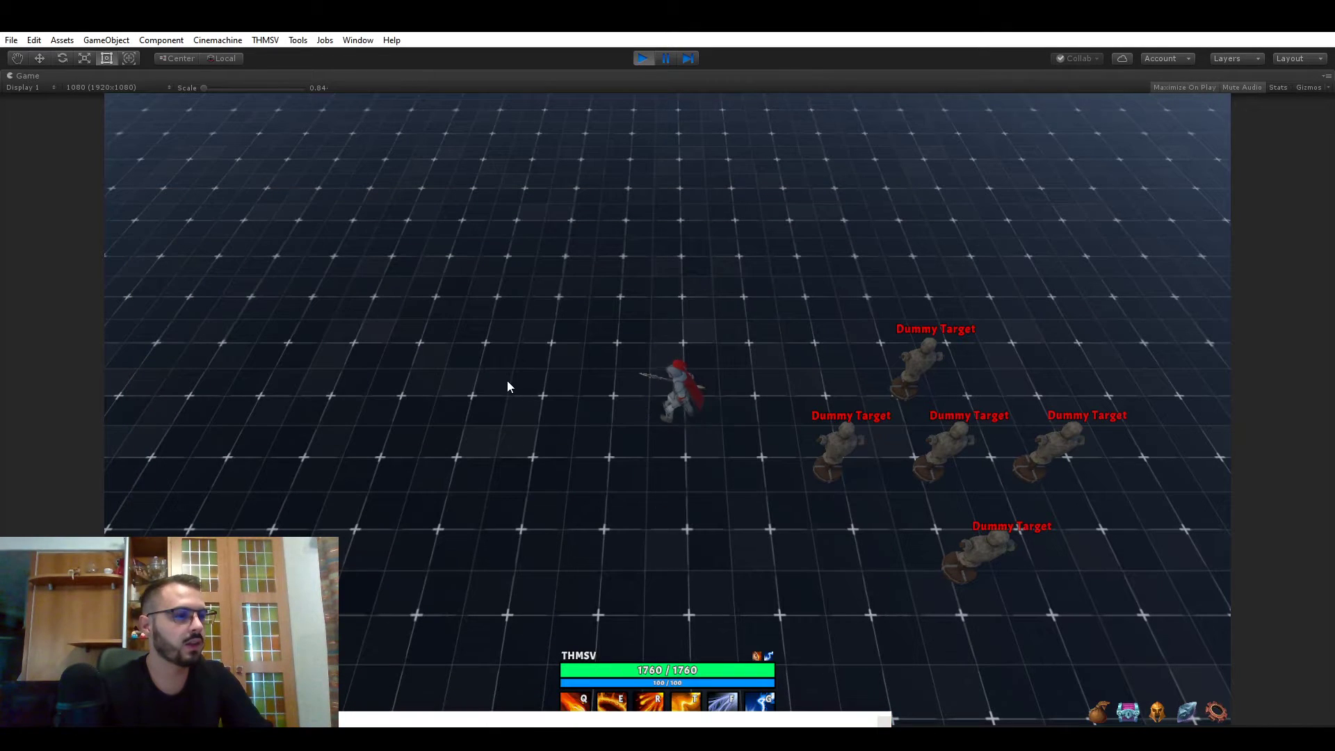
key(q)
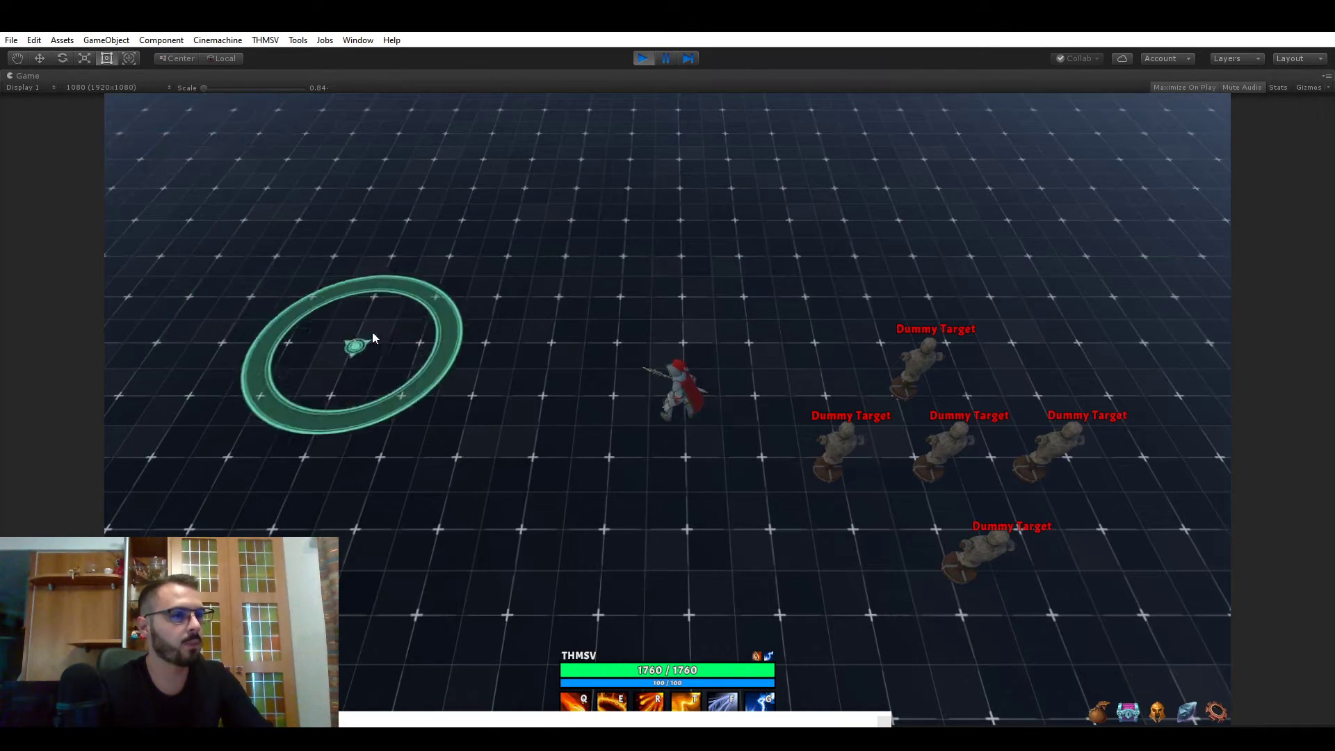
click(391, 258)
Return to RPG Builder, open the Lightning Strike ability, set its Ground Range to 10 and save it
drag(590, 718, 584, 223)
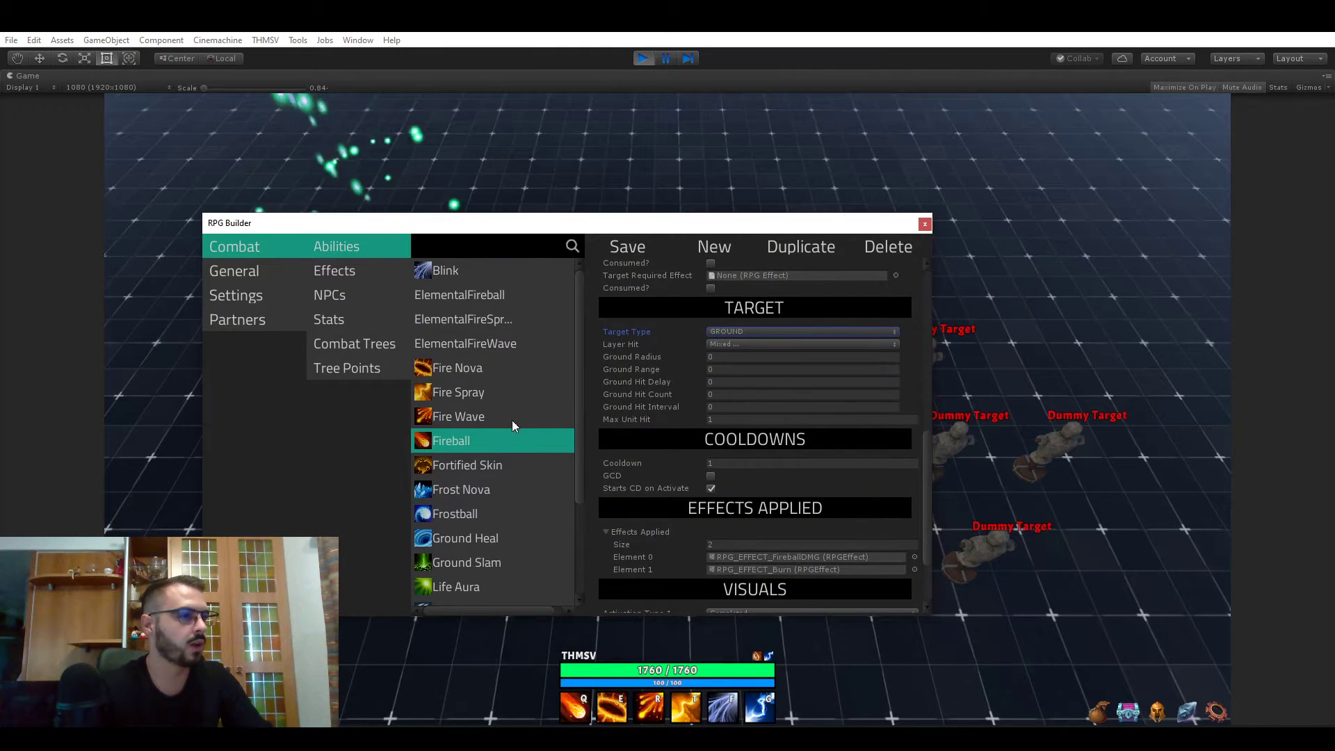
scroll(489, 468, down, 3)
click(485, 497)
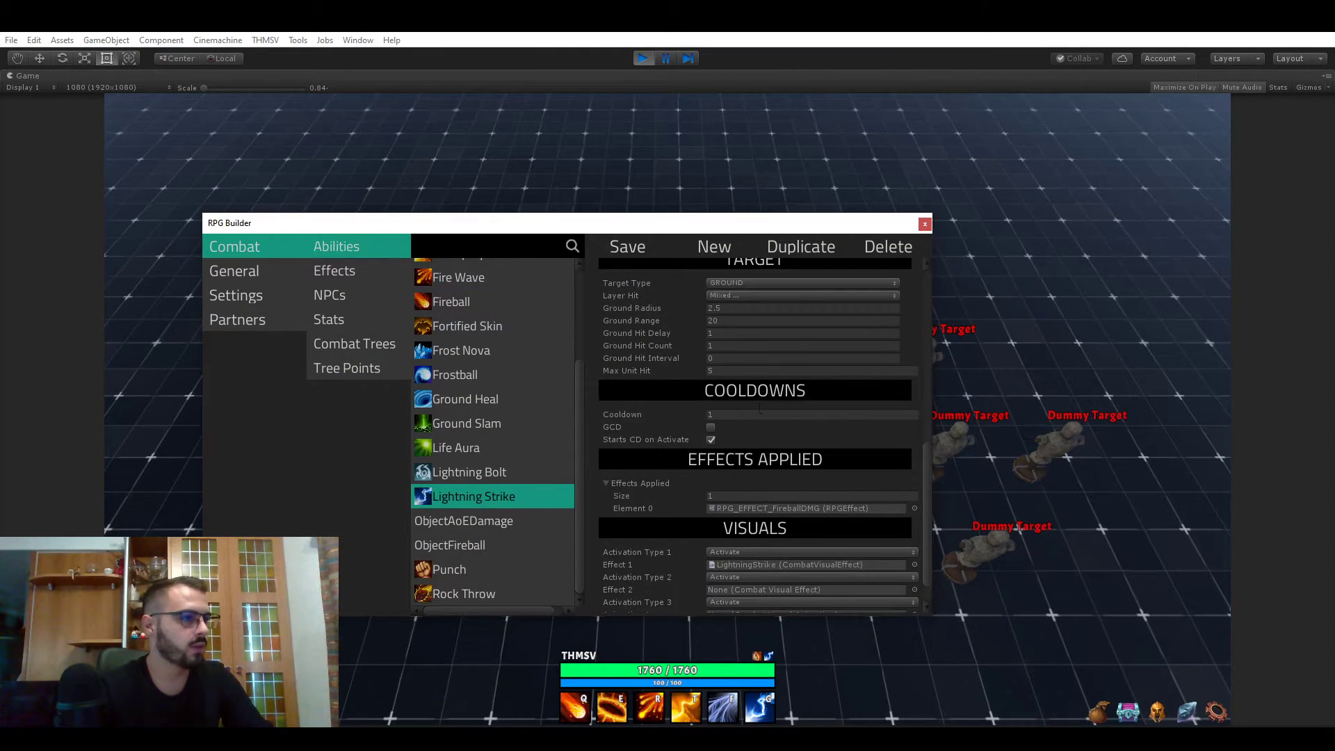
click(730, 320)
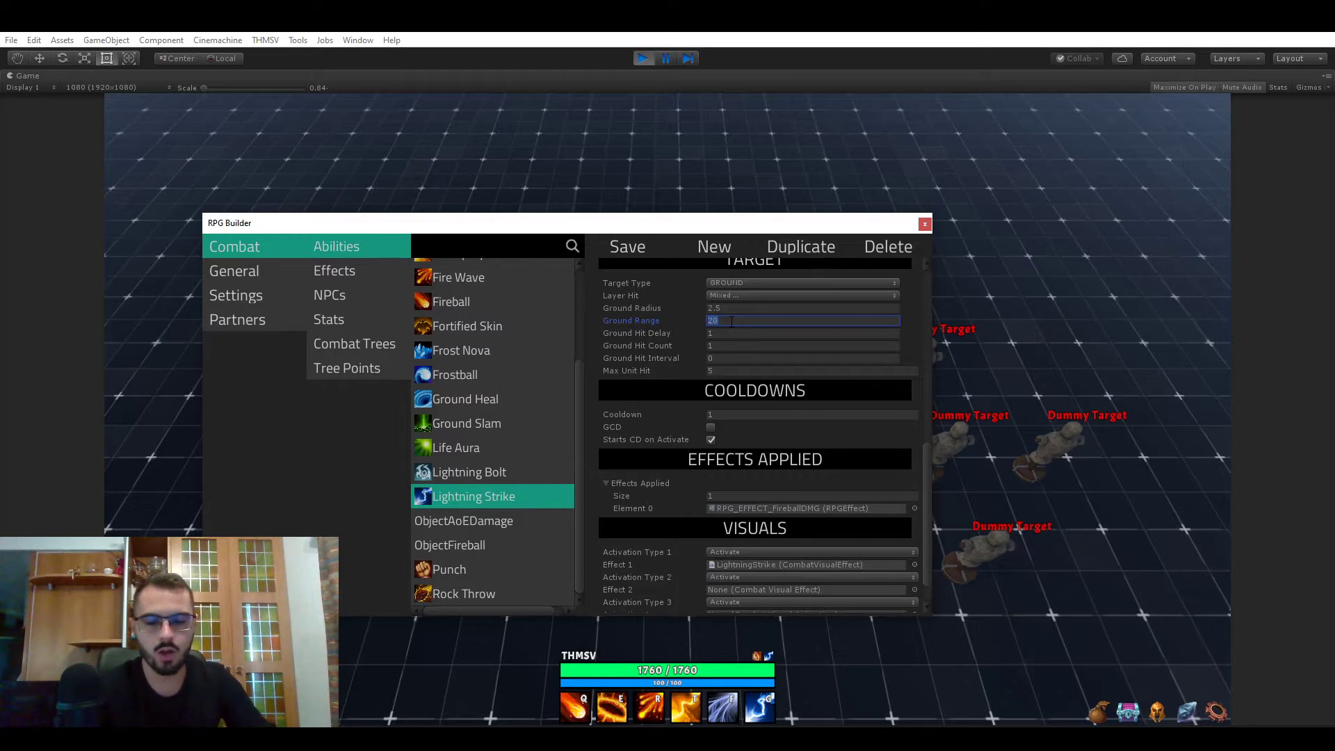
text(10)
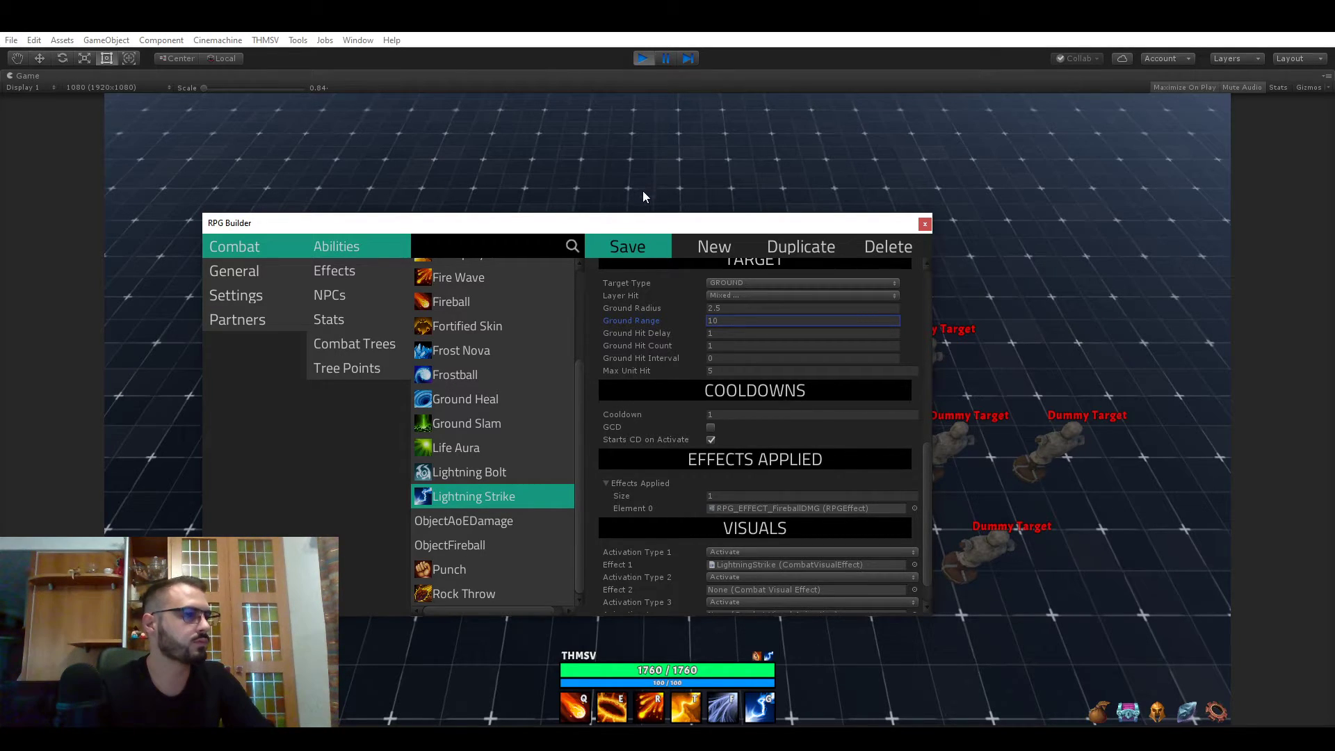
click(628, 248)
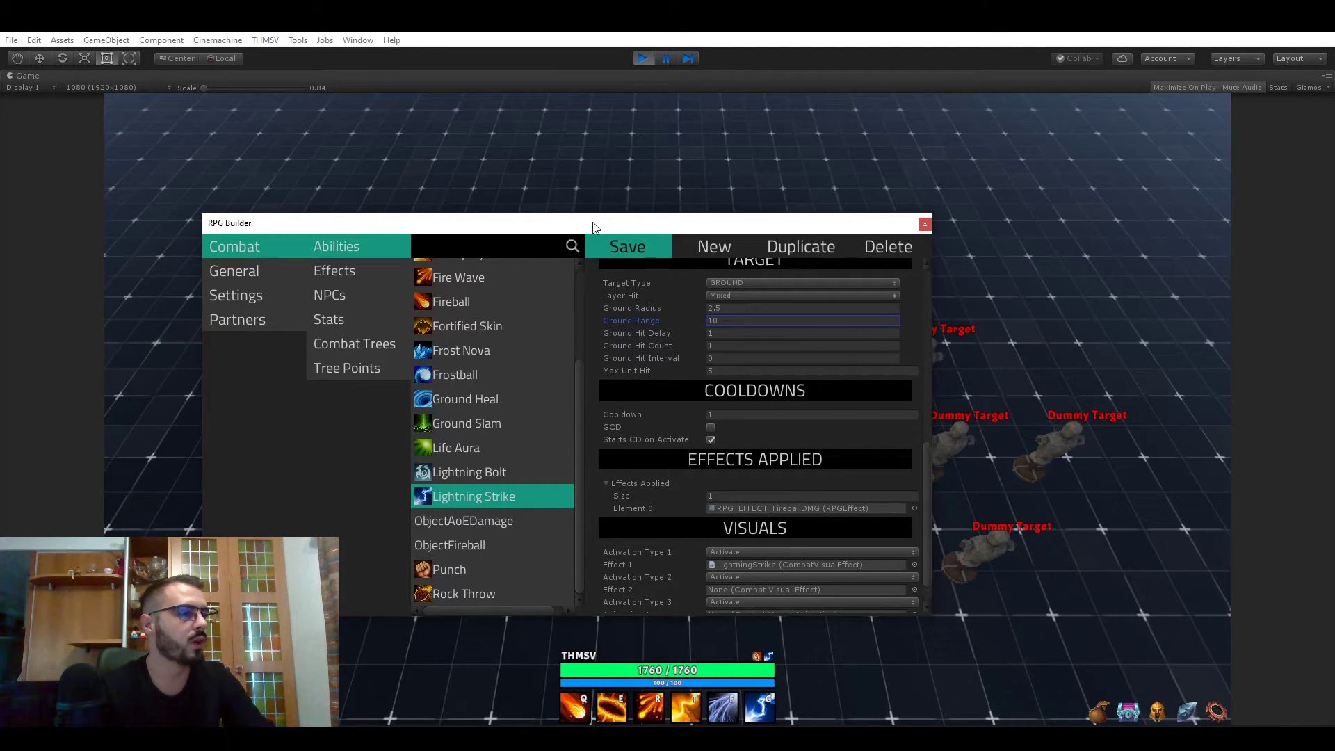
Move RPG Builder aside and test how far Lightning Strike can be aimed and cast on the empty ground
drag(593, 228, 507, 708)
click(411, 347)
key(1)
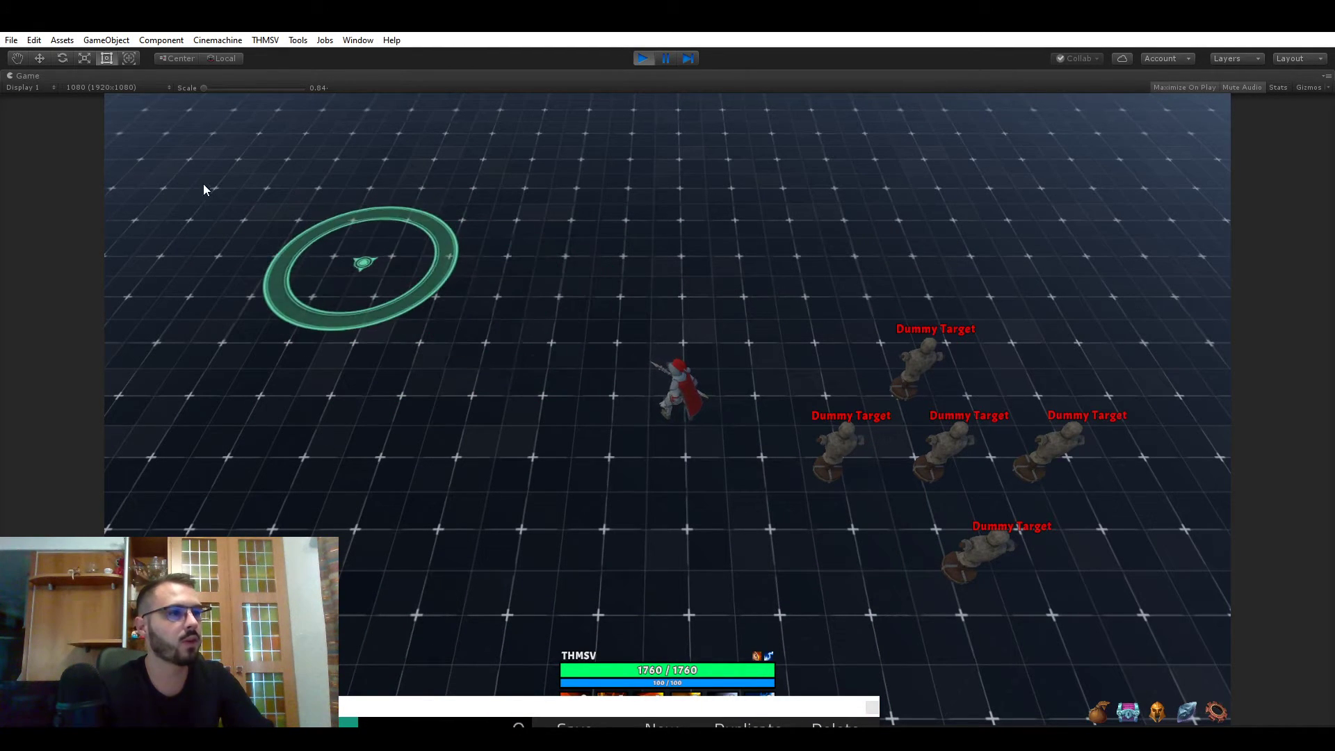
click(427, 277)
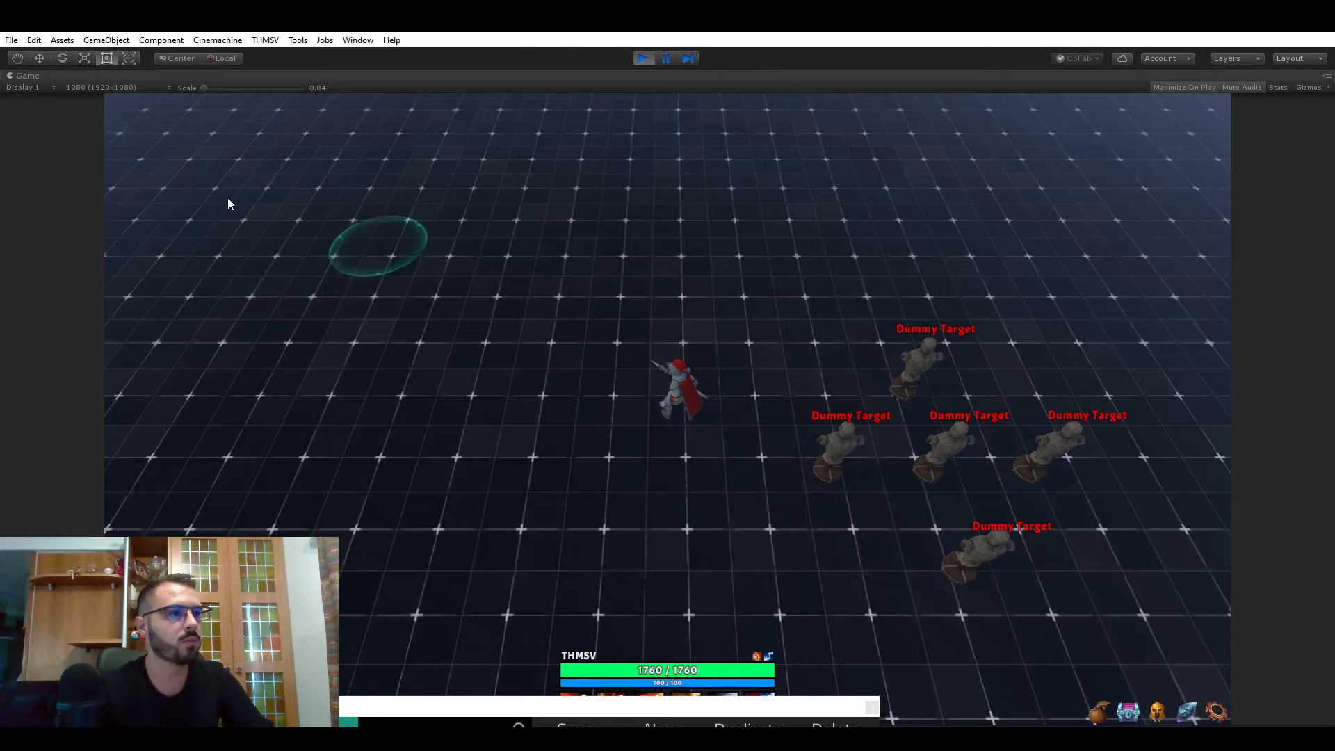
key(1)
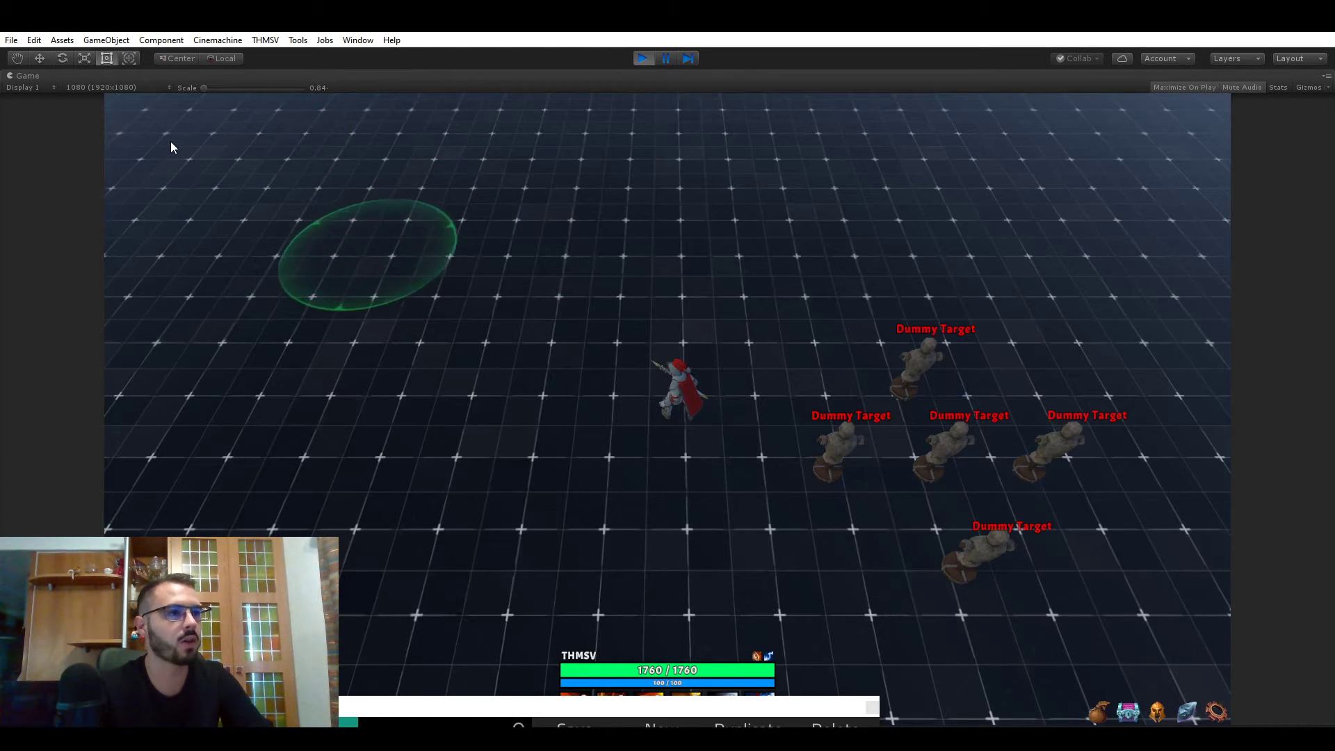
Bring RPG Builder back and set Lightning Strike's Ground Range to 20
drag(629, 706, 386, 206)
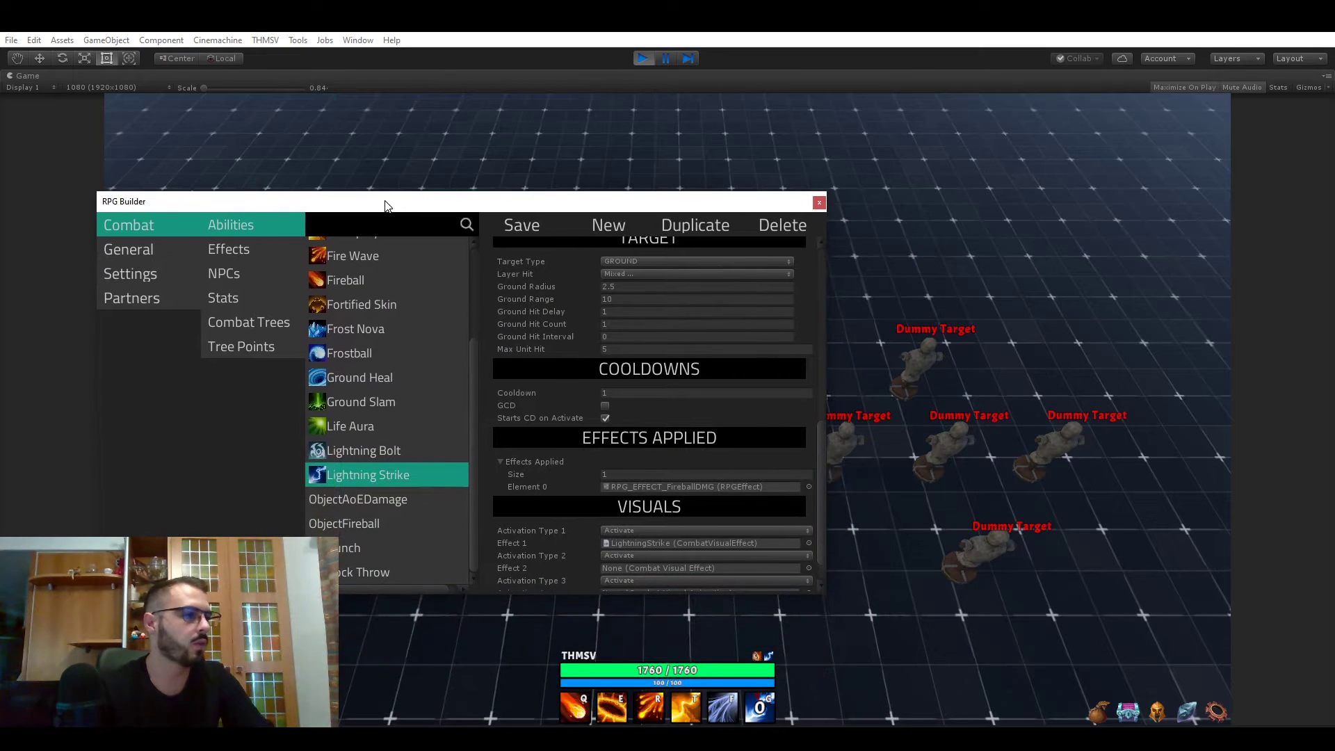
click(632, 299)
text(2)
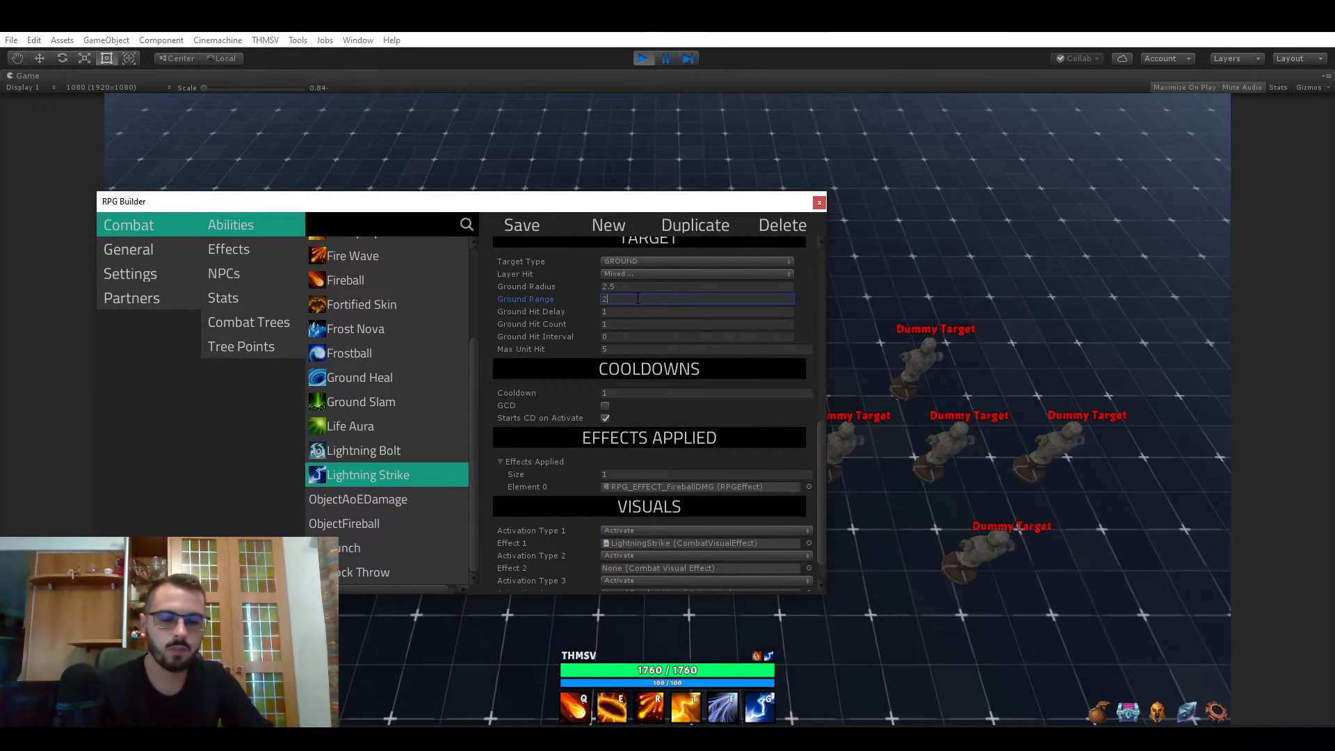
text(0)
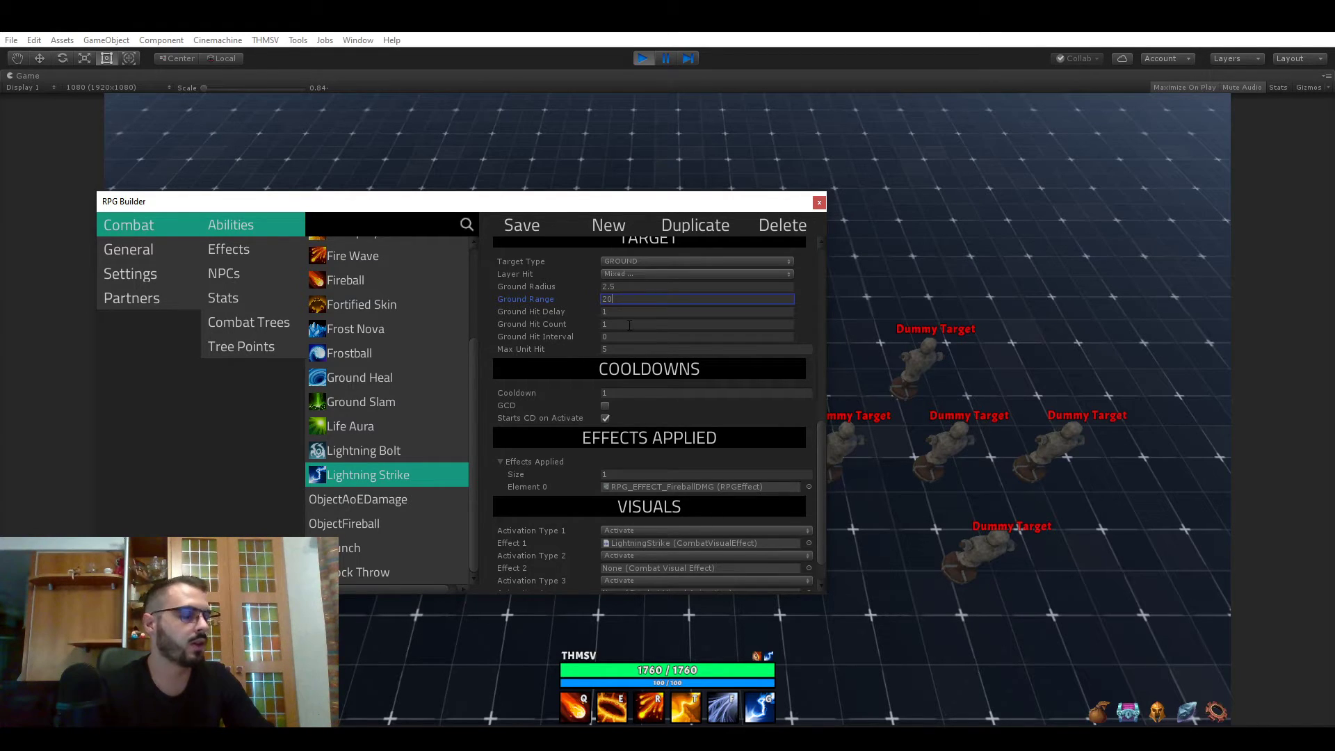
Set Lightning Strike's Ground Hit Count to 4 and Ground Hit Interval to 0.25, and save the ability
click(629, 325)
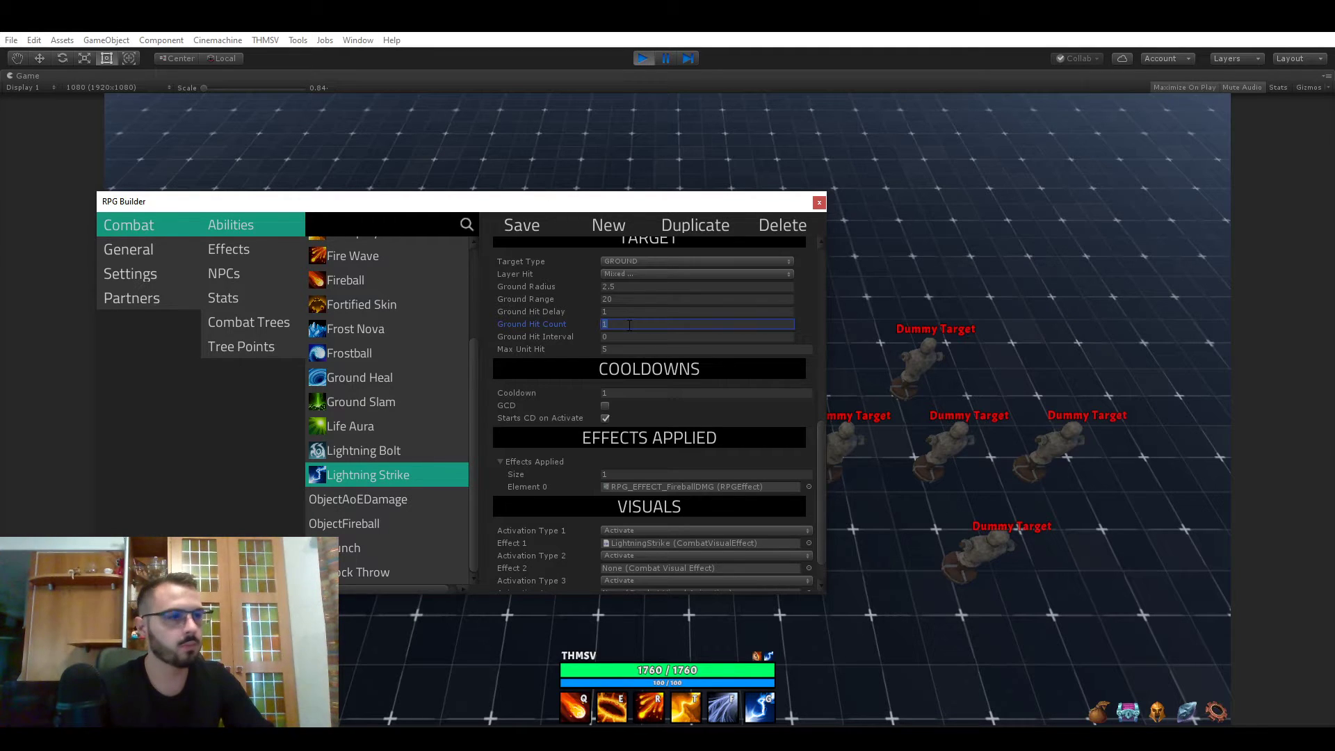
text(5)
click(638, 334)
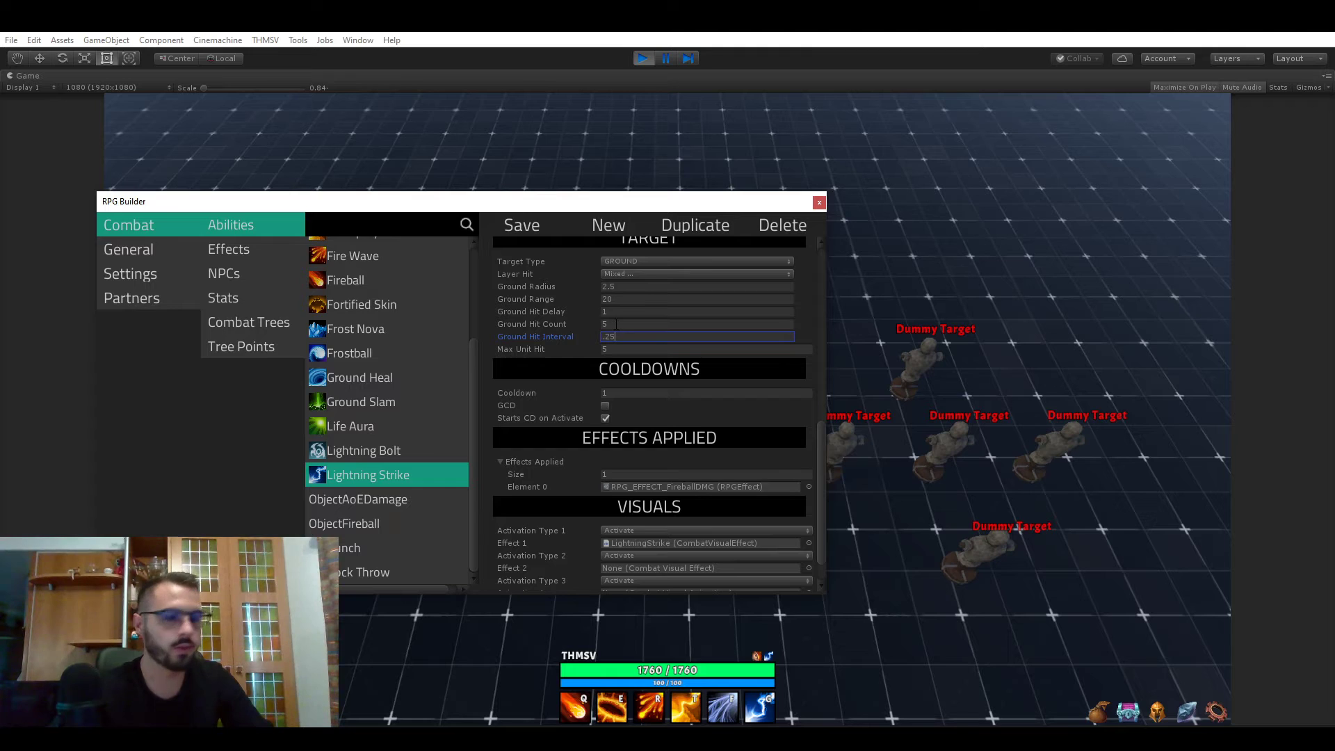
click(624, 324)
text(4)
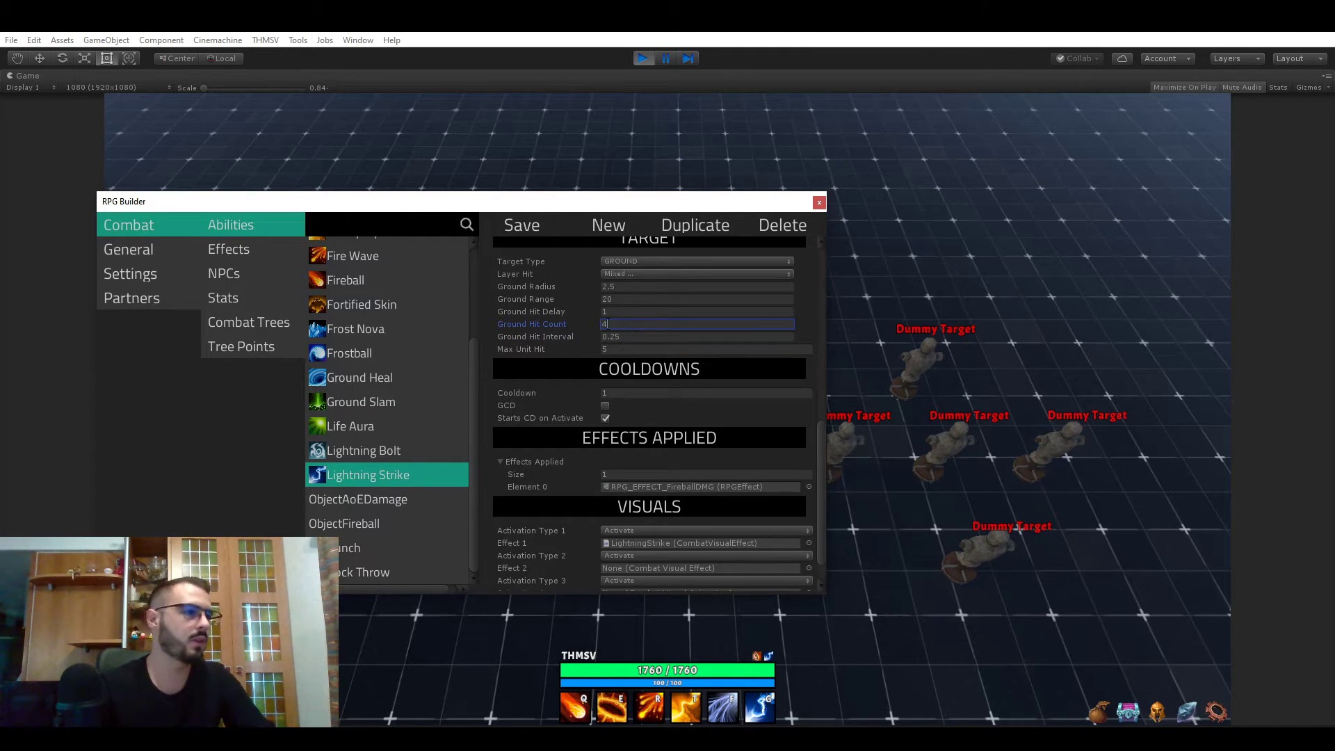
click(523, 226)
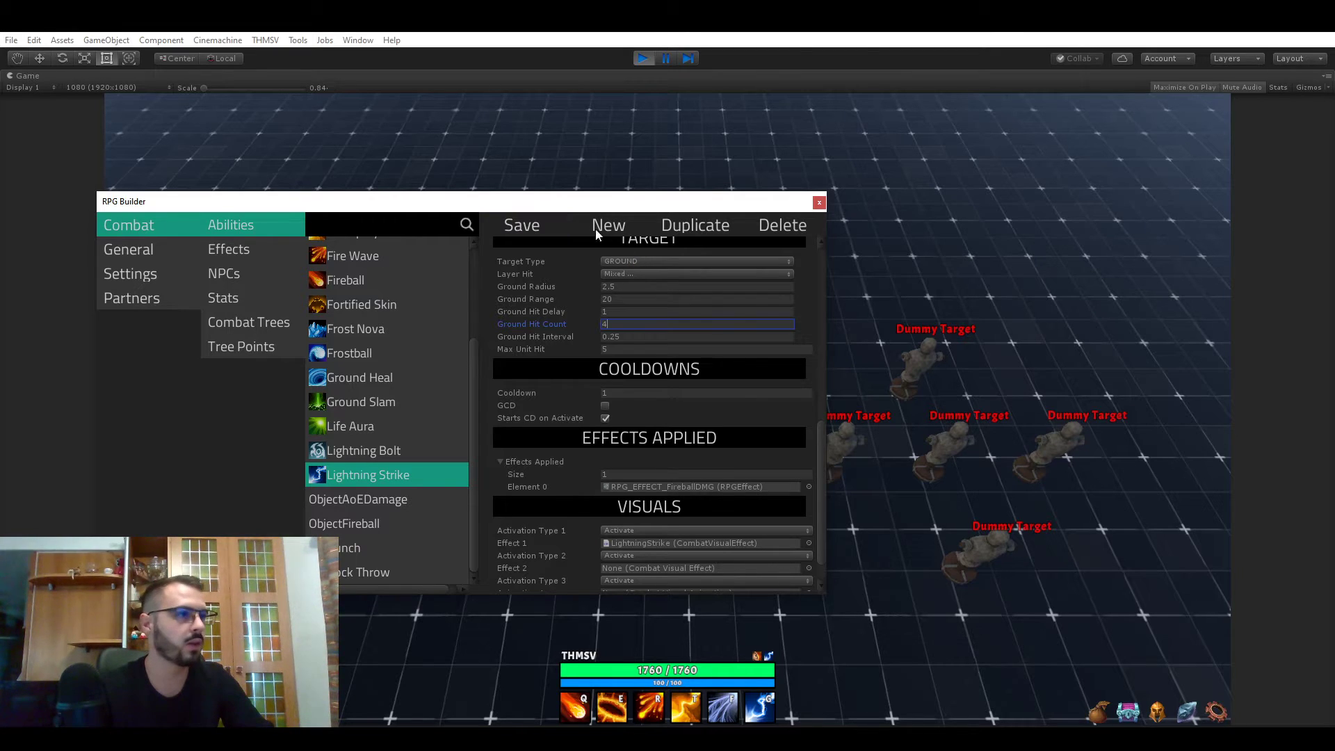
Move RPG Builder aside and cast Lightning Strike repeatedly on the group of Dummy Targets to test its multiple hits
drag(525, 209, 299, 649)
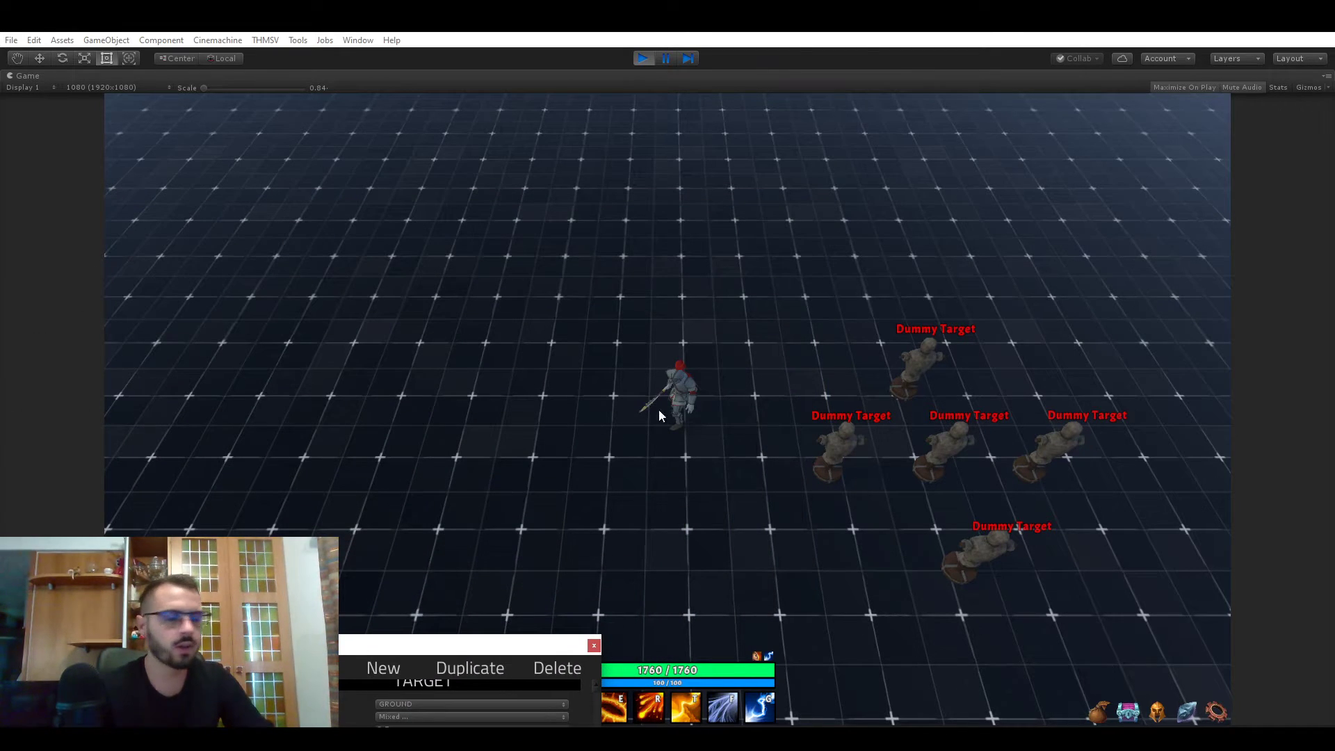
click(748, 304)
key(r)
click(912, 457)
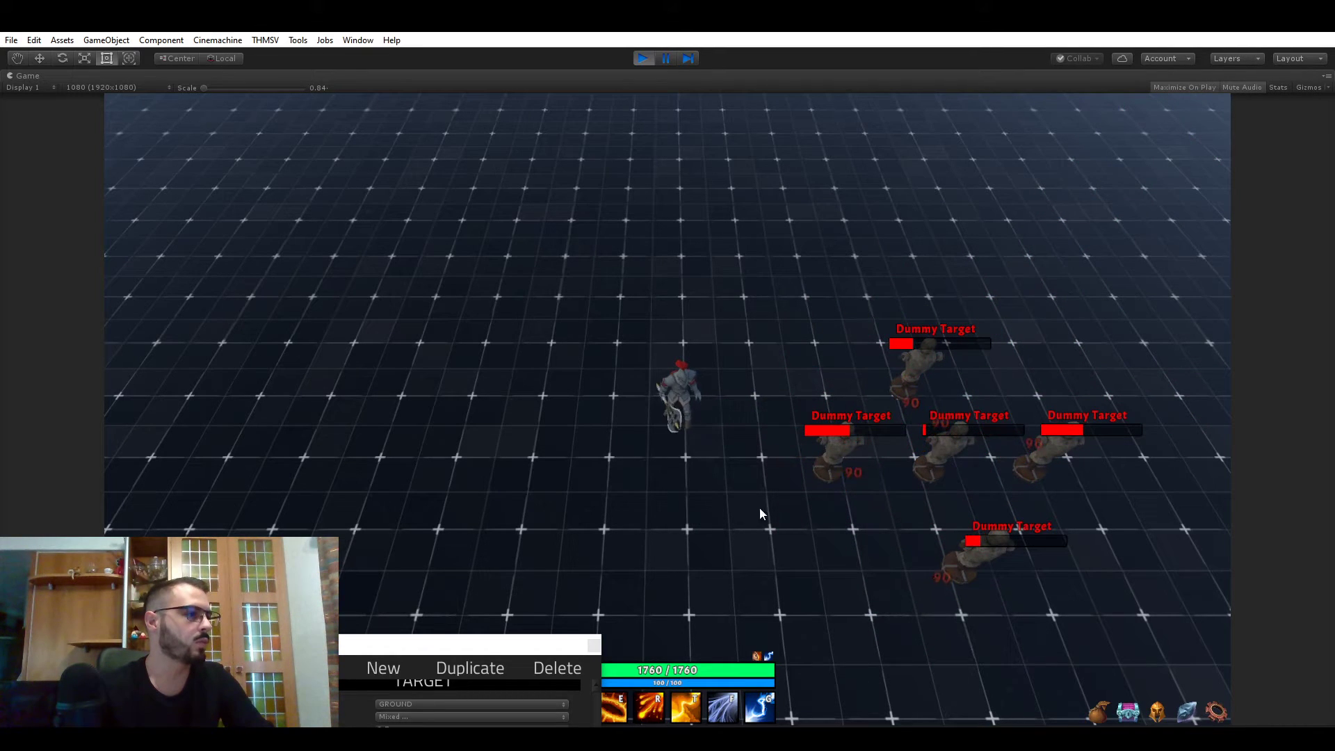
key(g)
click(917, 467)
click(917, 467)
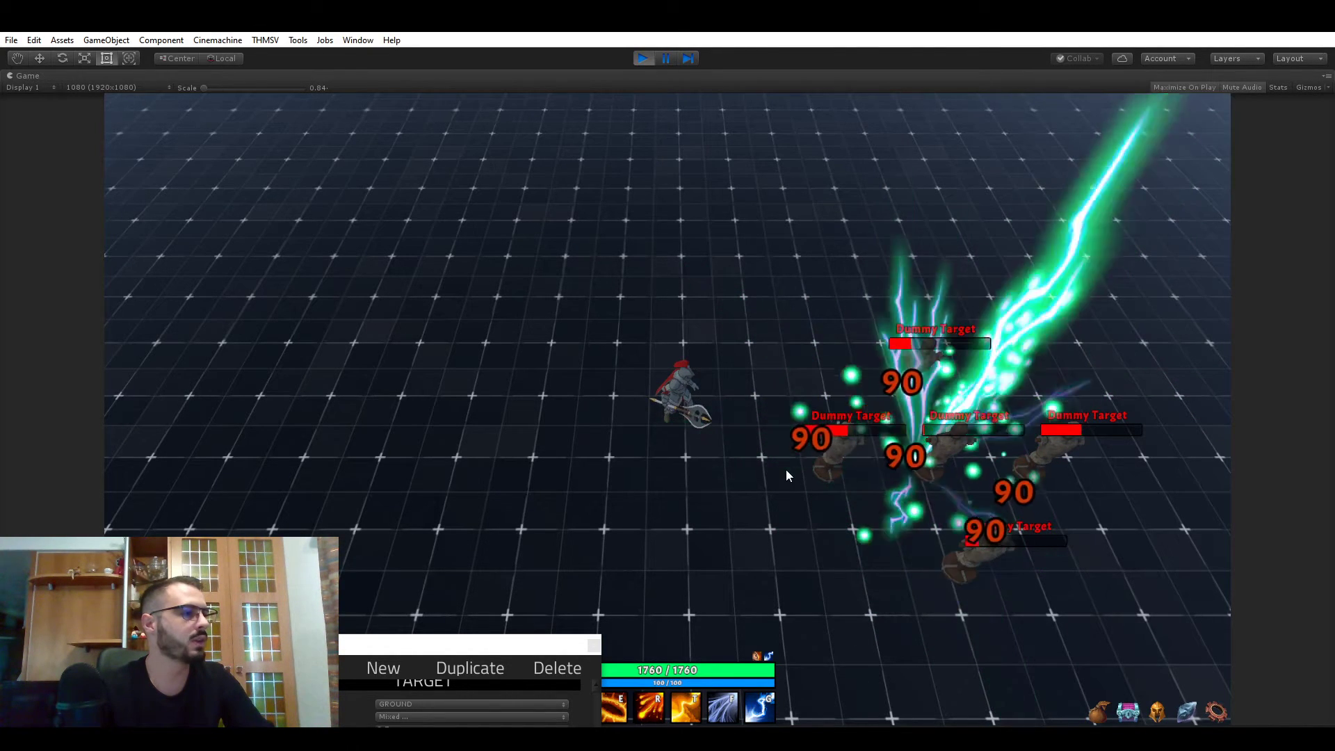
key(g)
click(918, 462)
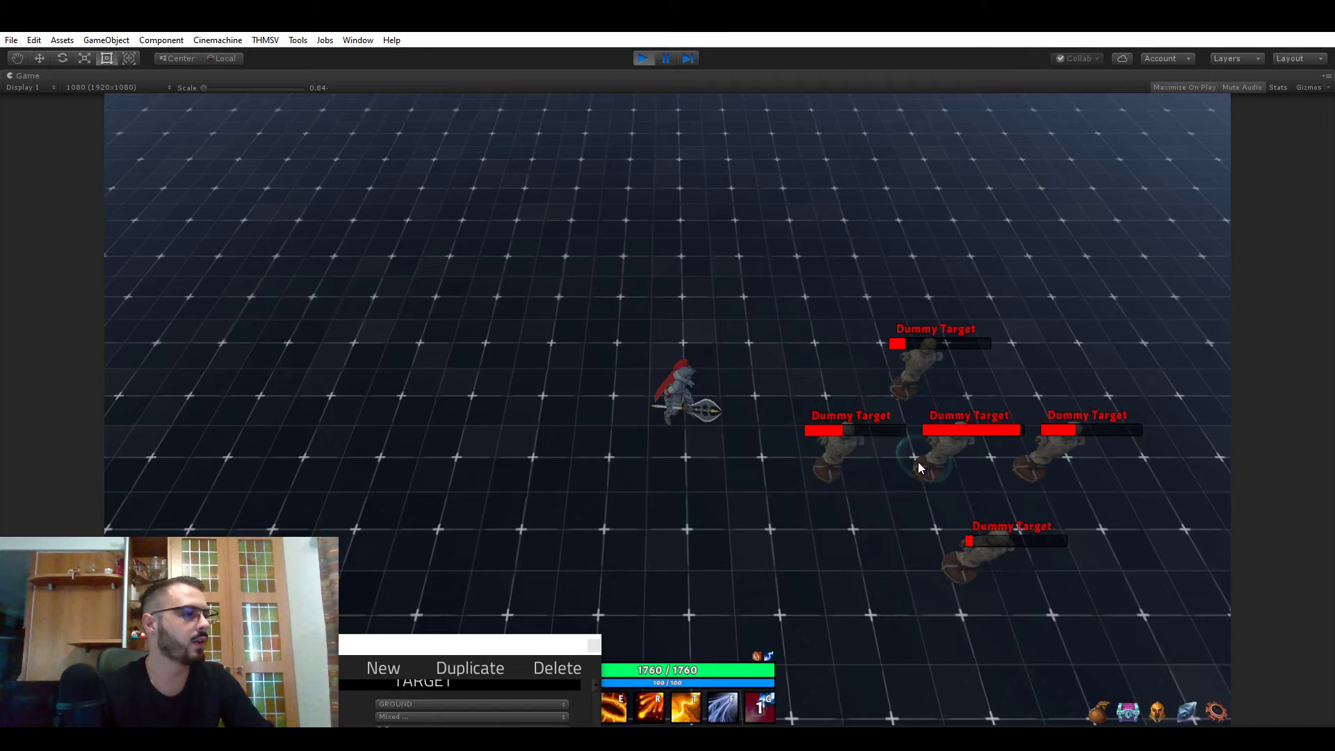
Return to RPG Builder, set Lightning Strike's Ground Hit Count to 1 and clear its Ground Hit Interval
drag(352, 647, 425, 161)
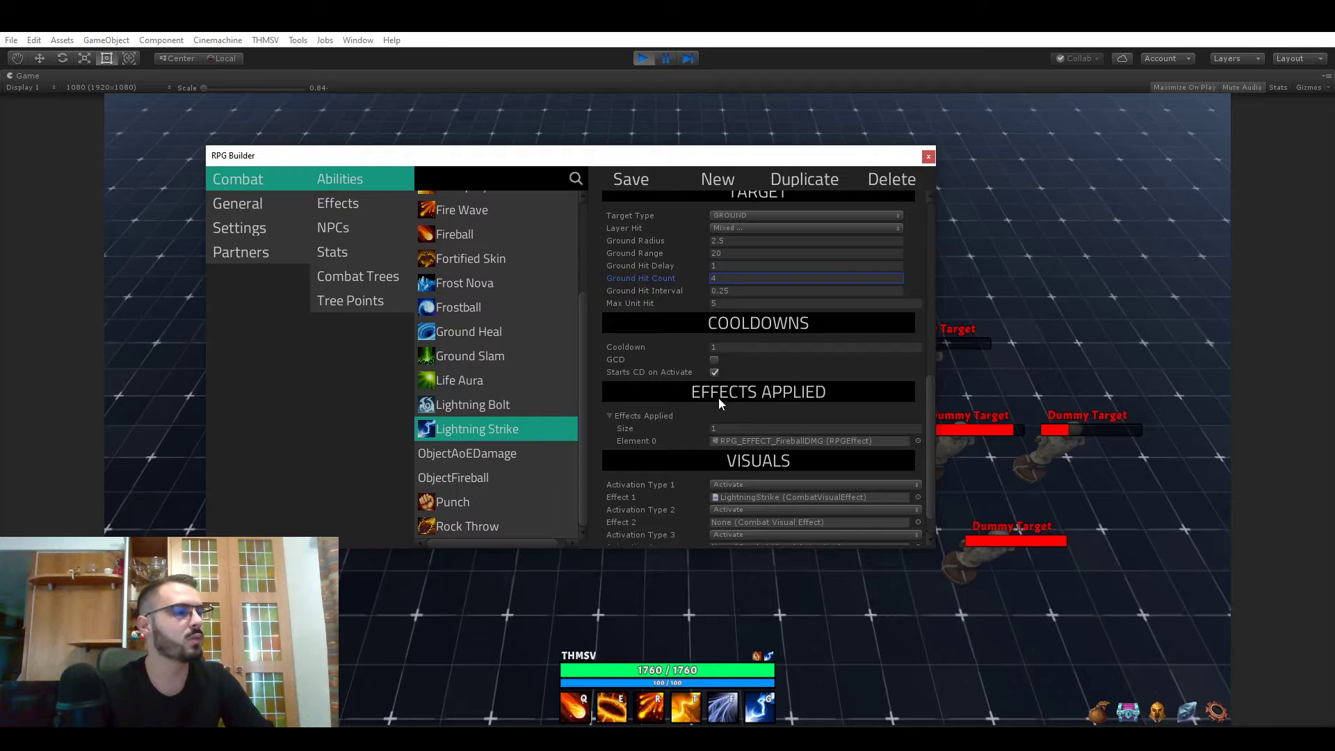
scroll(720, 425, down, 3)
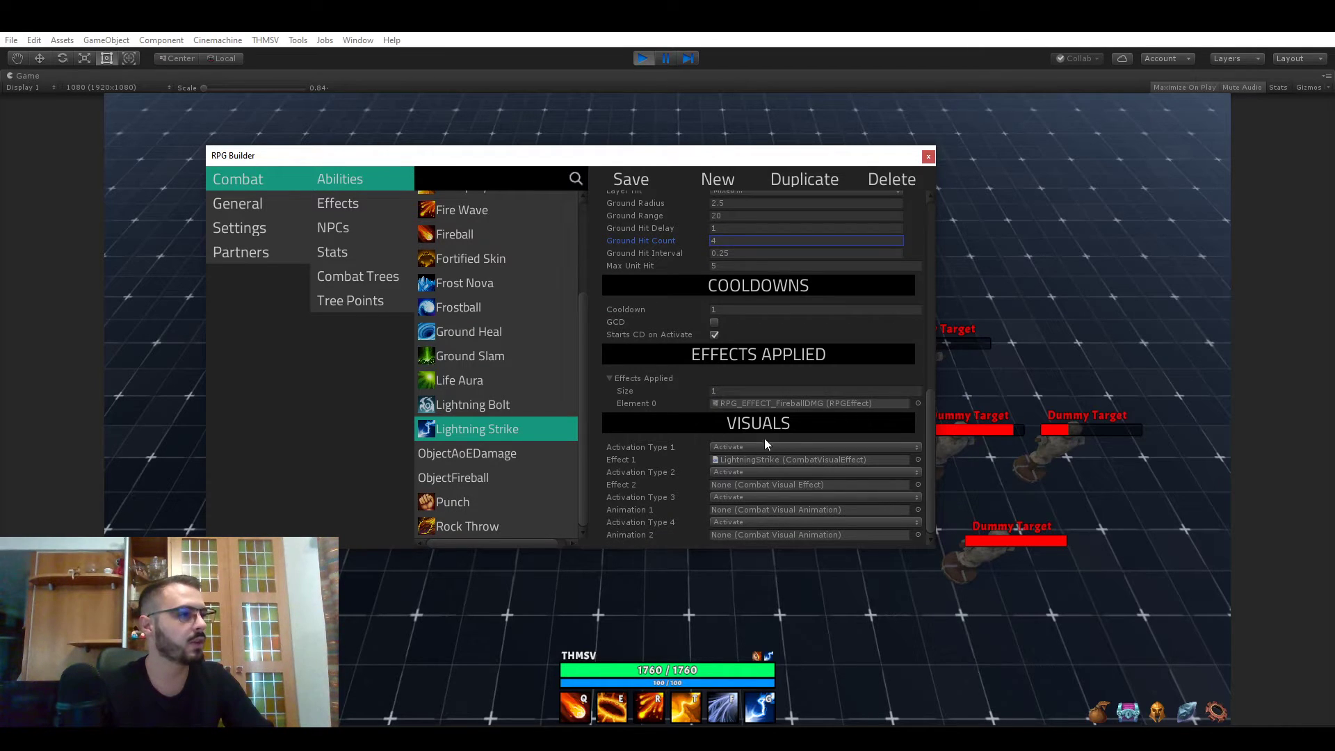
scroll(762, 433, up, 3)
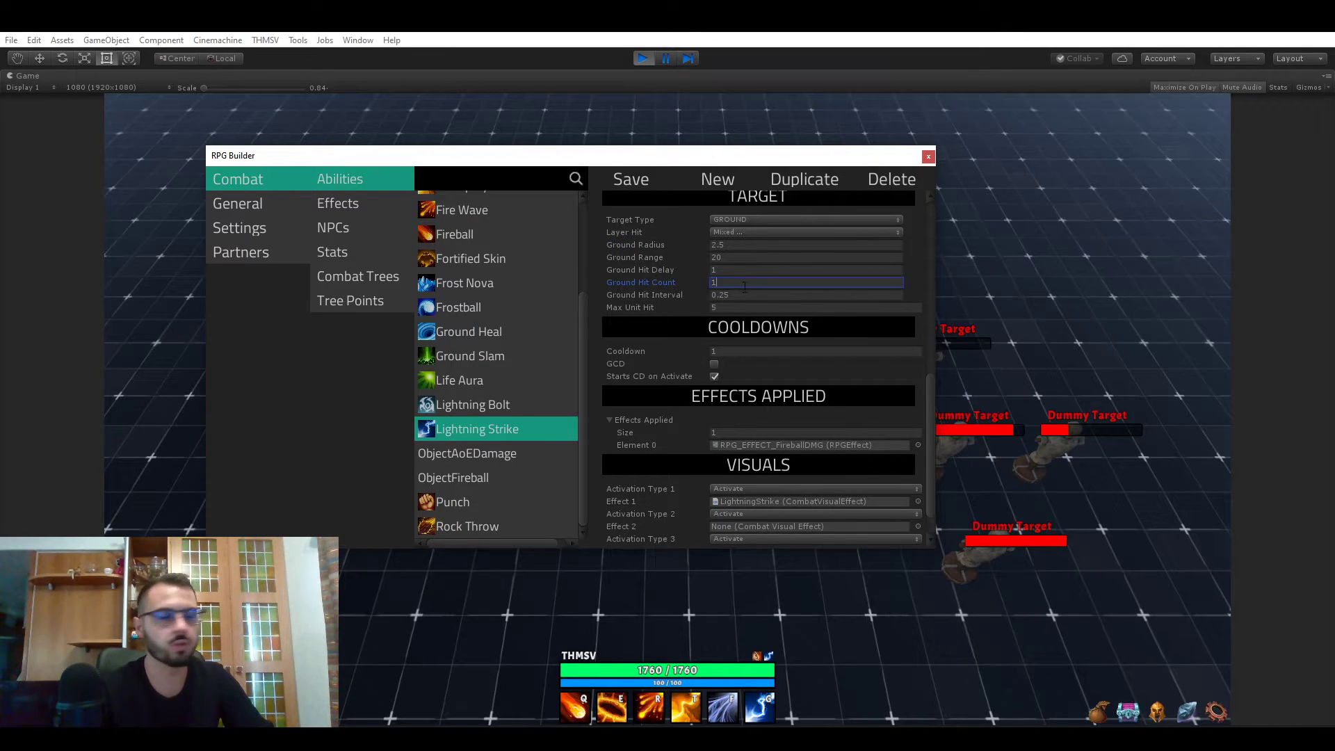
click(756, 292)
key(BackSpace)
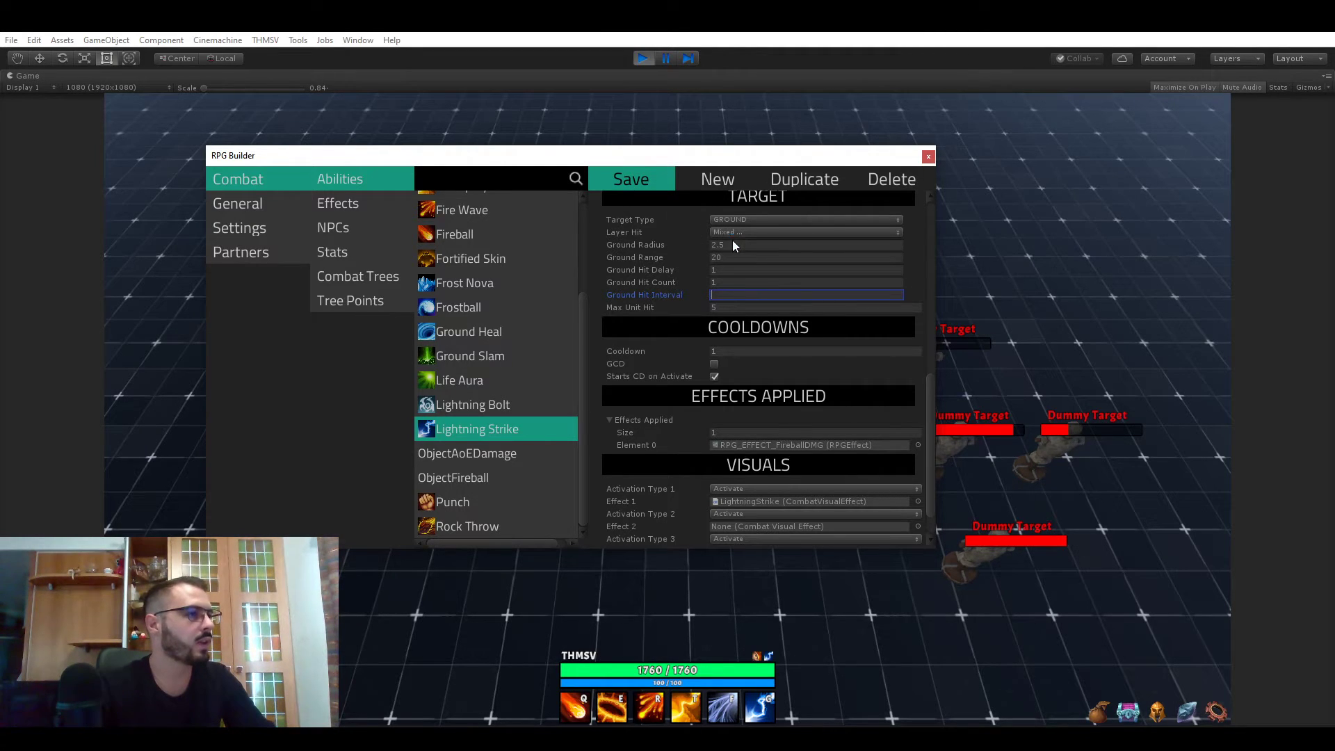
Start a new ability, add a rank to it, and set the rank's Target Type to GROUND_LEAP to inspect its options
click(716, 180)
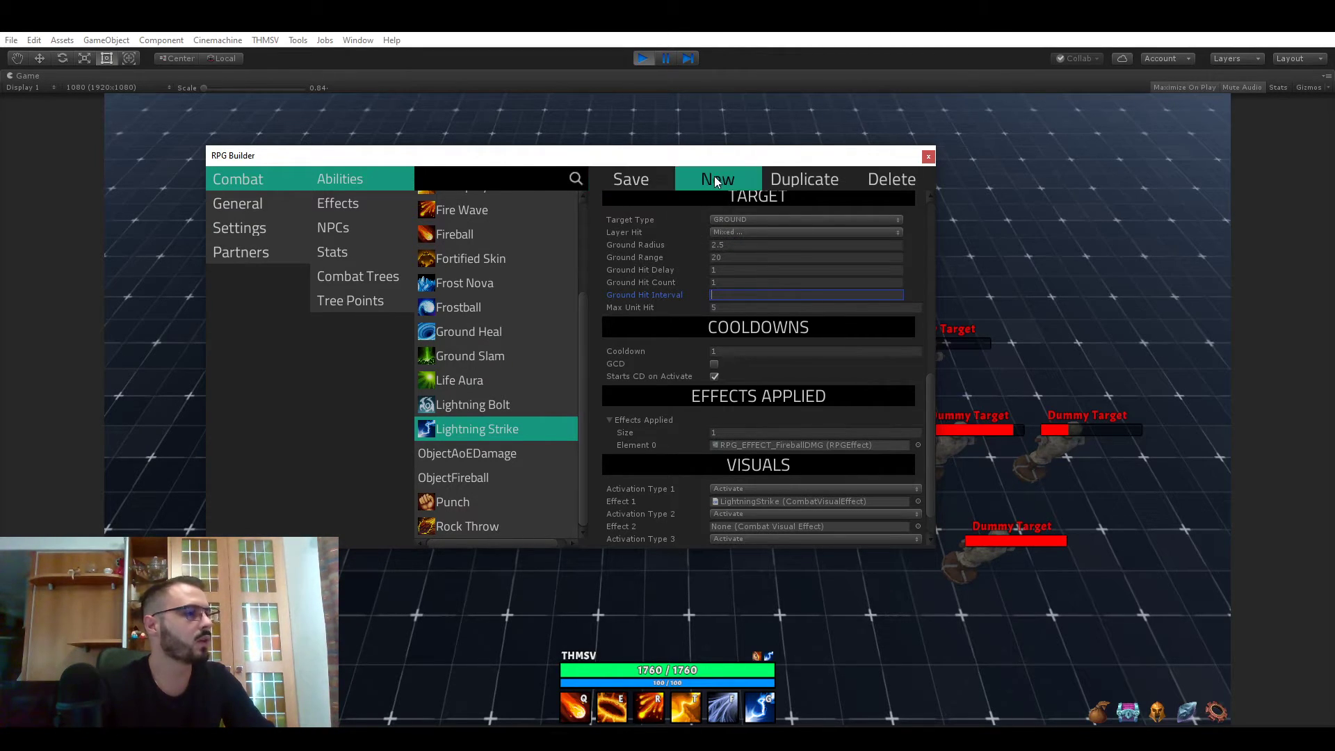
click(754, 313)
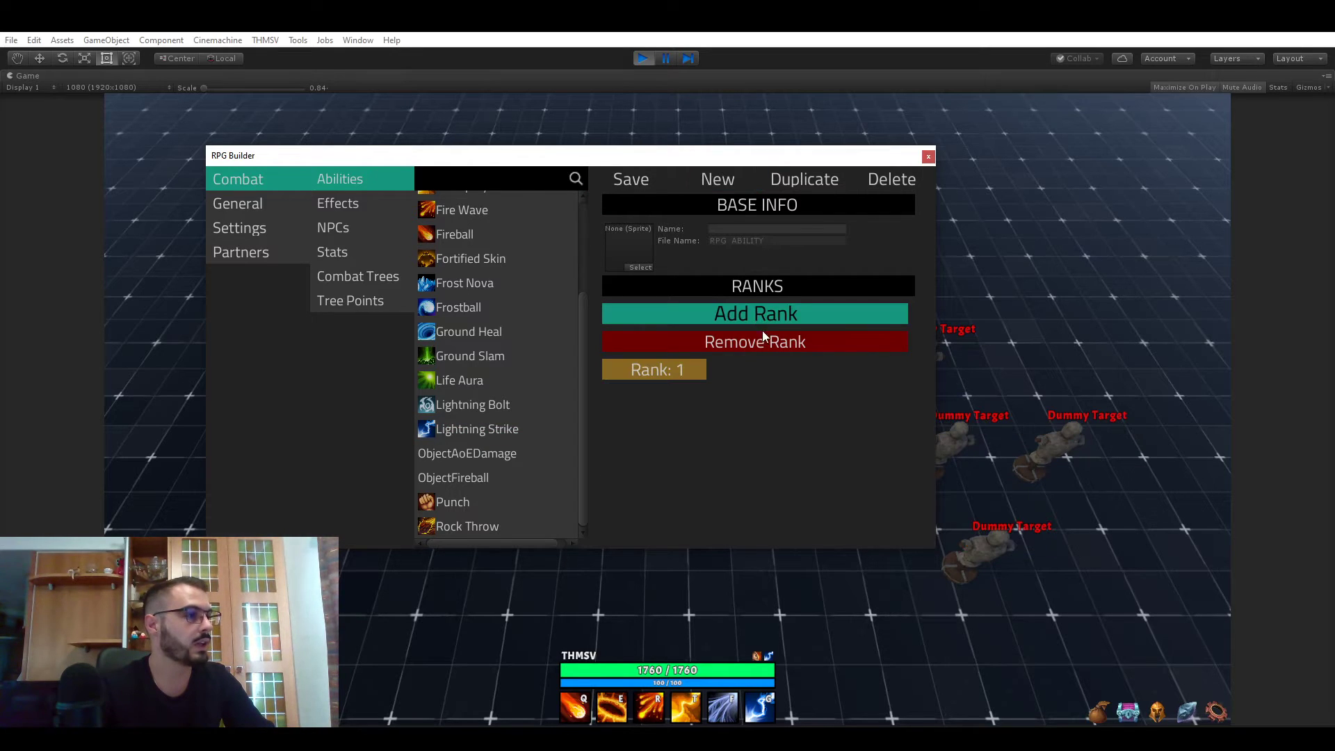
click(661, 369)
scroll(712, 406, down, 5)
scroll(758, 351, down, 1)
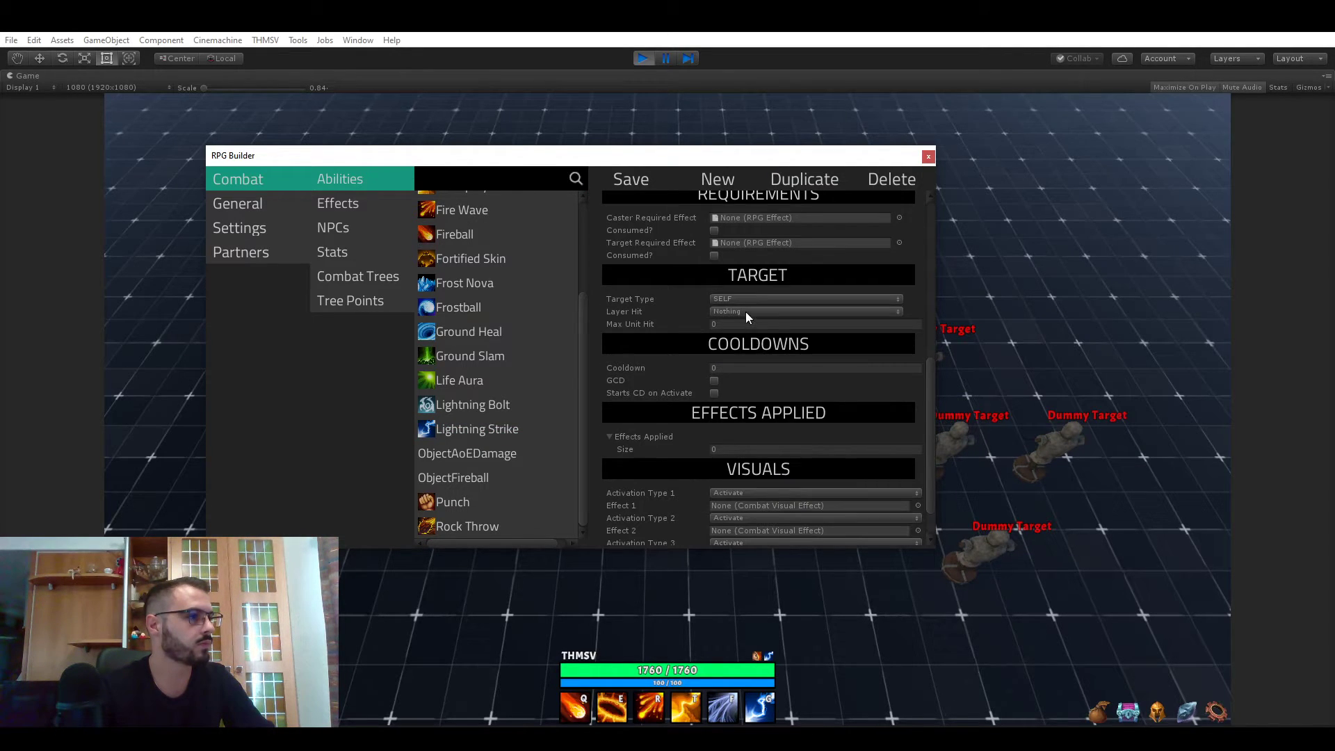
click(747, 299)
click(790, 422)
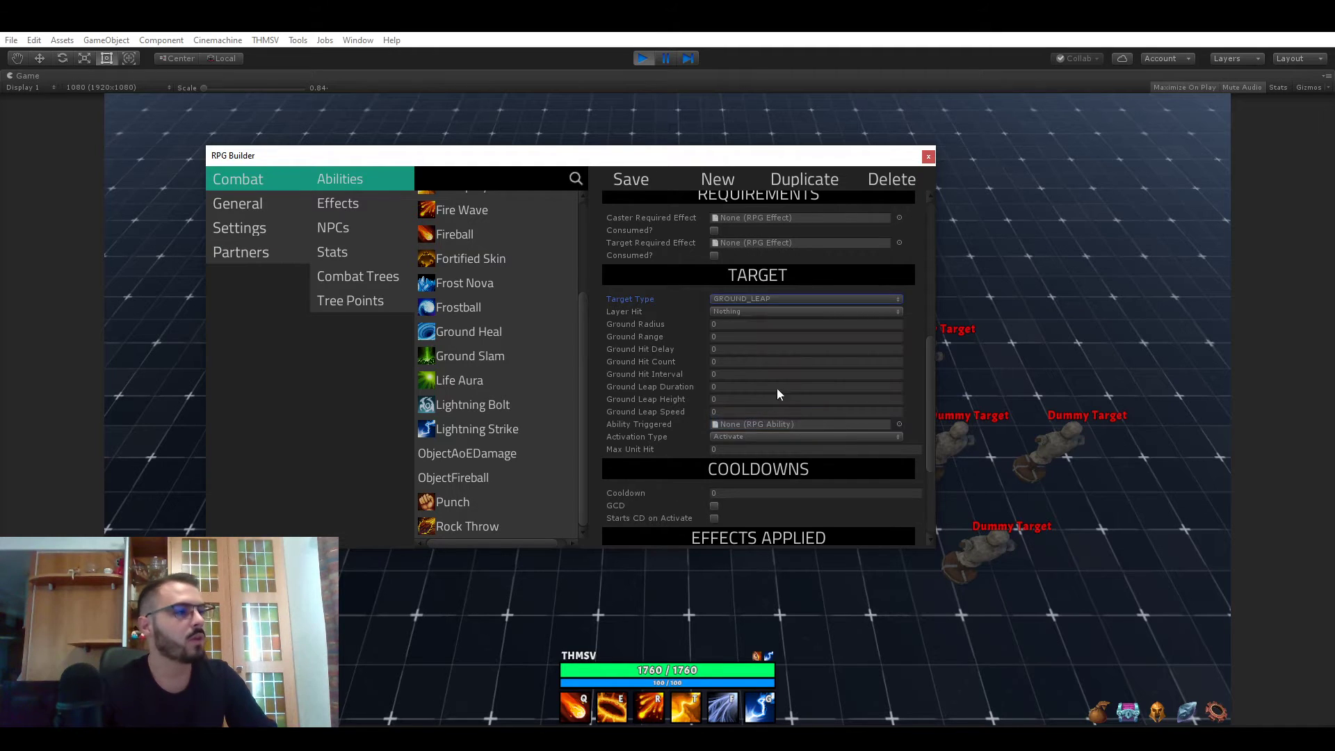
Move RPG Builder aside, test the ground-leap ability in several directions across the arena, and walk the character past the Dummy Targets
drag(567, 165, 530, 723)
click(407, 278)
key(g)
click(587, 162)
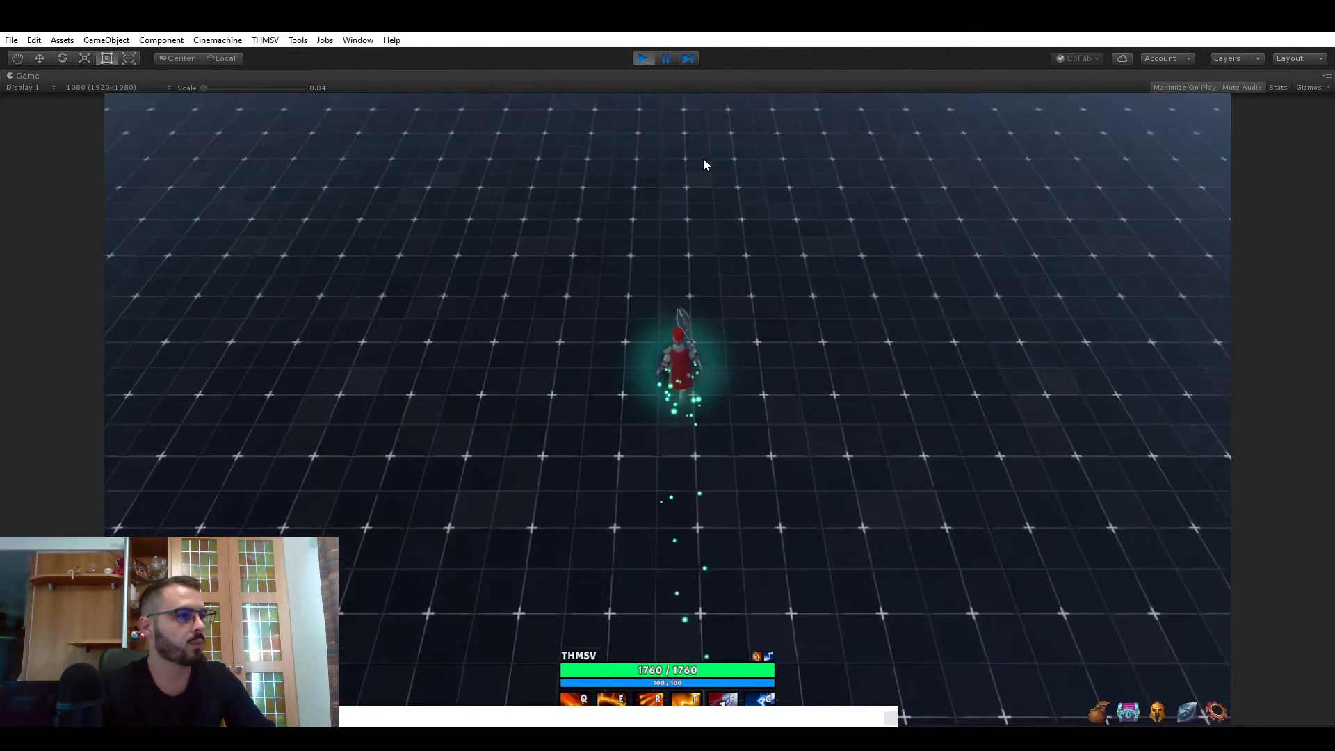
key(r)
click(1114, 387)
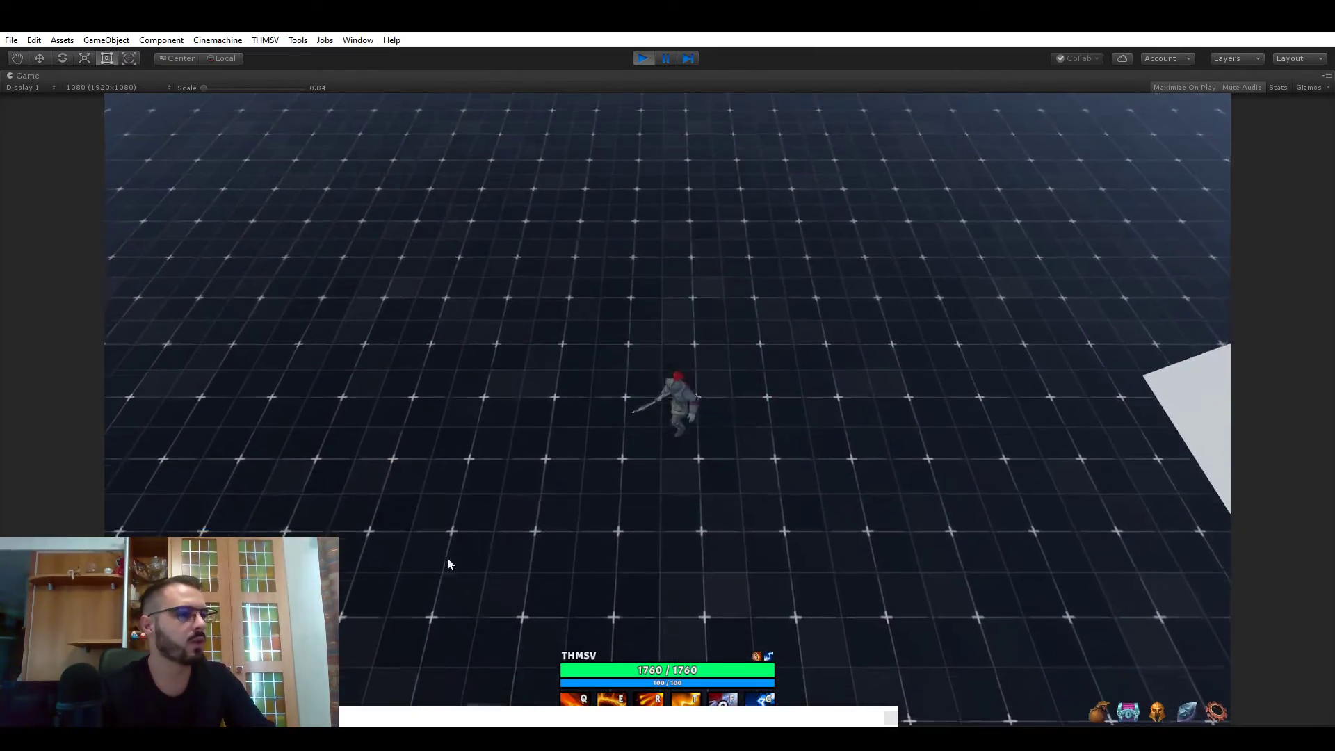
key(r)
click(376, 587)
key(s)
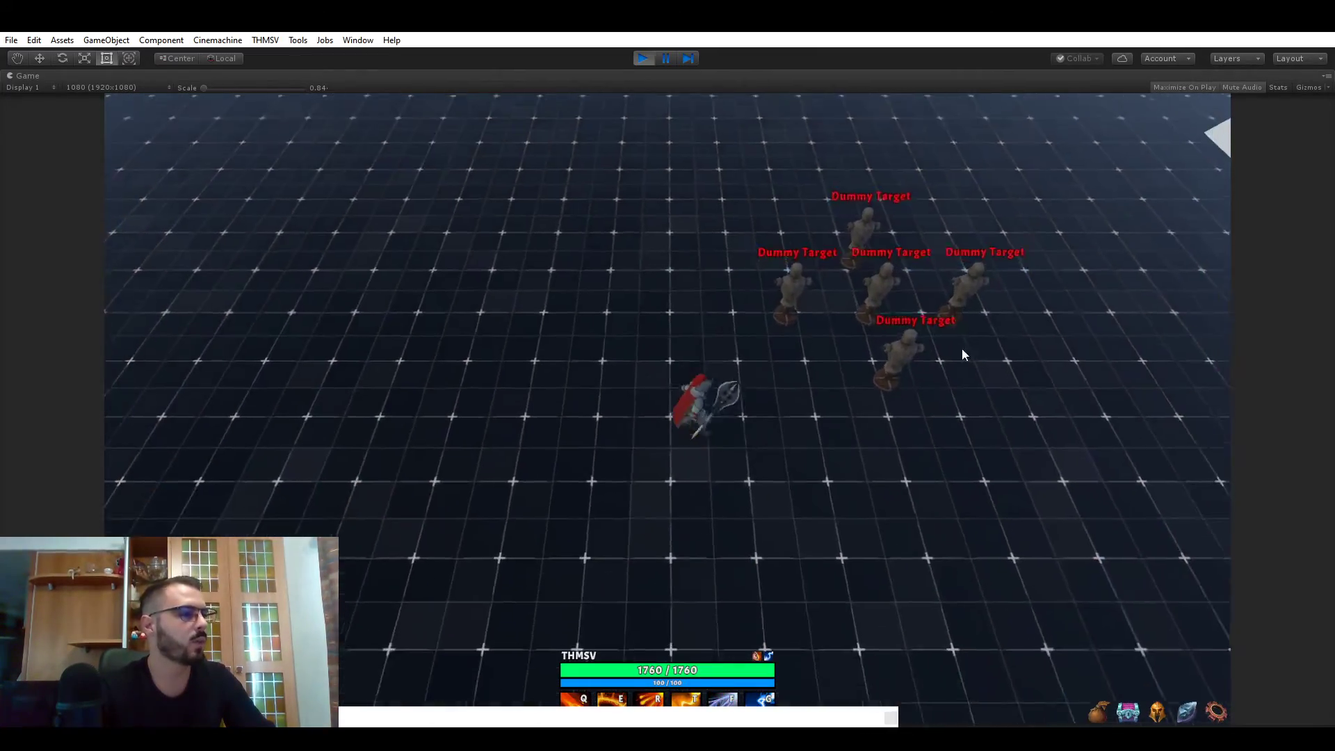
key(d)
key(w)
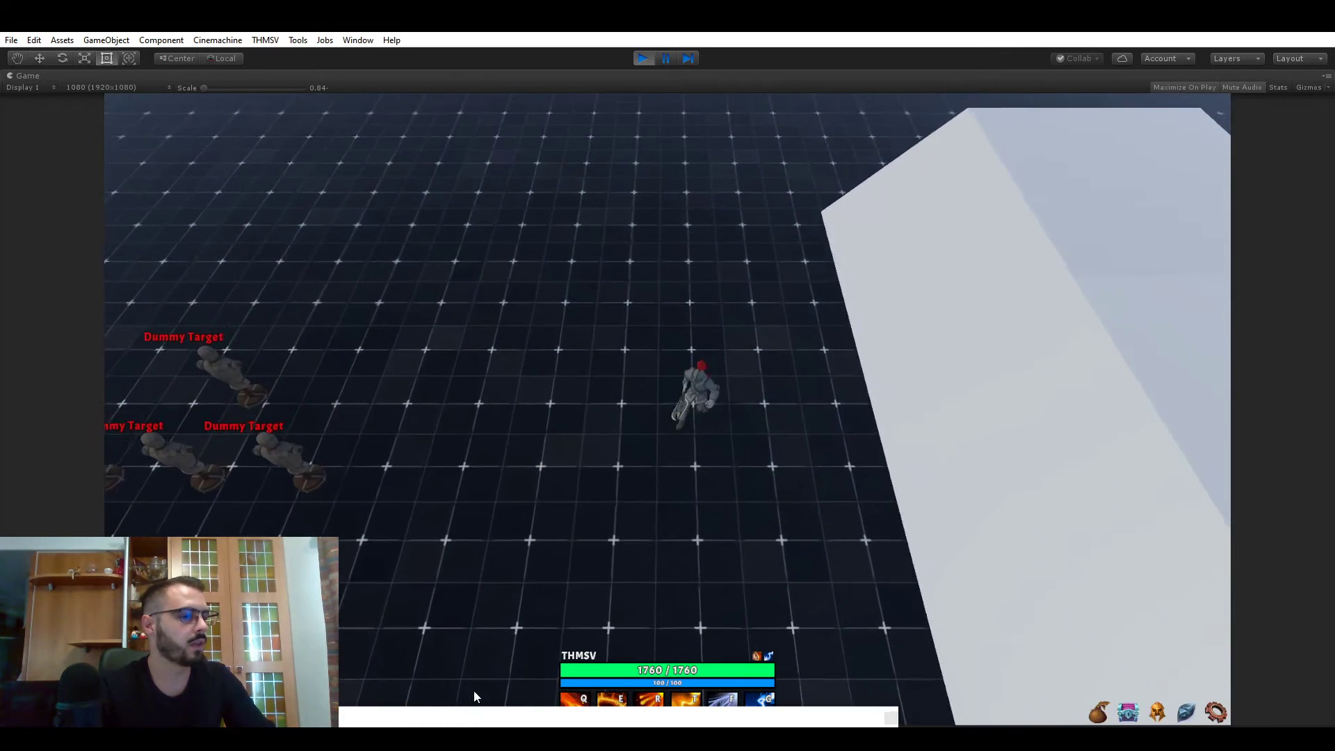
Bring RPG Builder back, open the Blink ability, and examine its Ground Leap Height and Ground Leap Duration settings
drag(473, 714, 379, 171)
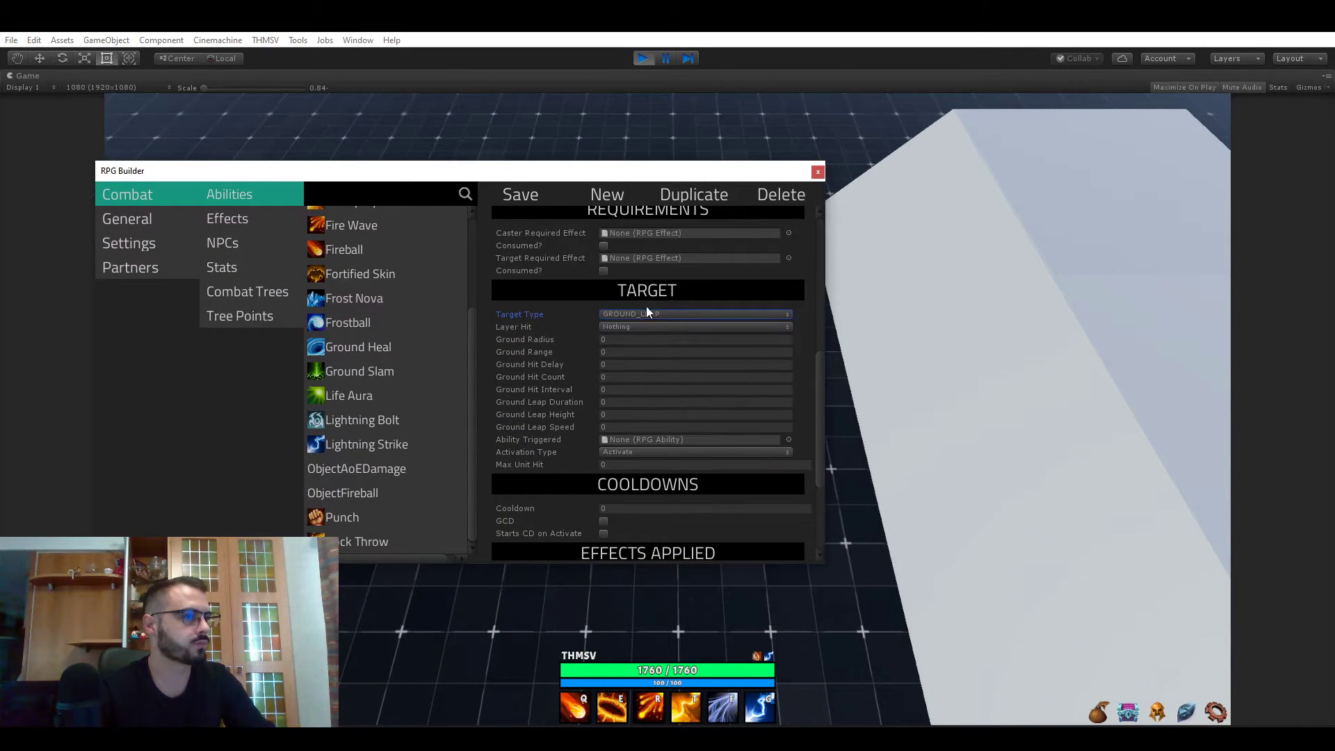
scroll(364, 417, up, 3)
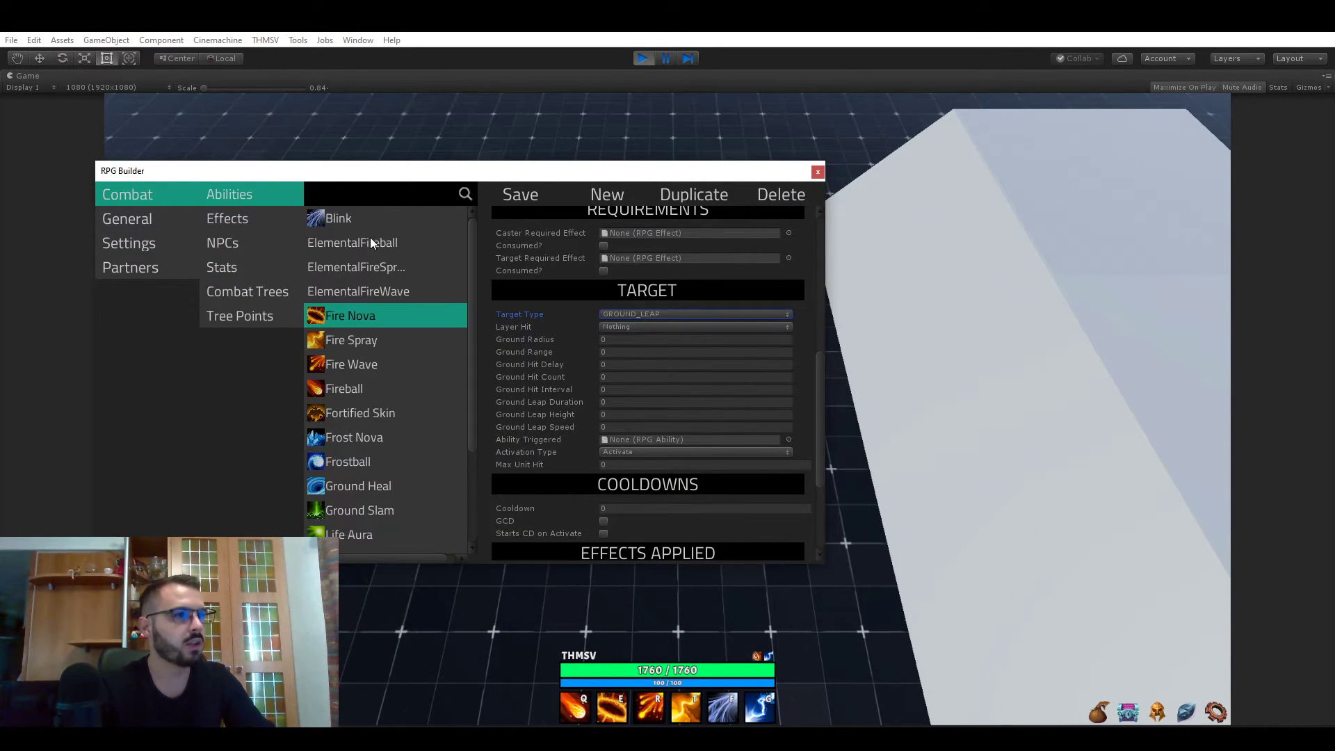
click(356, 218)
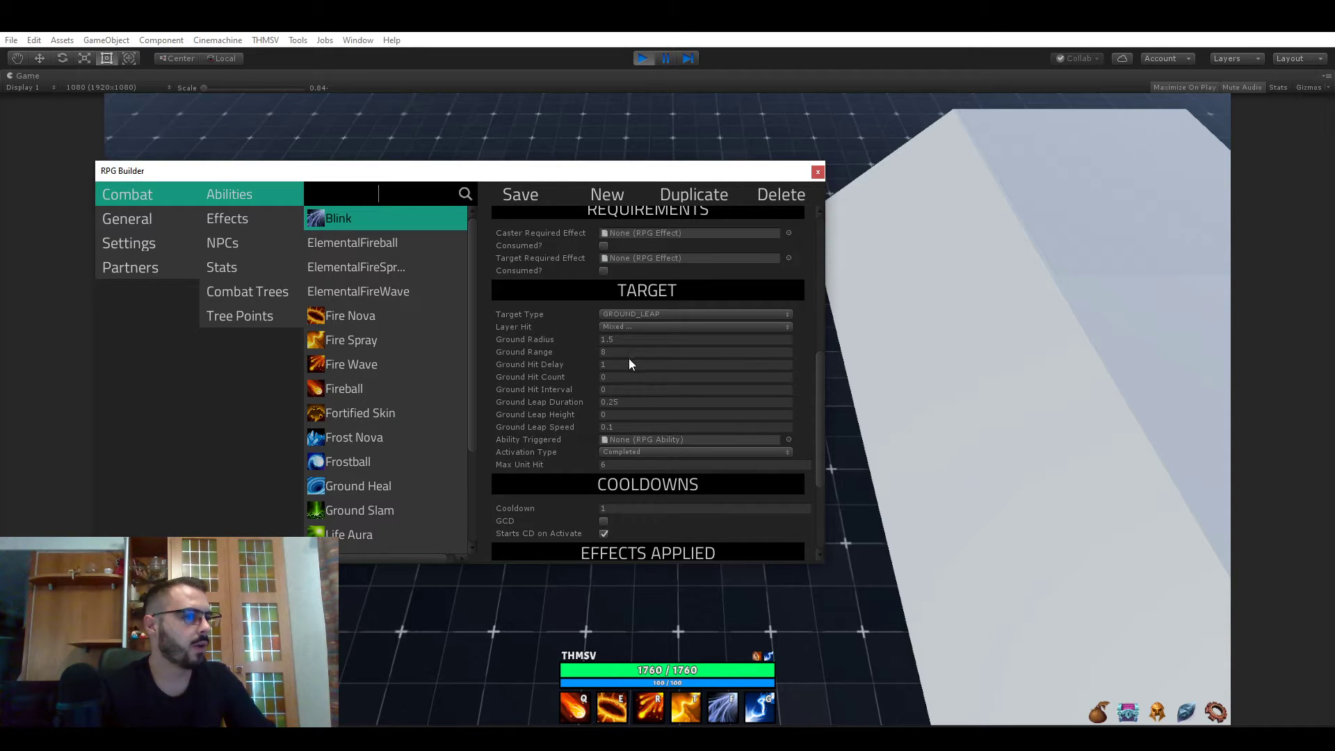
click(621, 414)
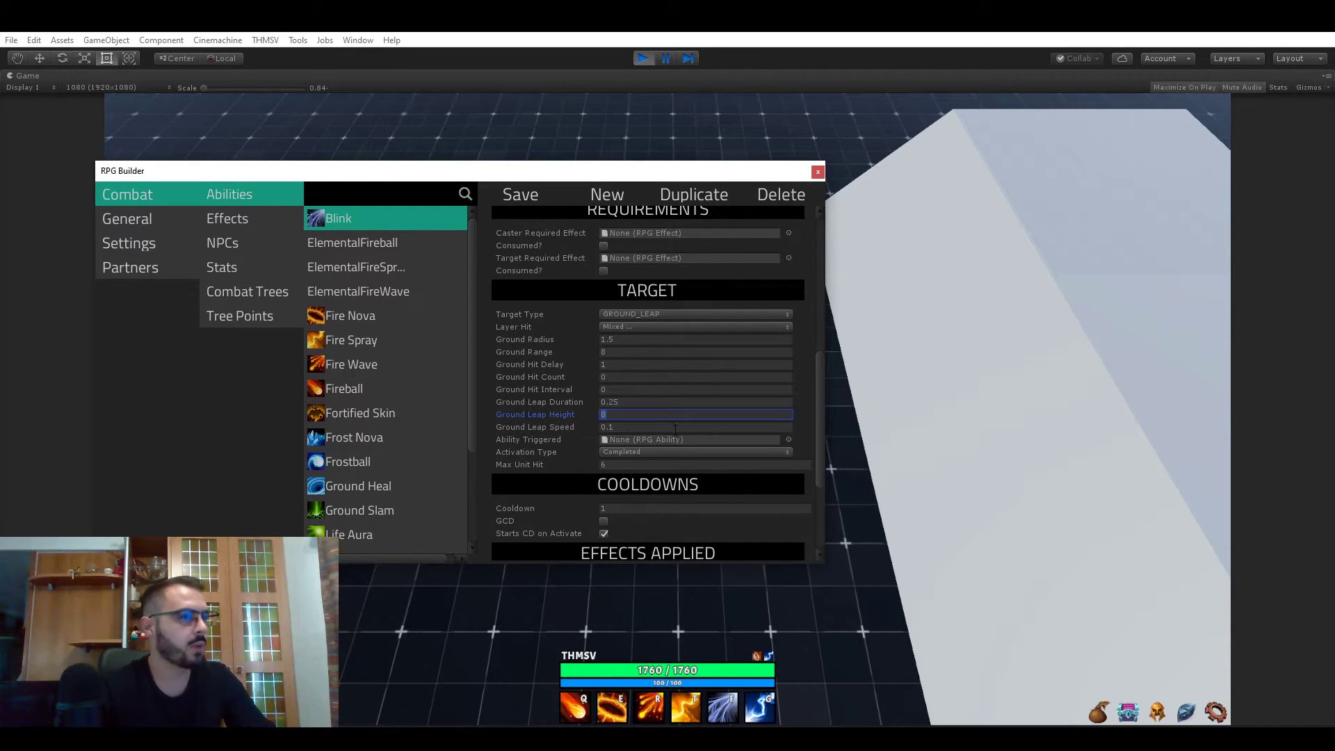
click(638, 402)
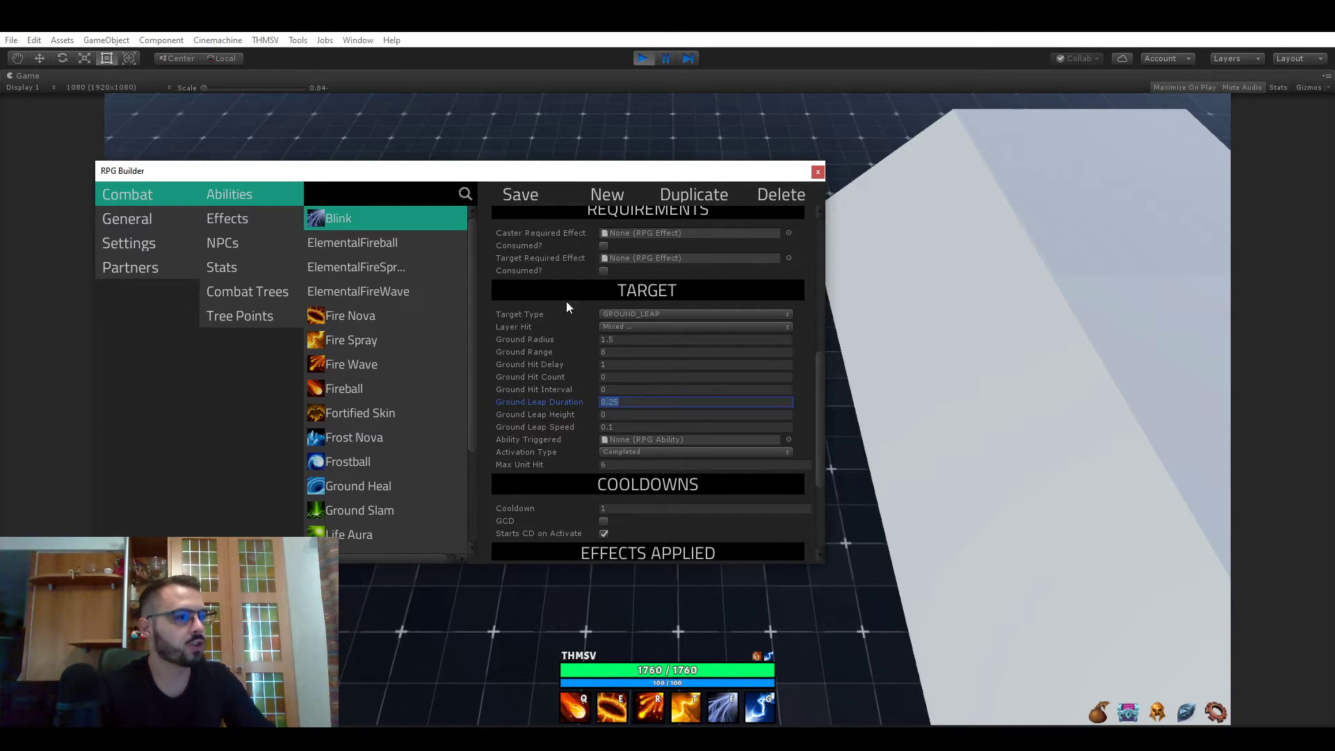
Move RPG Builder aside and cast Blink in several directions across the arena to test its flat leap
drag(491, 476, 486, 619)
click(498, 239)
key(1)
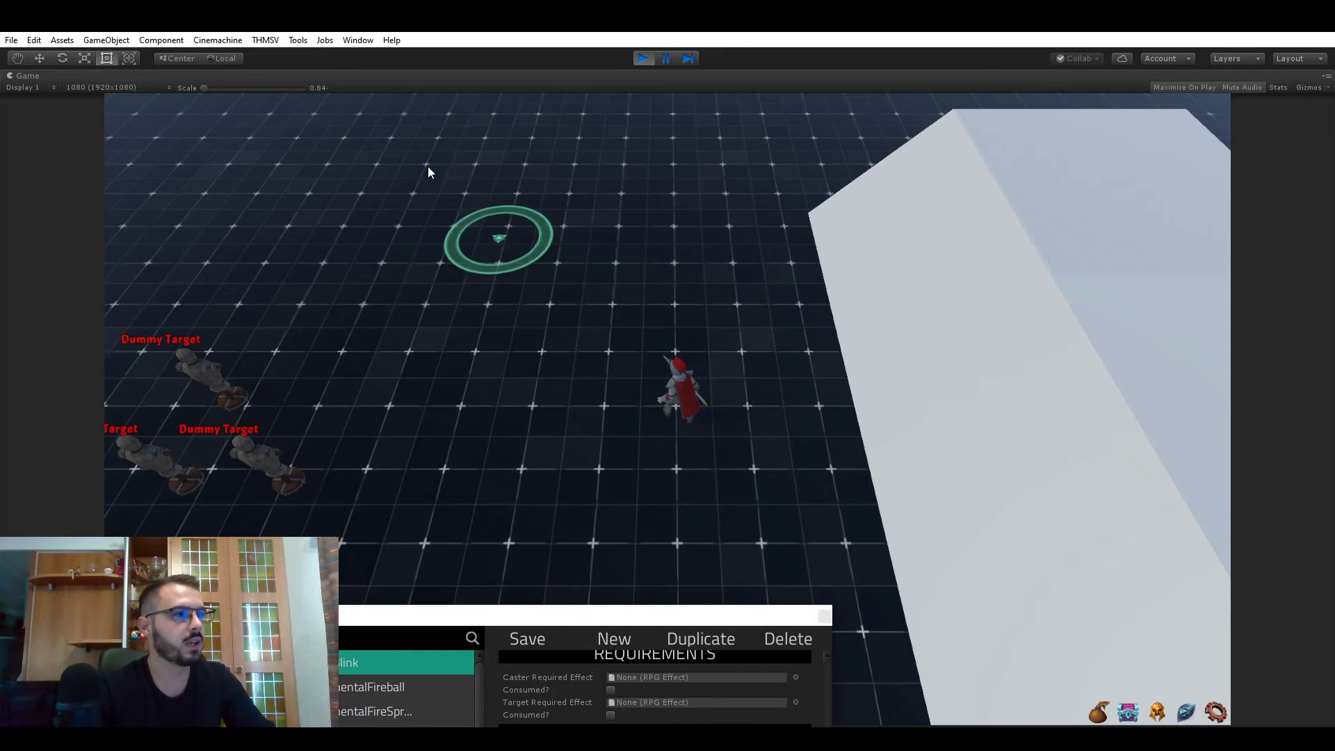
click(428, 167)
key(1)
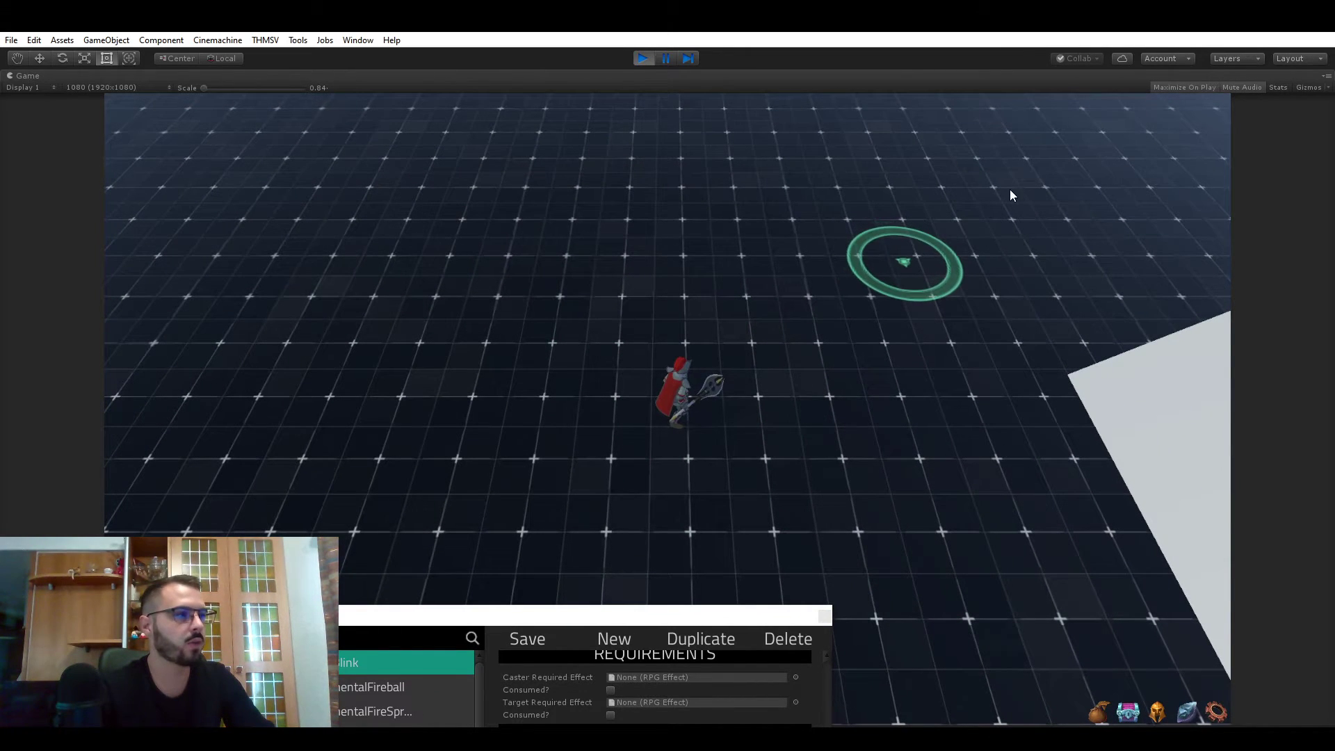
click(1010, 189)
key(1)
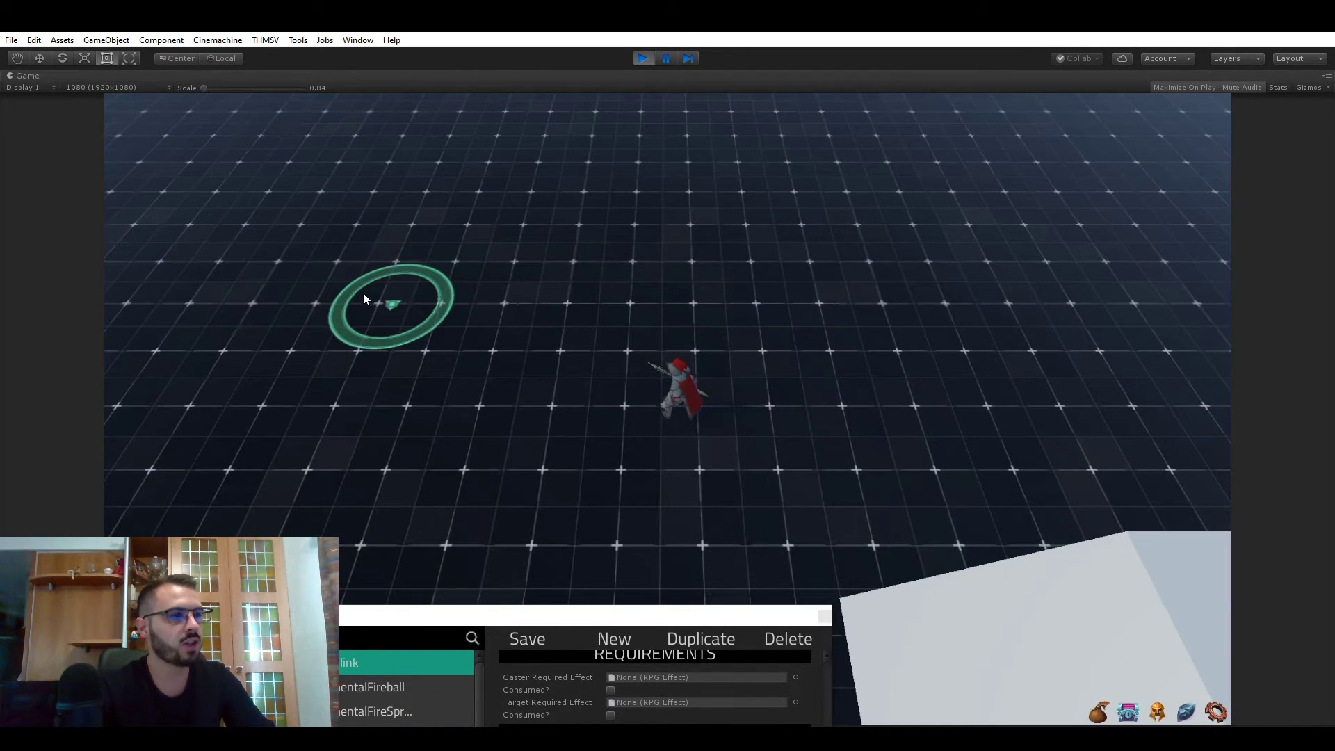
click(358, 327)
key(1)
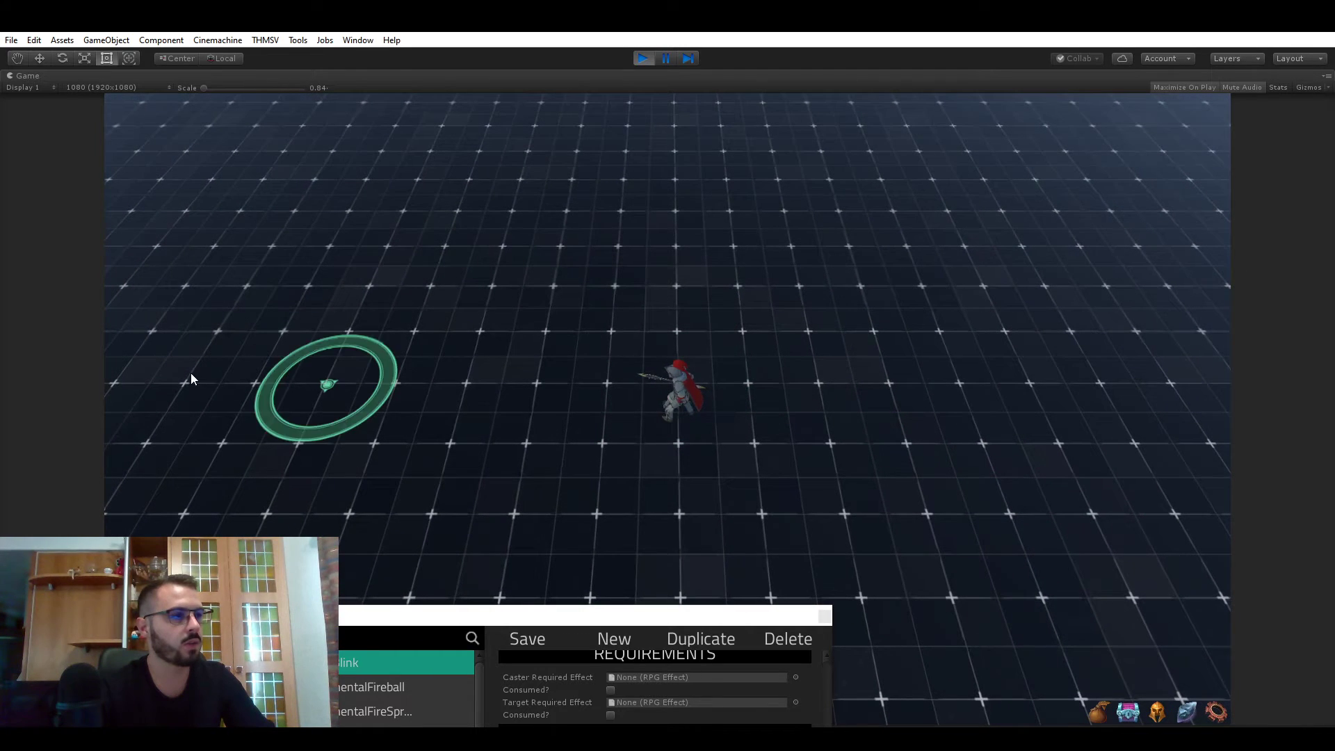
click(190, 372)
Examine Blink's Ground Leap Speed in RPG Builder, and cast Blink again in the arena to see its effect
drag(485, 617, 449, 249)
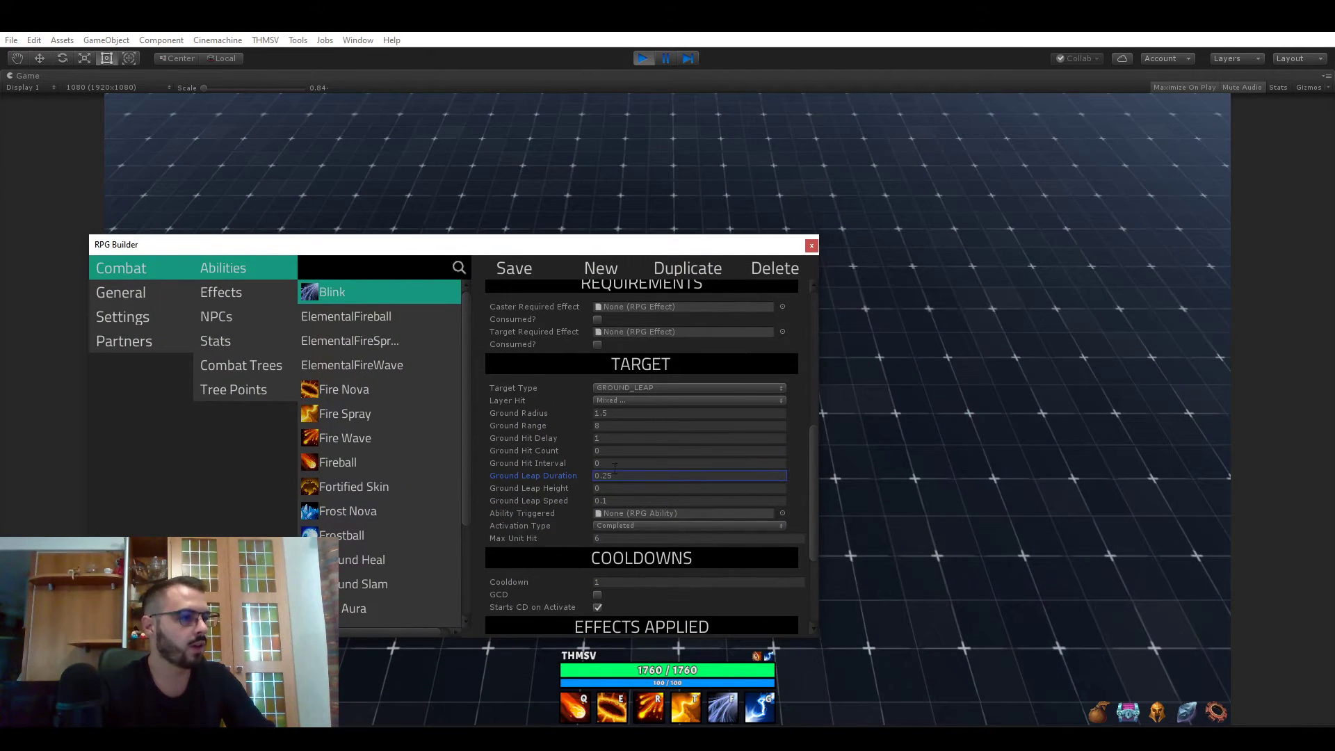
click(622, 501)
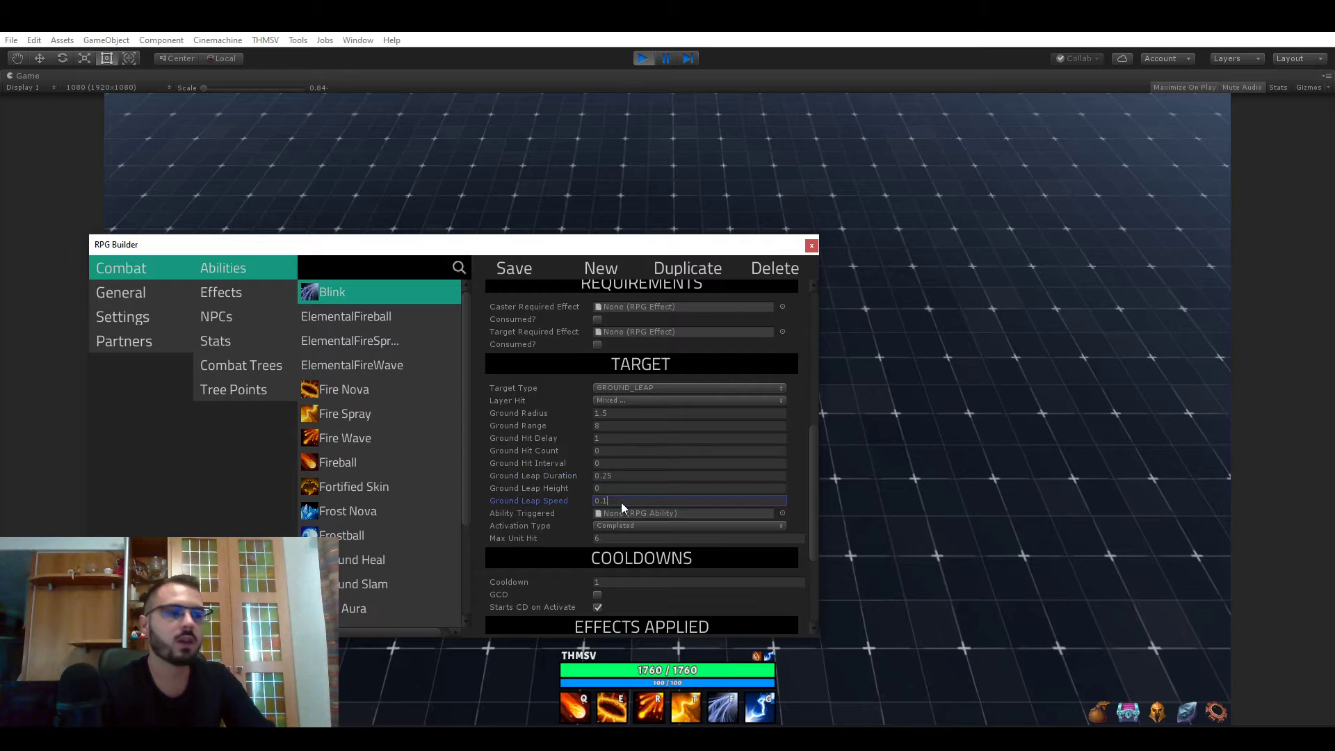
drag(439, 245, 432, 689)
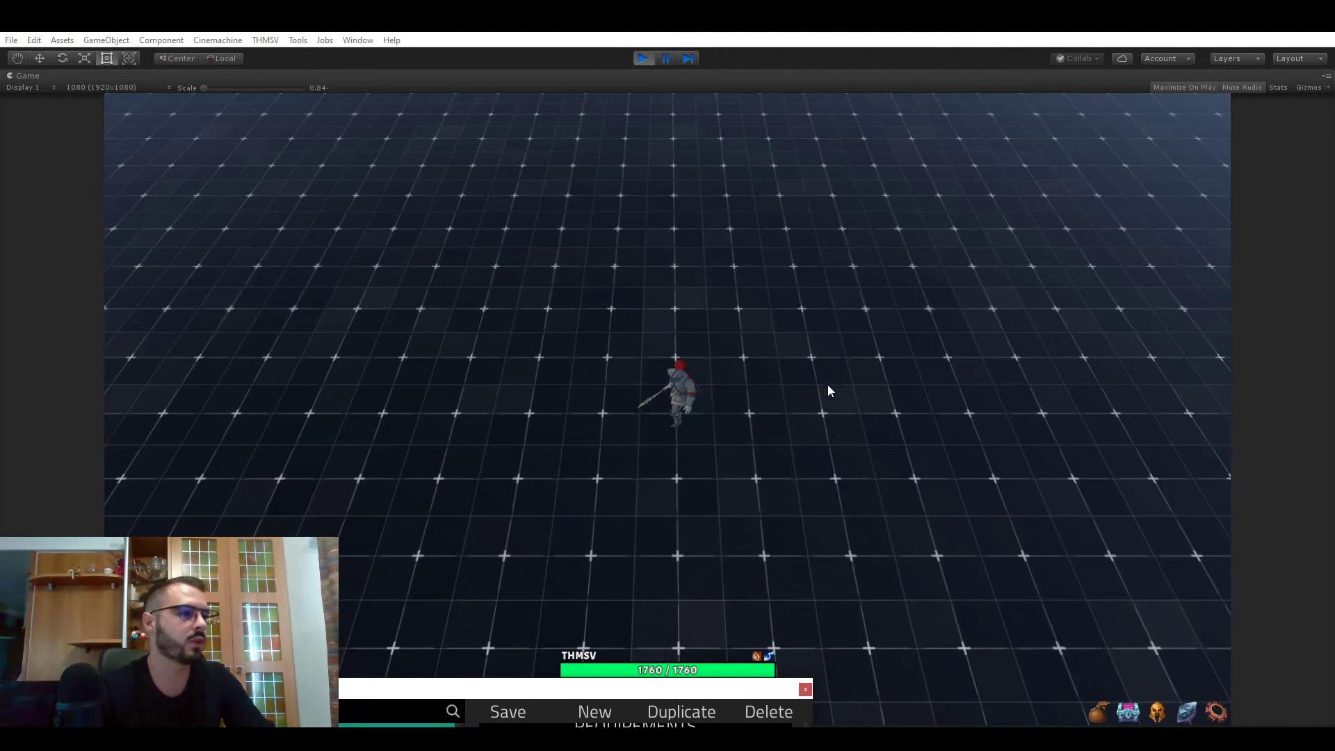
click(828, 385)
key(f)
key(f)
click(1124, 406)
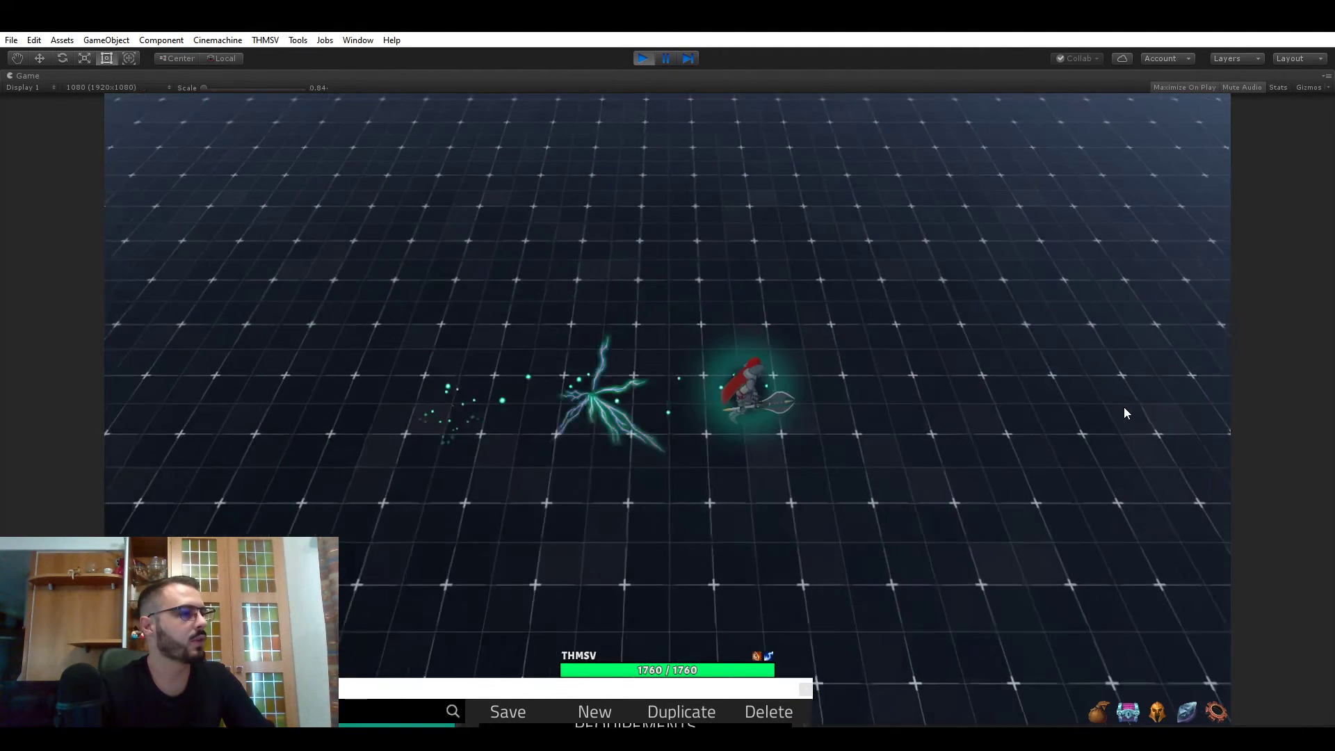
Return to RPG Builder, set Blink's Ground Leap Height to 10 and save the ability
drag(411, 687, 390, 256)
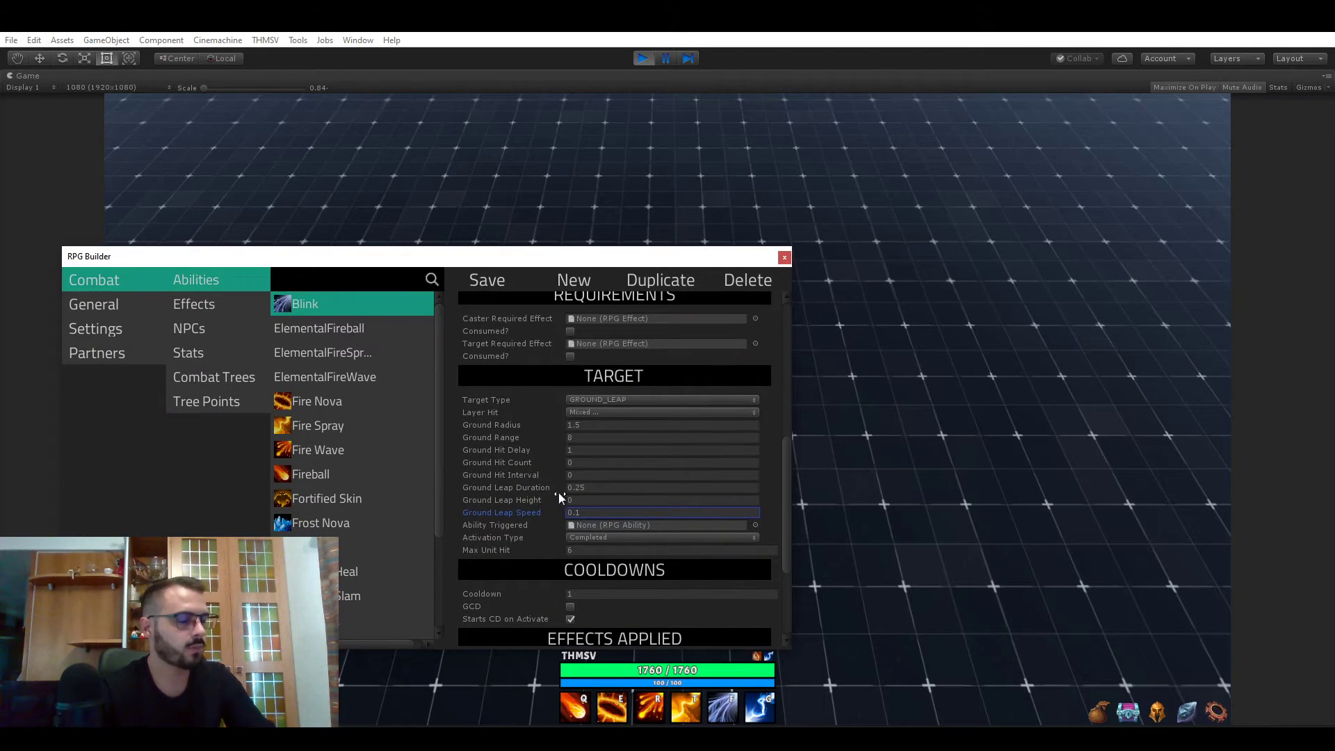
click(588, 500)
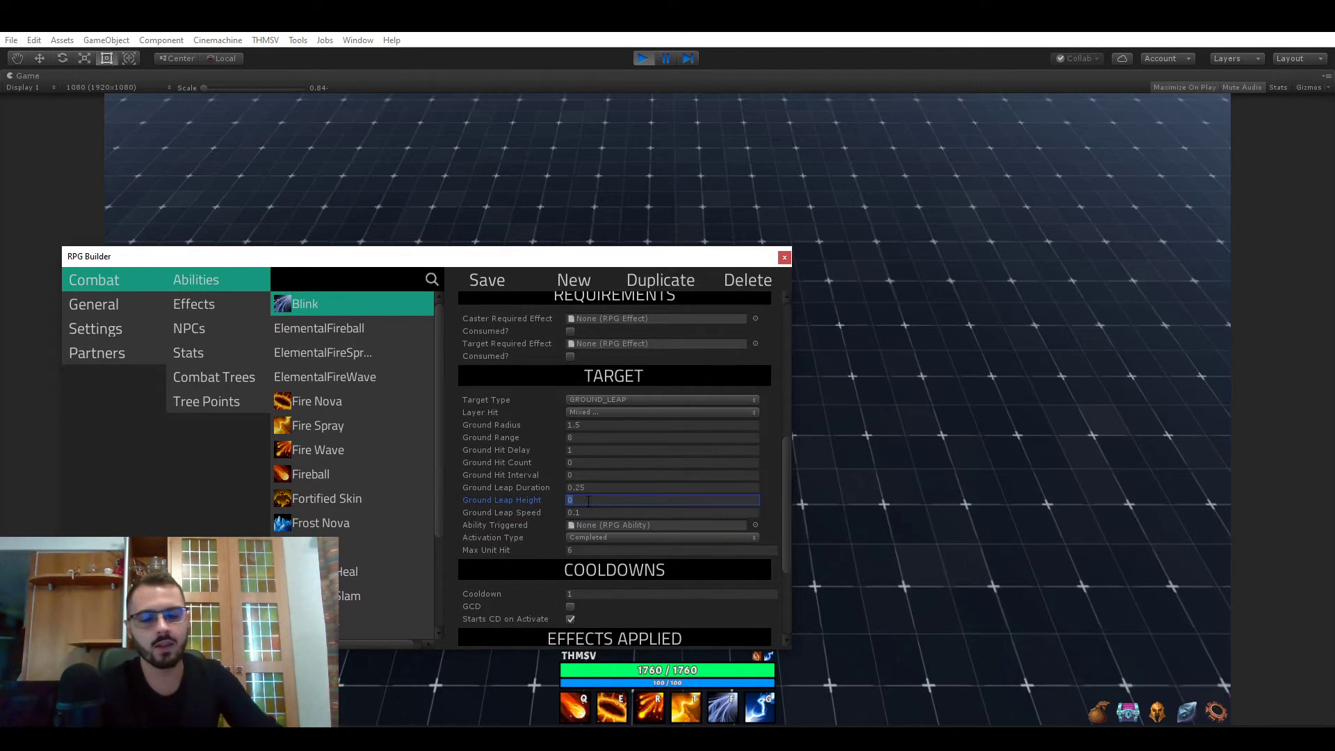
text(10)
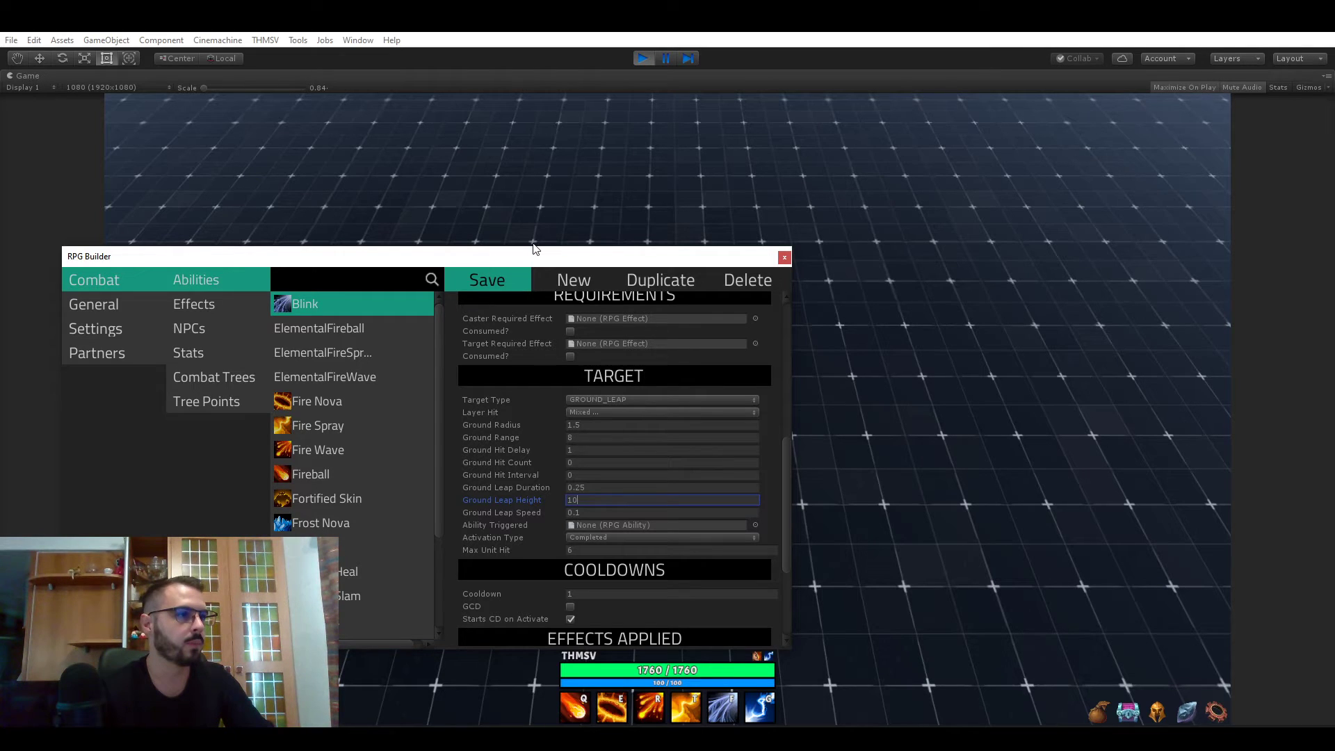
Move RPG Builder aside and cast Blink back and forth across the arena to test the higher leap
drag(509, 256, 393, 718)
key(f)
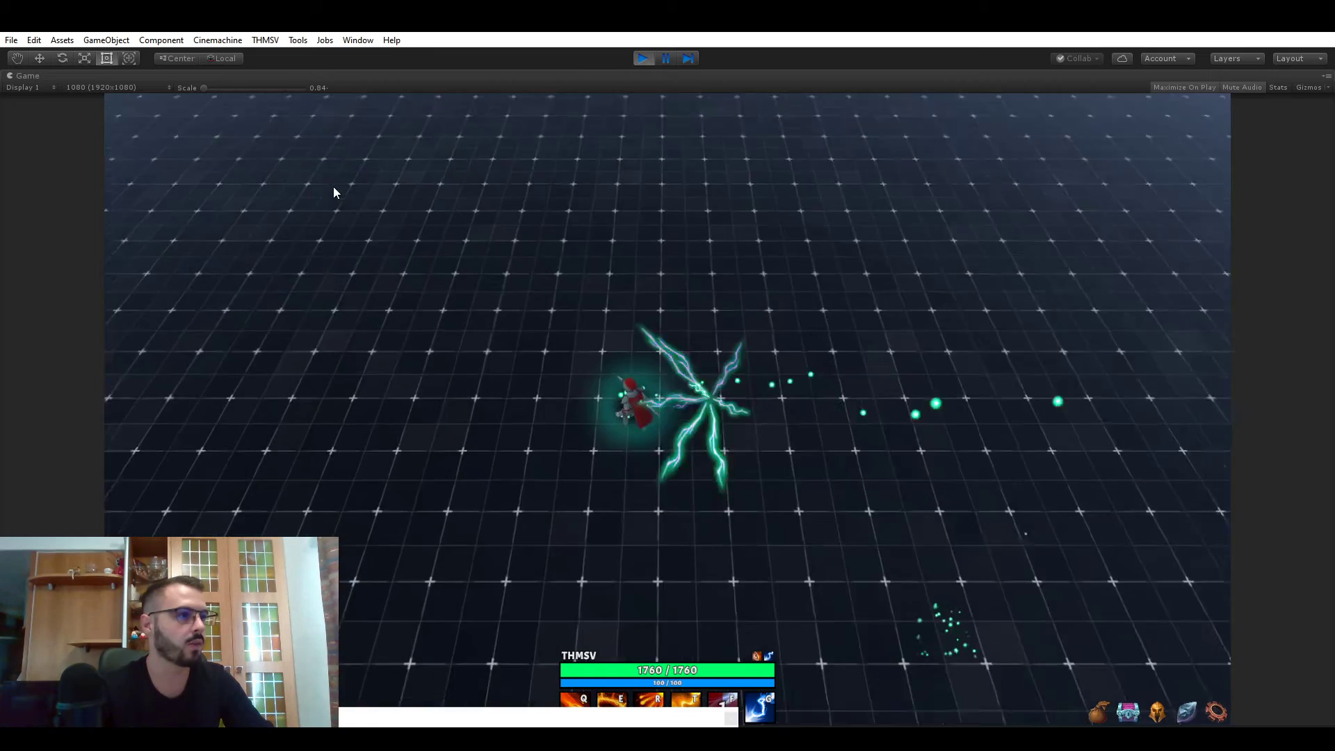
key(f)
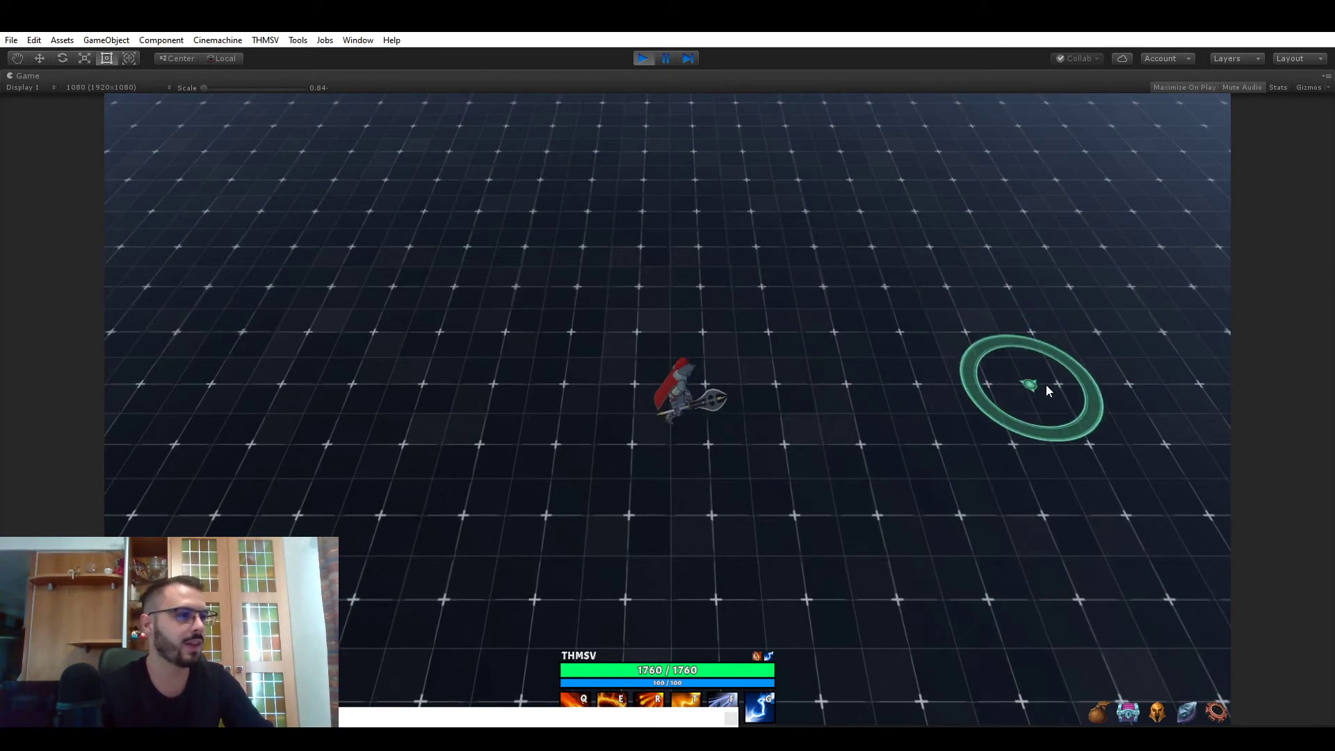
click(1047, 385)
key(f)
click(298, 431)
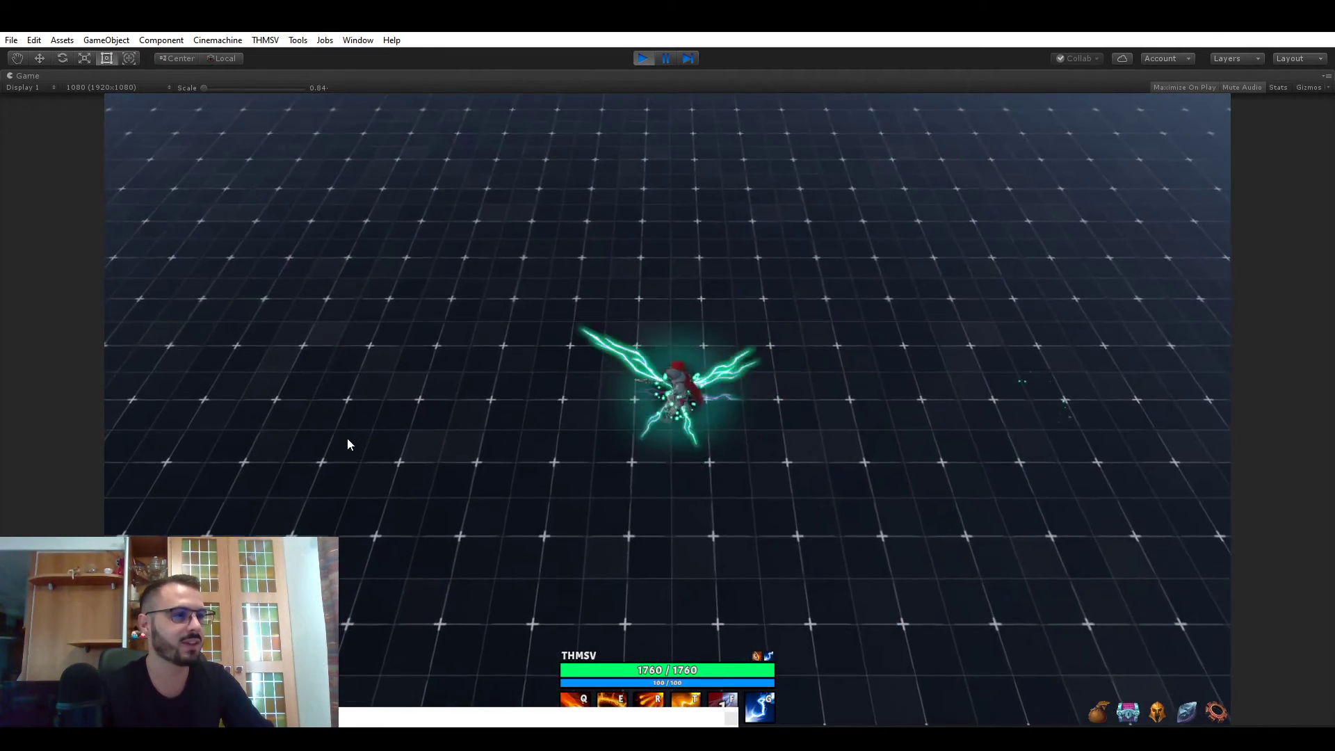
key(f)
click(320, 439)
Return to RPG Builder, set Blink's Ground Leap Duration to 0.5 and Ground Leap Speed to 0.4, and save
drag(421, 712, 469, 194)
click(609, 429)
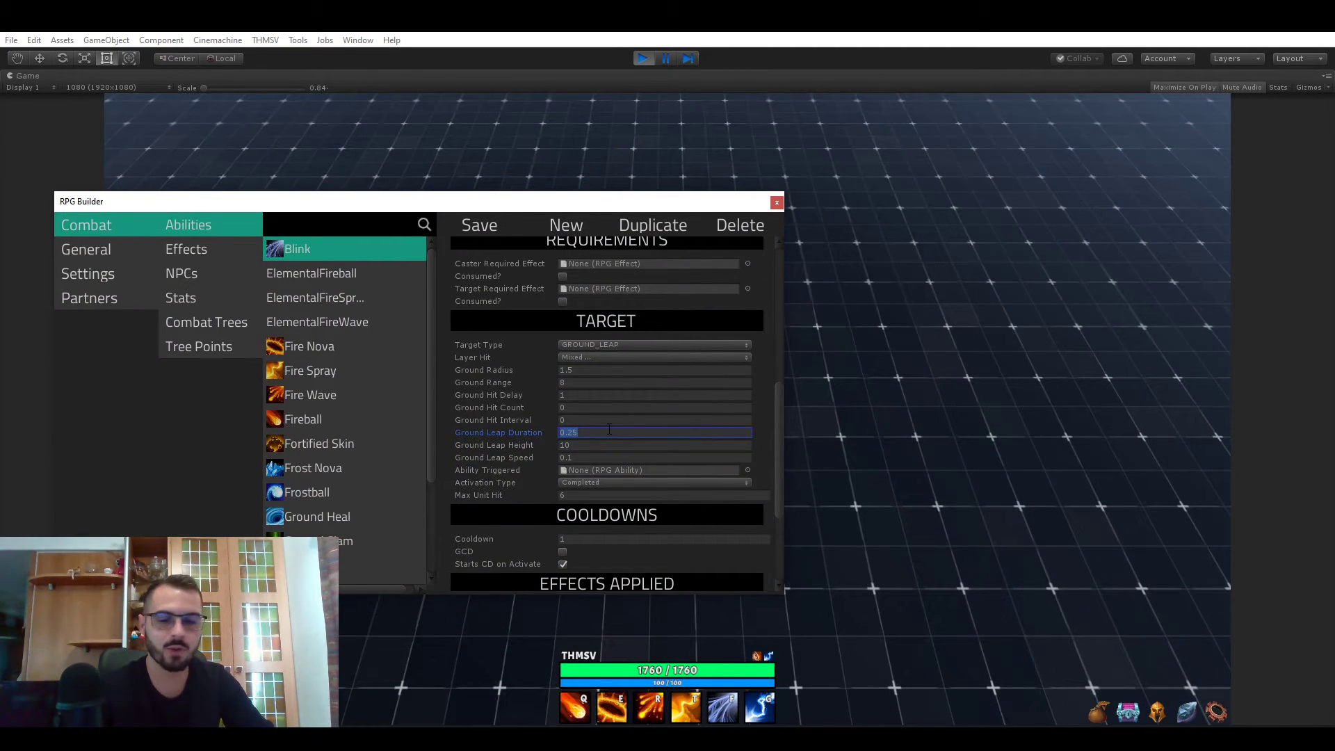
key(BackSpace)
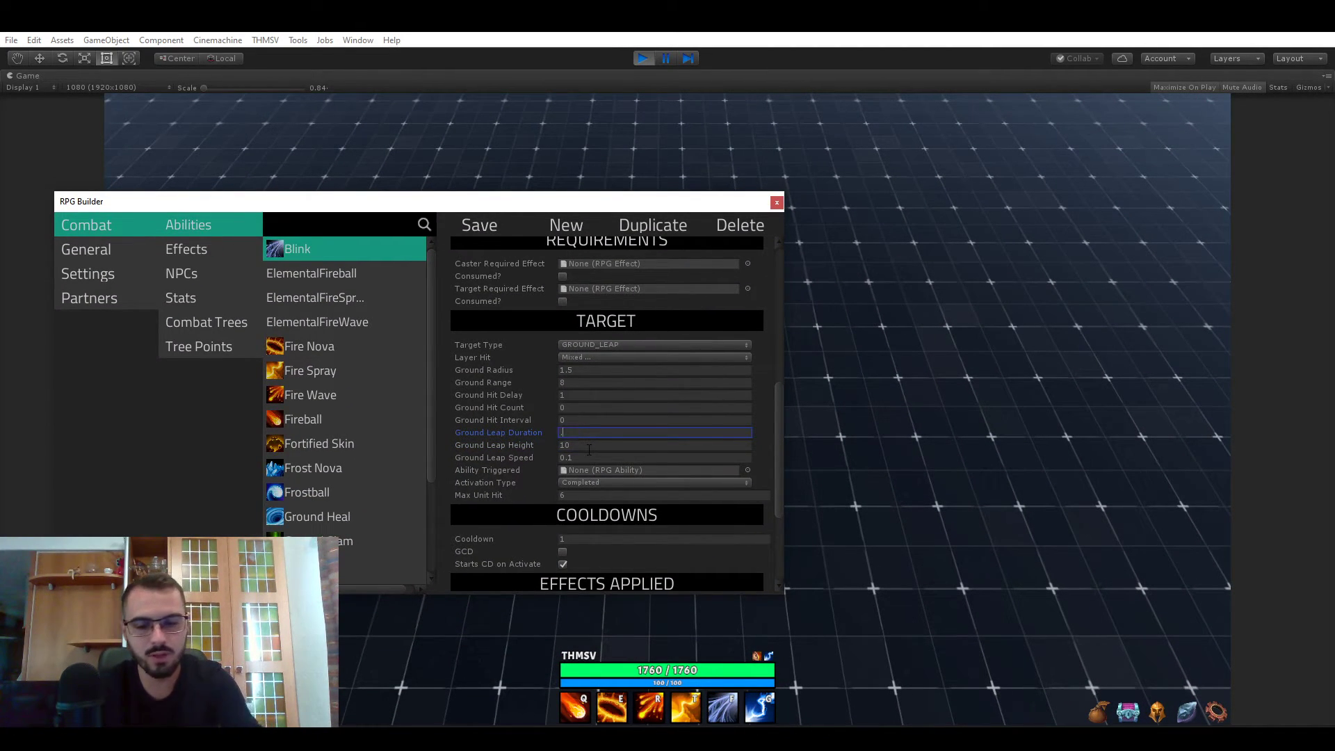
text(.5)
click(589, 456)
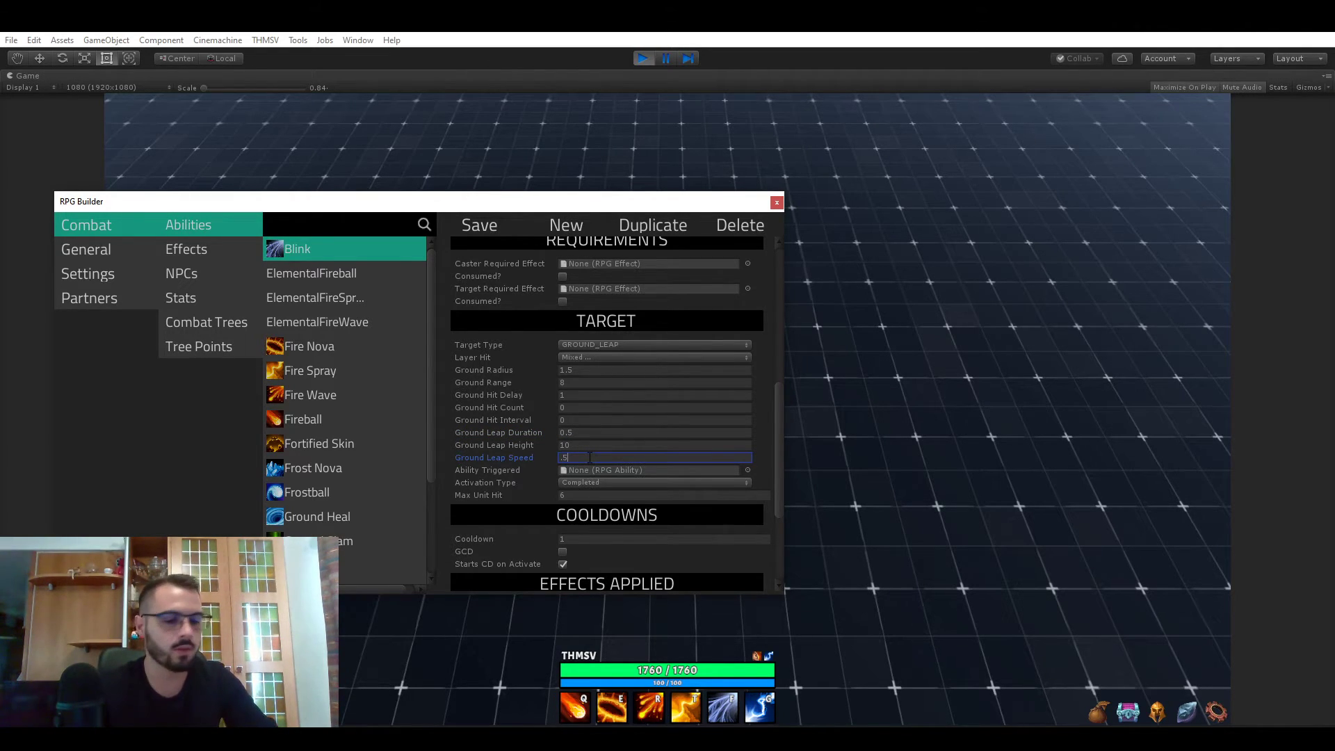
click(491, 228)
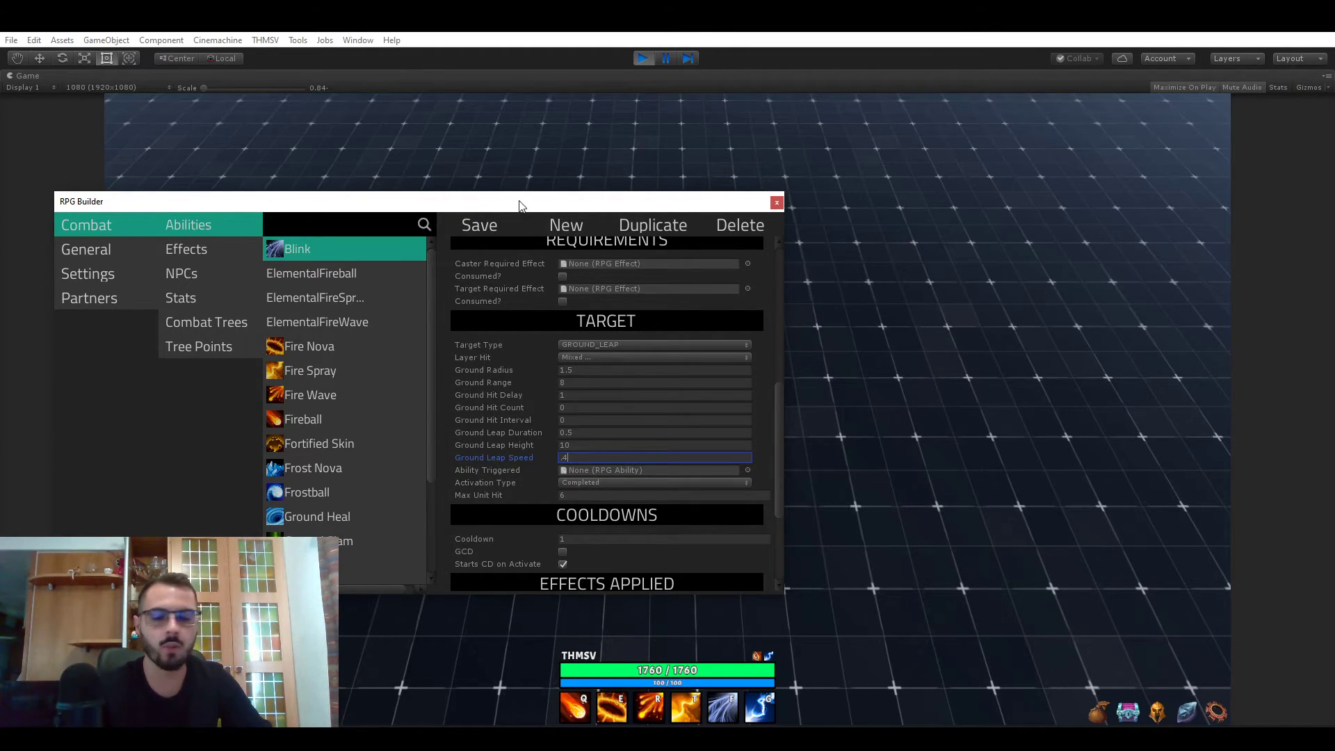
Clear RPG Builder from the game view and cast Blink repeatedly in different directions to test the slower, longer leap
drag(514, 205, 509, 716)
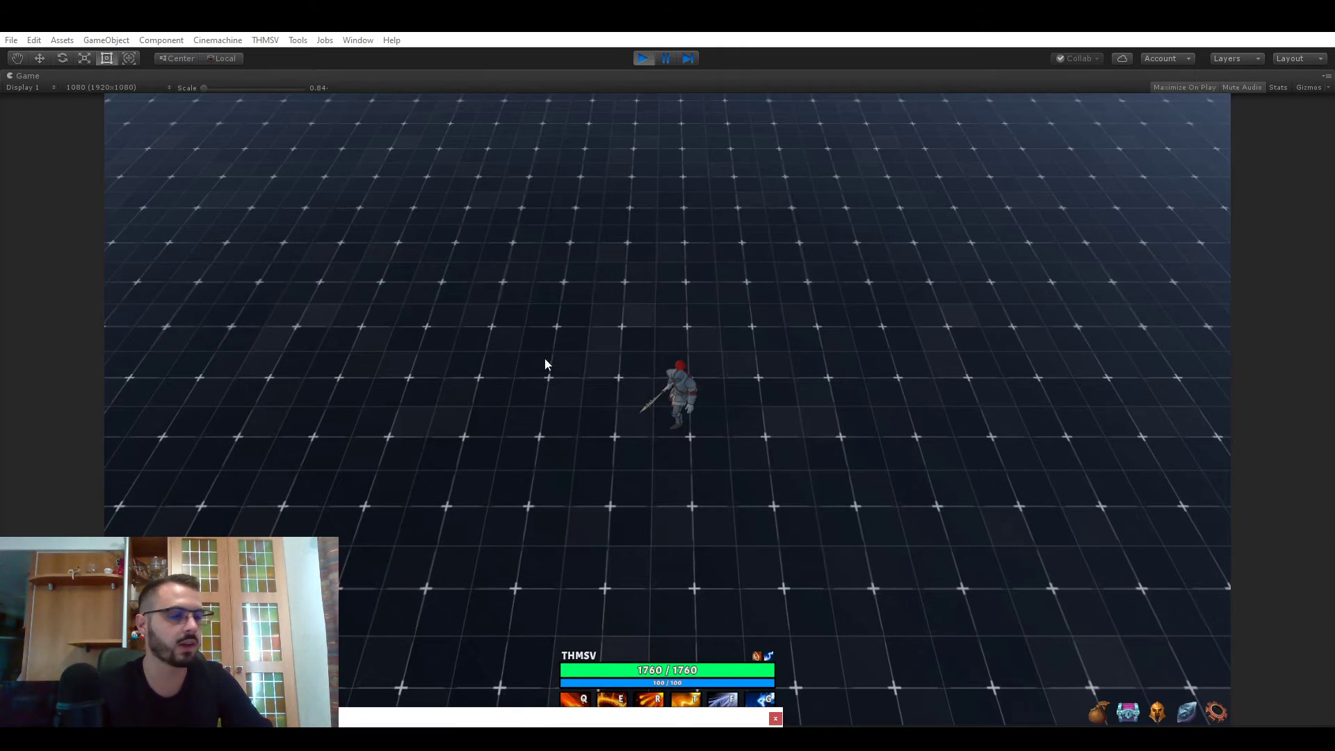
click(546, 361)
key(f)
click(1040, 293)
key(f)
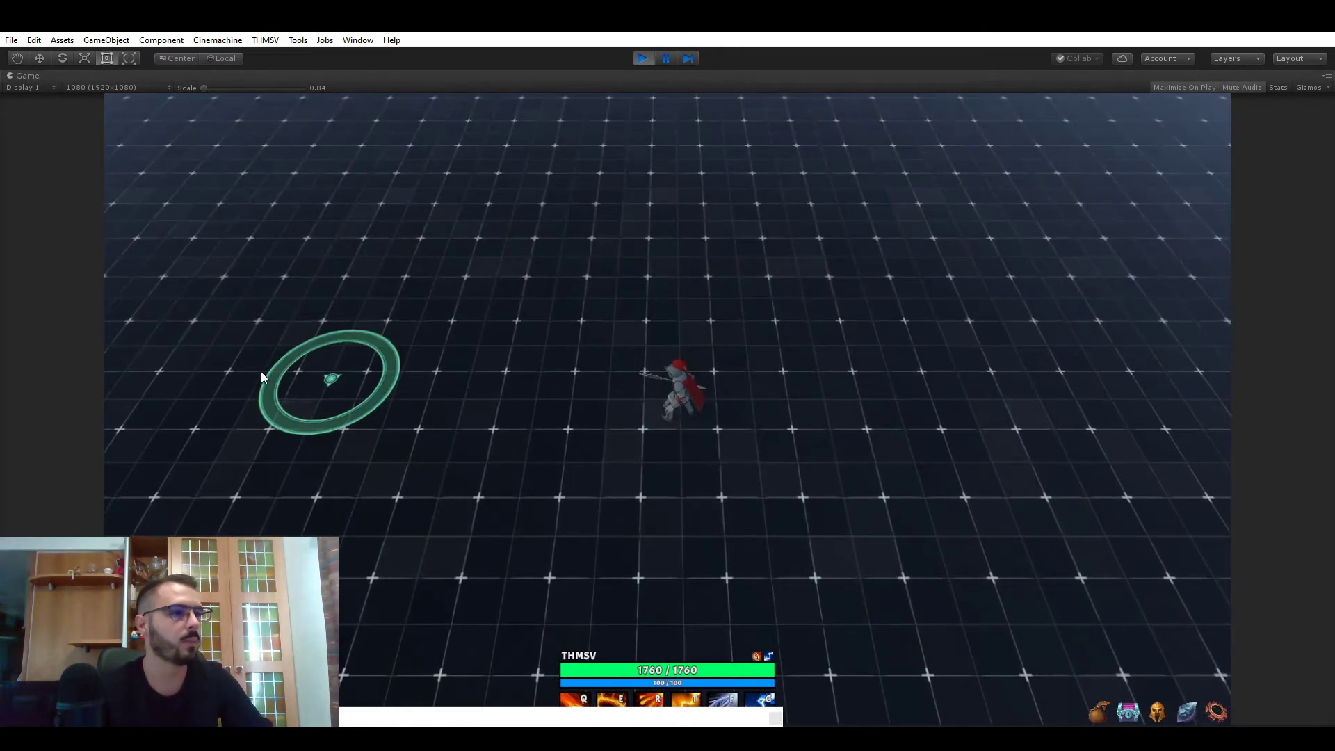
click(271, 365)
key(f)
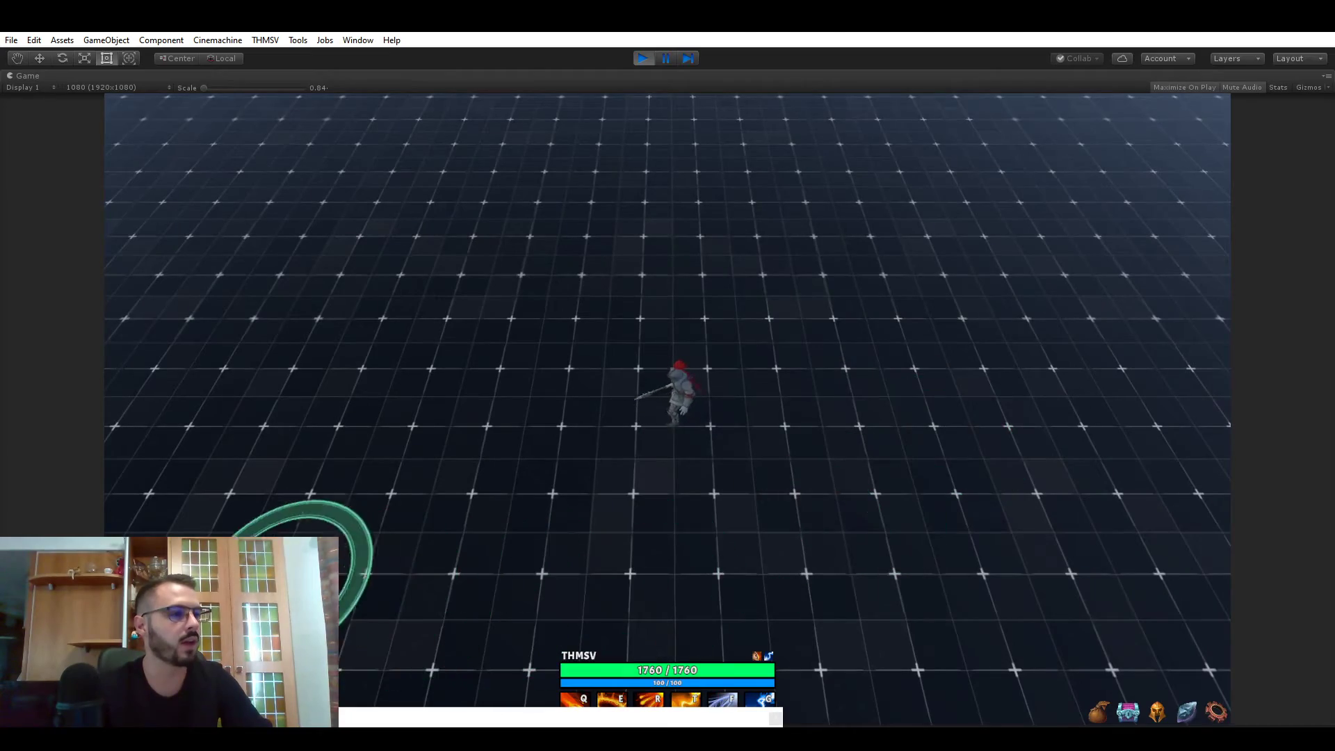
click(299, 560)
key(f)
click(1128, 397)
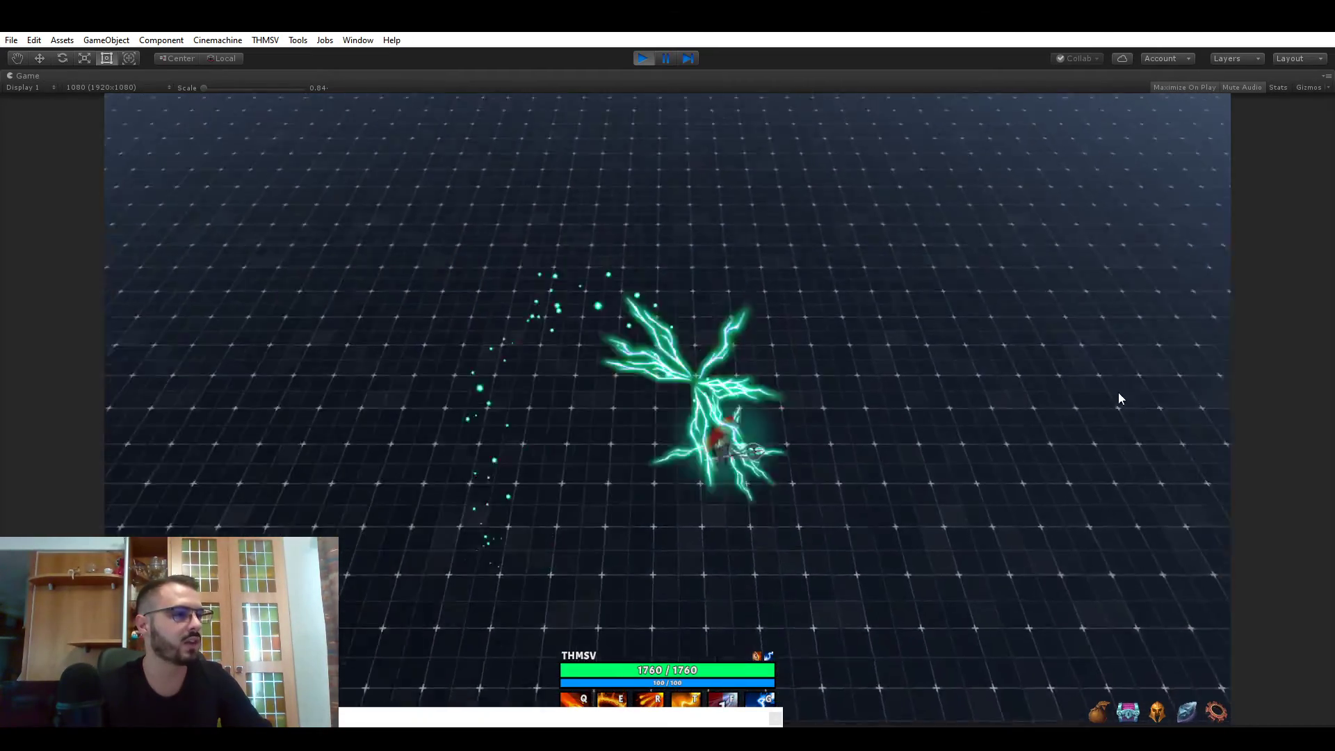
key(f)
click(1119, 412)
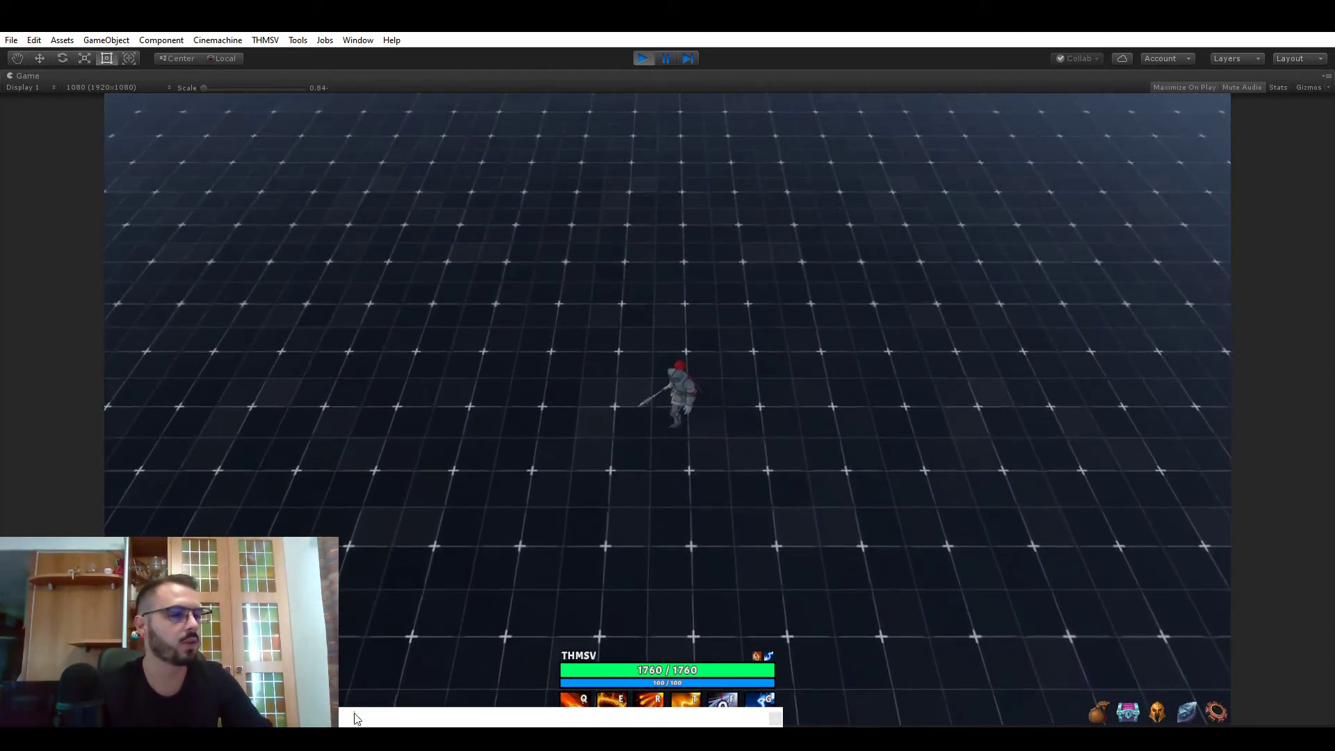
Restore Blink's Ground Leap Duration to 0.25, Ground Leap Height to 0 and Ground Leap Speed to 0.1, and save
drag(353, 716, 352, 273)
click(600, 495)
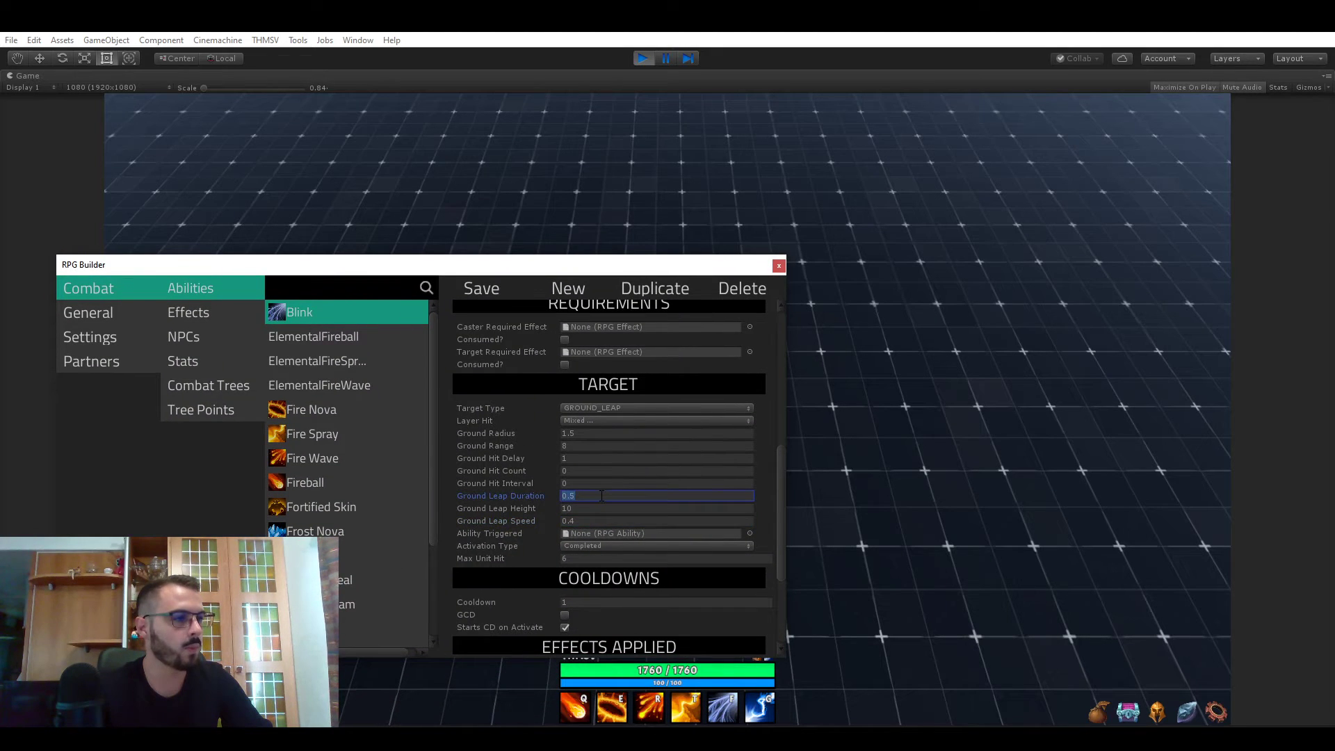
key(BackSpace)
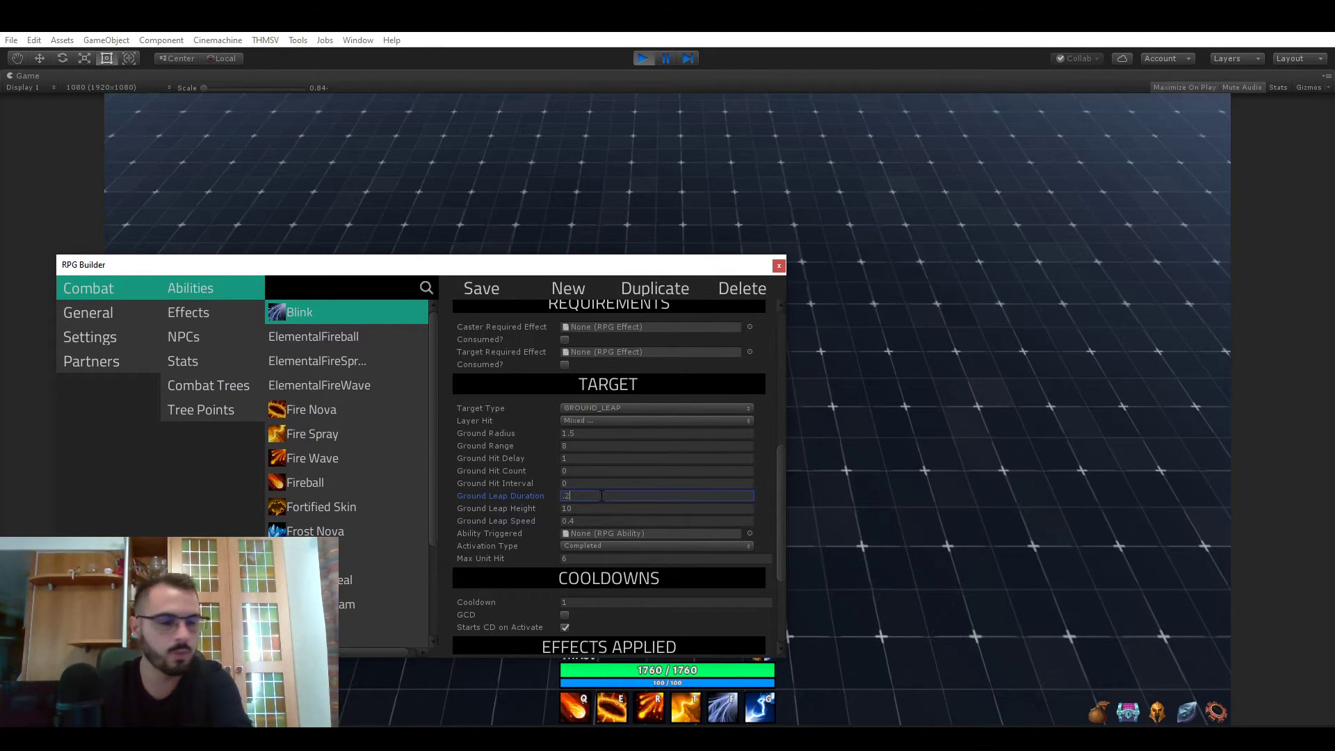
click(604, 510)
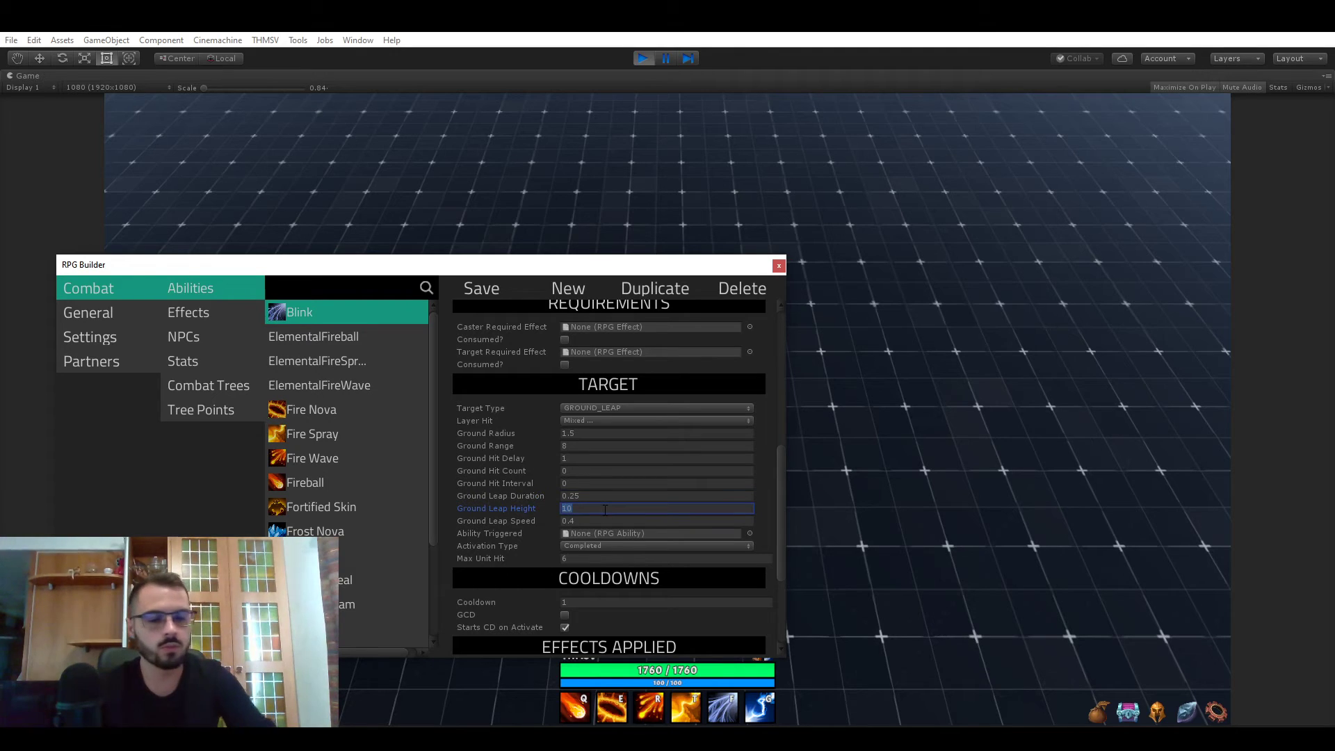
text(0)
click(600, 520)
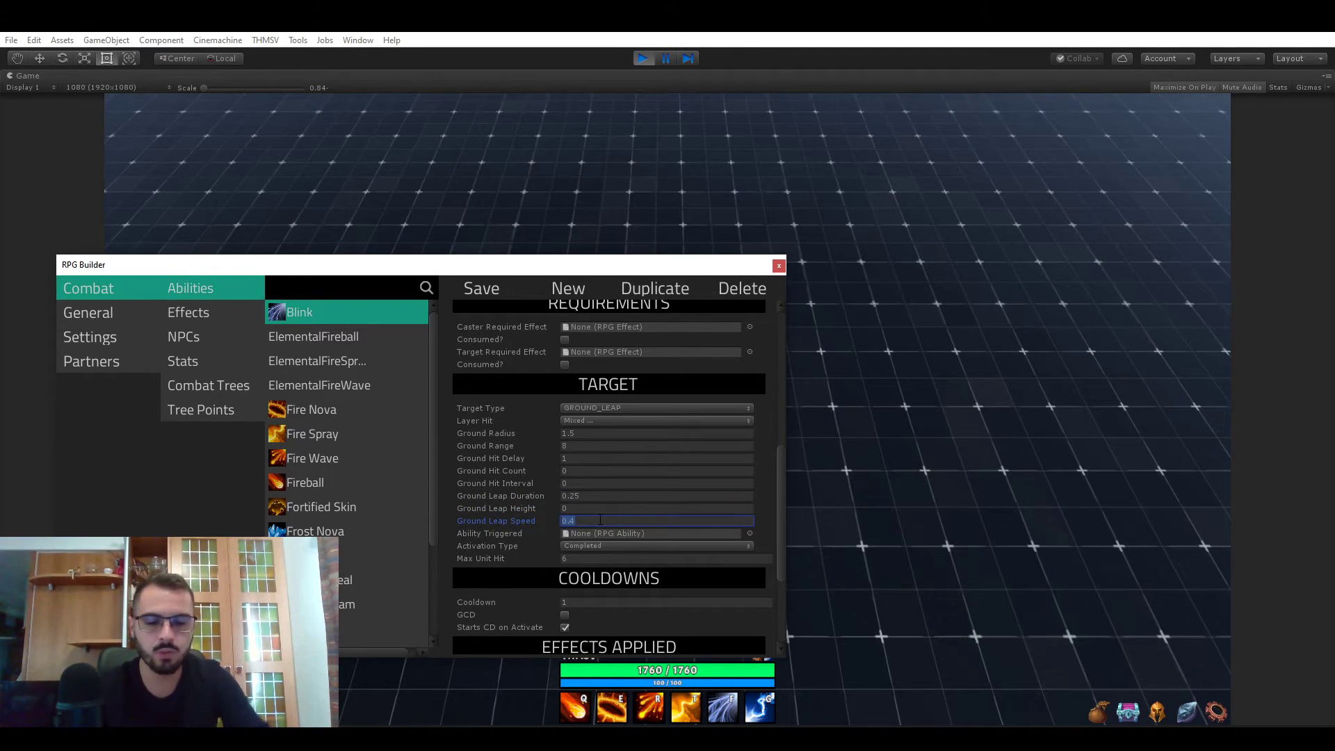
text(0.1)
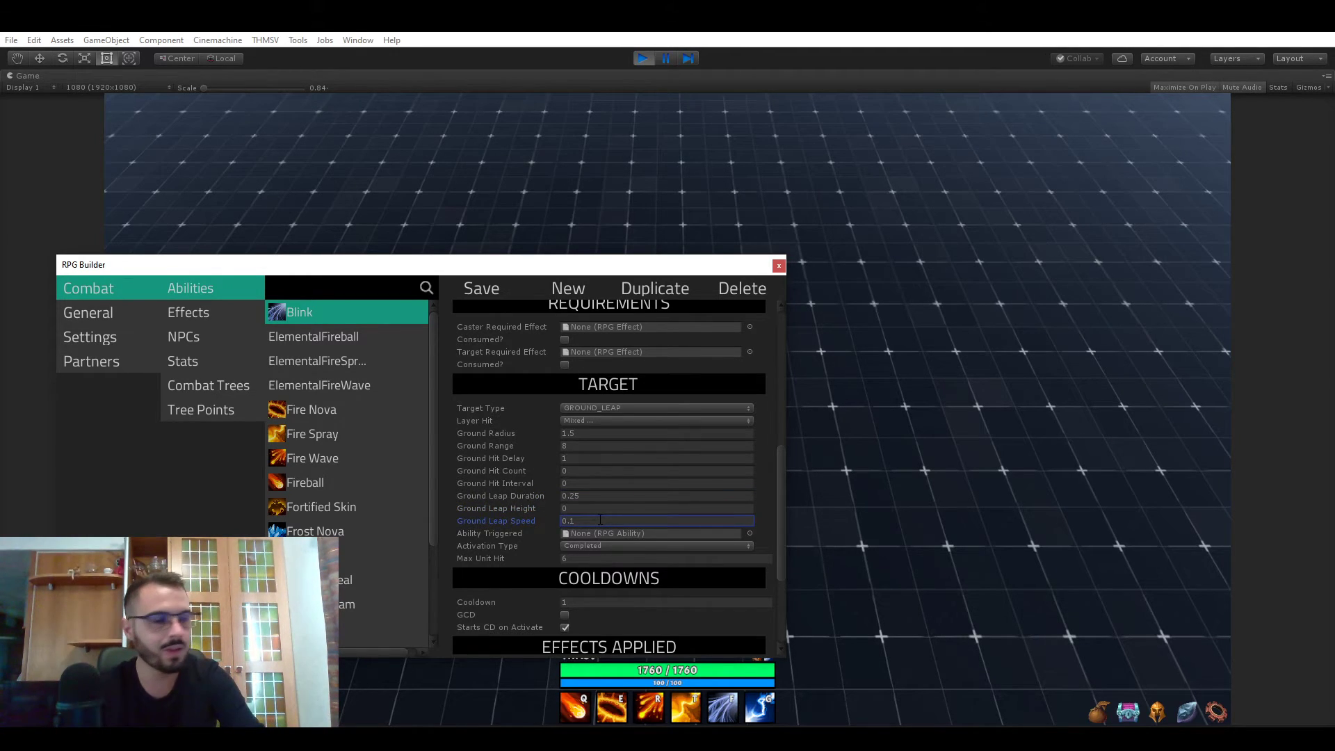
click(490, 289)
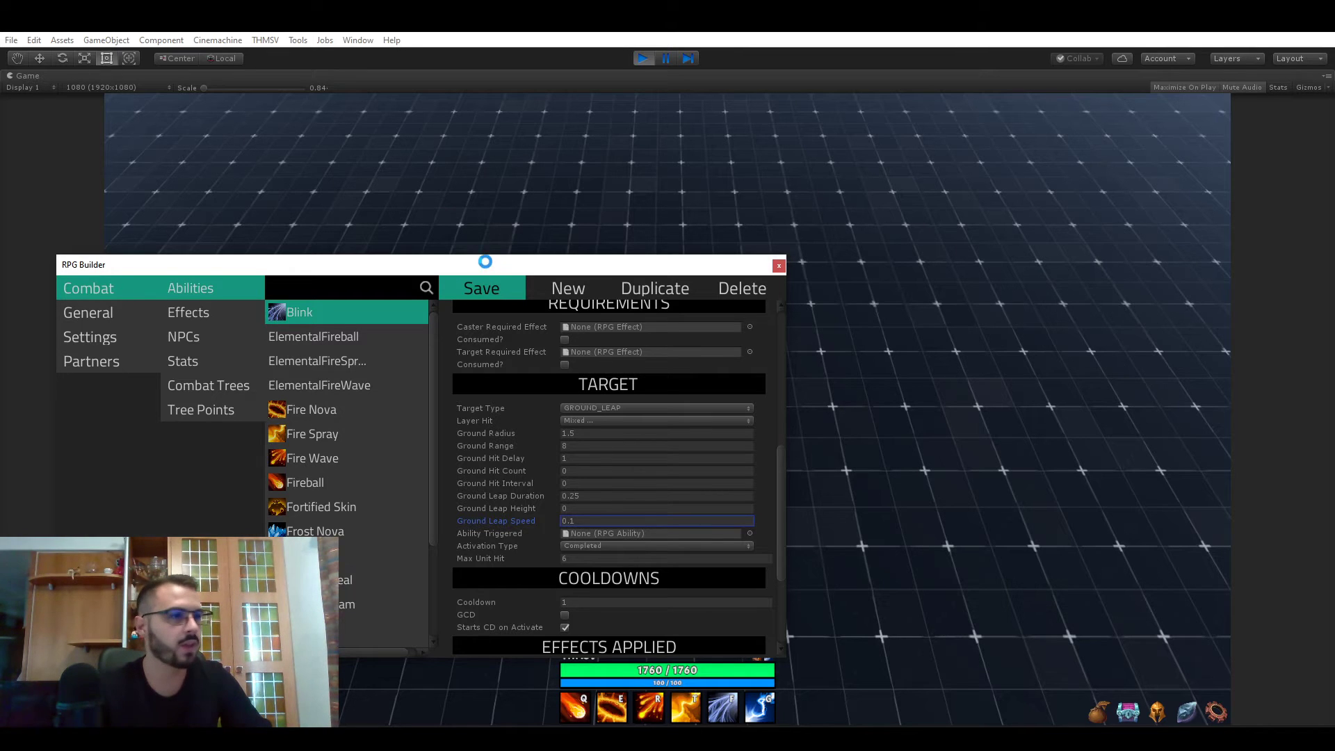
Move RPG Builder out of the way and cast Blink in opposite directions to test the restored leap settings
mouse_move(469, 264)
mouse_down()
mouse_move(550, 719)
mouse_move(473, 698)
mouse_move(467, 262)
mouse_up()
click(420, 306)
key(f)
click(434, 317)
key(f)
click(1142, 399)
Start a new blank ability, add a rank, expand it and look through the available Target Type options
click(666, 280)
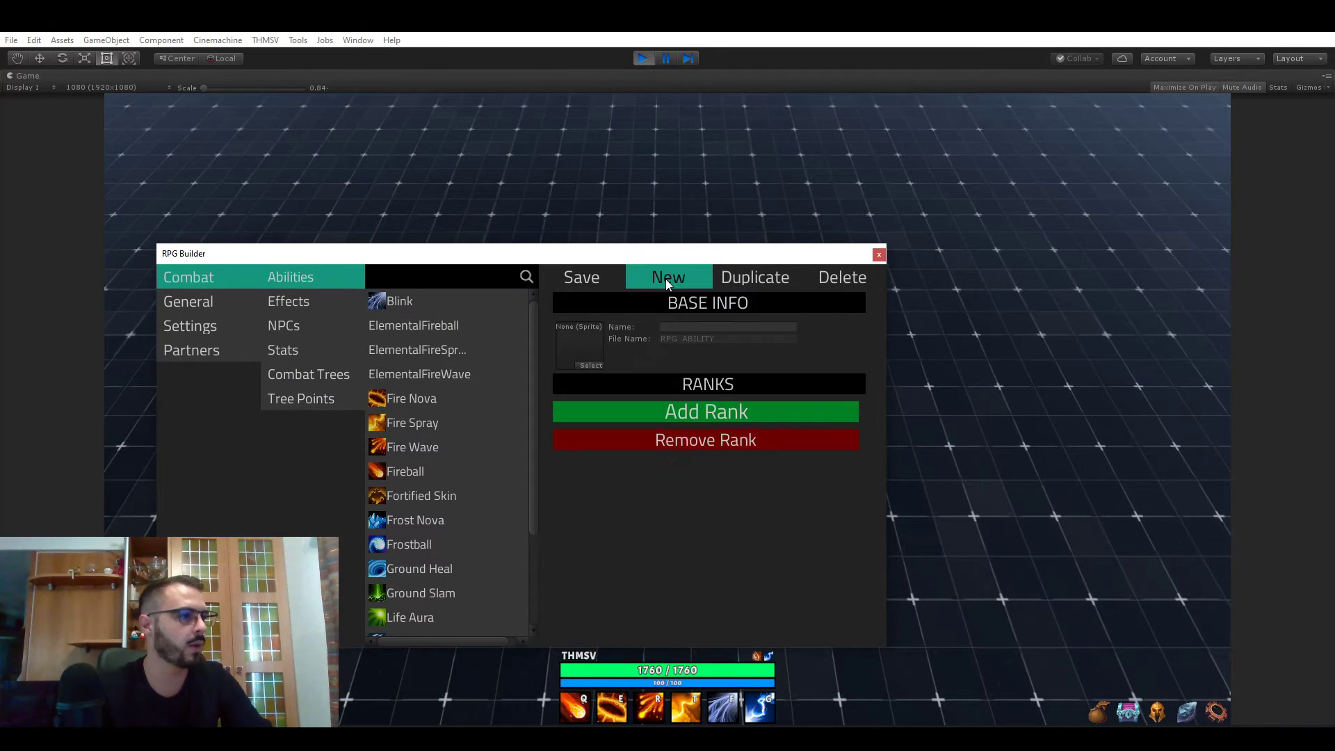
click(653, 412)
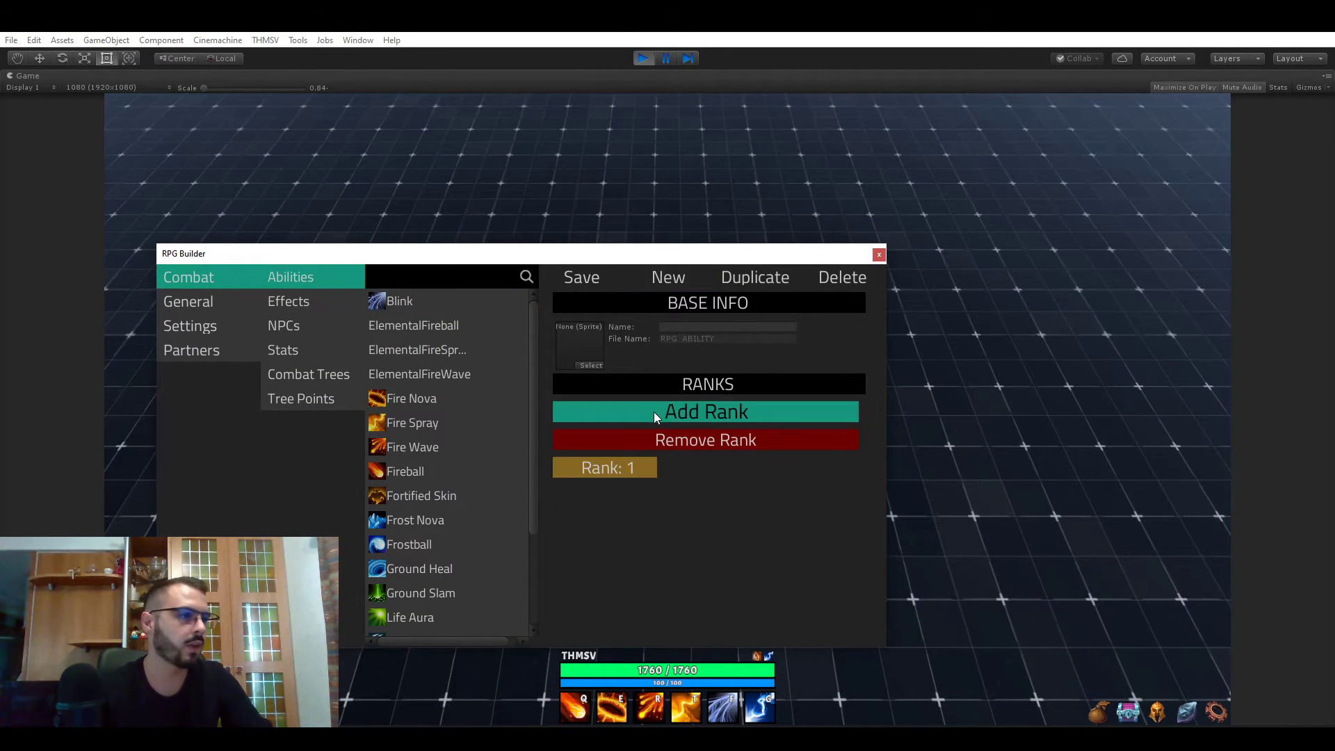
click(628, 465)
scroll(657, 473, down, 5)
click(690, 400)
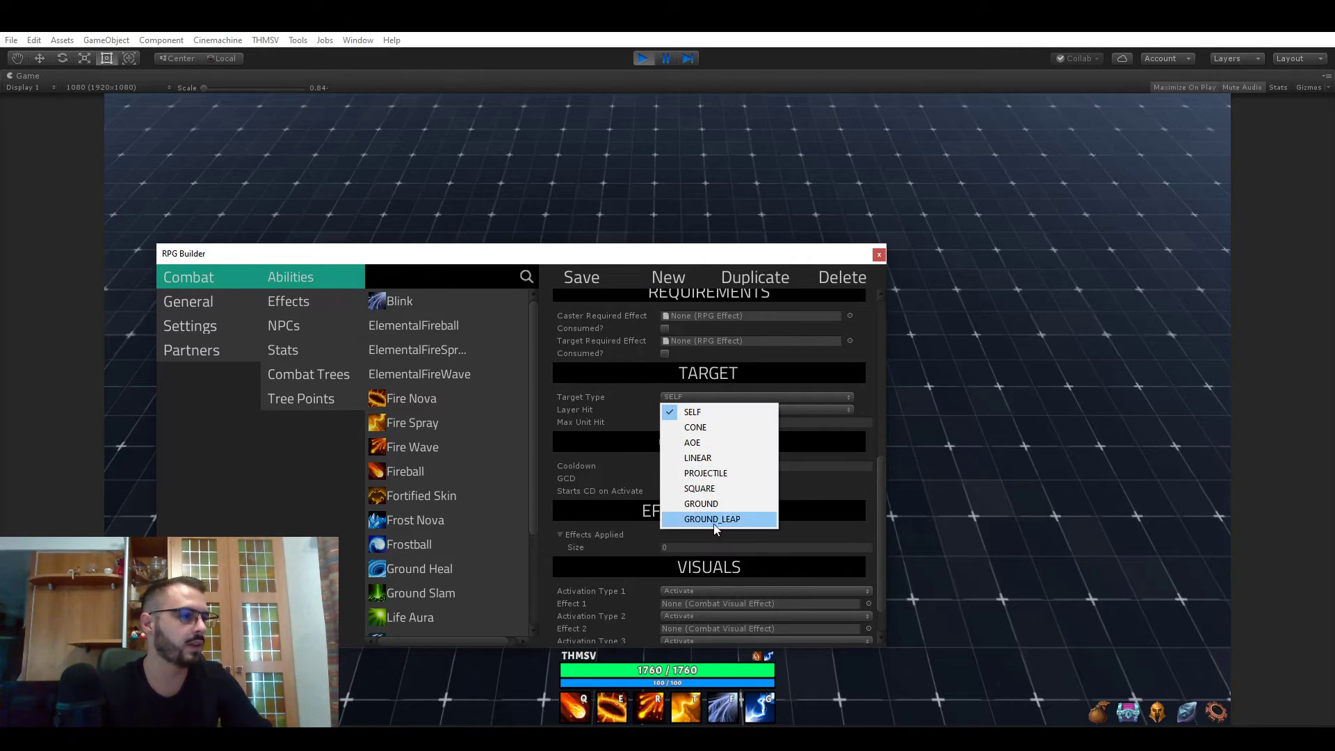
click(552, 255)
Examine the new ability's Cooldown, GCD and Starts CD on Activate settings
scroll(662, 373, down, 2)
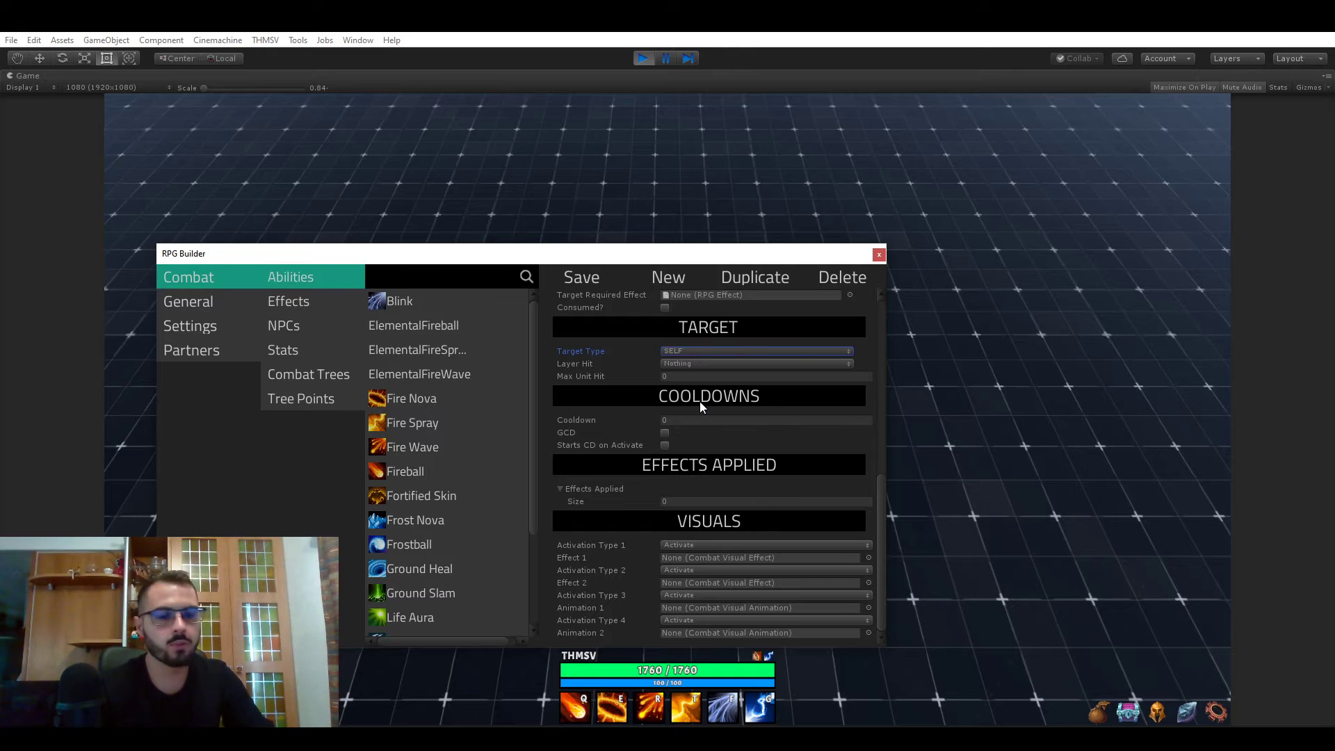
click(694, 420)
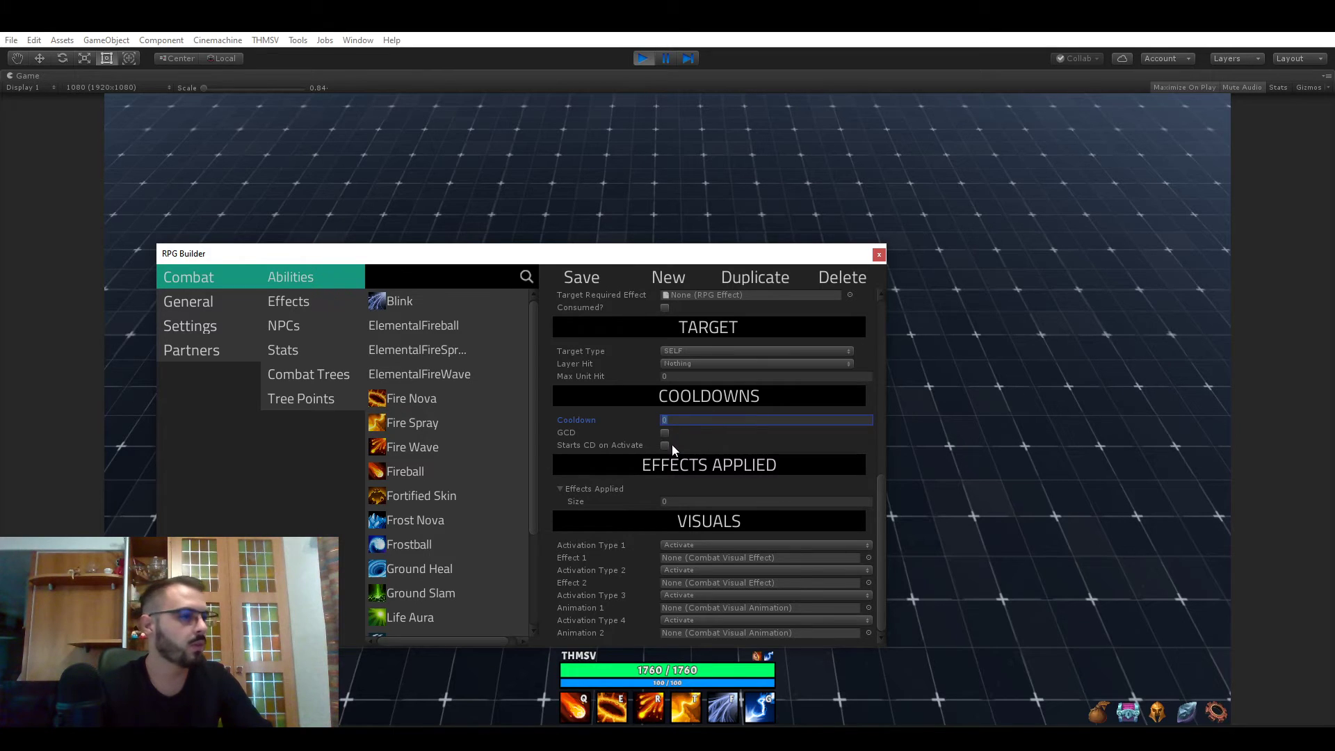
click(612, 446)
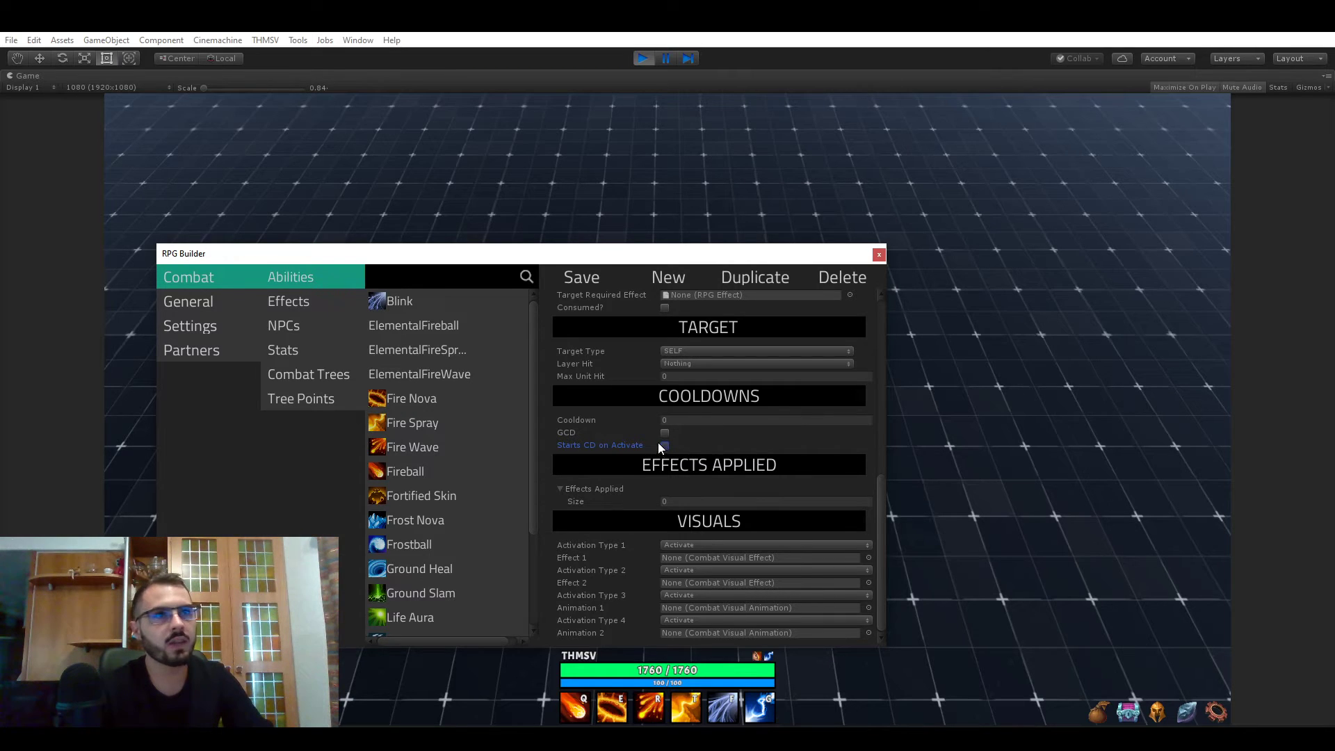
Move RPG Builder away from the character and cast Fireball to demonstrate when its cooldown starts
drag(567, 255, 1036, 235)
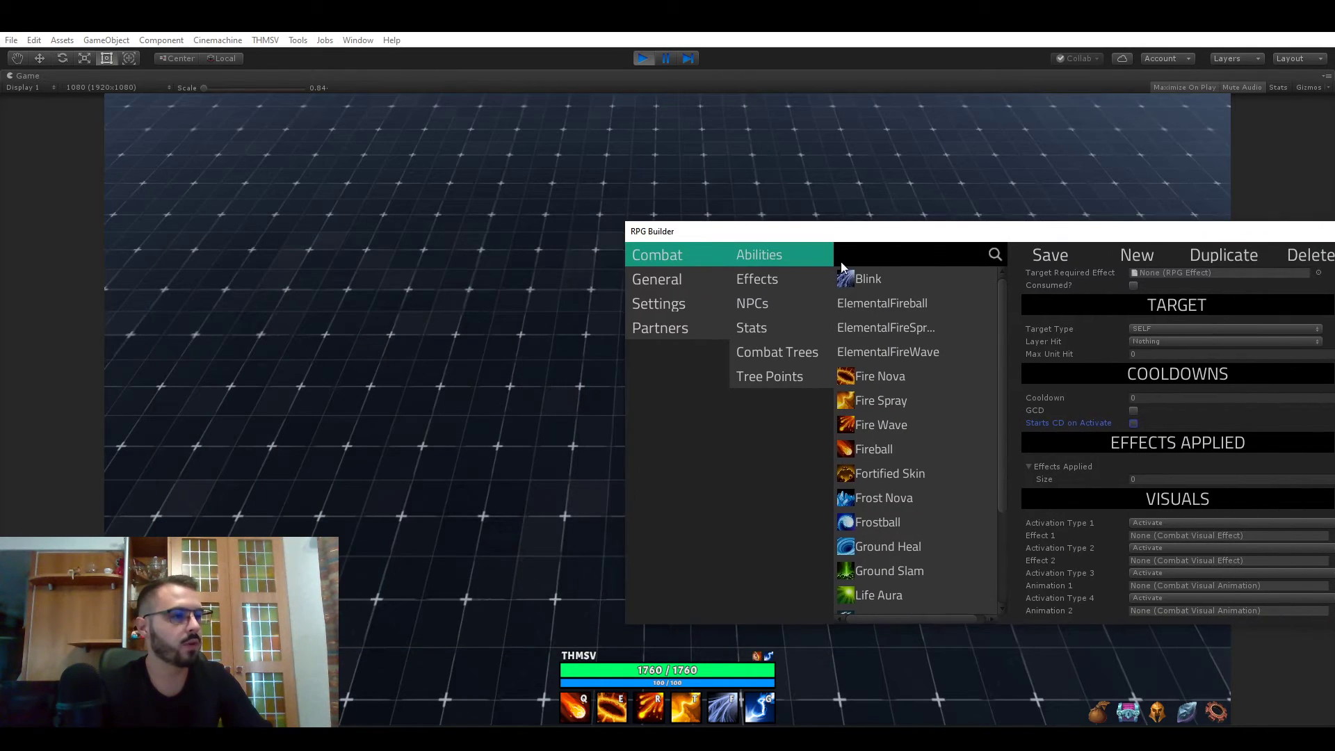
click(402, 262)
key(q)
drag(707, 235, 954, 214)
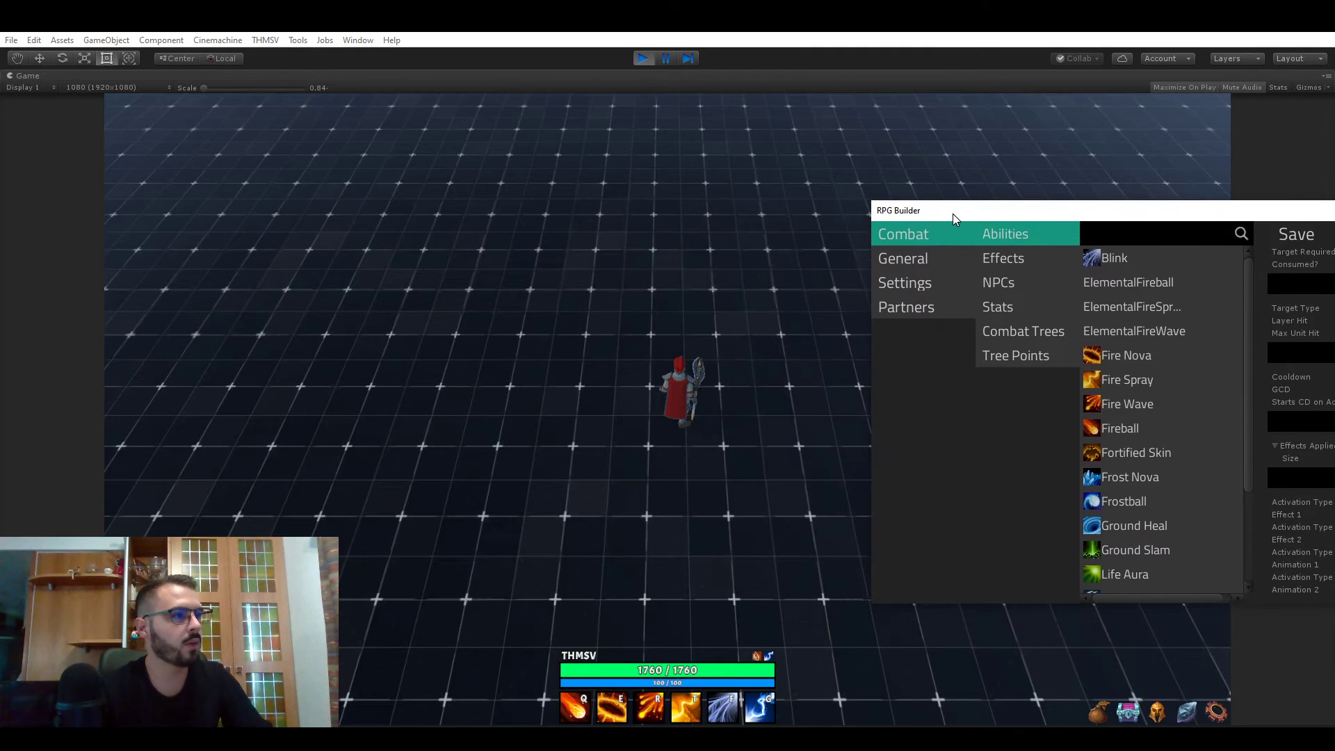
click(353, 265)
key(q)
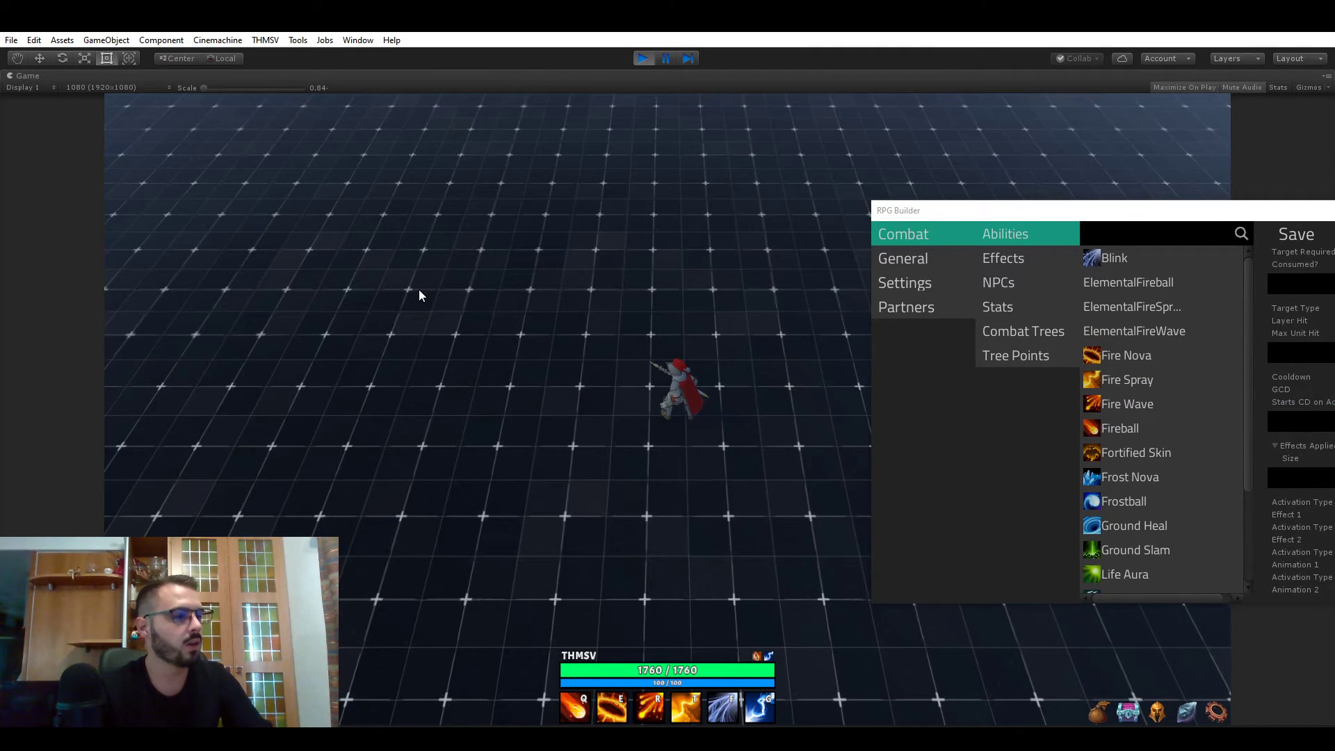
Return to RPG Builder, open the Fireball ability and review its ranks and rank 1 cooldown, effects and visuals
drag(958, 211, 394, 218)
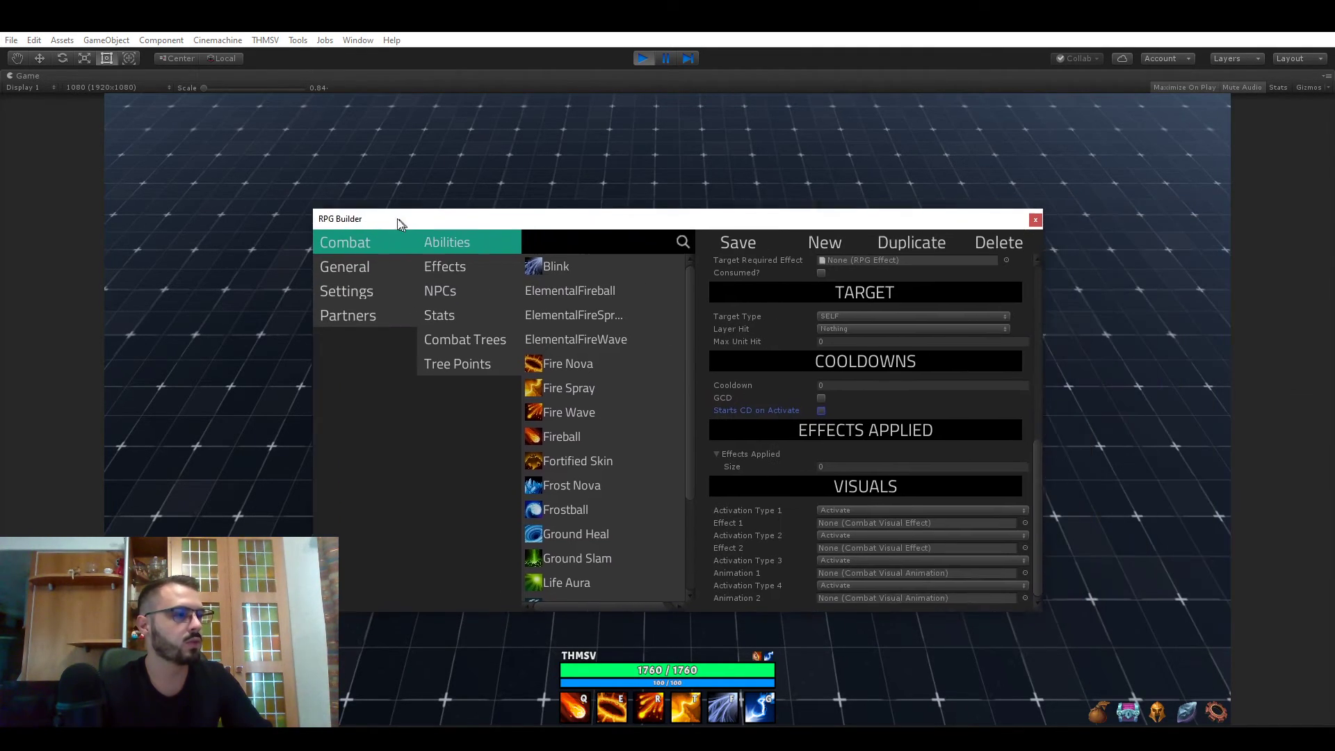
click(417, 292)
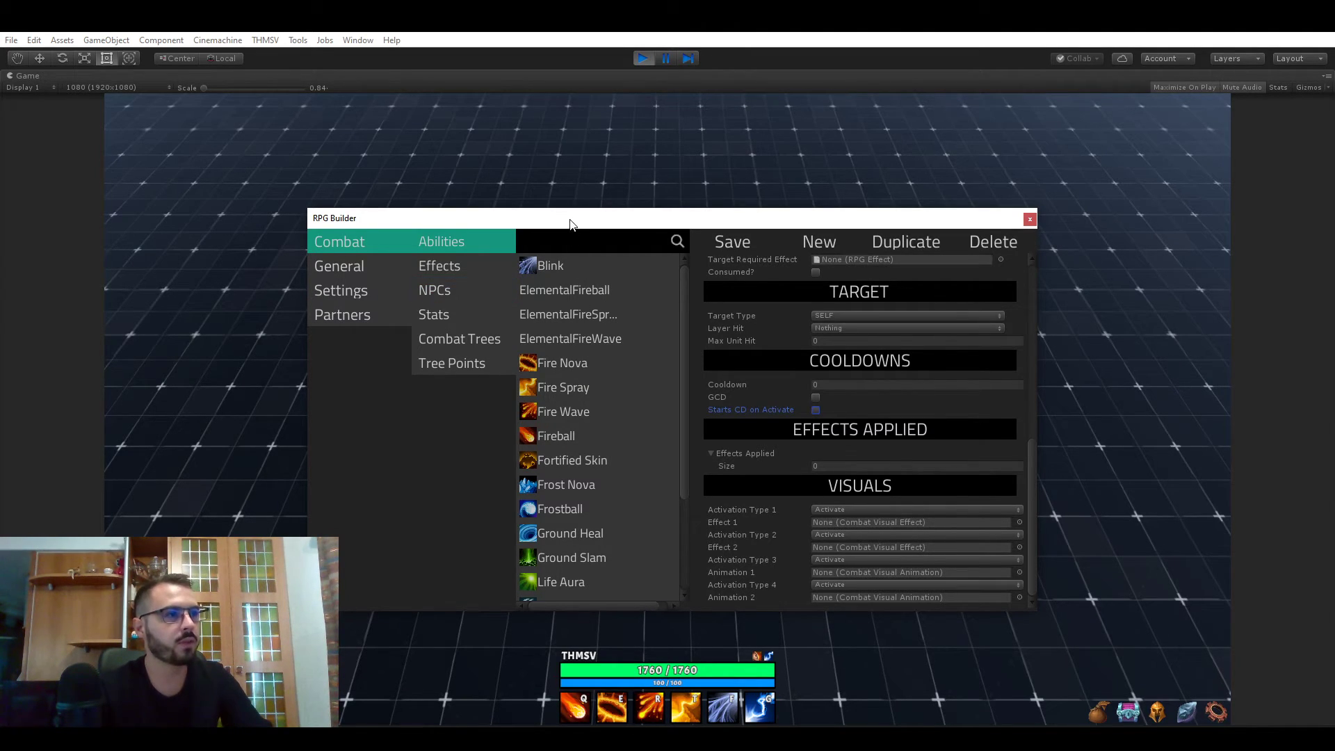
drag(571, 224, 446, 199)
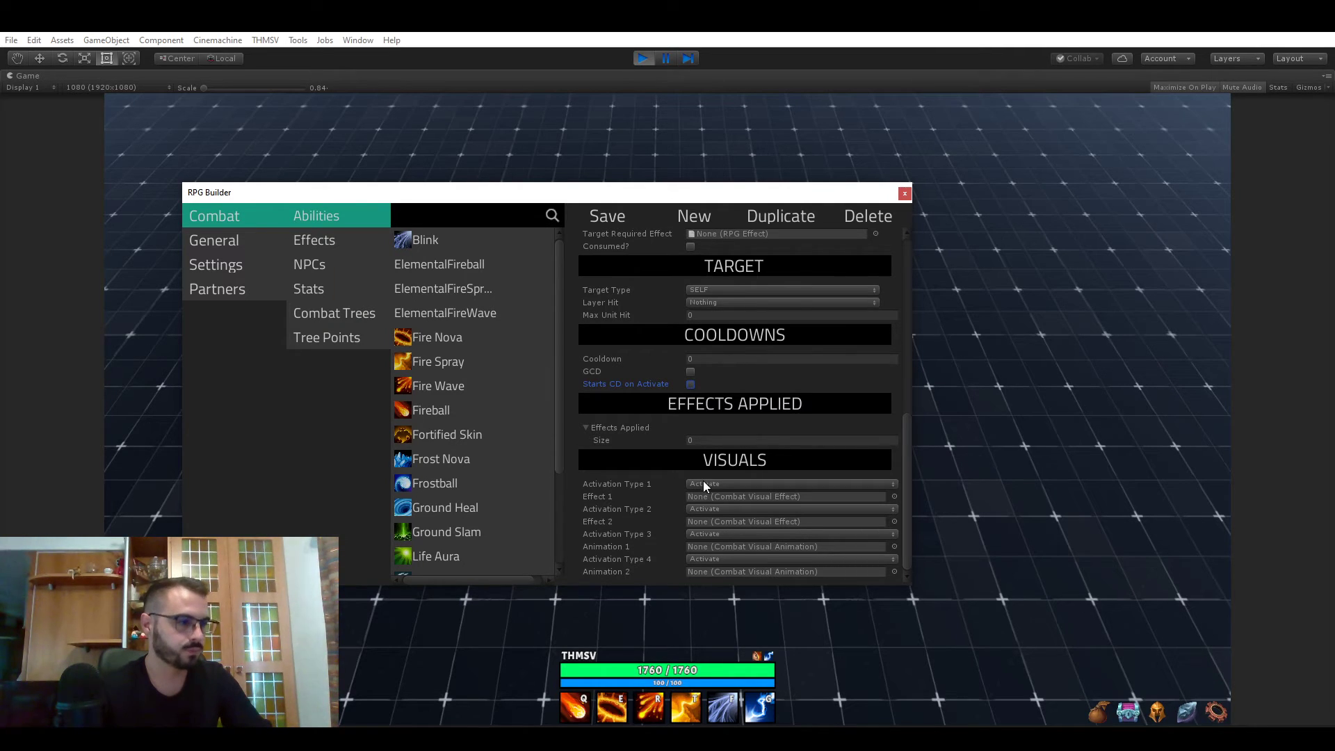
click(436, 416)
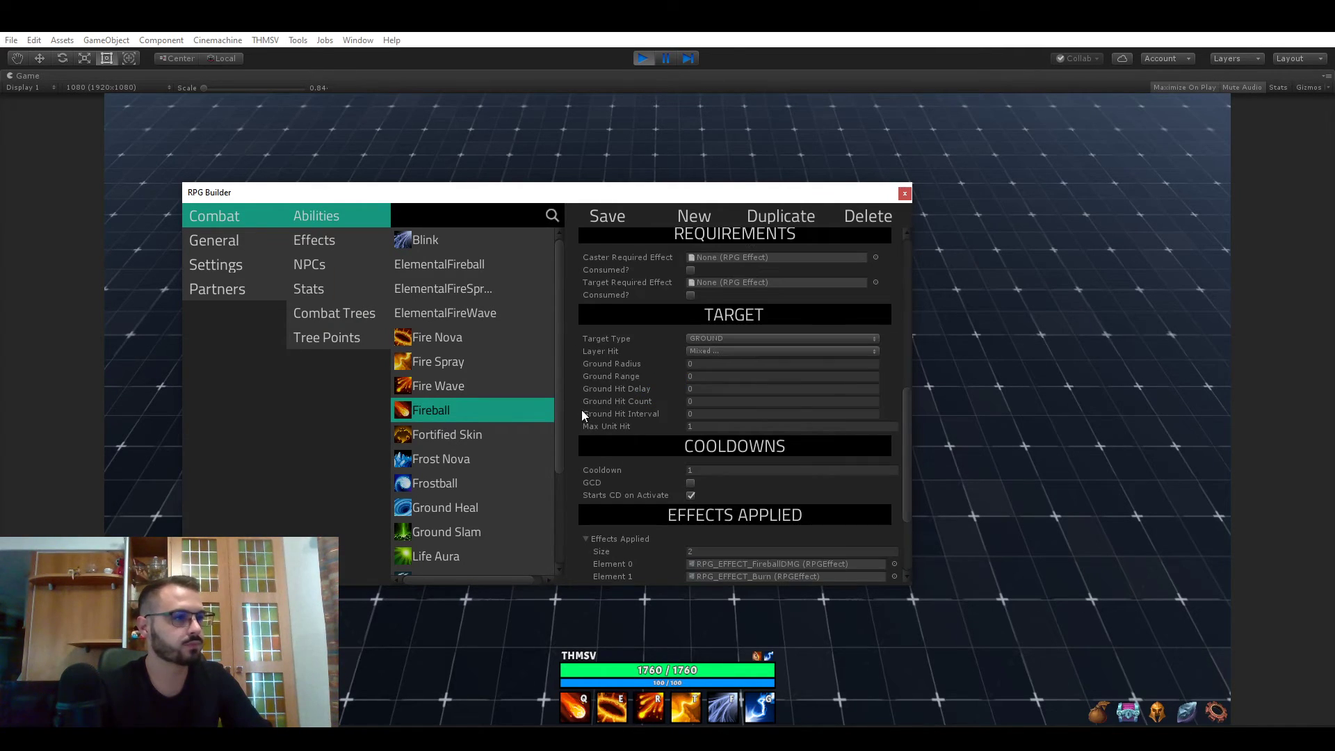
scroll(680, 406, up, 7)
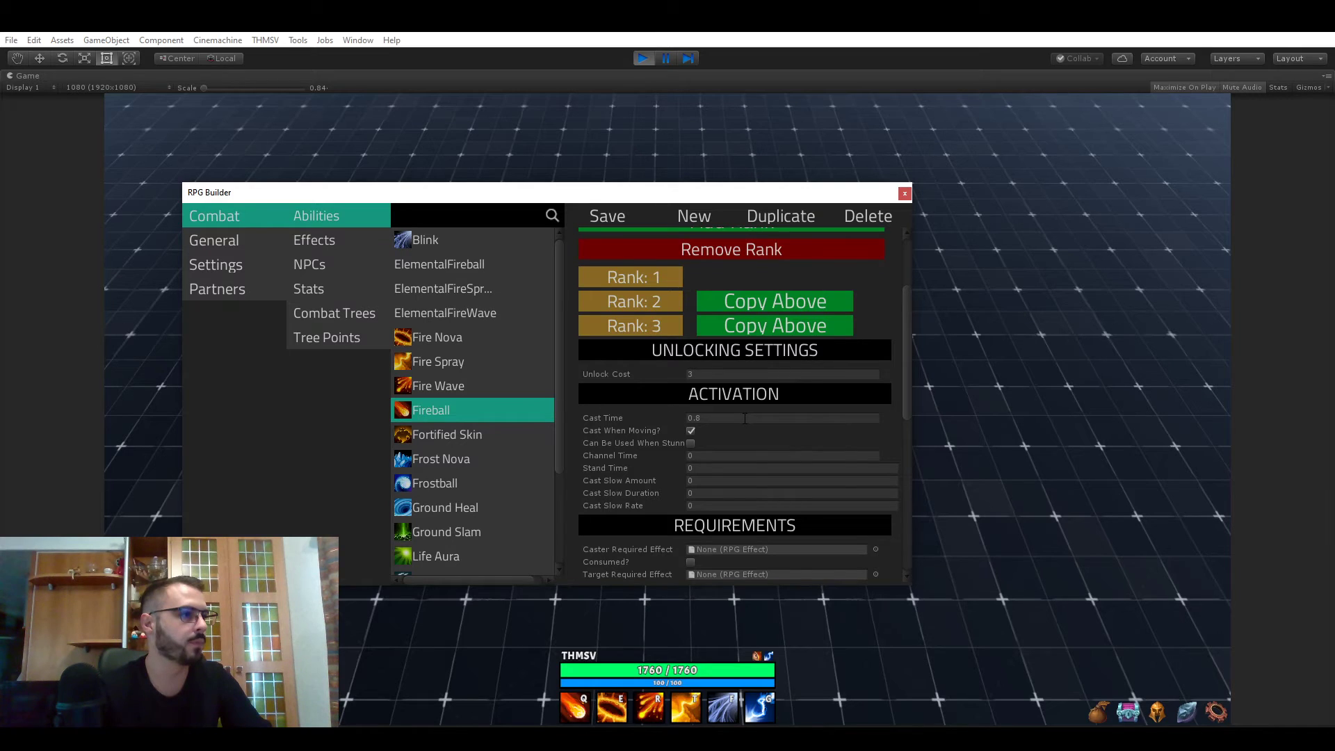
scroll(744, 418, down, 6)
scroll(724, 406, up, 10)
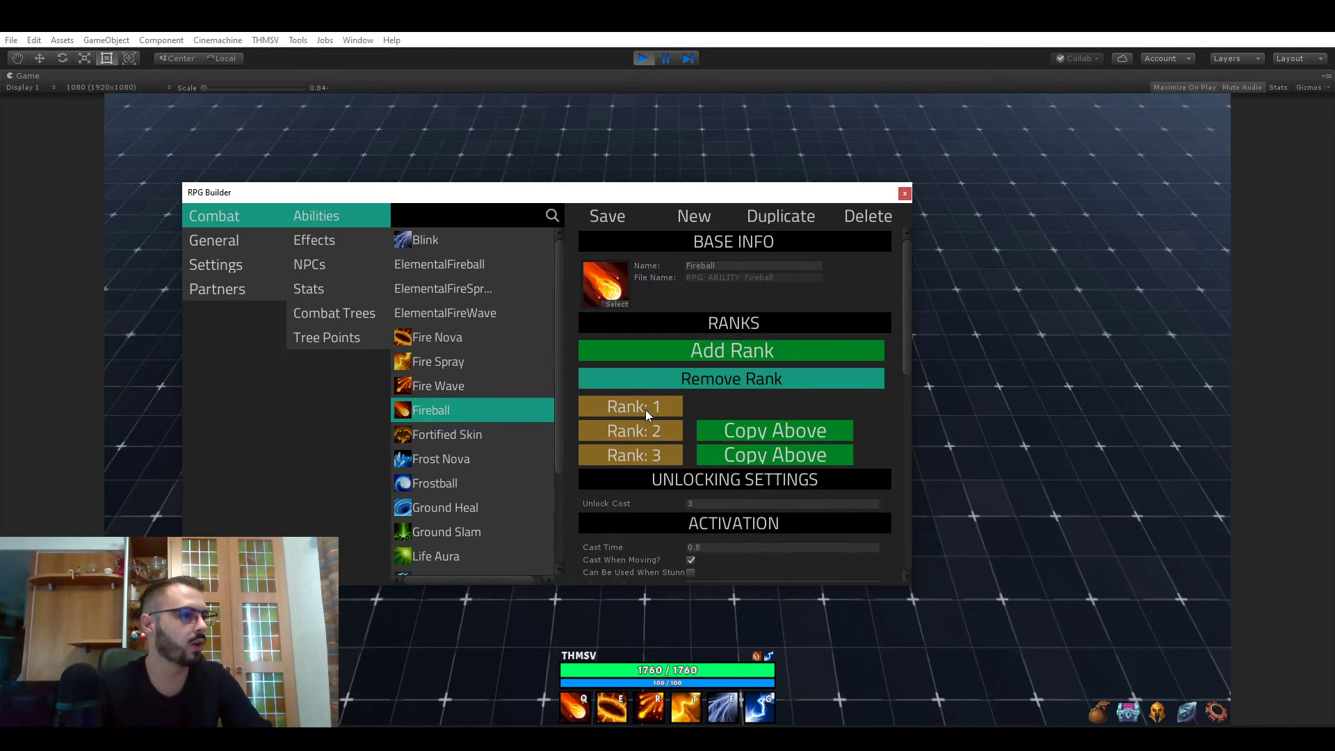
scroll(654, 405, down, 14)
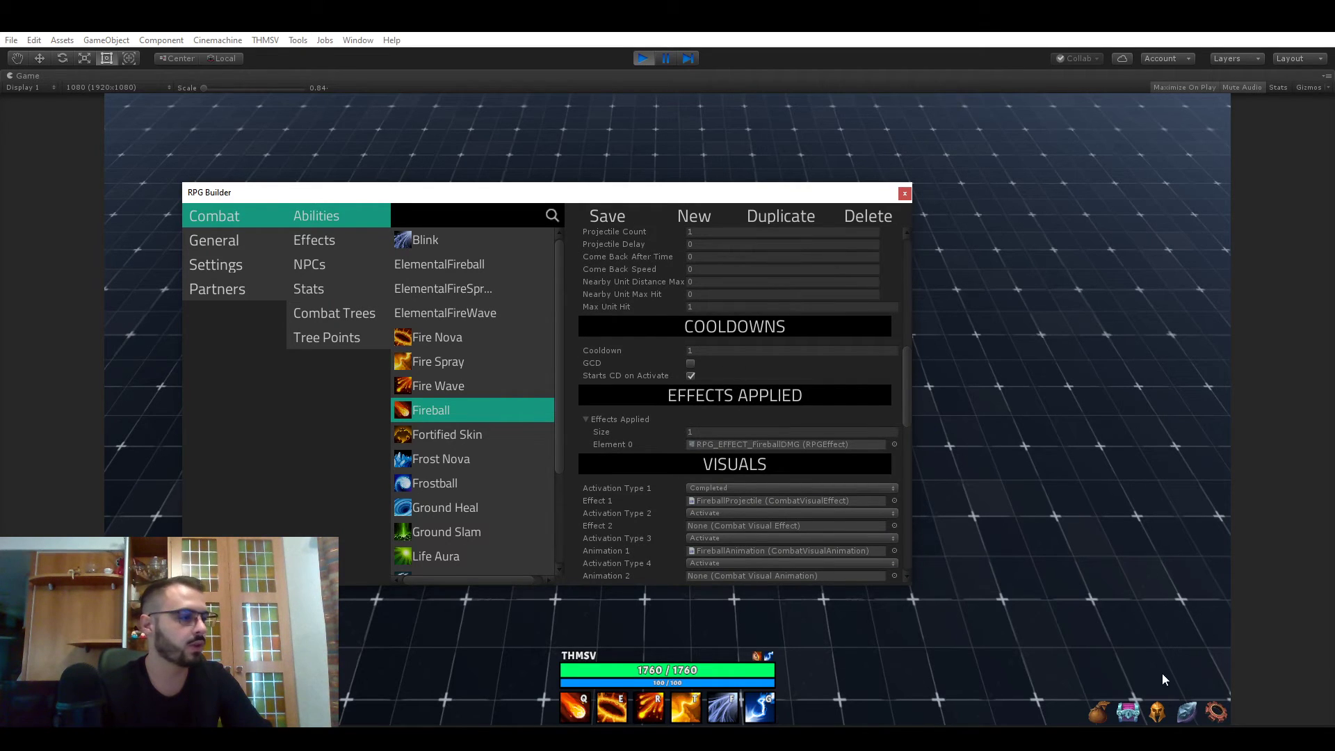
Clear RPG Builder from the game view and lower Fireball to rank 1 in the mage combat tree
drag(605, 193, 357, 716)
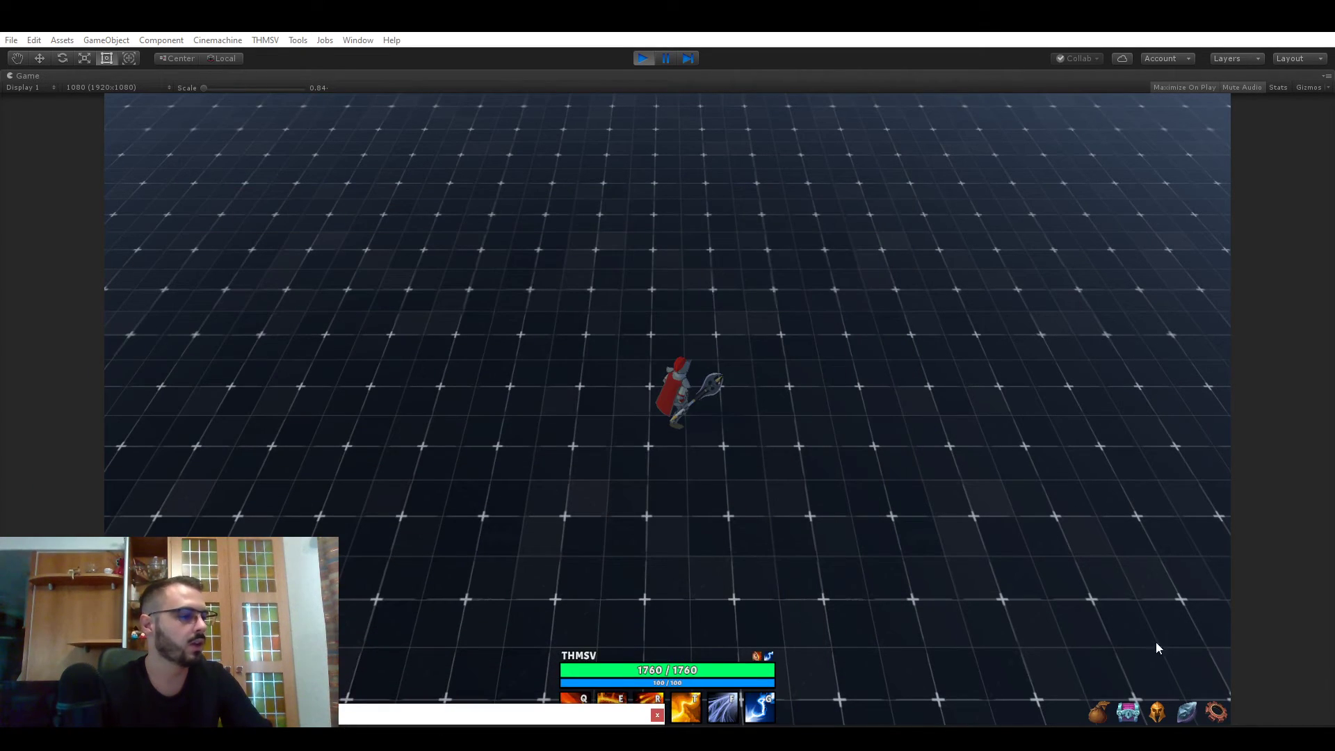
click(1185, 711)
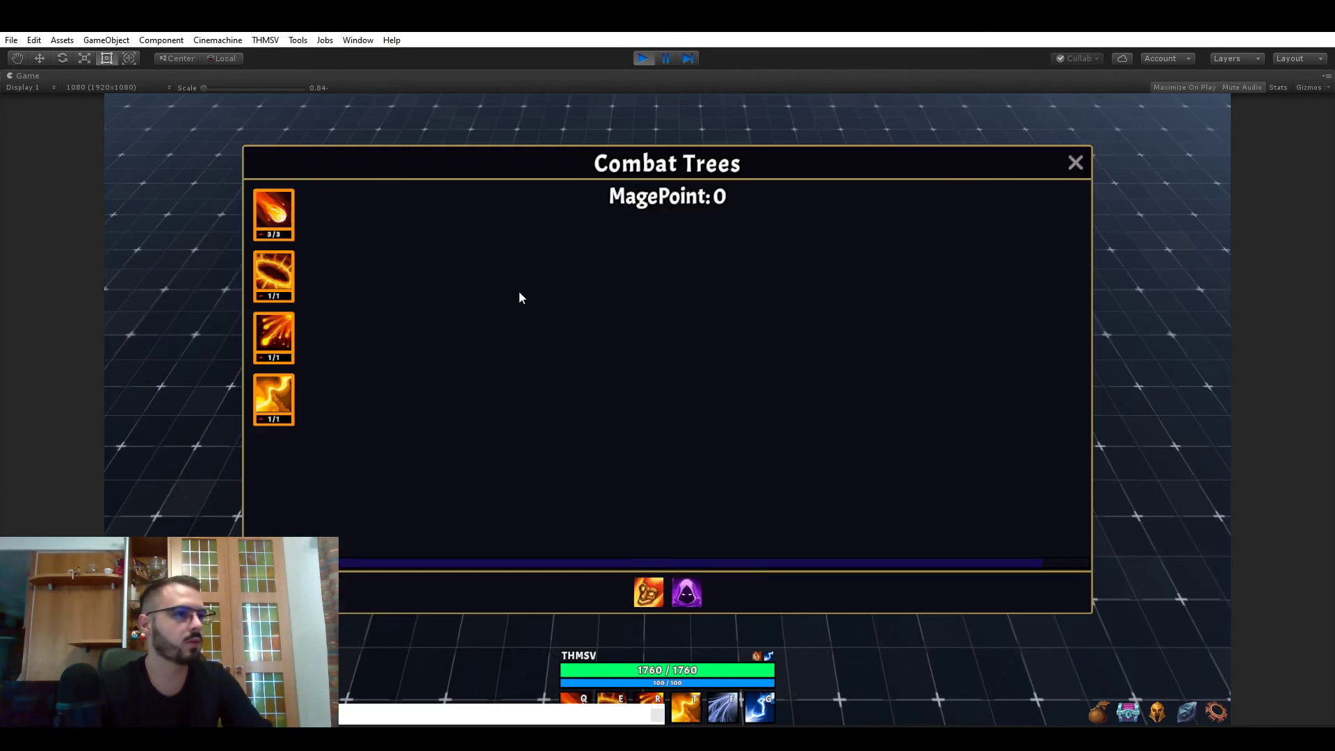
click(262, 237)
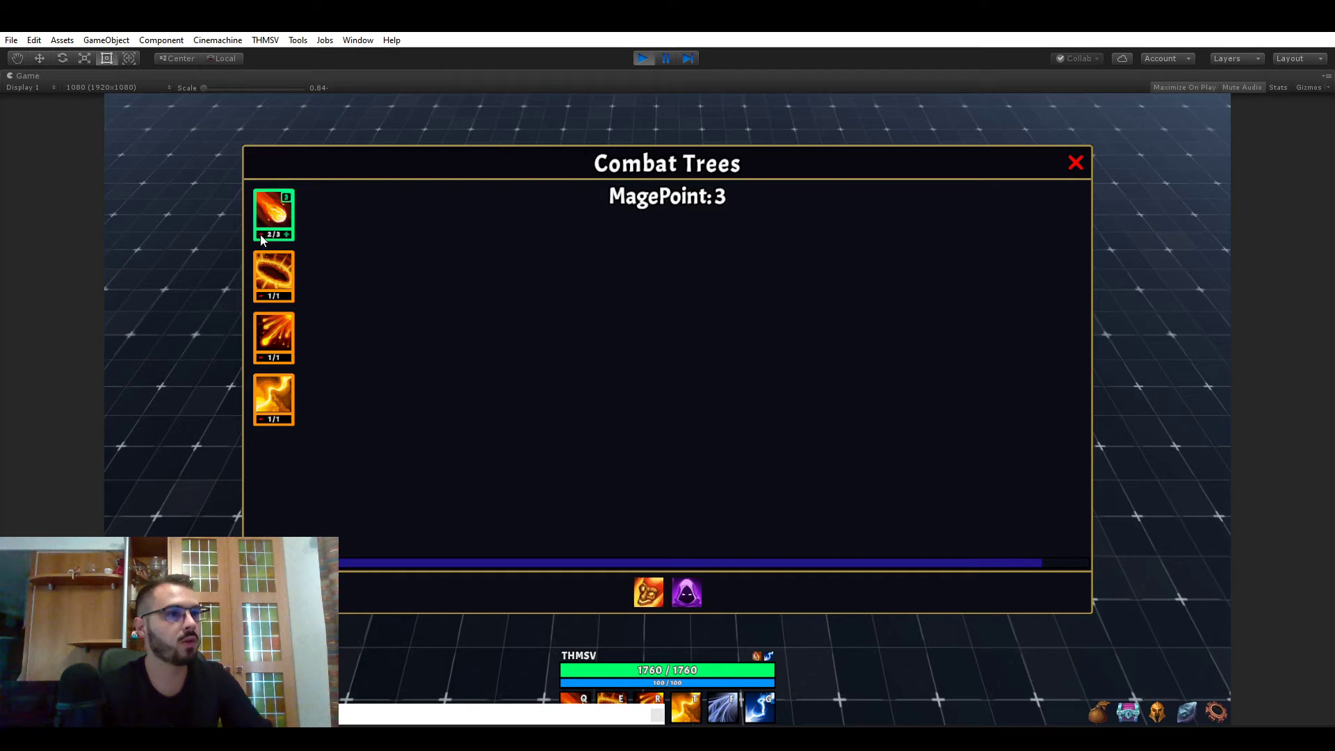
click(1075, 164)
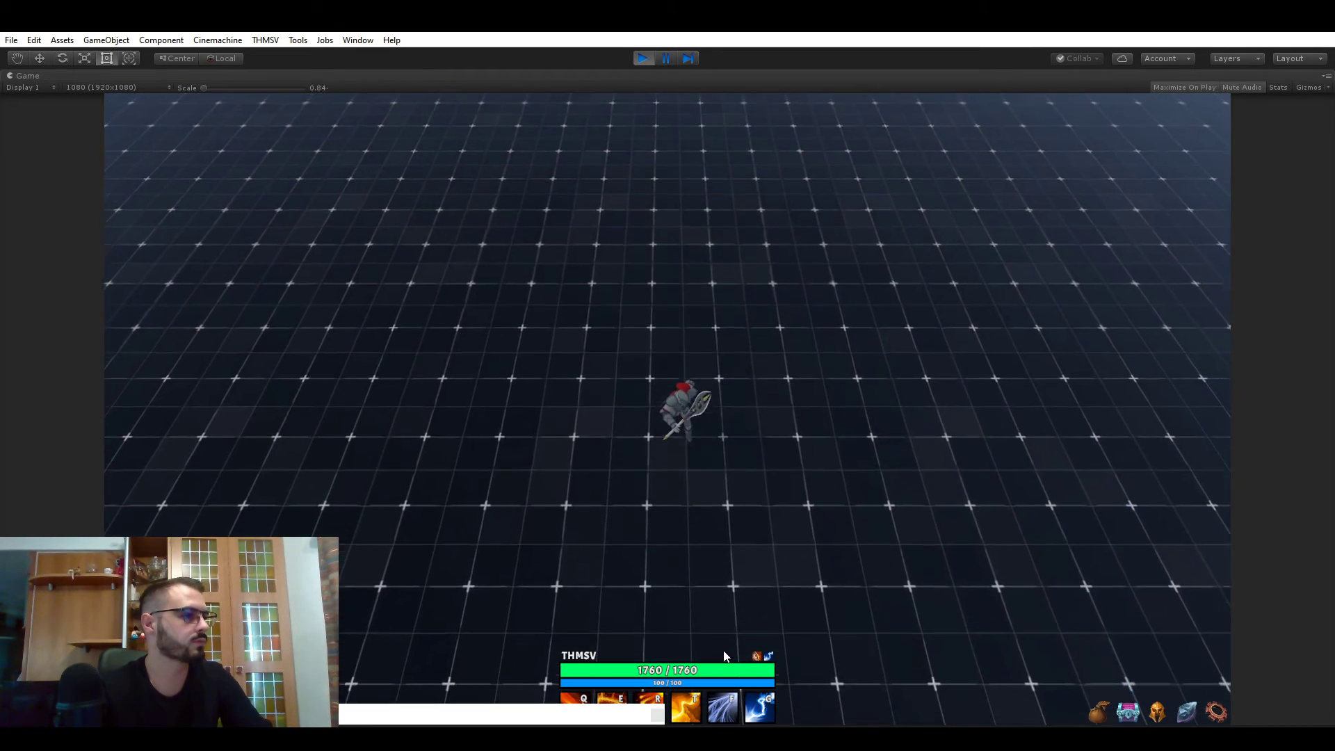
Walk the character to the Dummy Targets and cast rank 1 Fireball at them repeatedly
key(s)
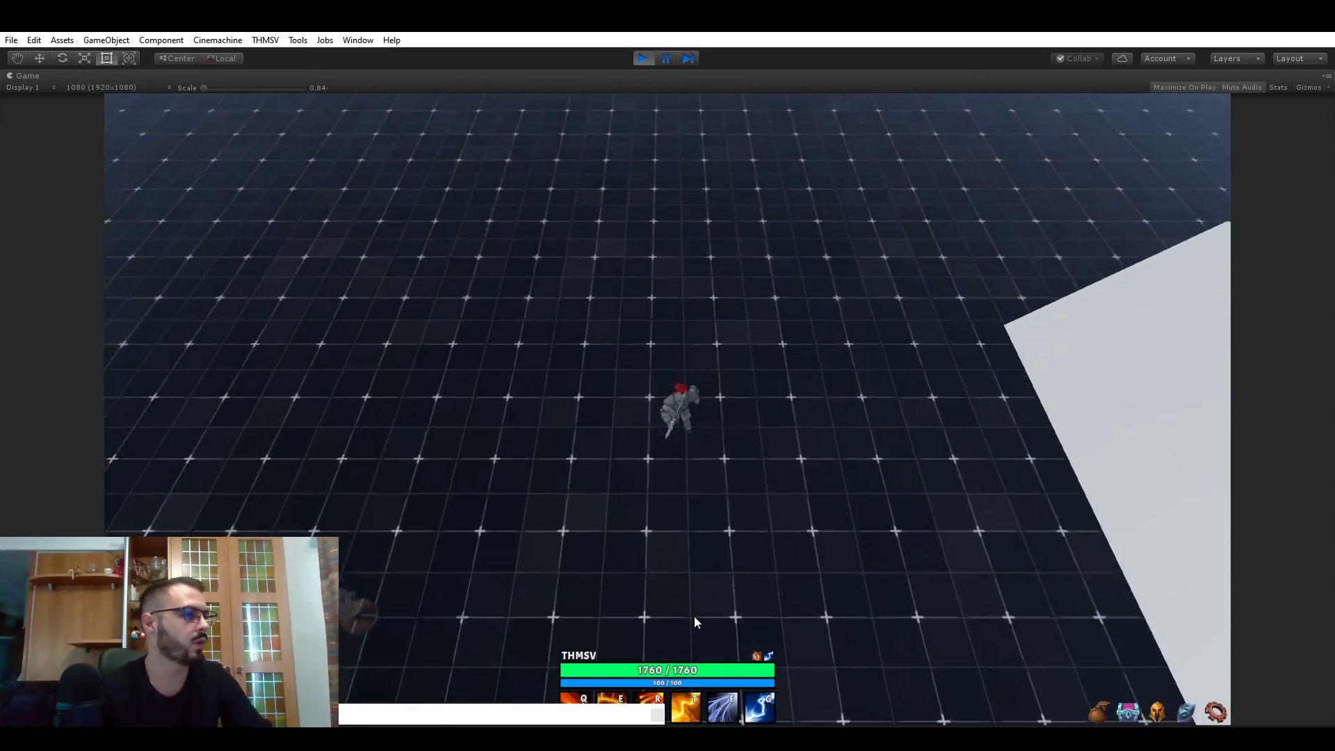
key(a)
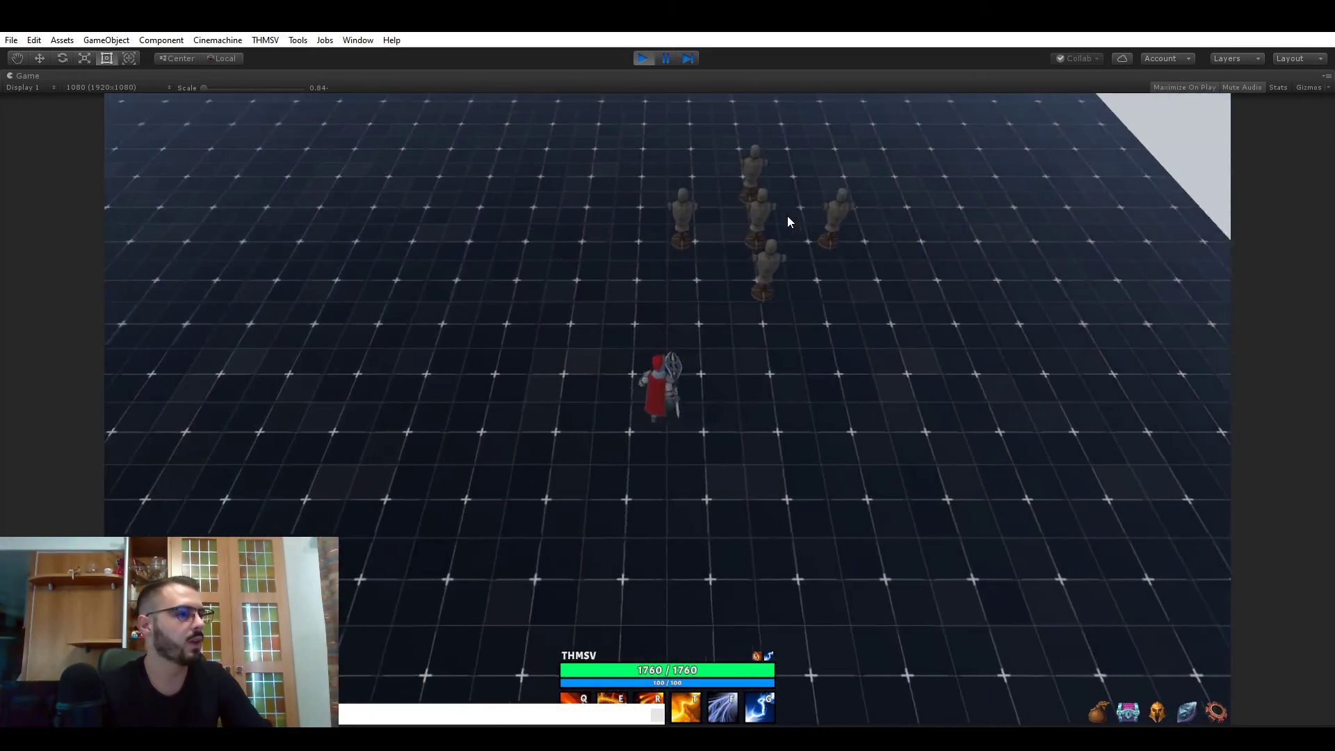
click(790, 219)
key(q)
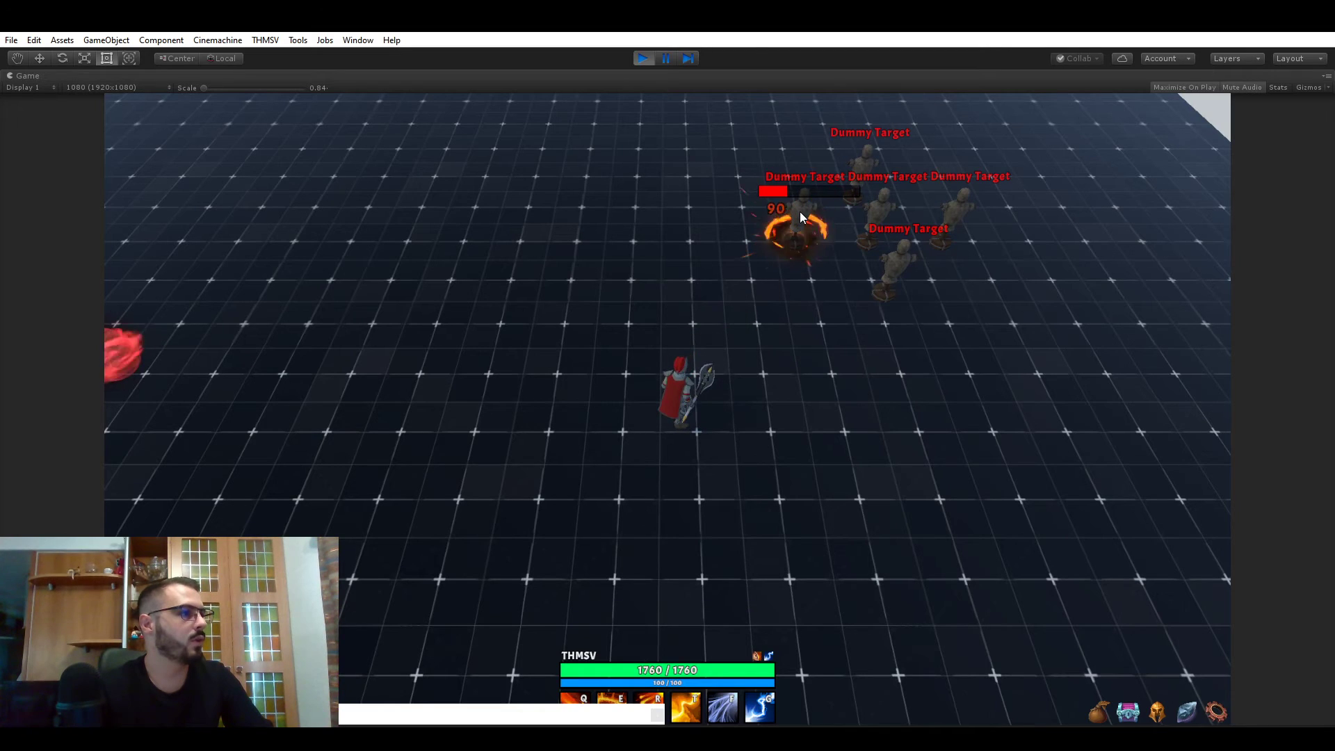
key(q)
key(q)
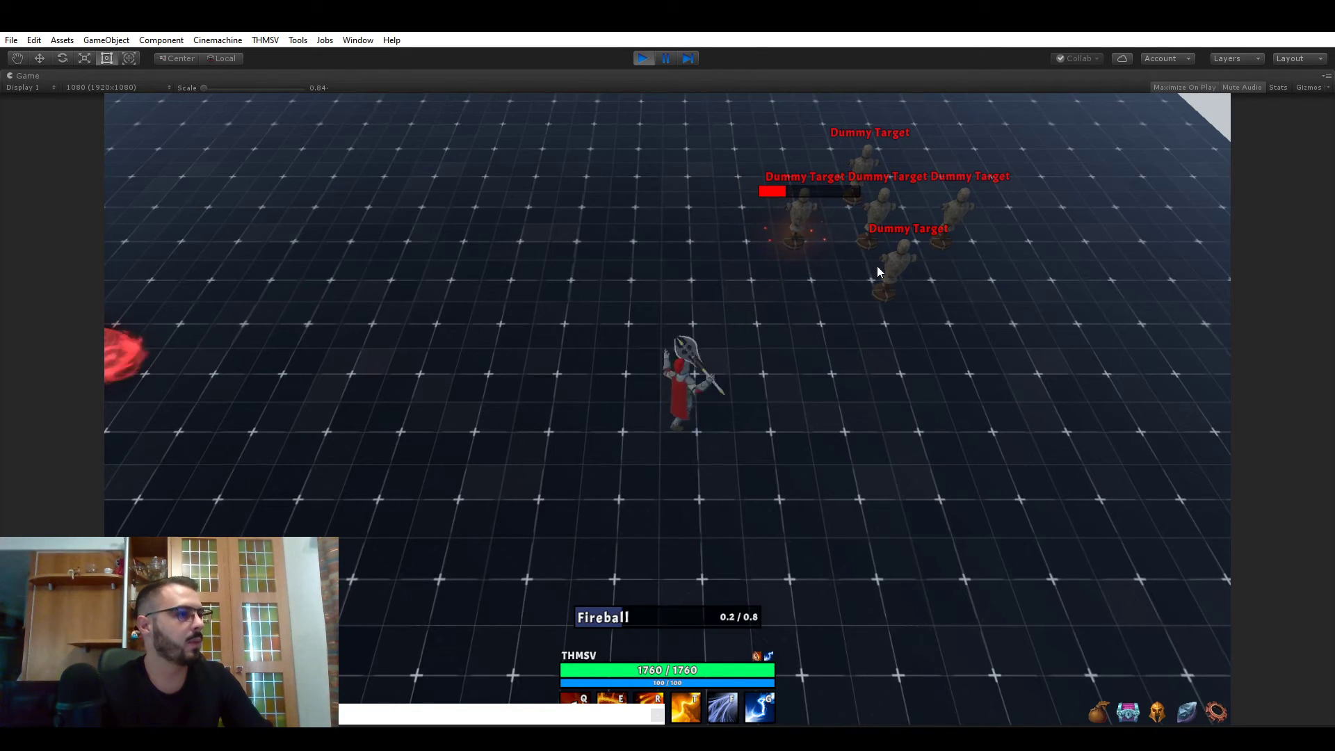
Reopen RPG Builder and review Fireball rank 2's projectile, cooldown and Effects Applied settings
drag(304, 709, 459, 138)
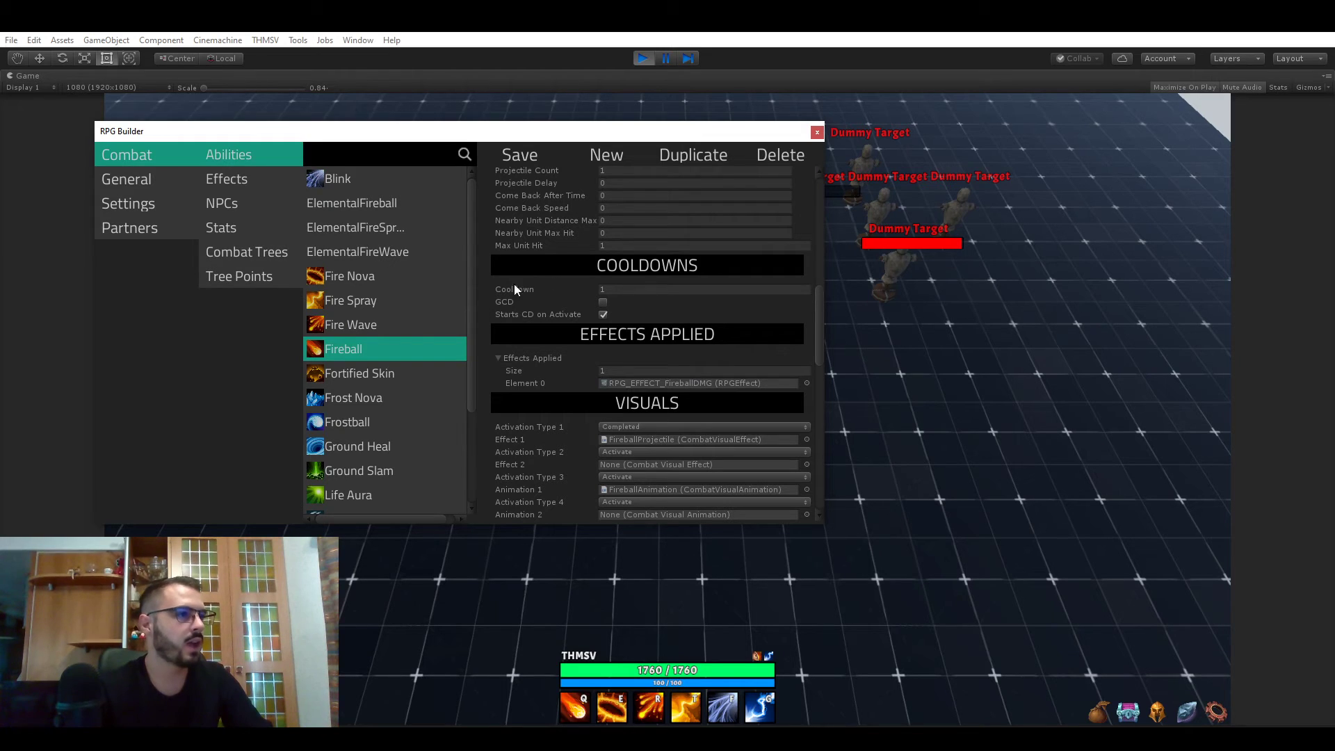
scroll(556, 327, up, 10)
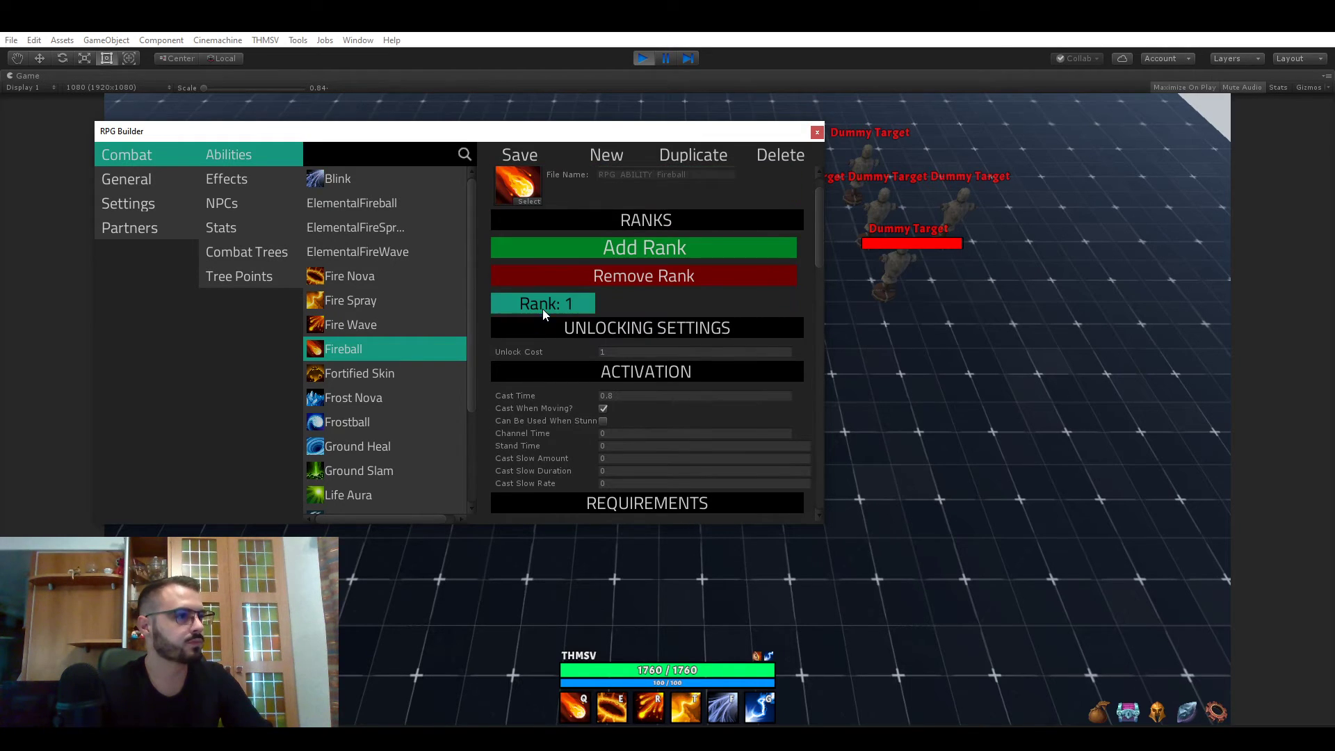
scroll(546, 328, down, 10)
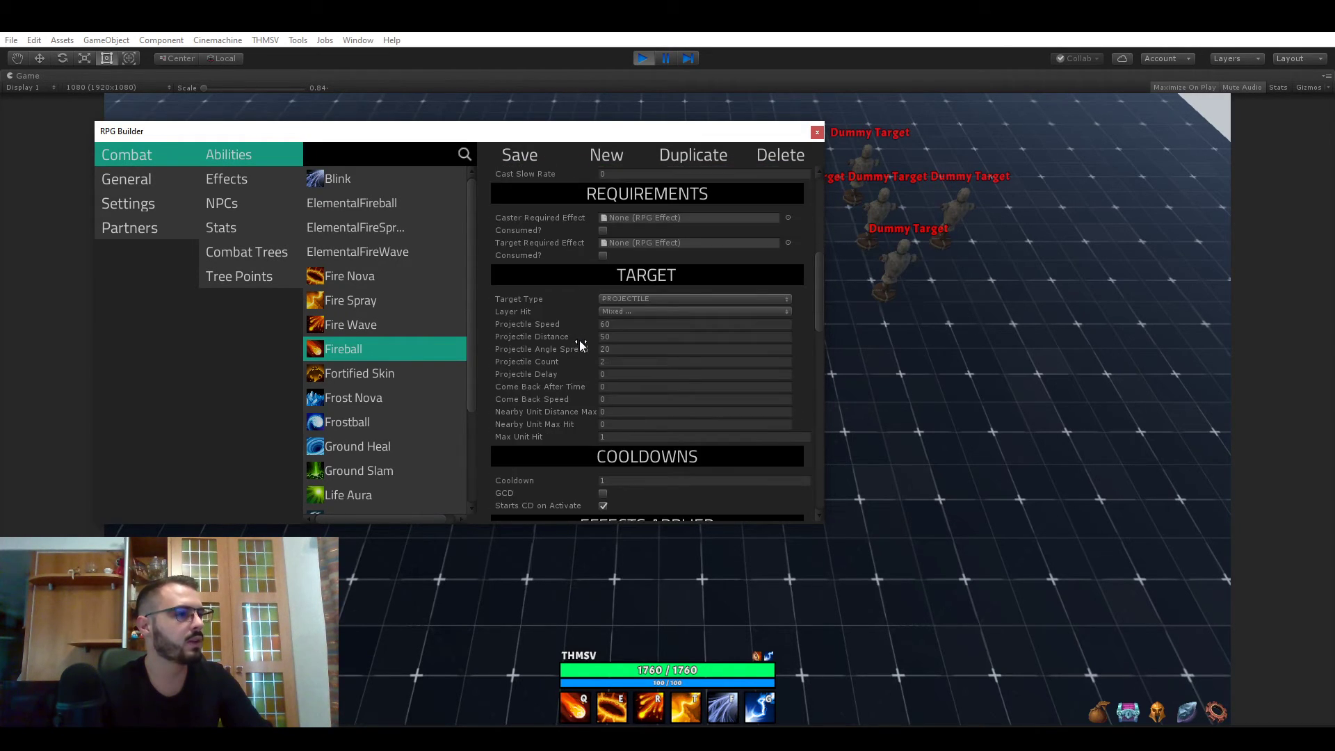
scroll(580, 342, down, 3)
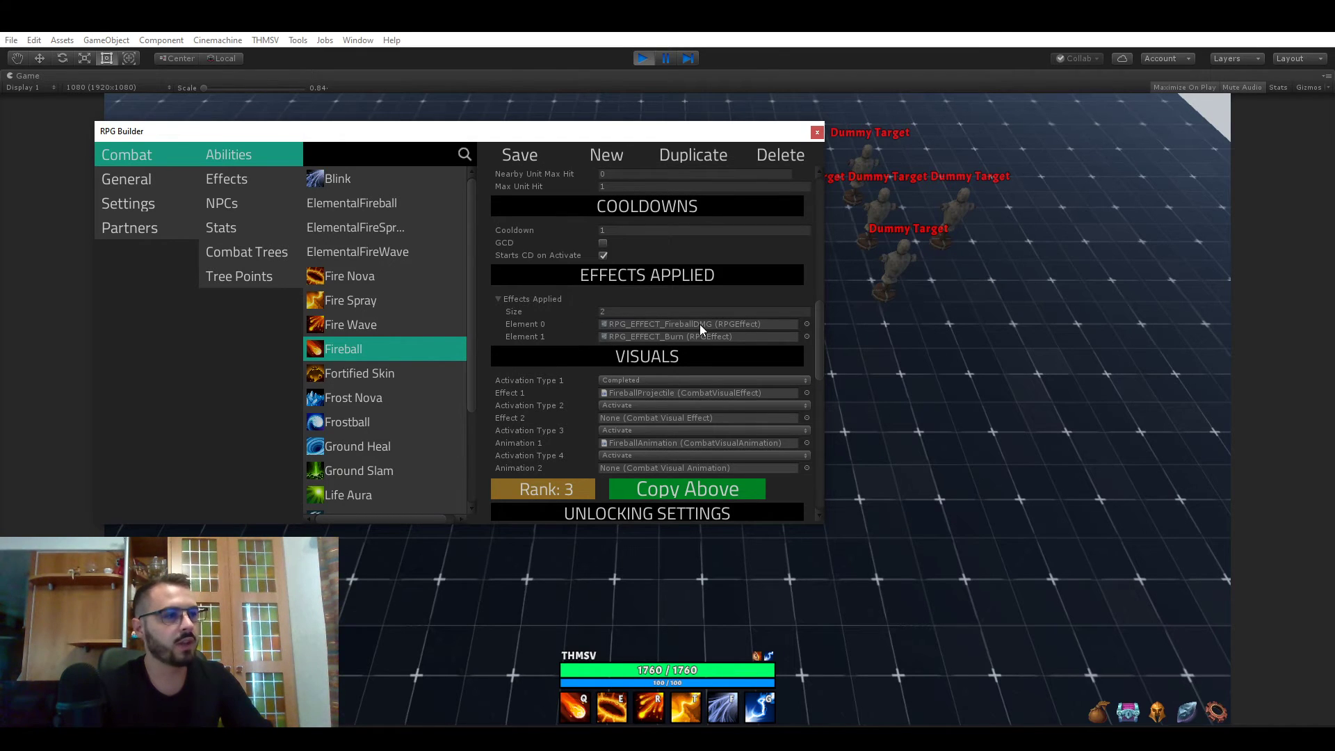
Move RPG Builder out of the way and raise Fireball to rank 2 in the mage combat tree
drag(476, 132, 317, 712)
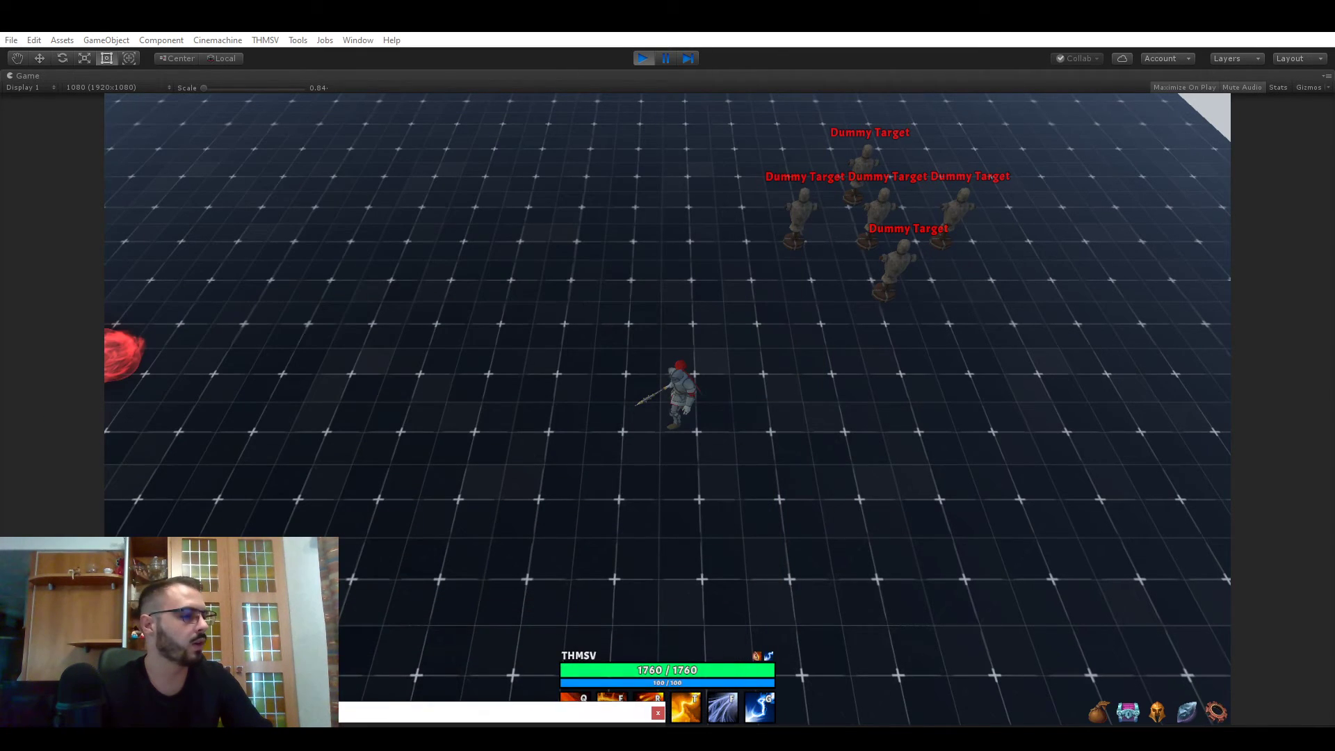
click(1188, 712)
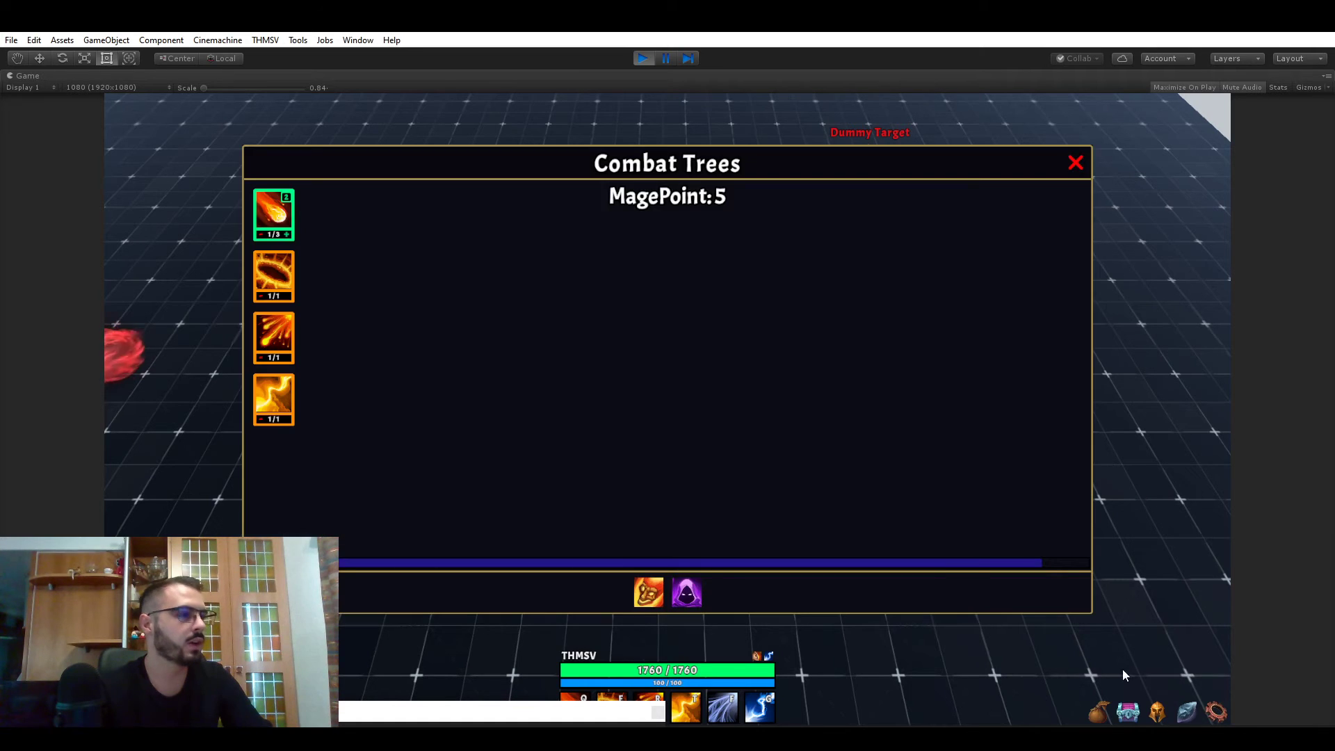
click(287, 234)
click(1074, 165)
Cast rank 2 Fireball at the Dummy Targets several times, moving closer to them, and bring RPG Builder back into view
key(q)
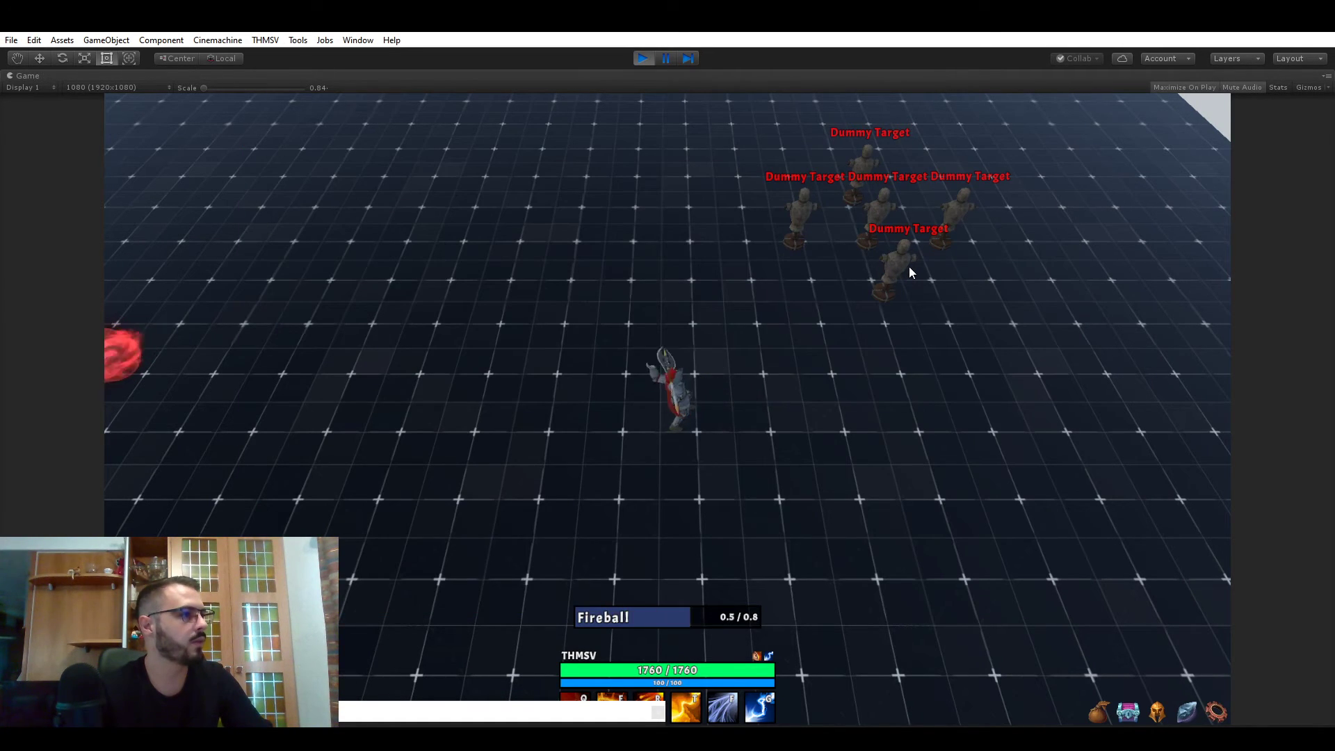
click(674, 157)
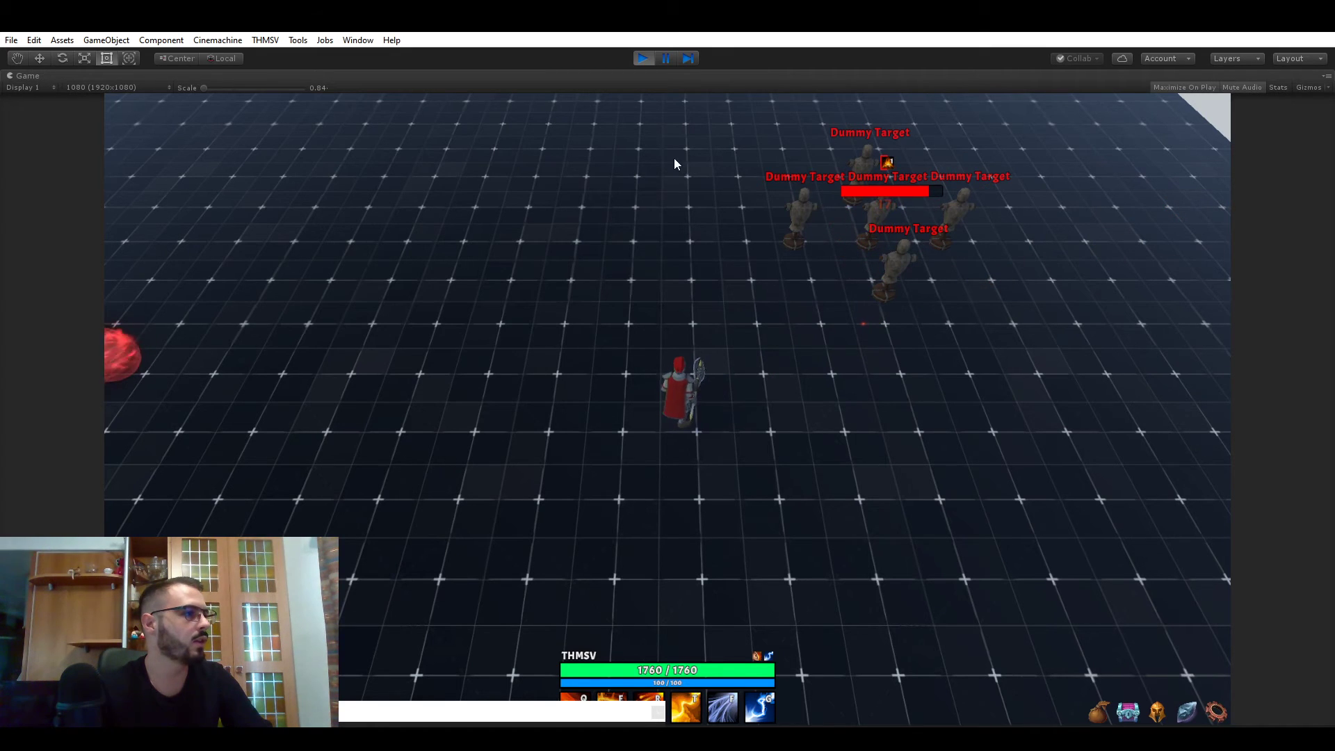
key(q)
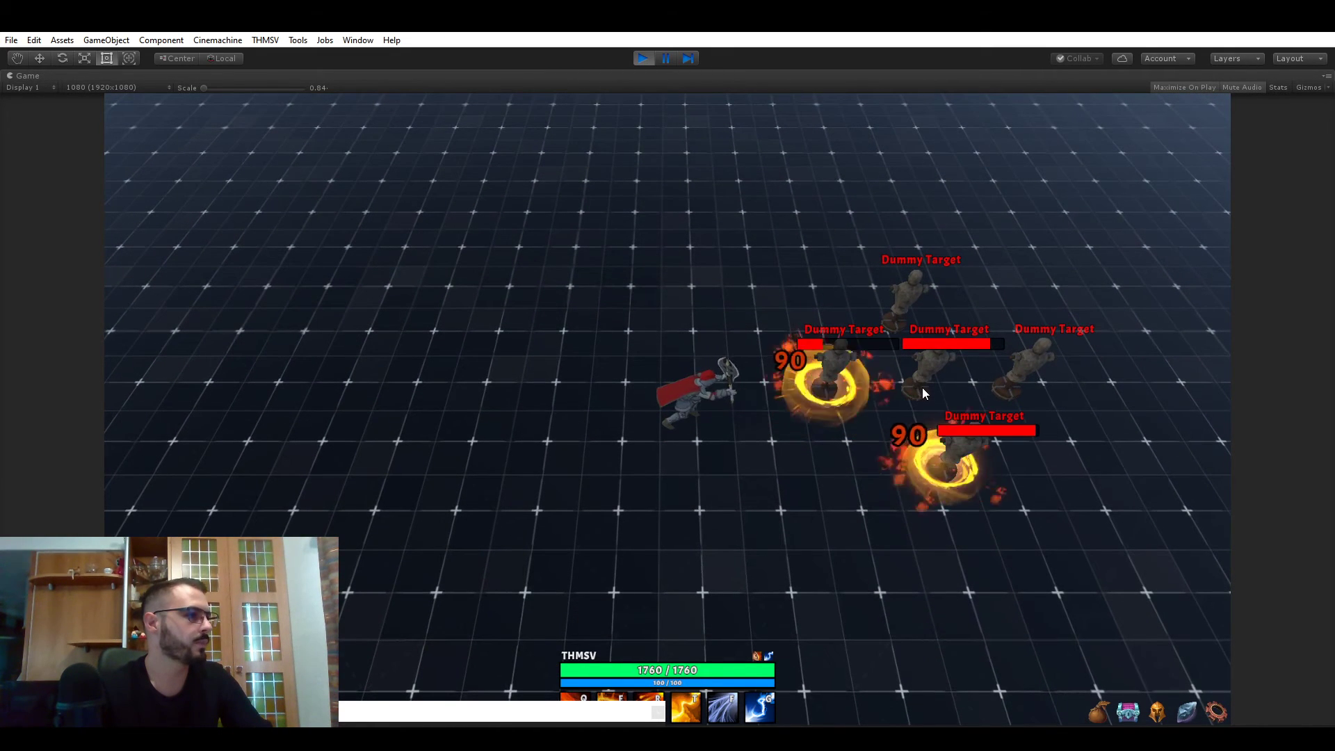
key(q)
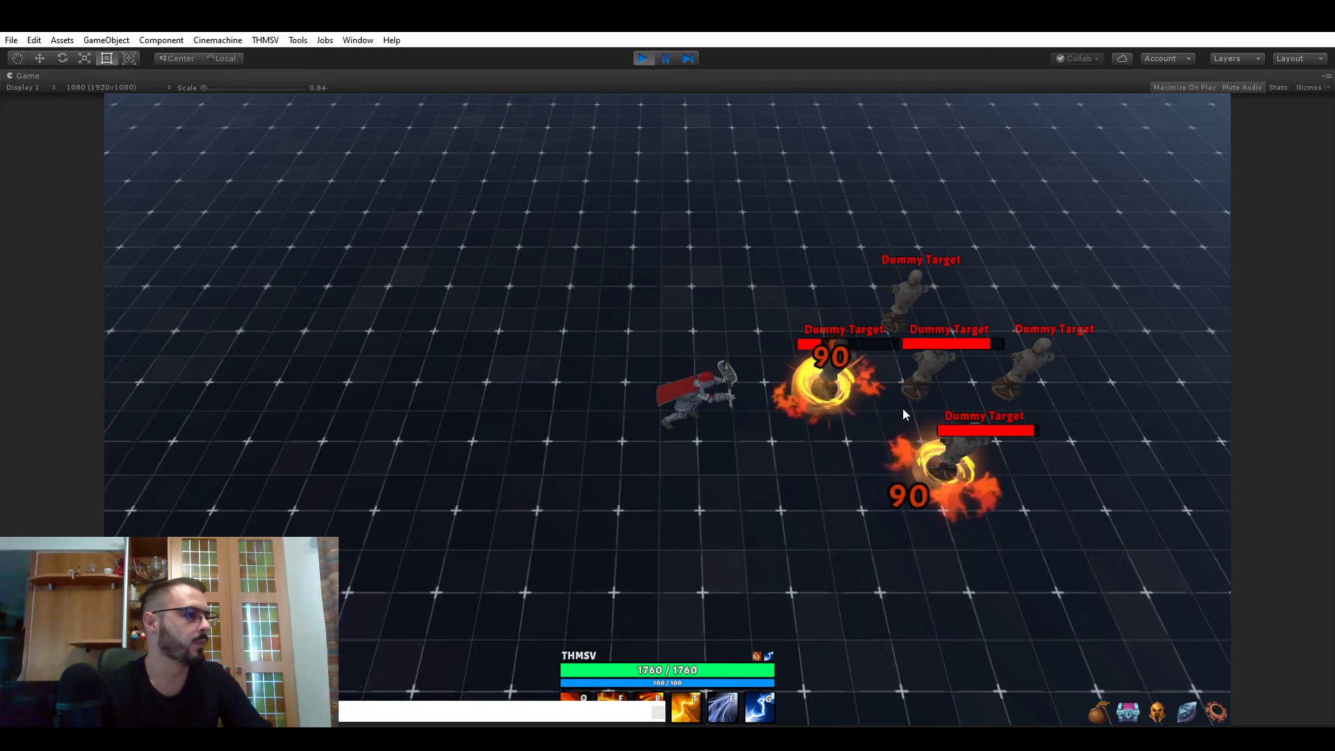
drag(368, 712, 693, 172)
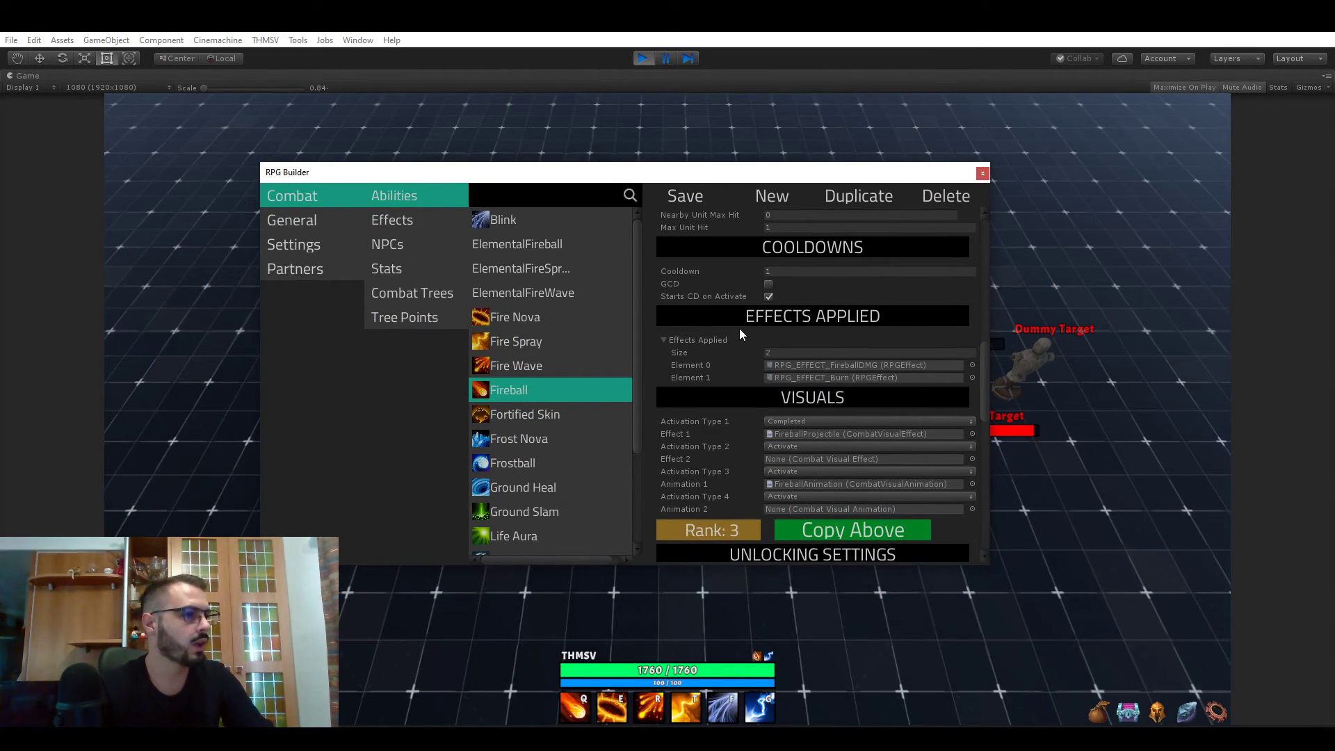
Look over Fireball's Visuals settings, then start a blank ability with one rank and examine its default target, cooldown, effect and visual settings
scroll(783, 346, down, 1)
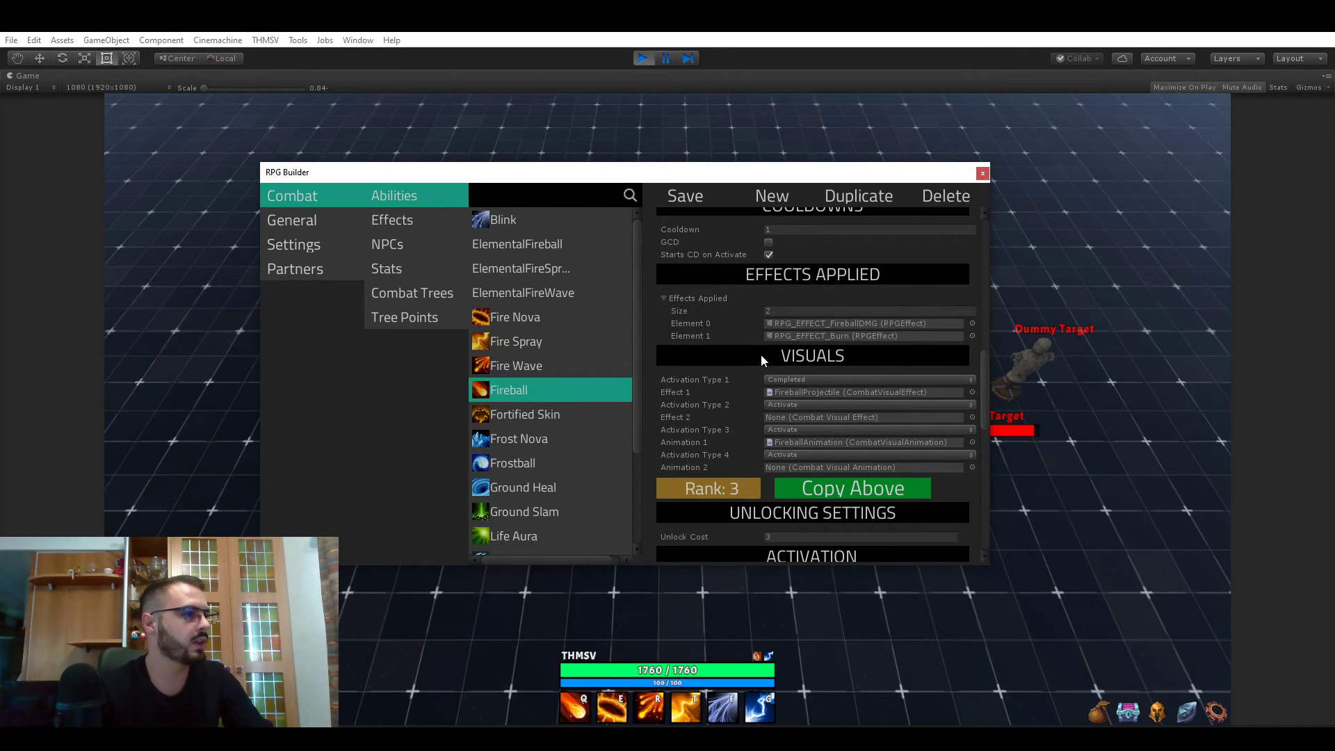
scroll(760, 355, down, 2)
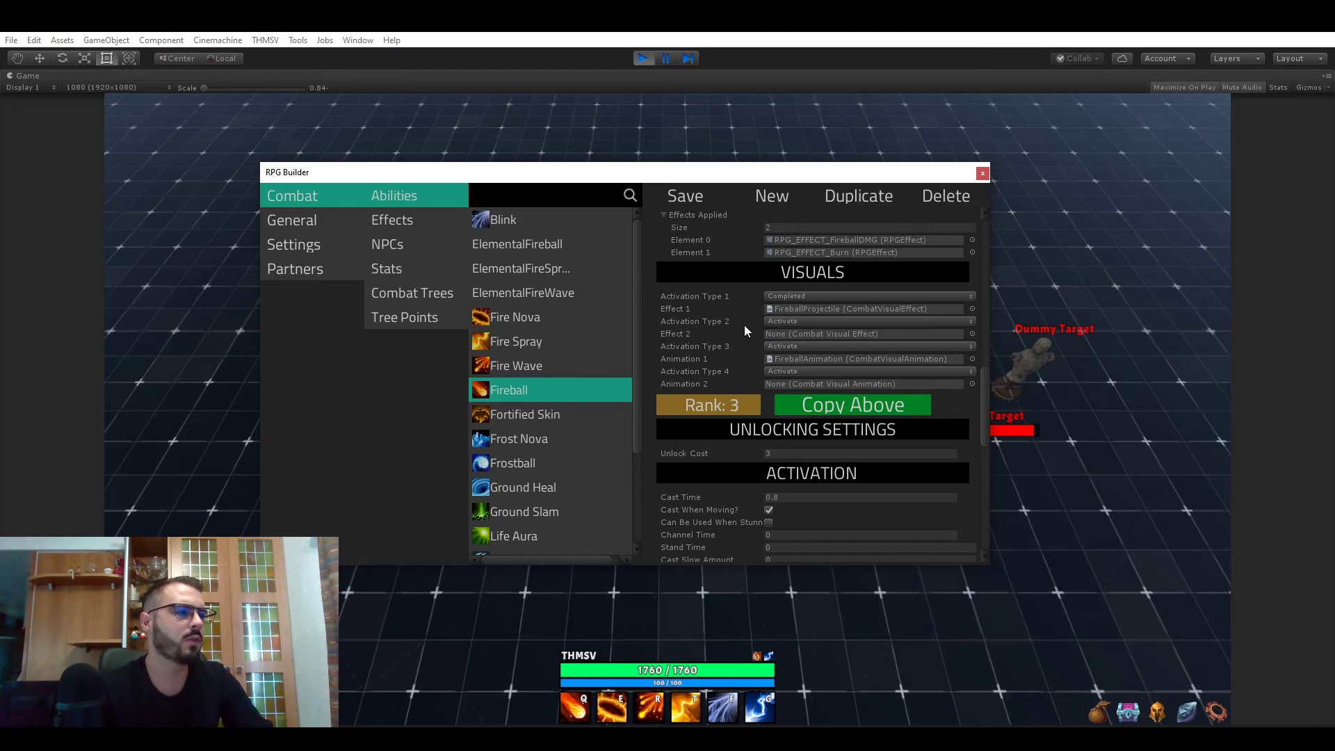
click(778, 200)
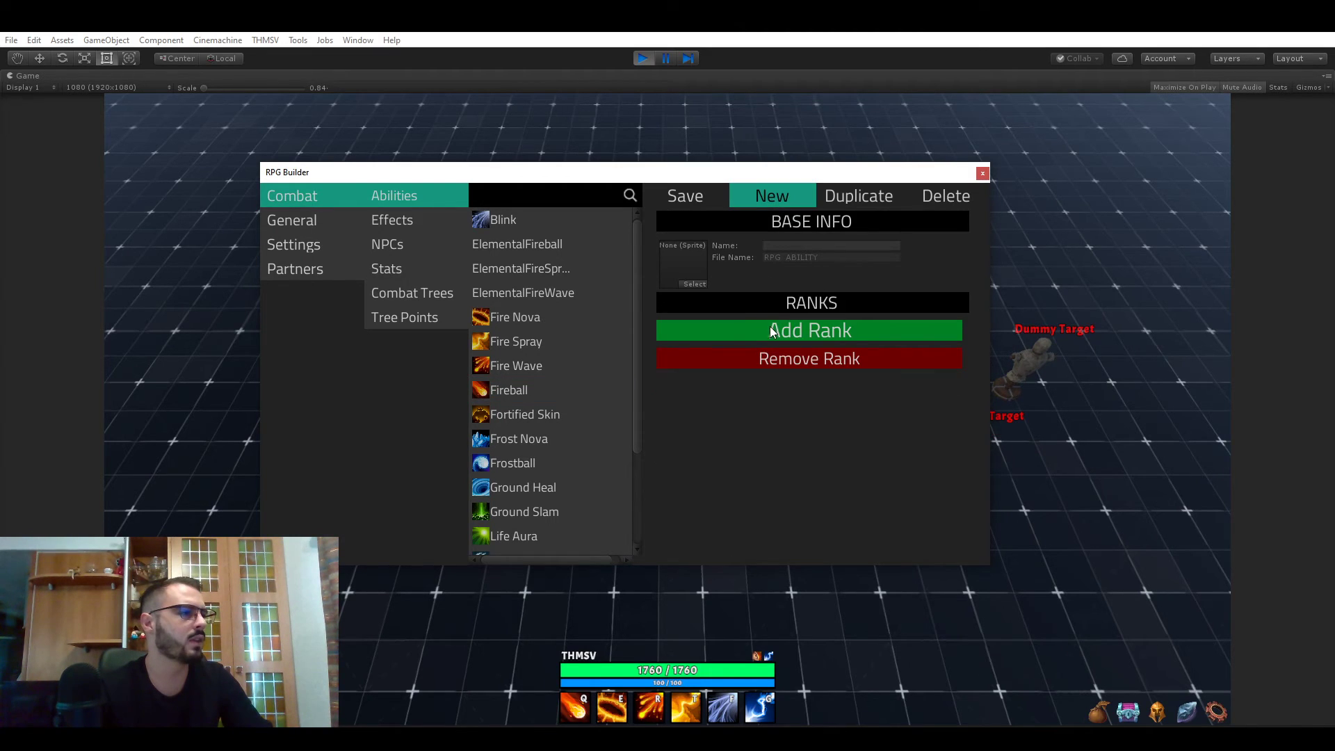
click(772, 331)
click(706, 377)
scroll(723, 395, down, 8)
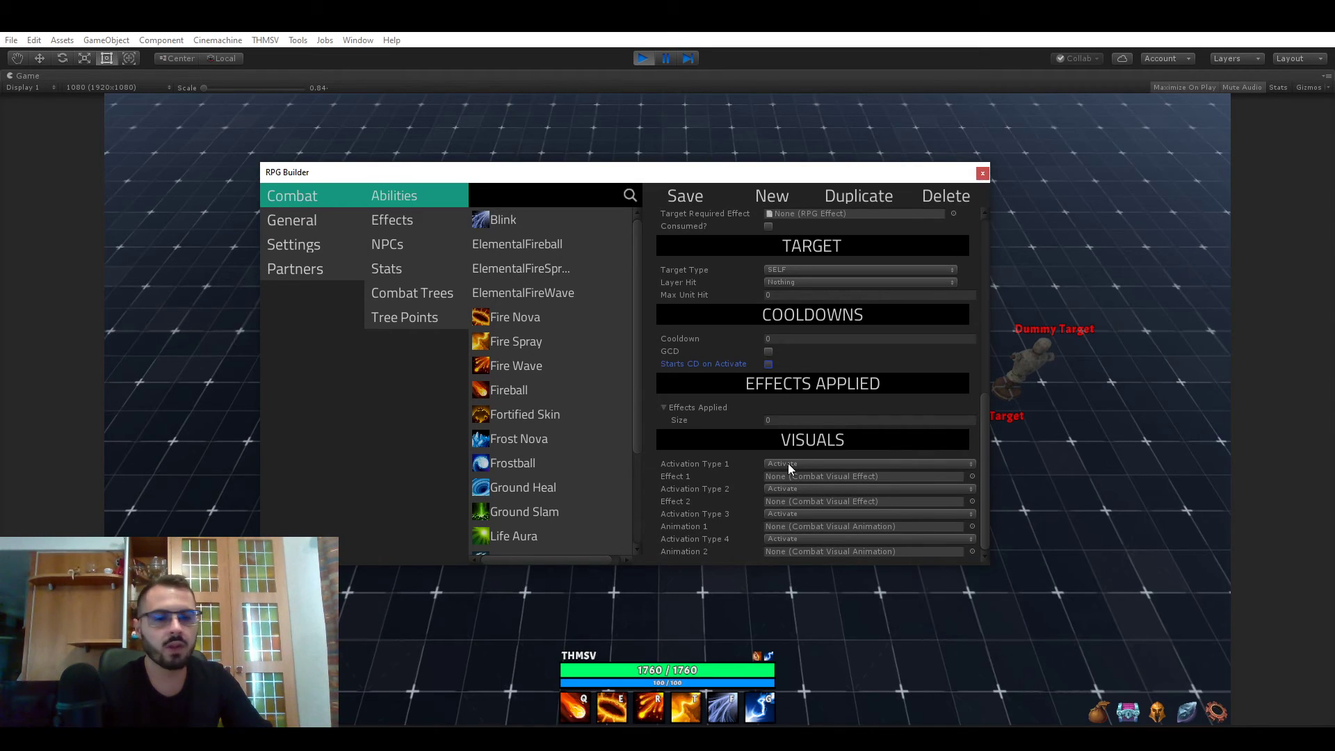
Return to the Fireball ability, expand rank 1 and review its Target, Cooldowns, Effects Applied and Visuals settings
click(527, 370)
click(518, 390)
scroll(727, 394, up, 6)
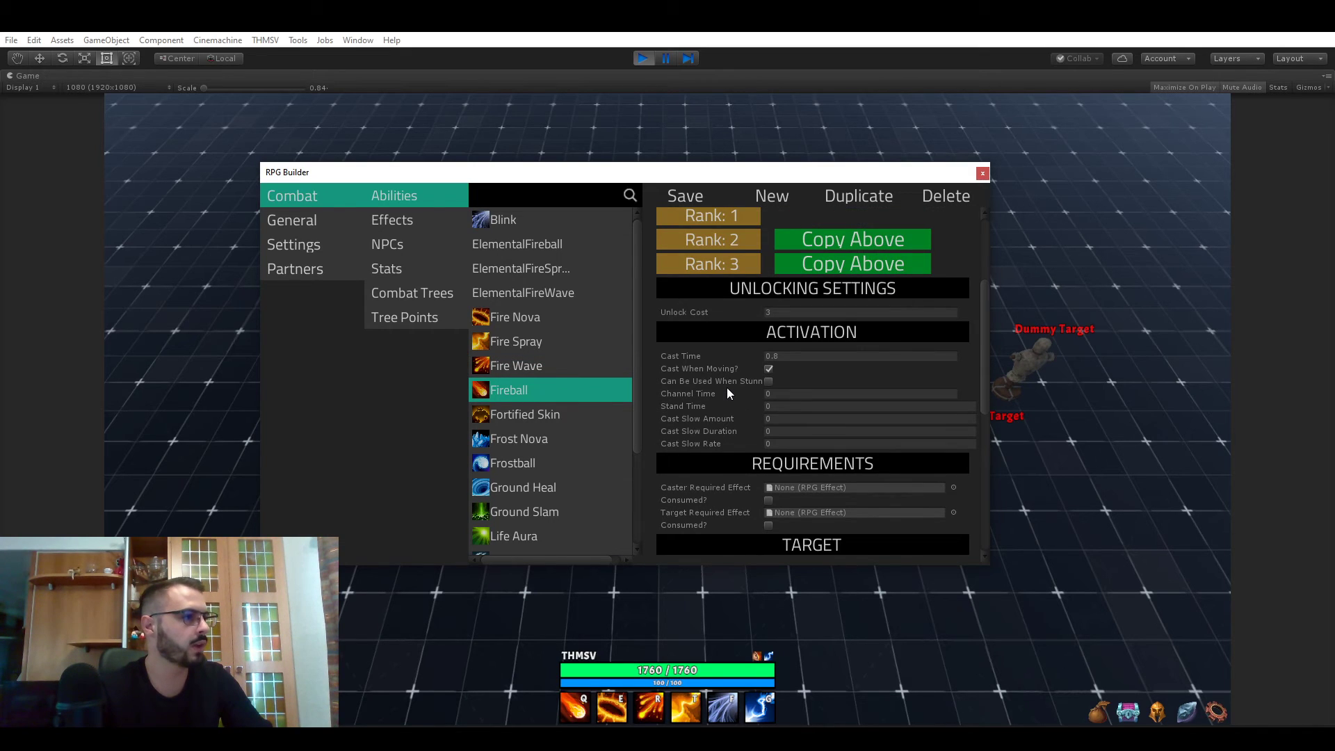
scroll(728, 394, down, 5)
scroll(727, 394, up, 6)
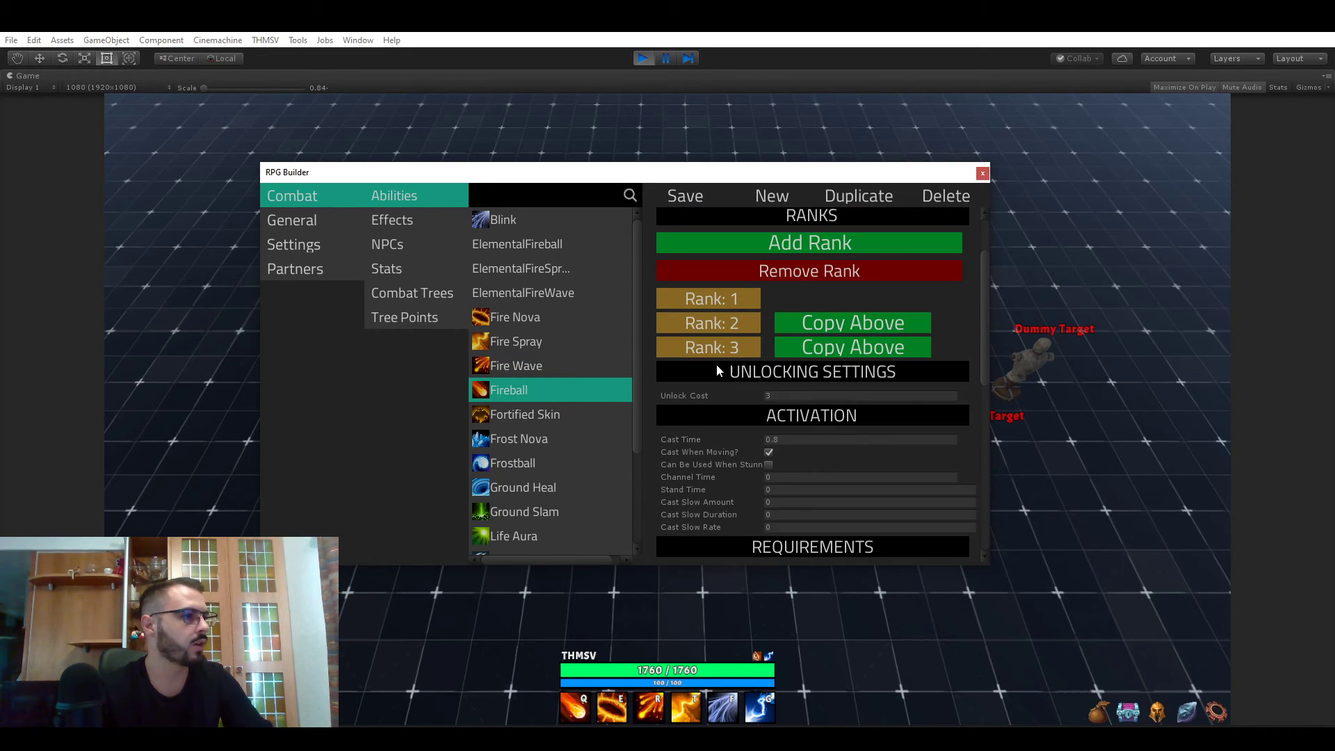
click(712, 351)
click(704, 388)
scroll(761, 389, down, 8)
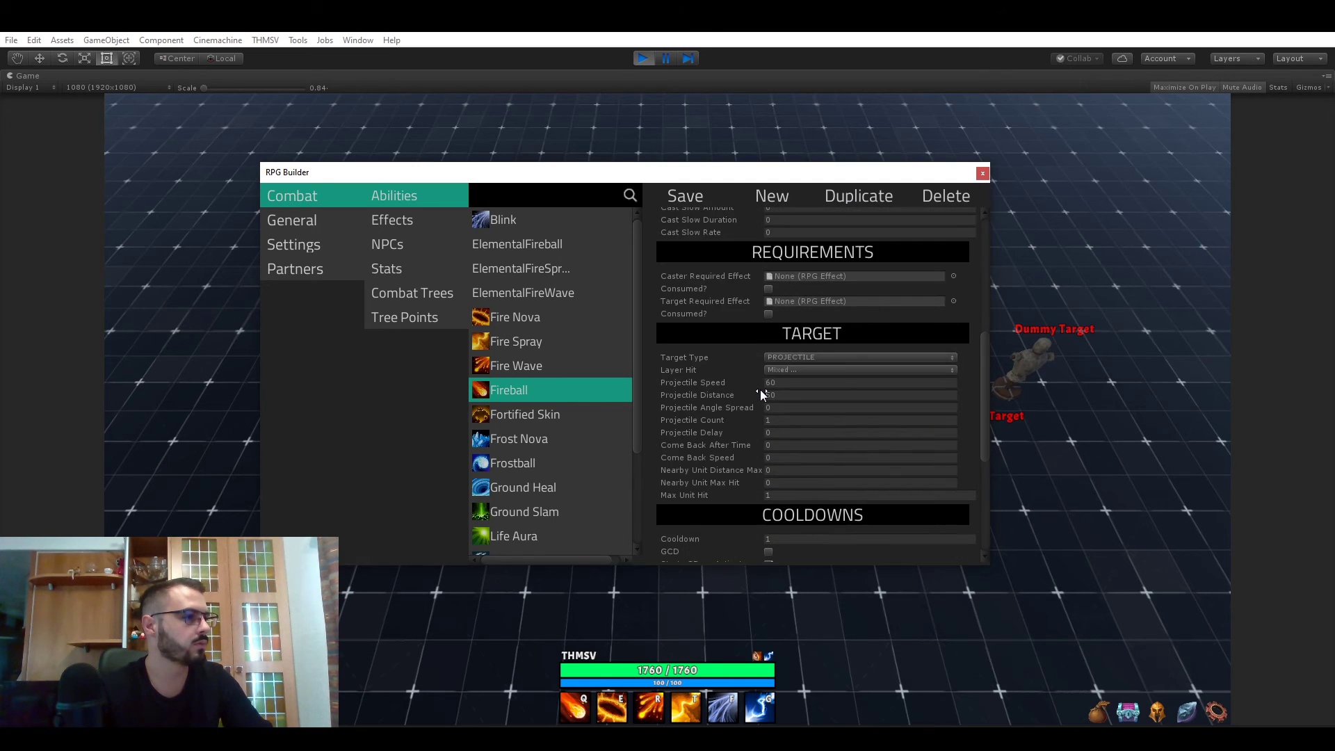
scroll(808, 366, down, 5)
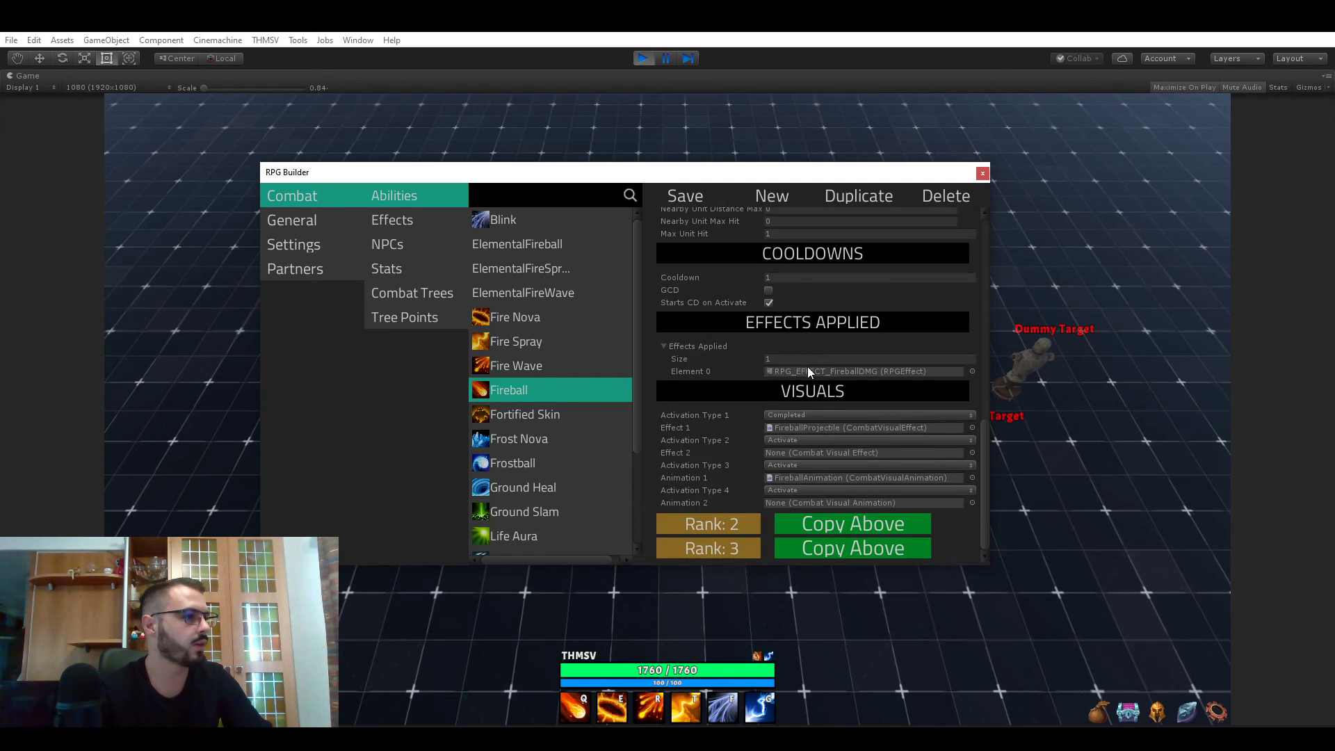
Examine the activation options for Fireball rank 1's first visual effect and first animation, leaving them at Completed and Activate
click(790, 415)
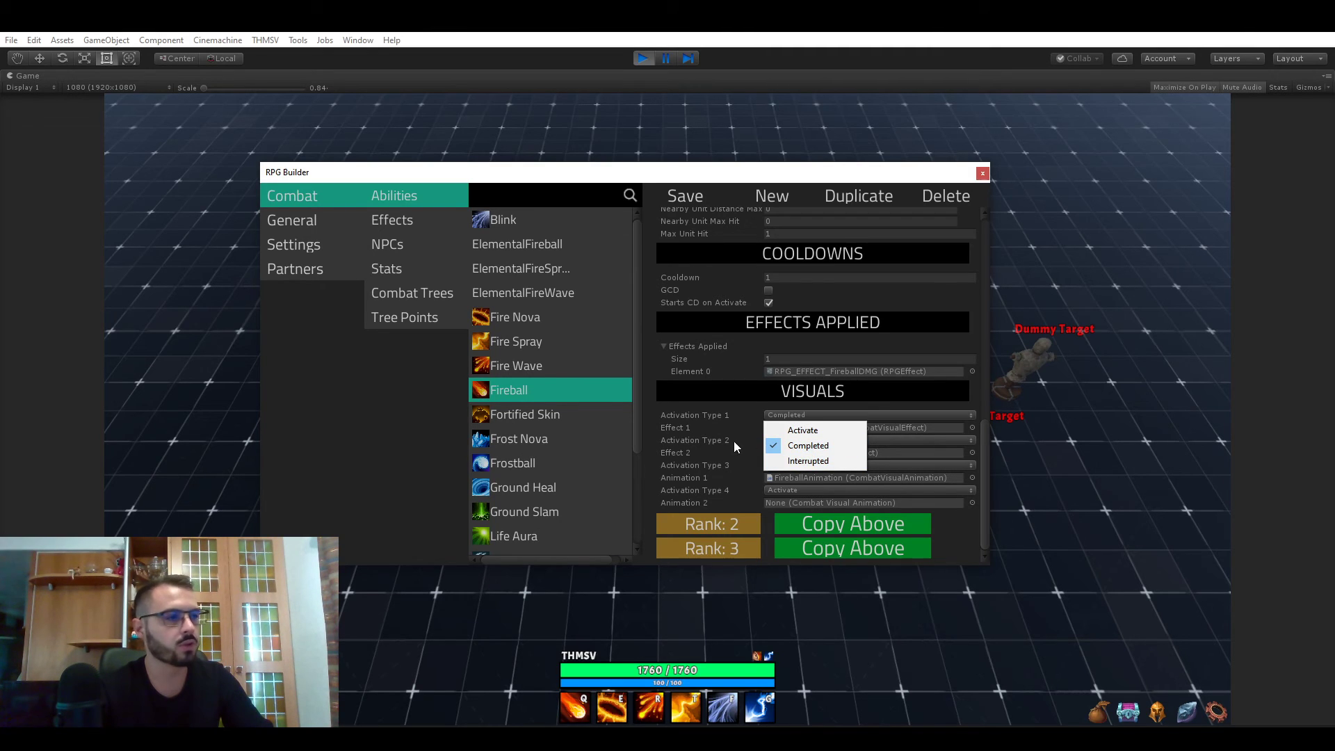
click(824, 446)
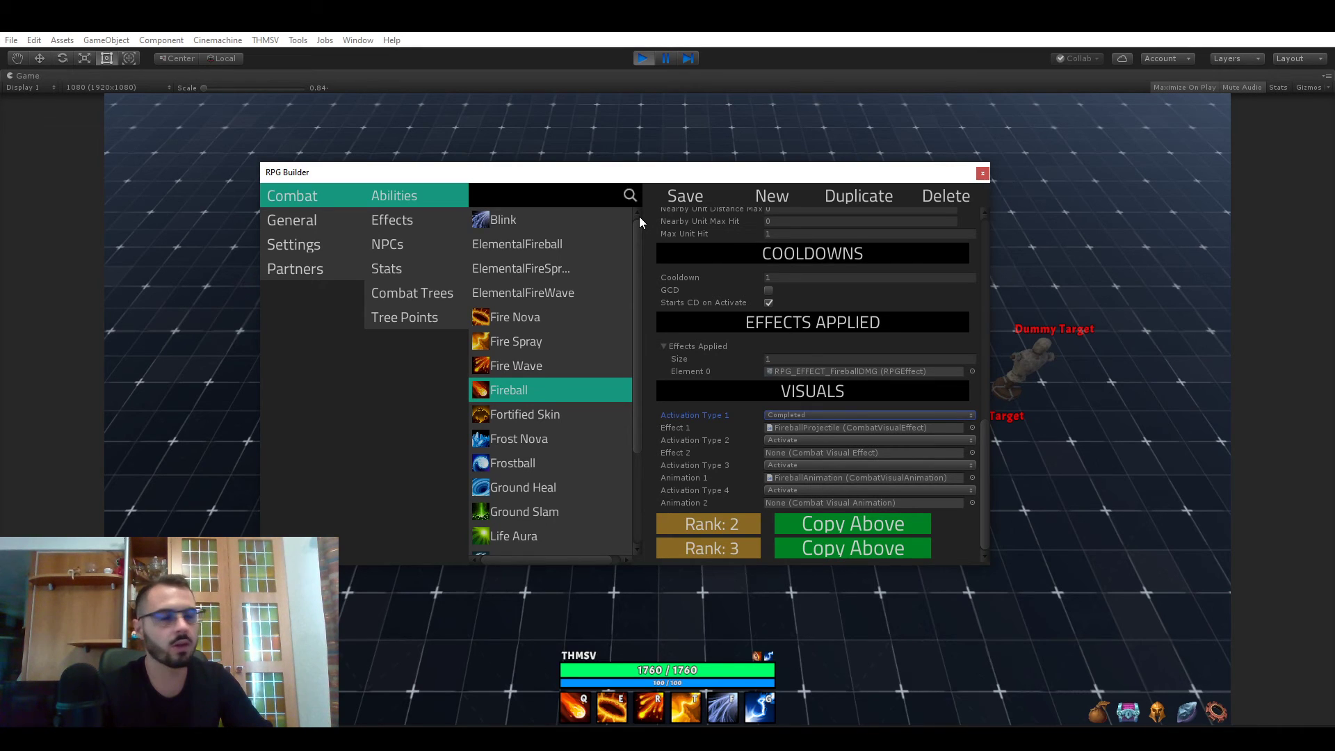
click(806, 415)
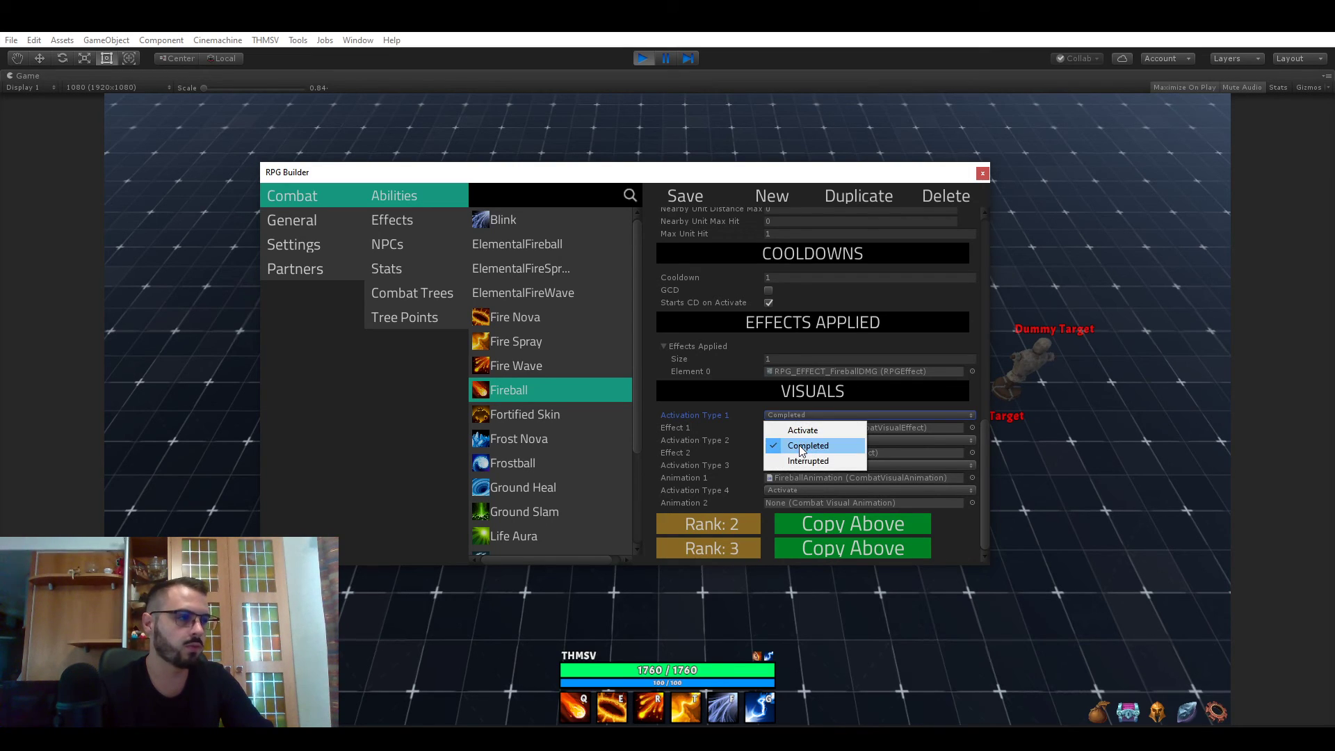
click(819, 438)
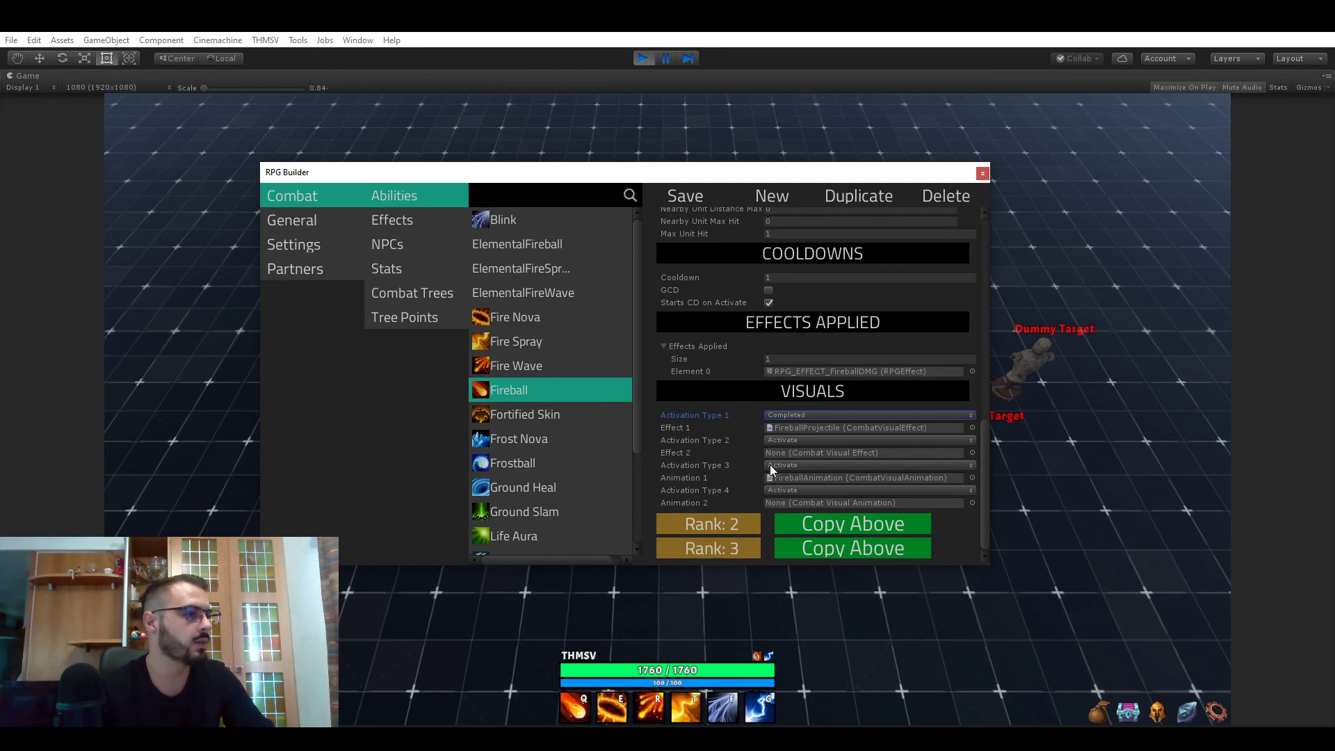
click(704, 467)
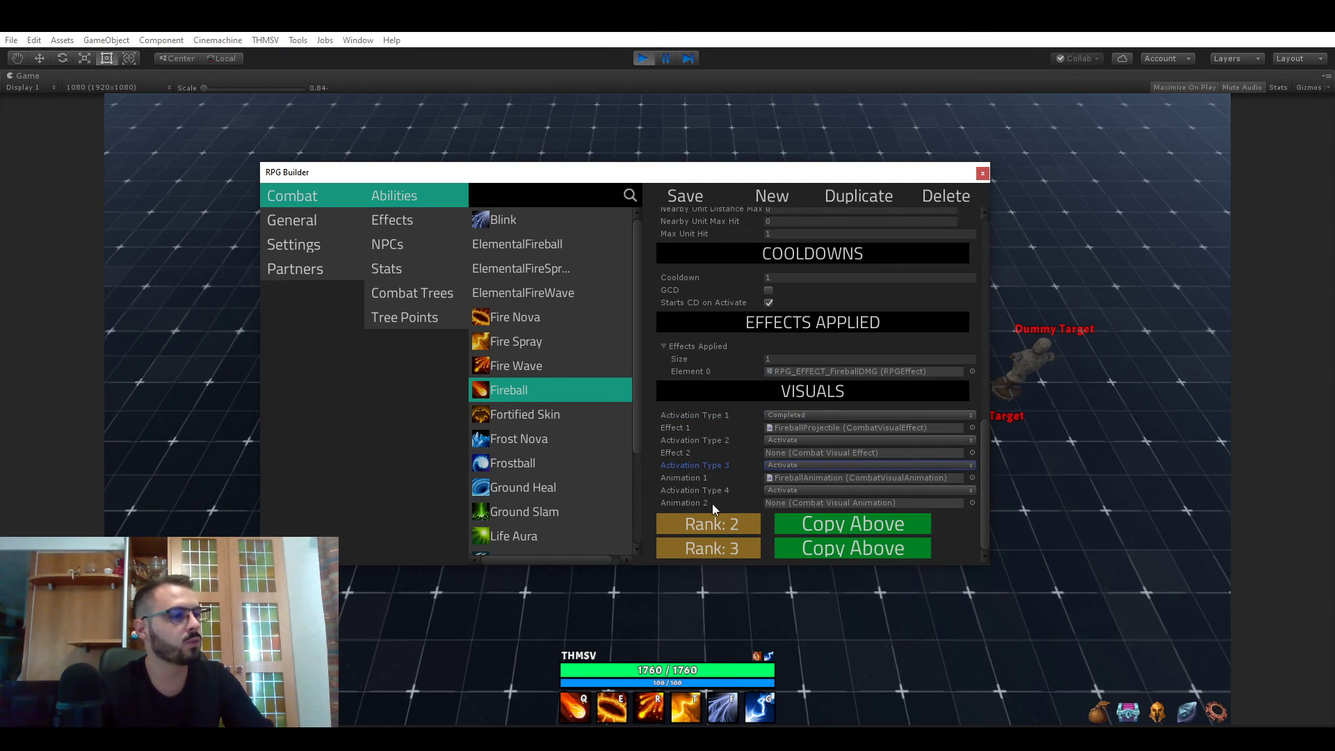
click(794, 465)
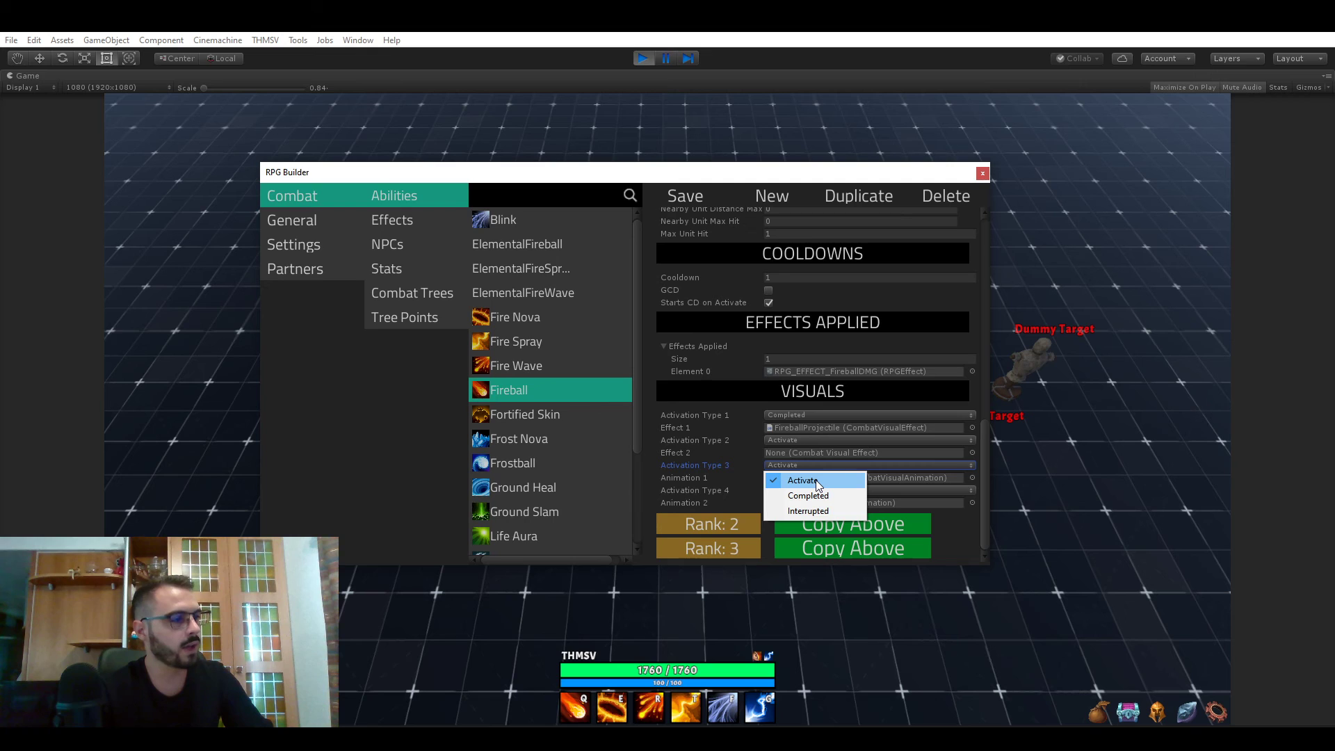
click(739, 495)
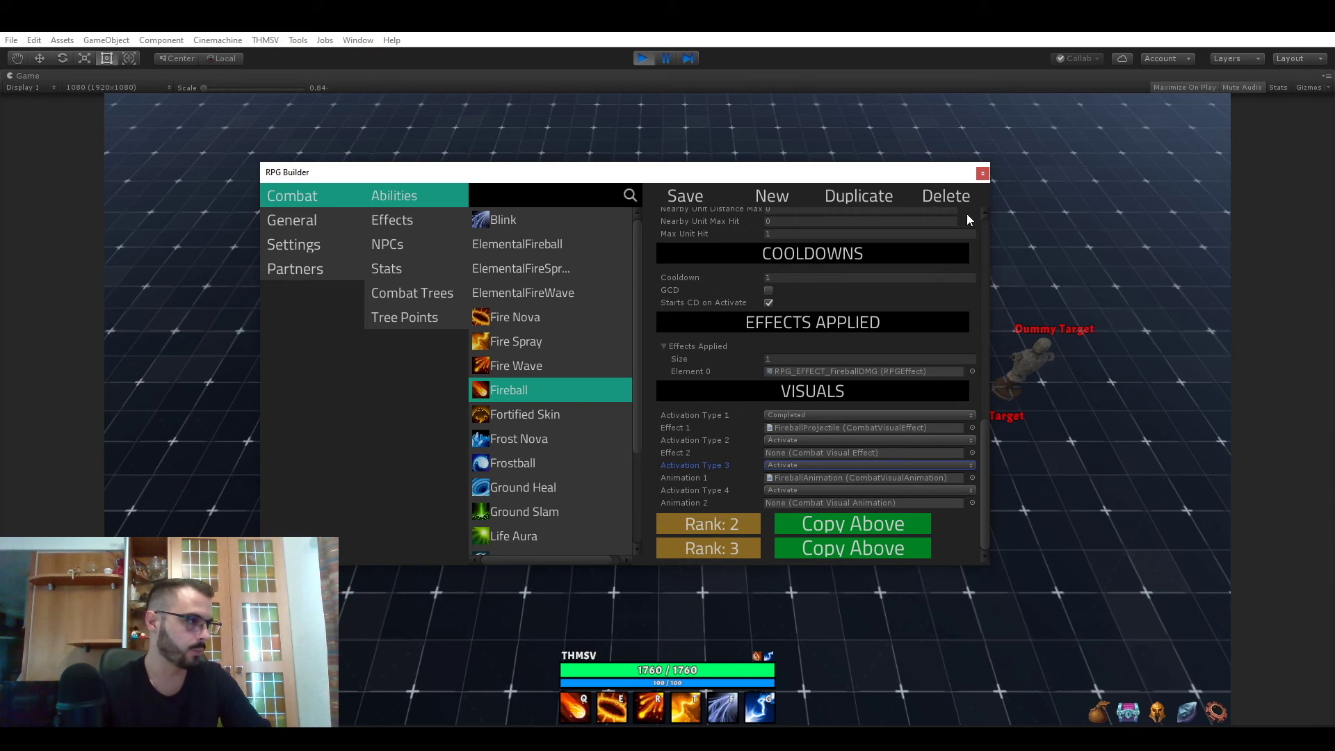
Close RPG Builder and lower Fireball to rank 1 in the mage combat tree
click(982, 175)
click(1186, 711)
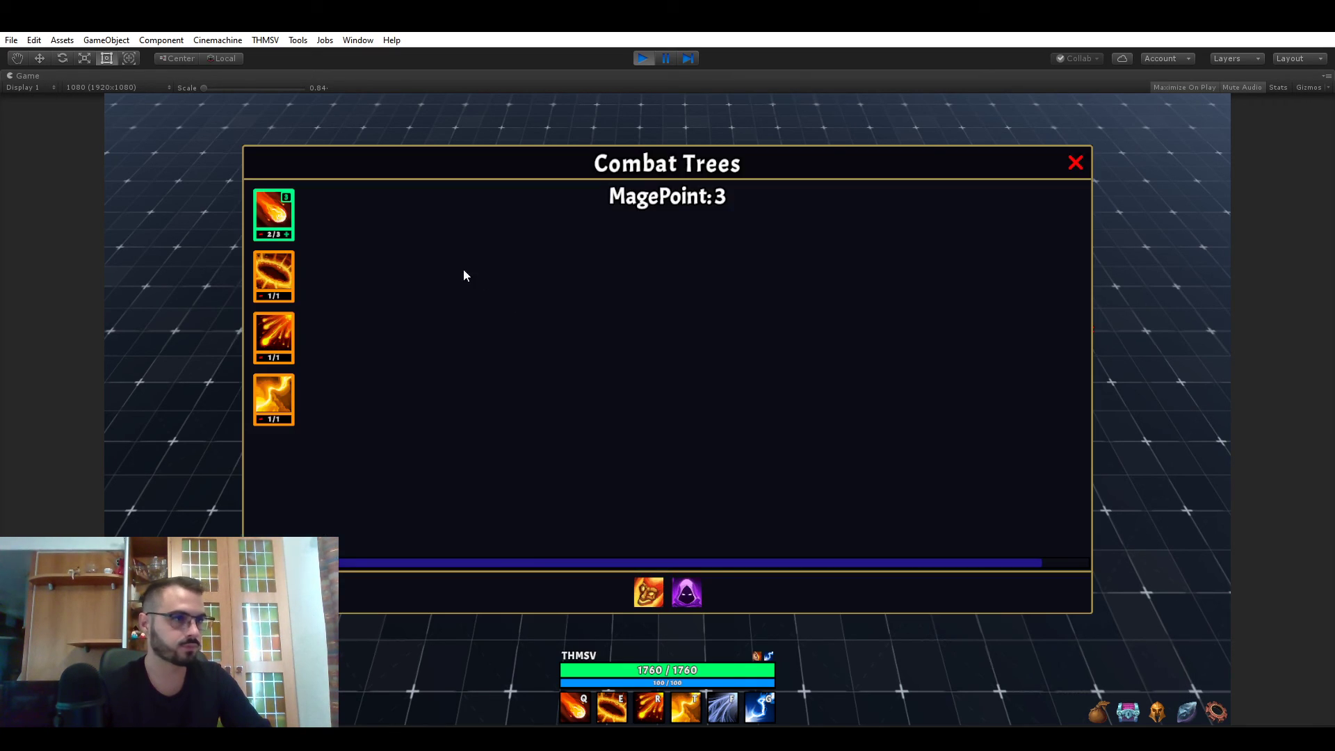
click(259, 234)
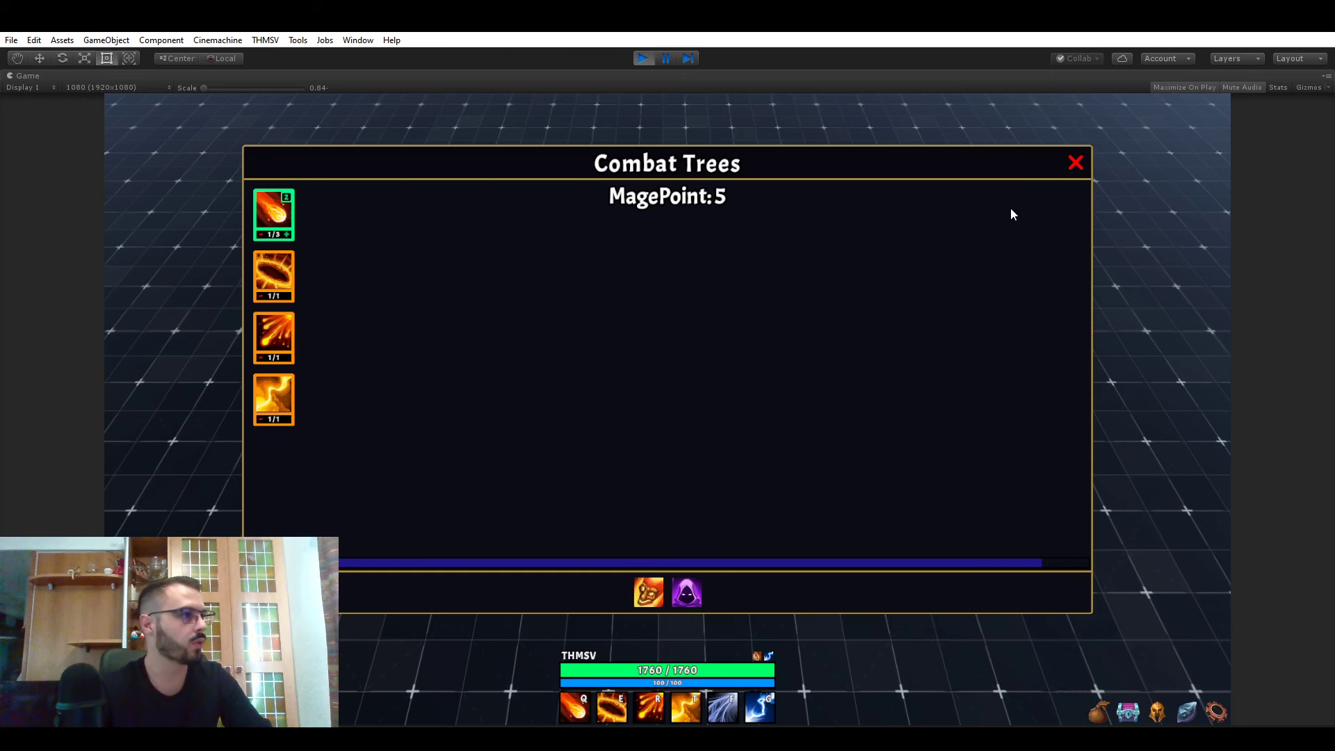
click(1075, 163)
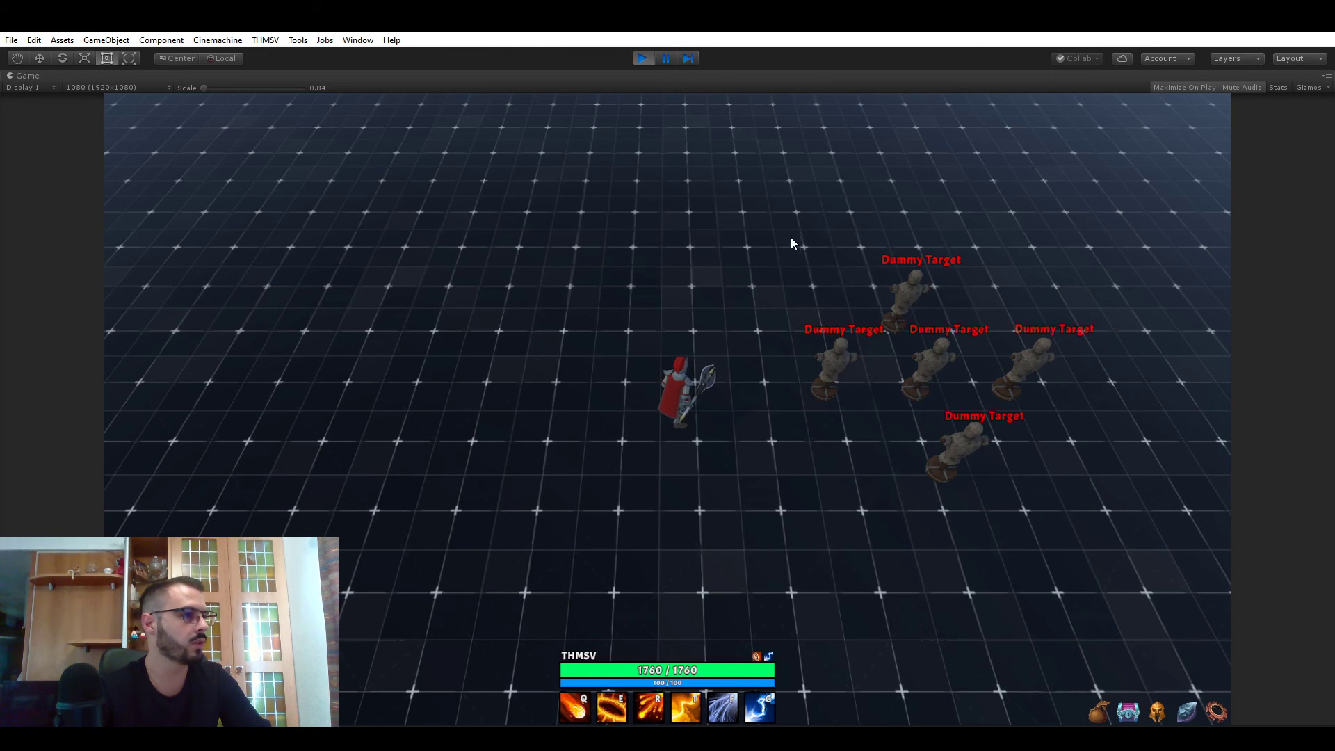
Cast rank 1 Fireball repeatedly past the Dummy Targets to watch its cast animation and projectile, then check its rank in the combat tree
key(q)
key(q)
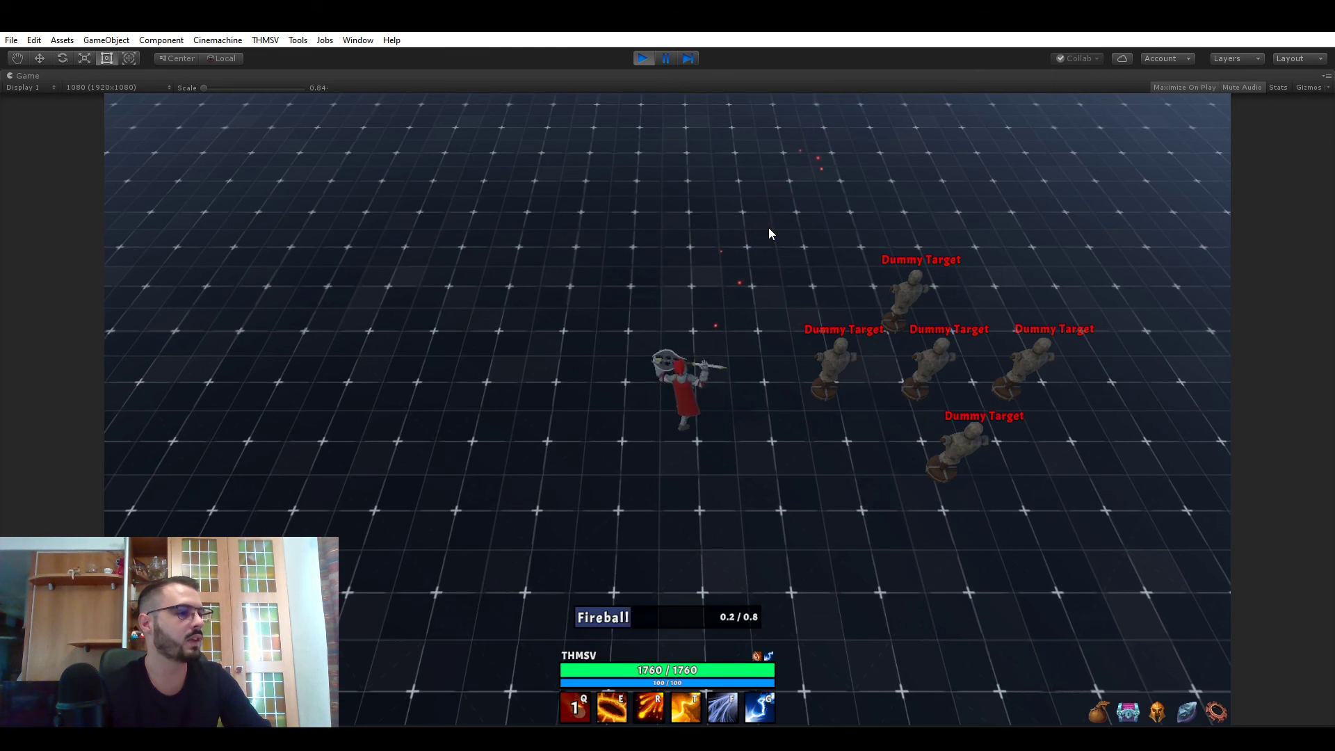
key(q)
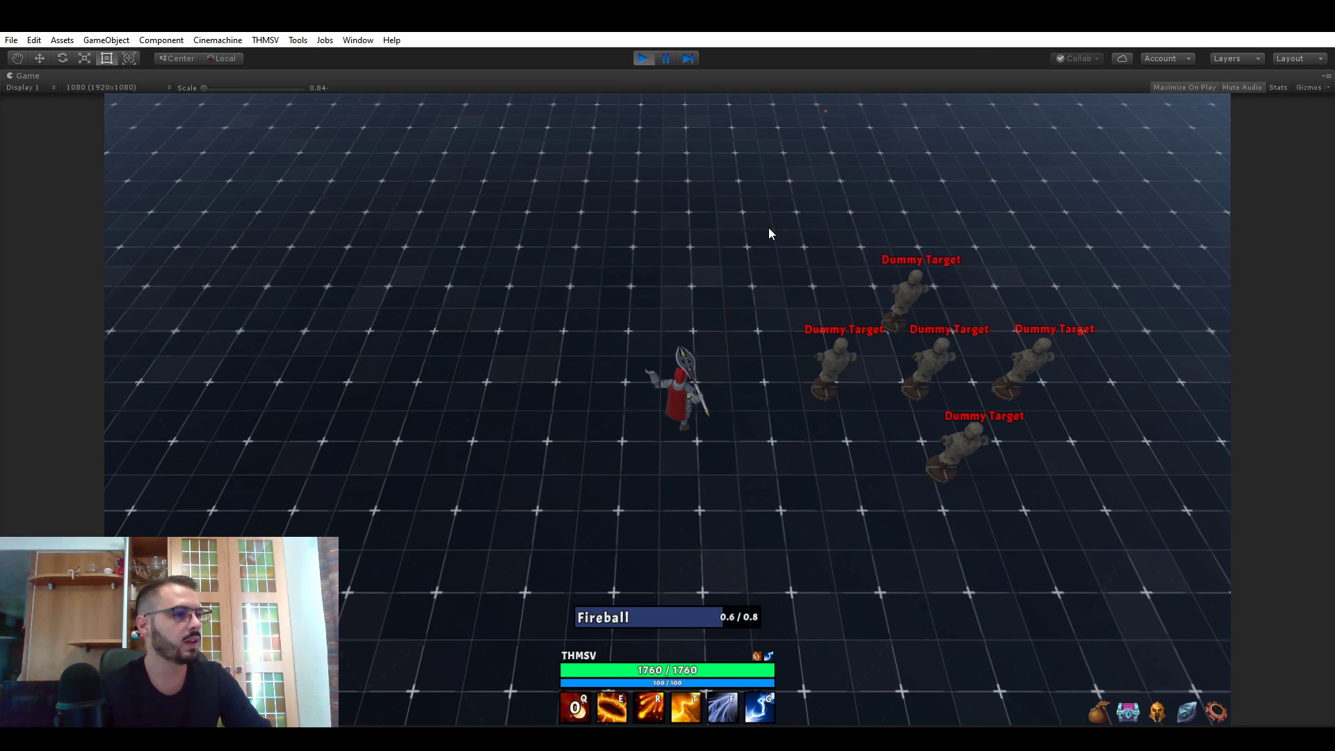
key(q)
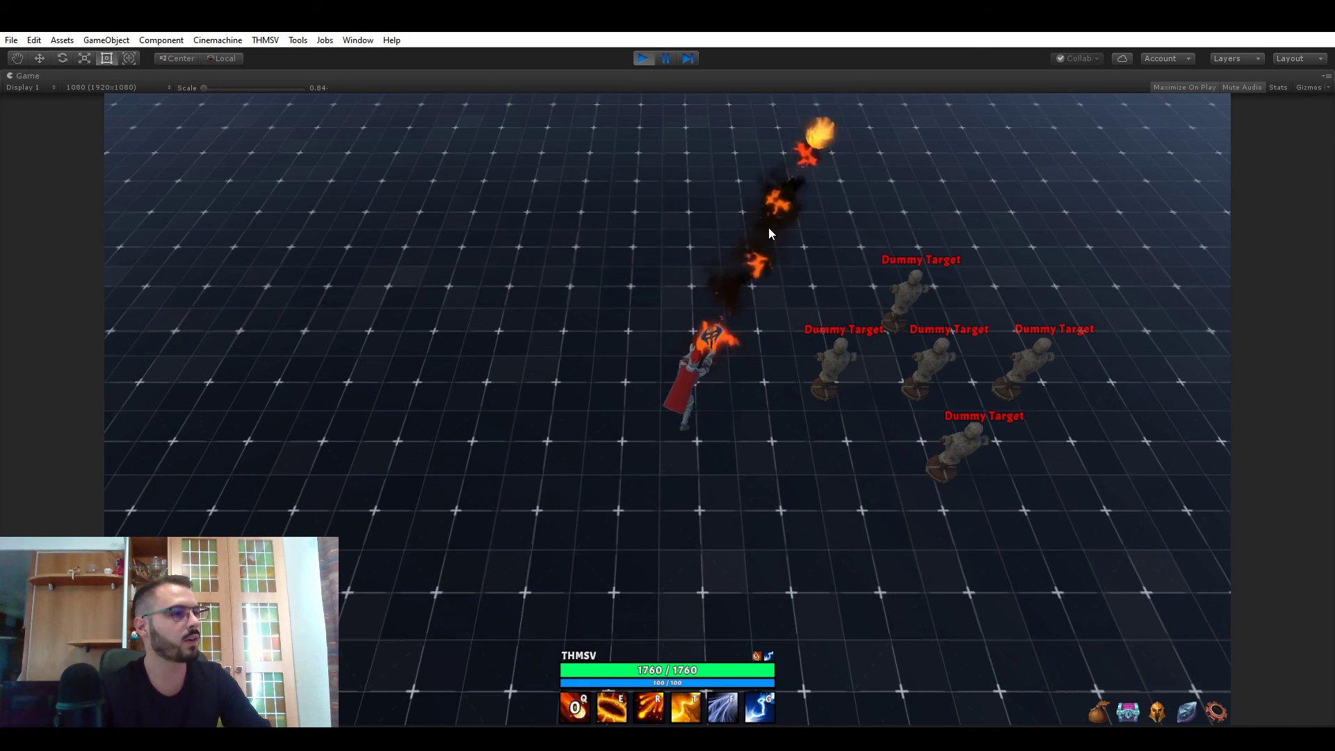
key(q)
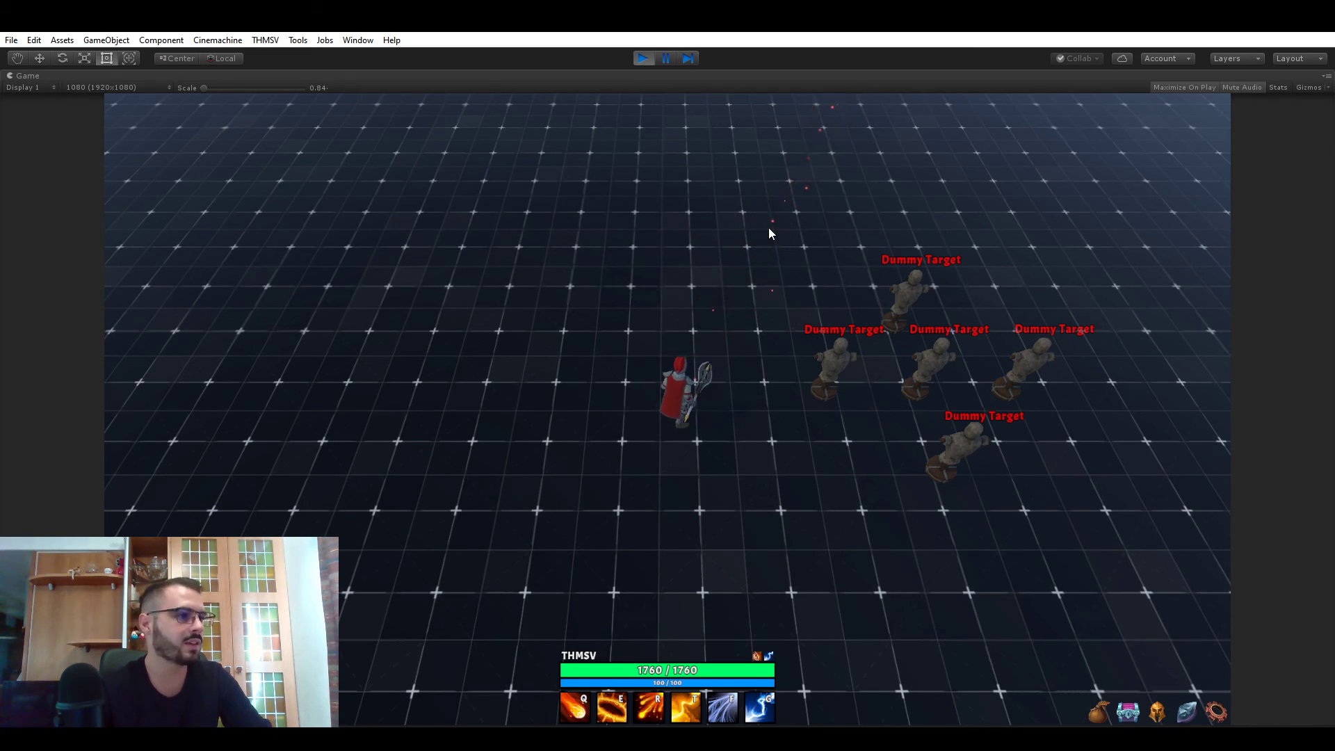
key(q)
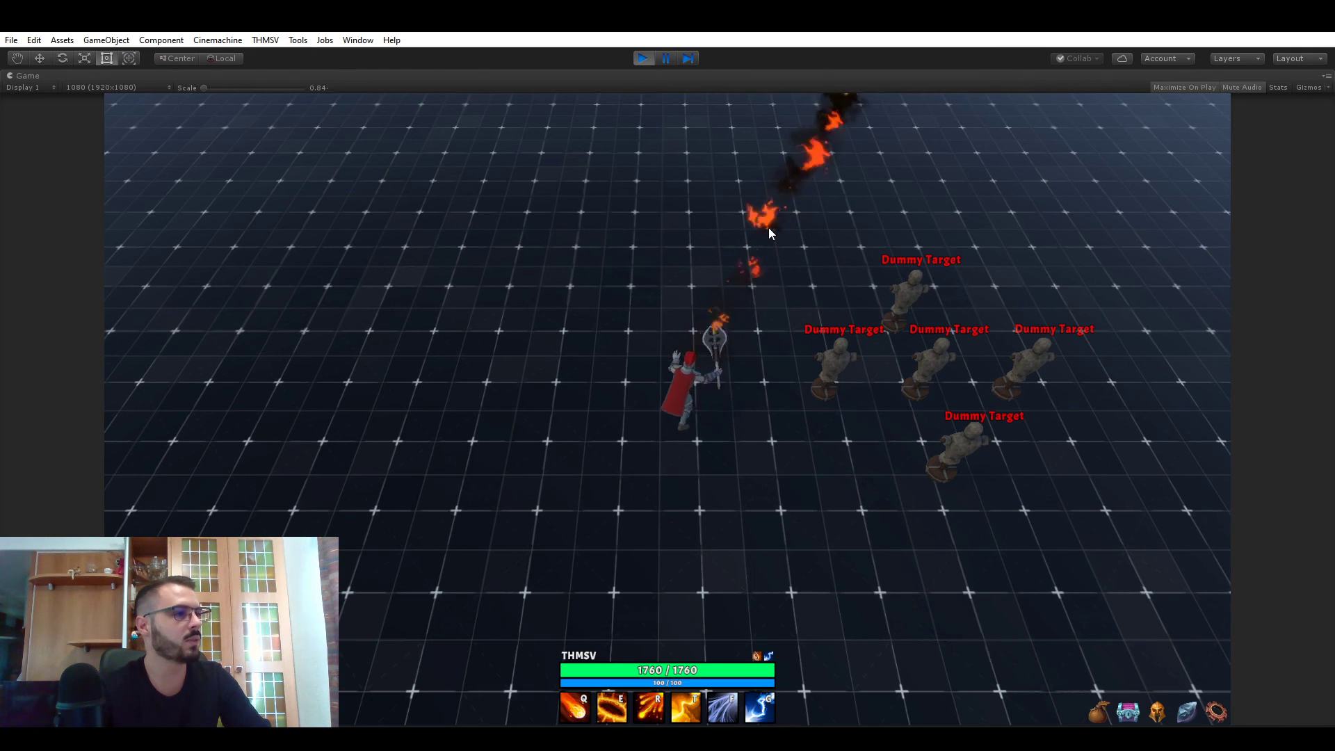
key(q)
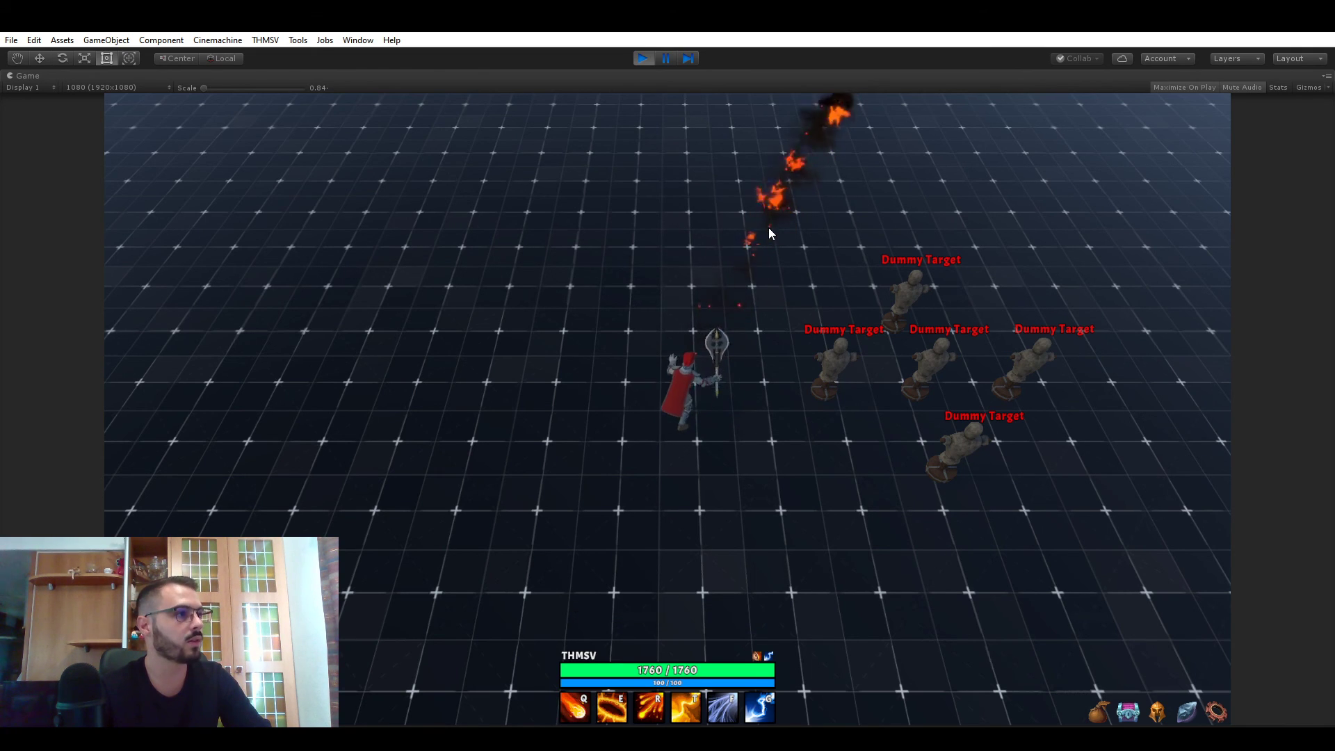
key(q)
key(q)
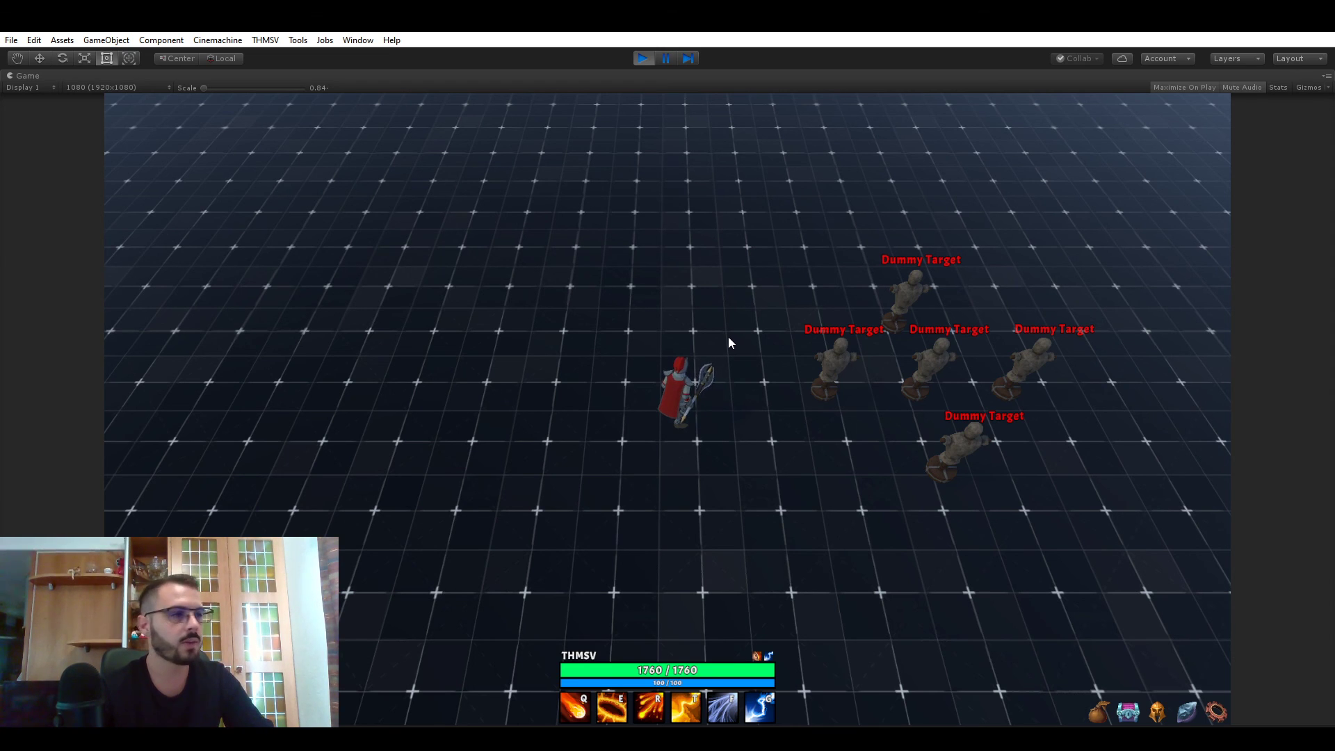
click(1184, 710)
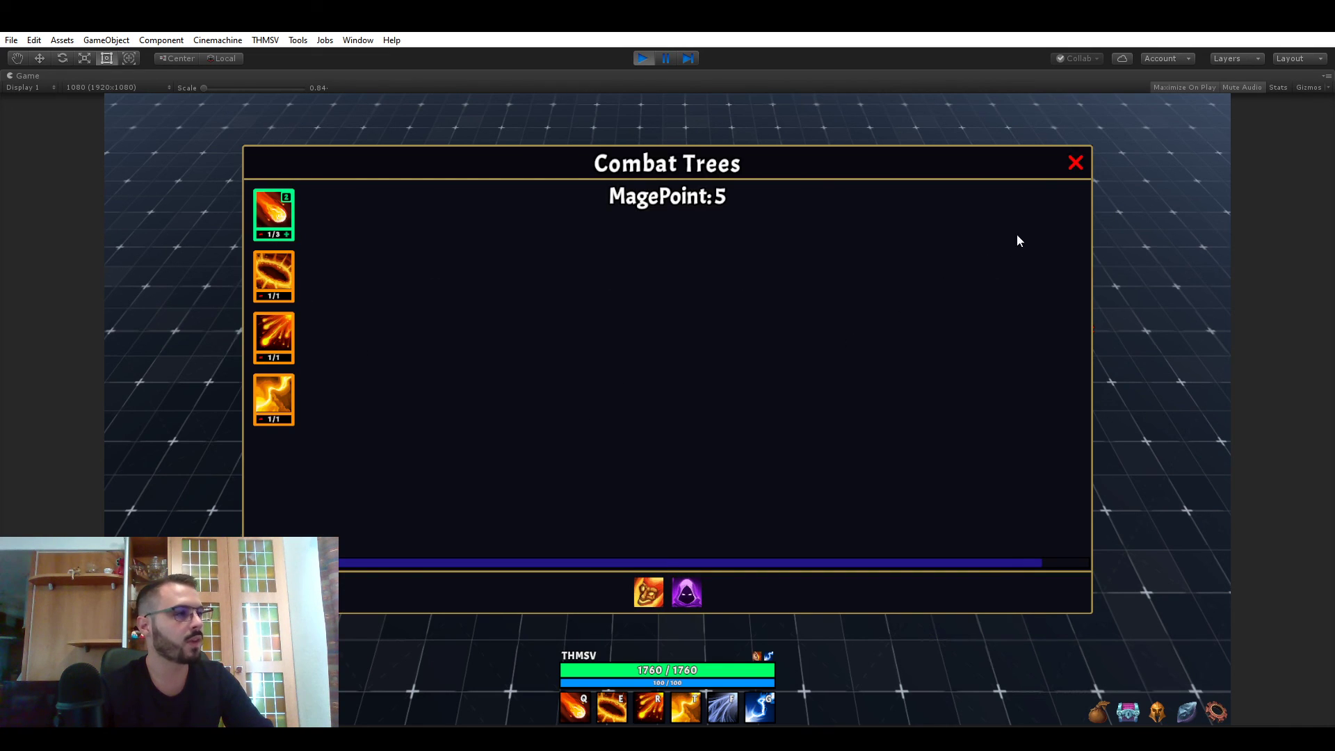
click(1075, 162)
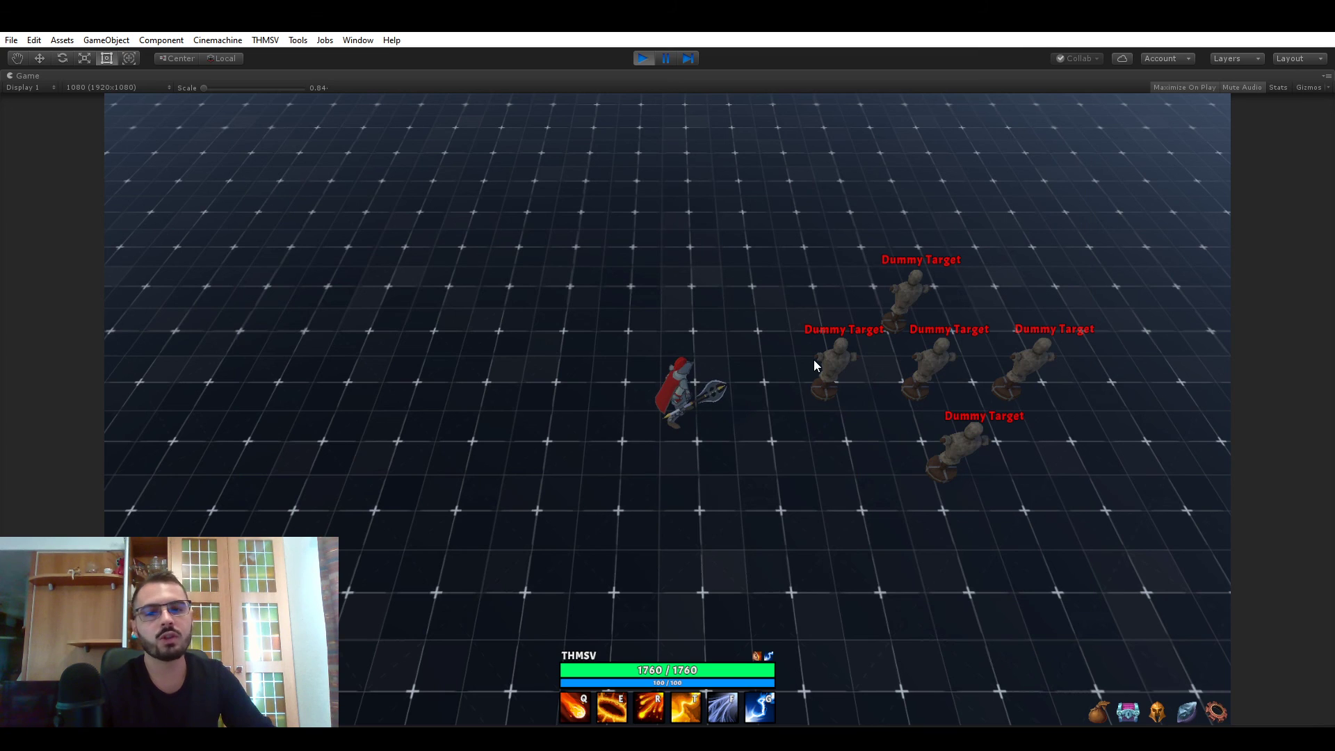